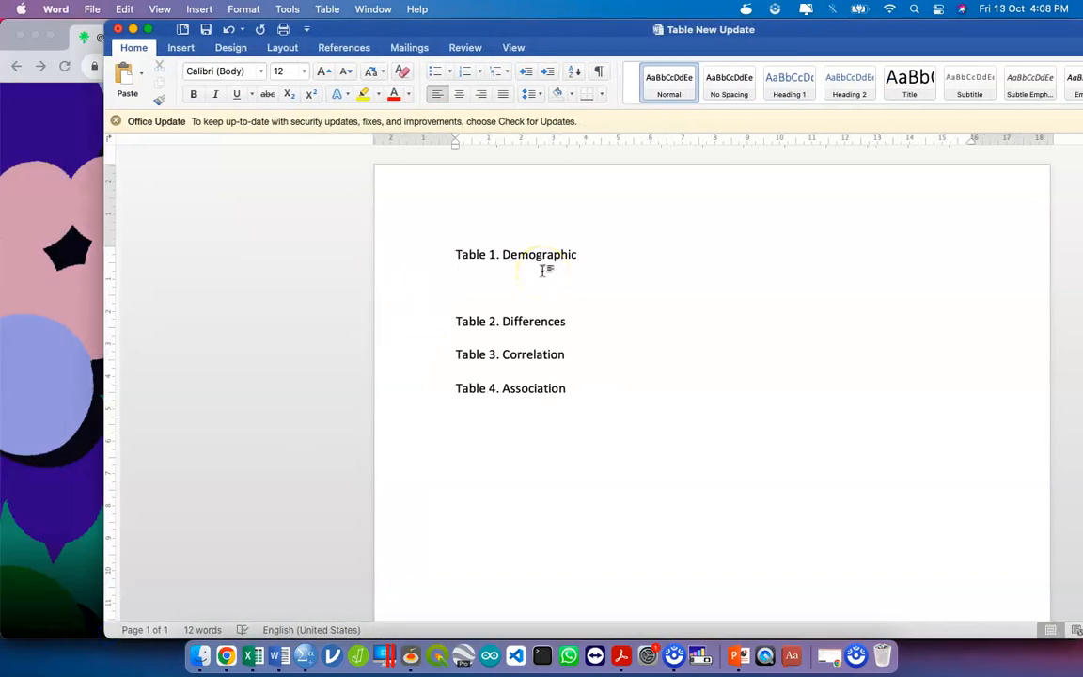
Switch to the SPSS syntax editor and add the line "== End===" below the Job Status CROSSTABS command
key(ctrl+Up)
click(461, 251)
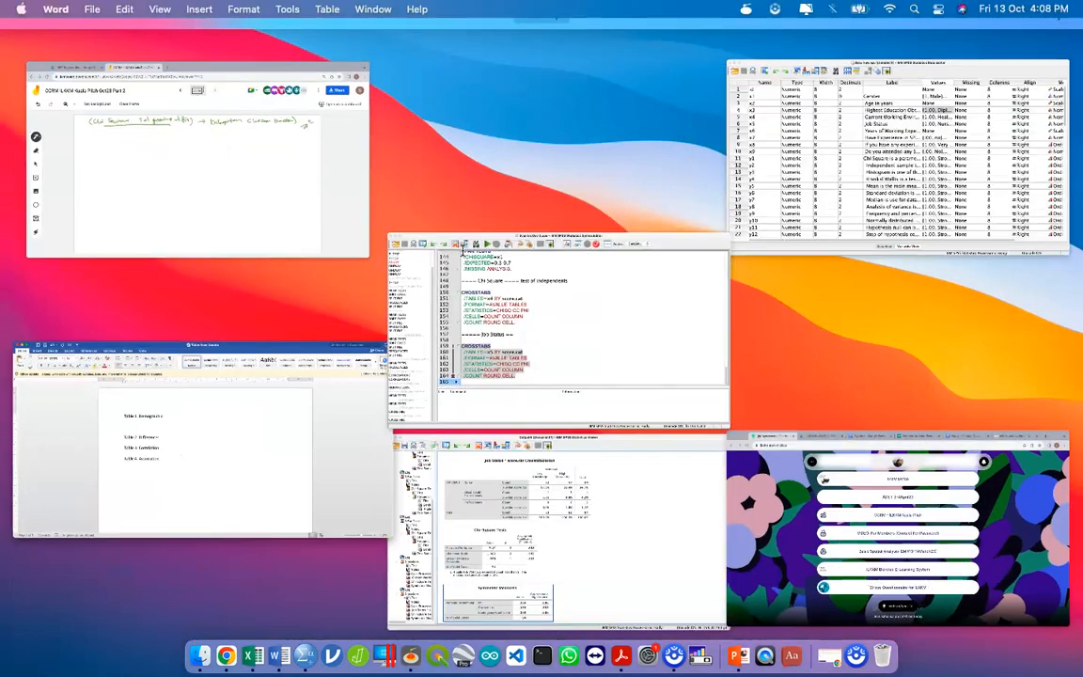
click(441, 483)
key(Down)
key(Return)
text(== End===)
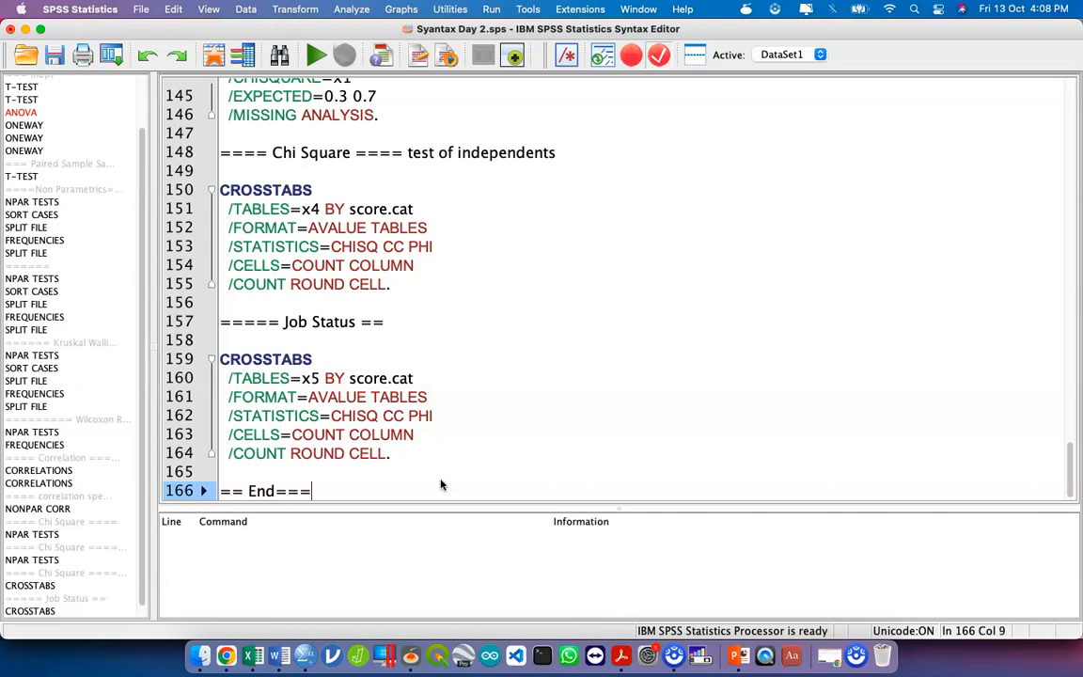
Switch to Word and insert a table with 8 columns and 4 rows under the "Table 1. Demographic" caption
key(super+Tab)
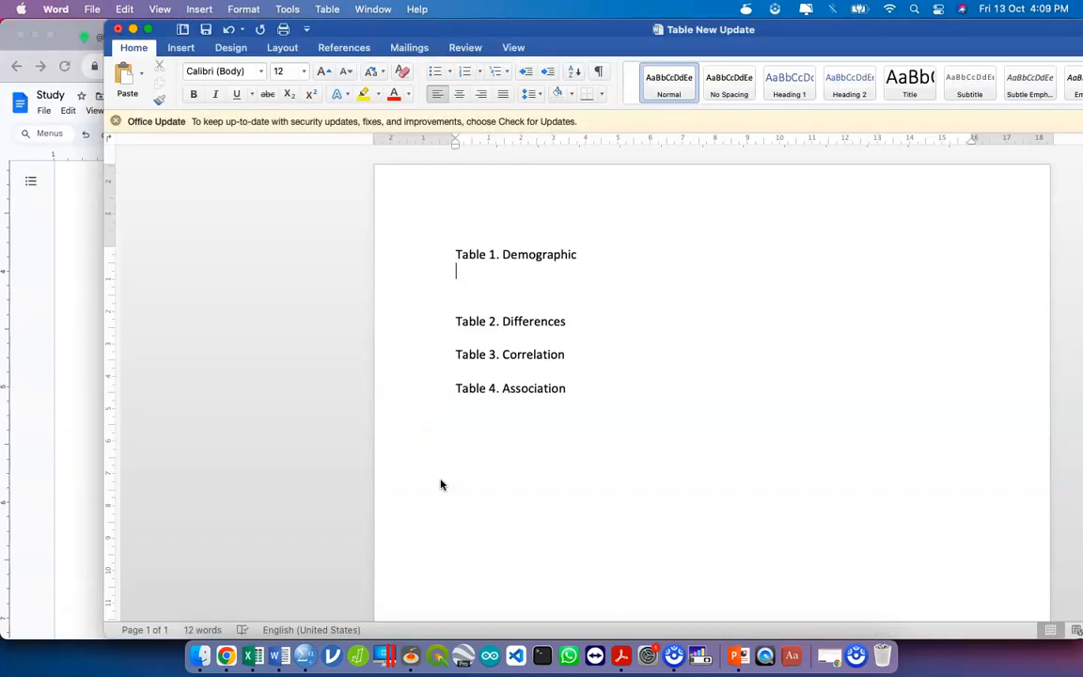
click(411, 275)
click(172, 48)
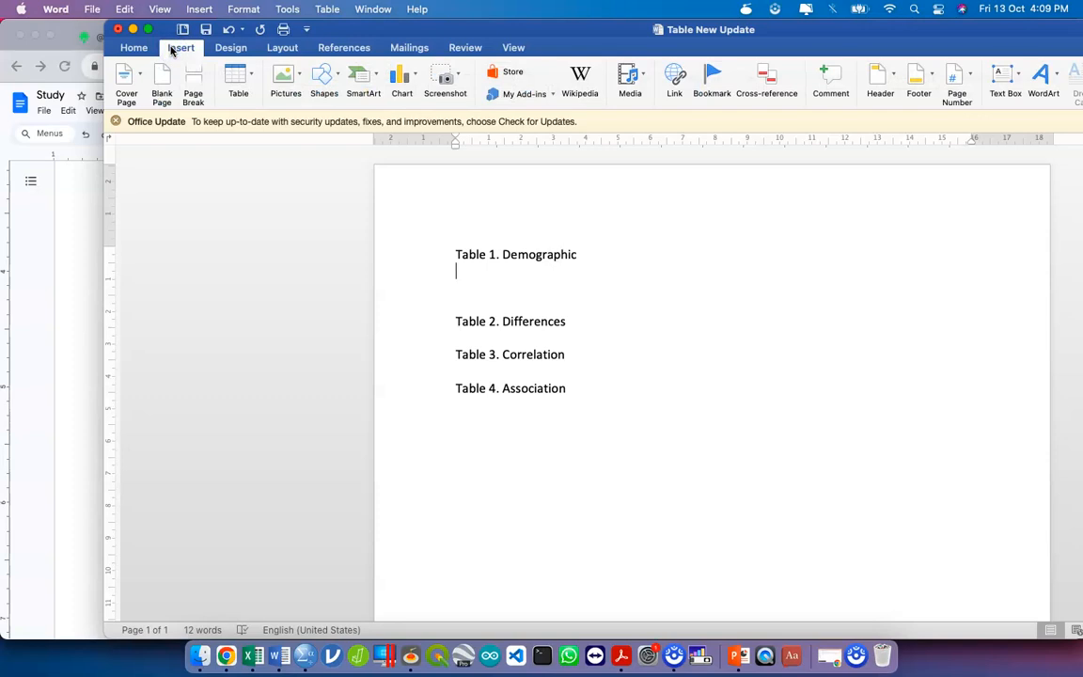
click(237, 81)
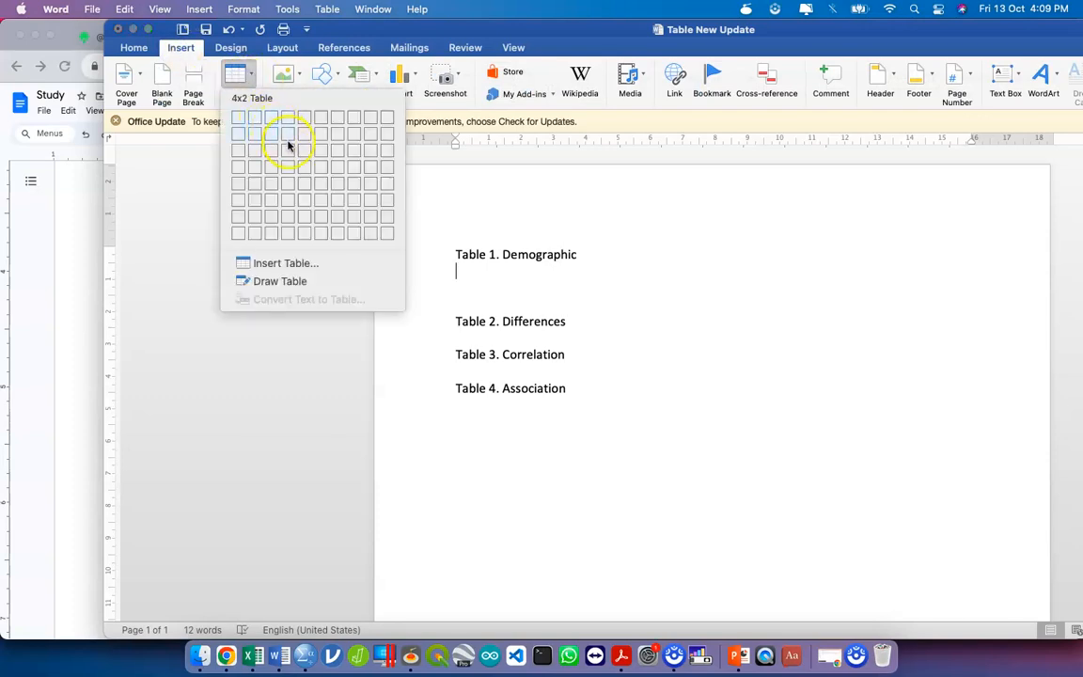
click(356, 177)
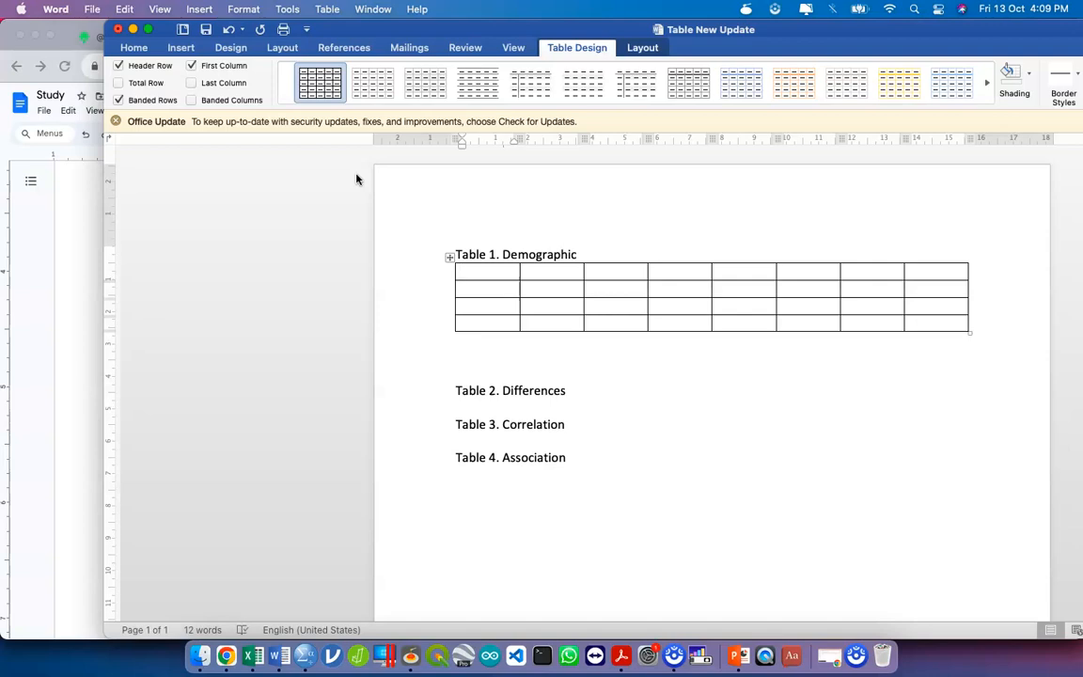
Fill the table's header row with Variable, an empty second cell, Frequency, %, Mean and SD
text(Variable)
key(Tab)
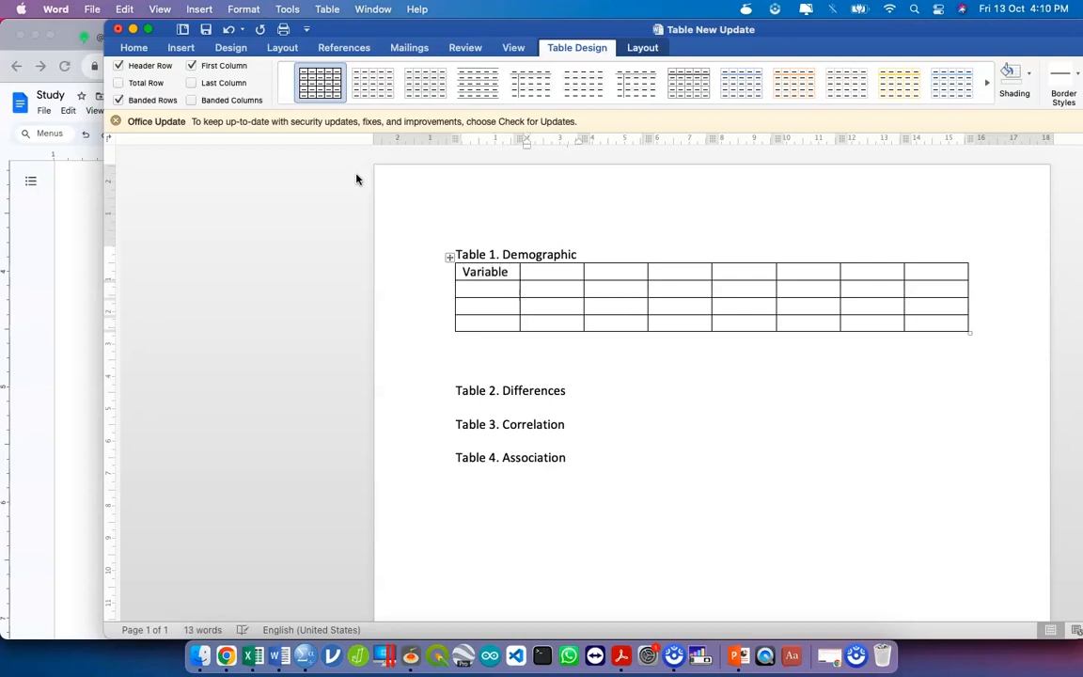
key(Tab)
text(Frequency)
key(Tab)
text(%)
key(Tab)
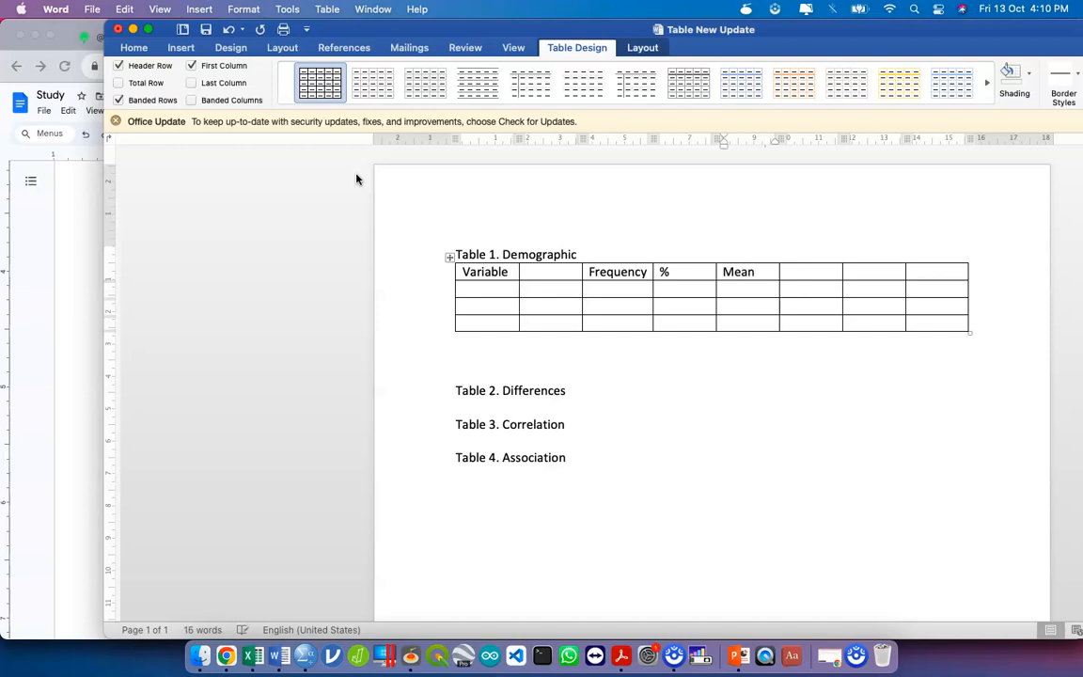
text(SD)
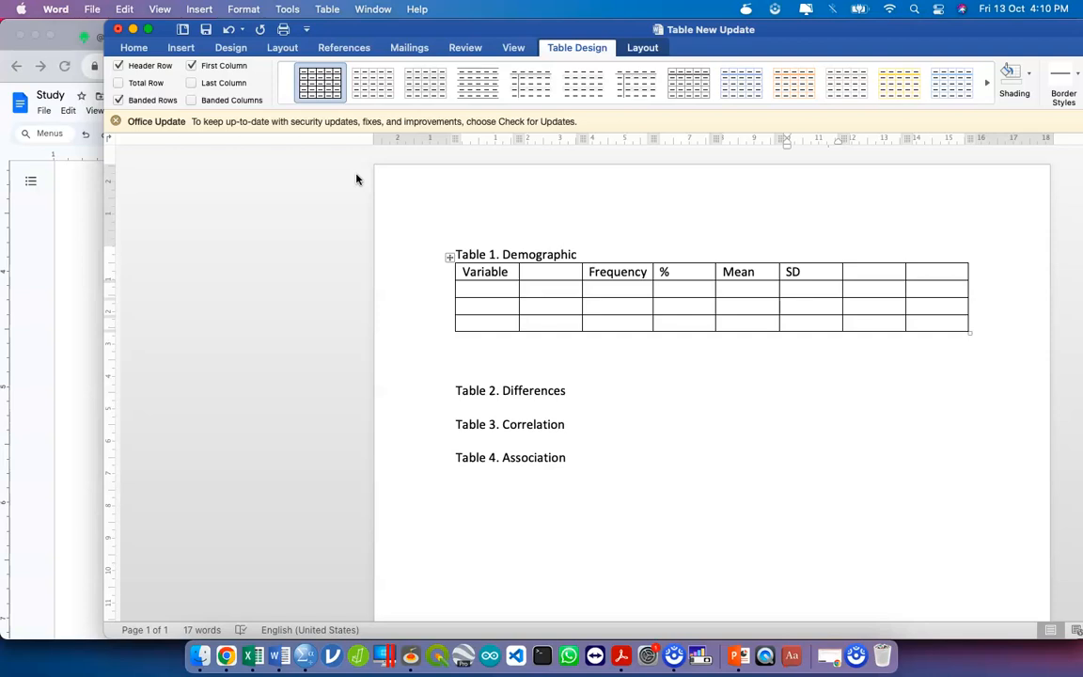
Delete the two empty columns after the SD column
click(866, 270)
drag(866, 270, 914, 317)
right_click(914, 318)
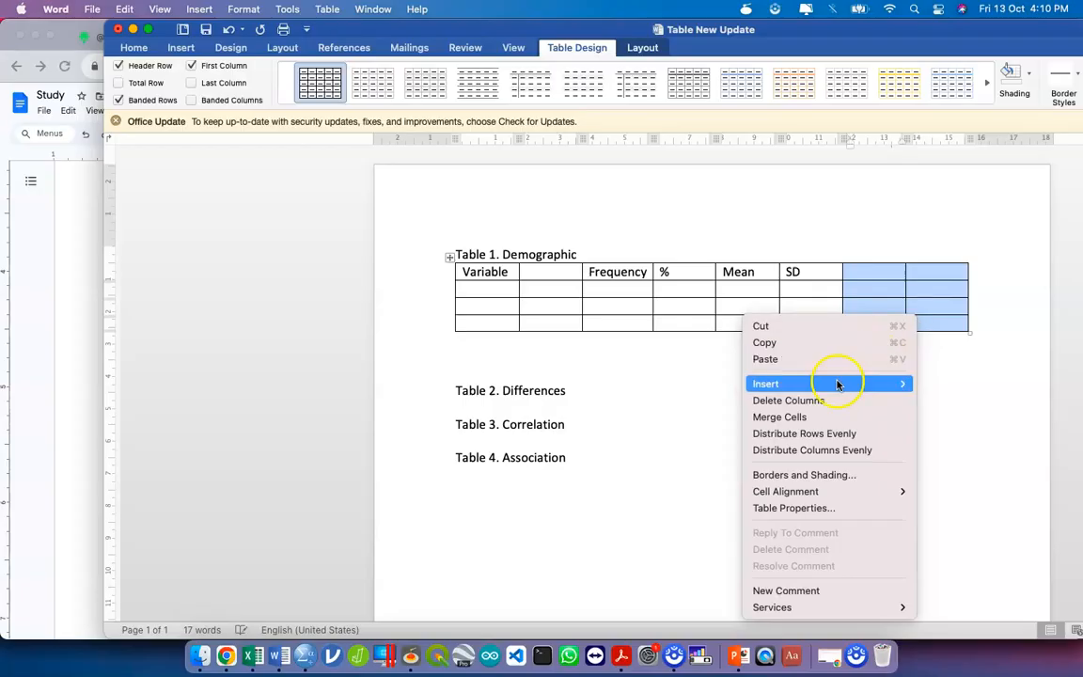
click(810, 400)
click(726, 390)
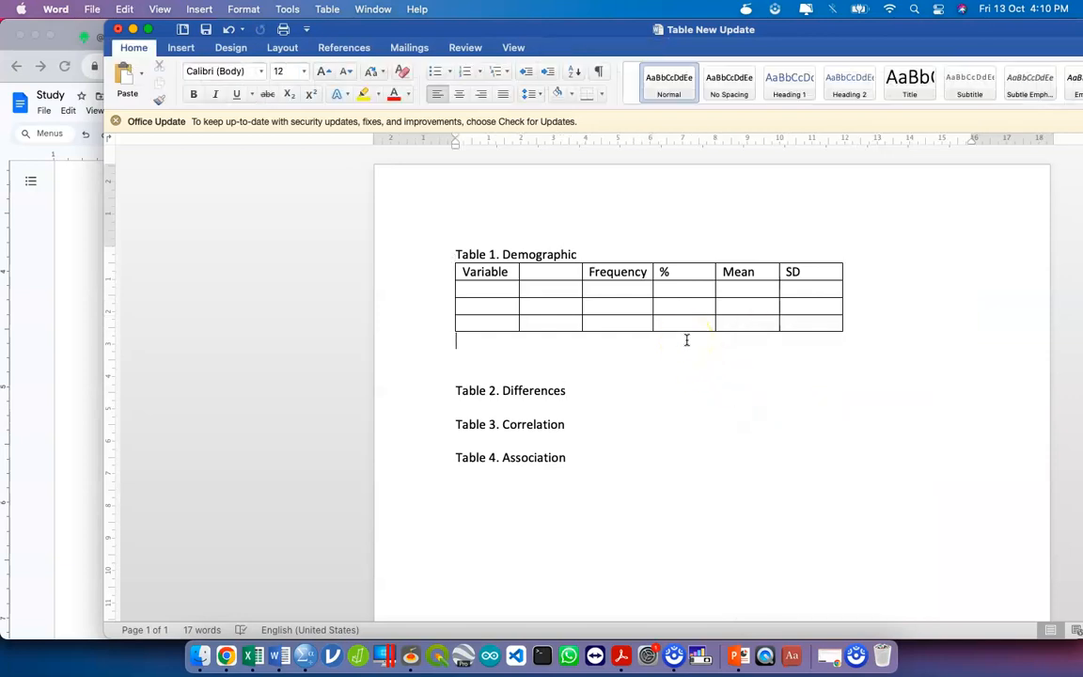
Reduce the gap between the demographic table and the "Table 2. Differences" caption to a single blank line
key(Return)
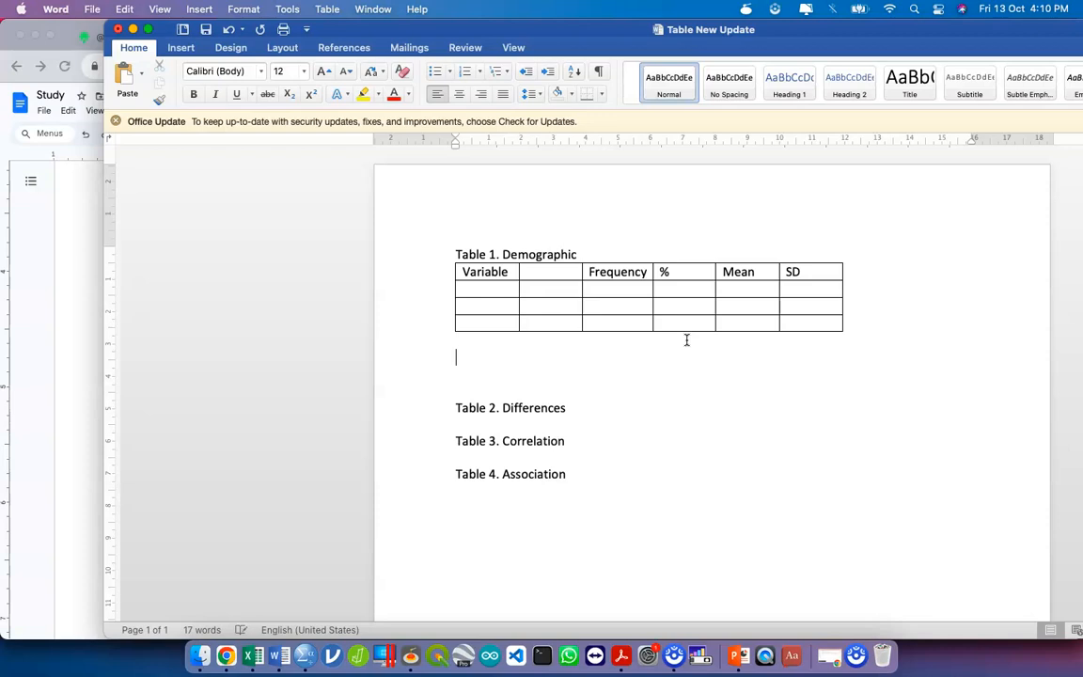
key(Delete)
key(Delete)
key(Delete)
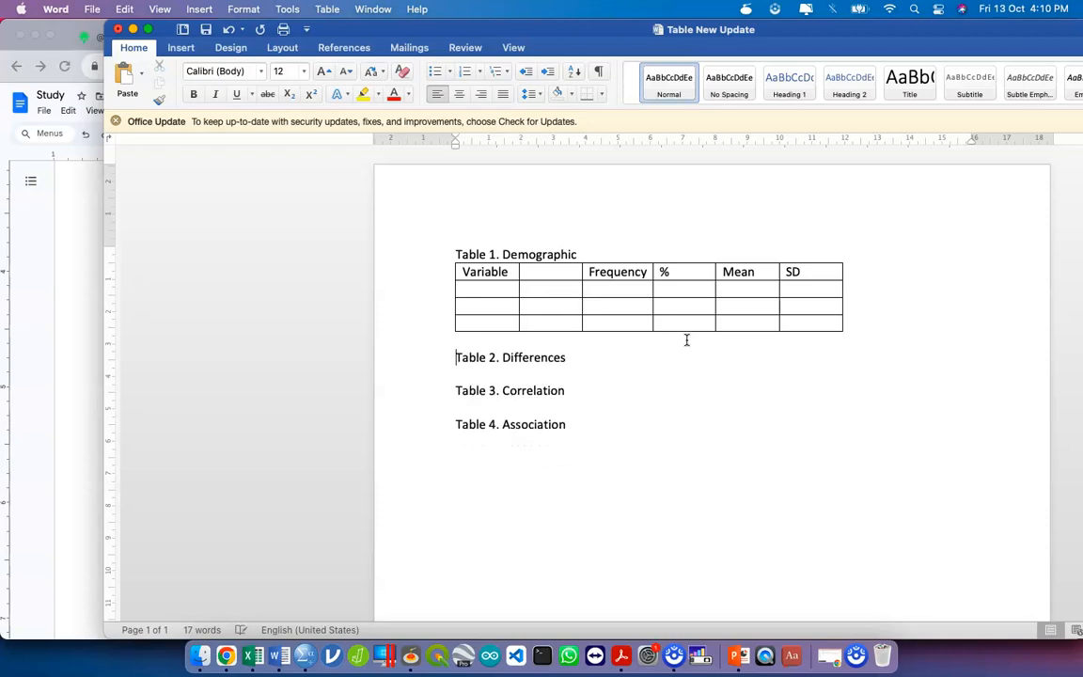
click(625, 343)
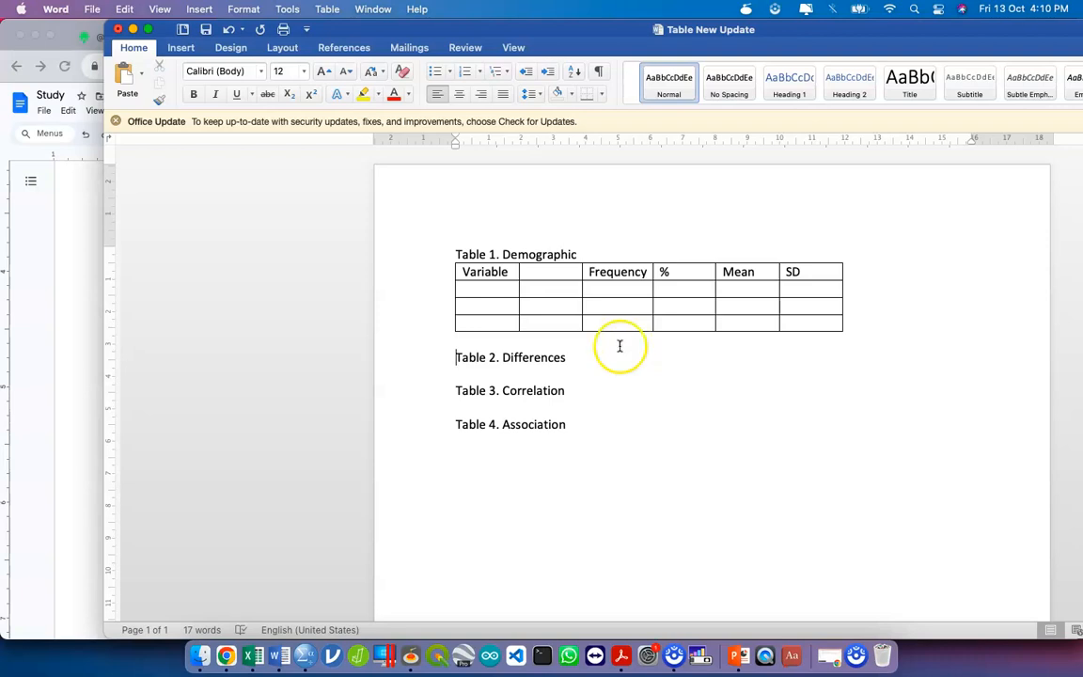
click(605, 355)
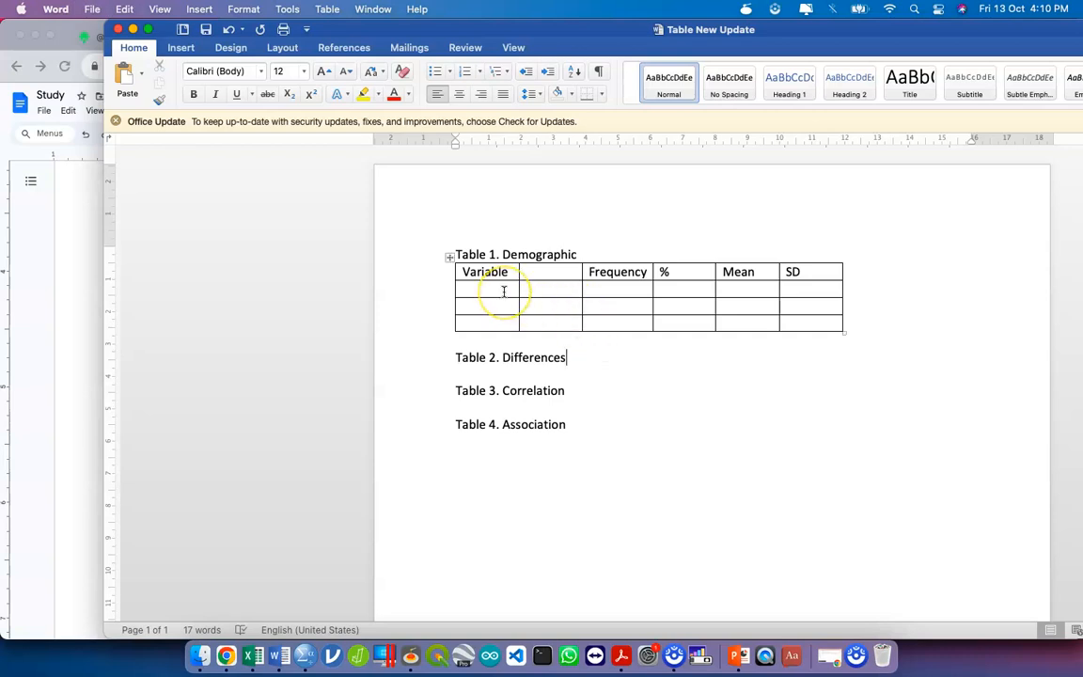
Switch to the SPSS Data Editor, reset the Frequencies analysis and run it for the Gender [x1] variable
key(ctrl+Up)
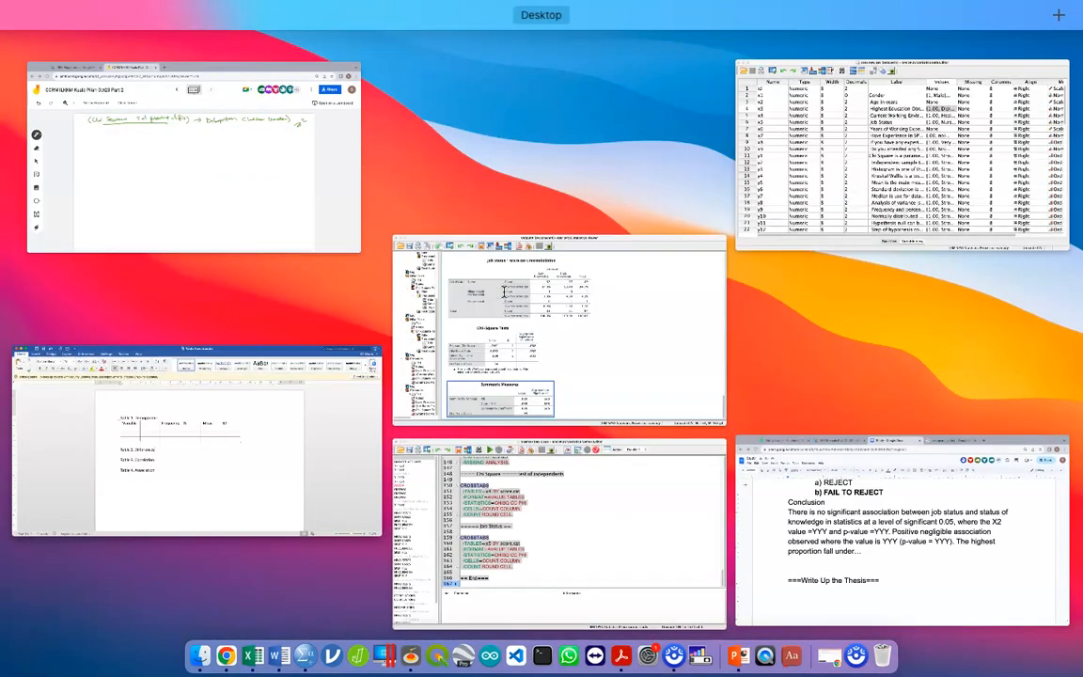
click(554, 450)
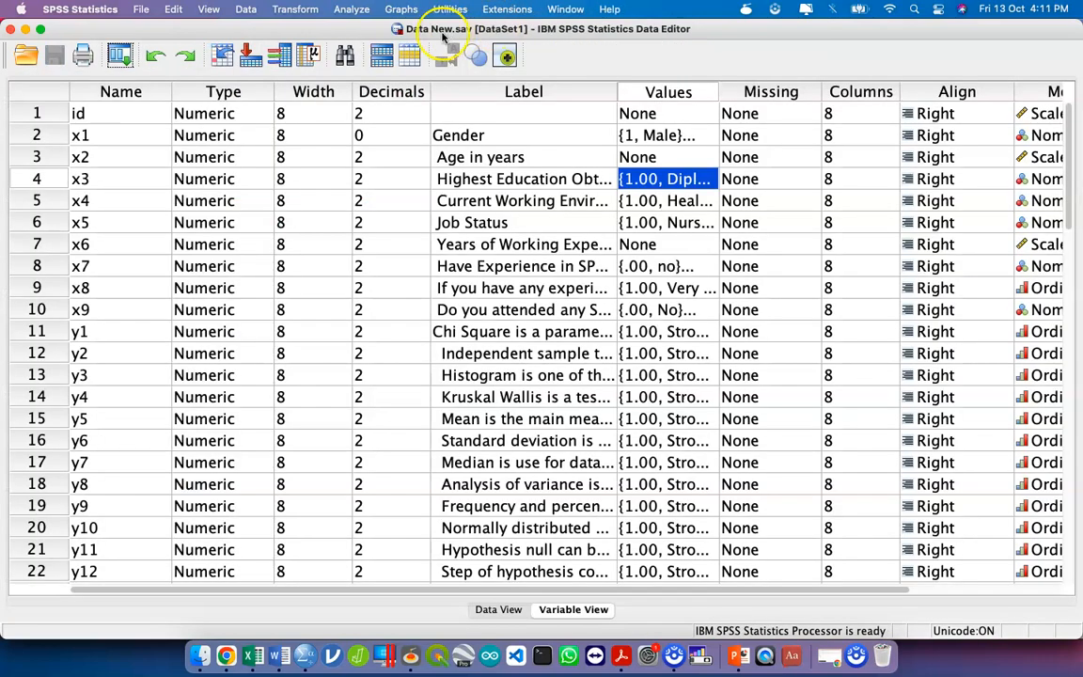
click(352, 10)
mouse_move(382, 48)
click(553, 51)
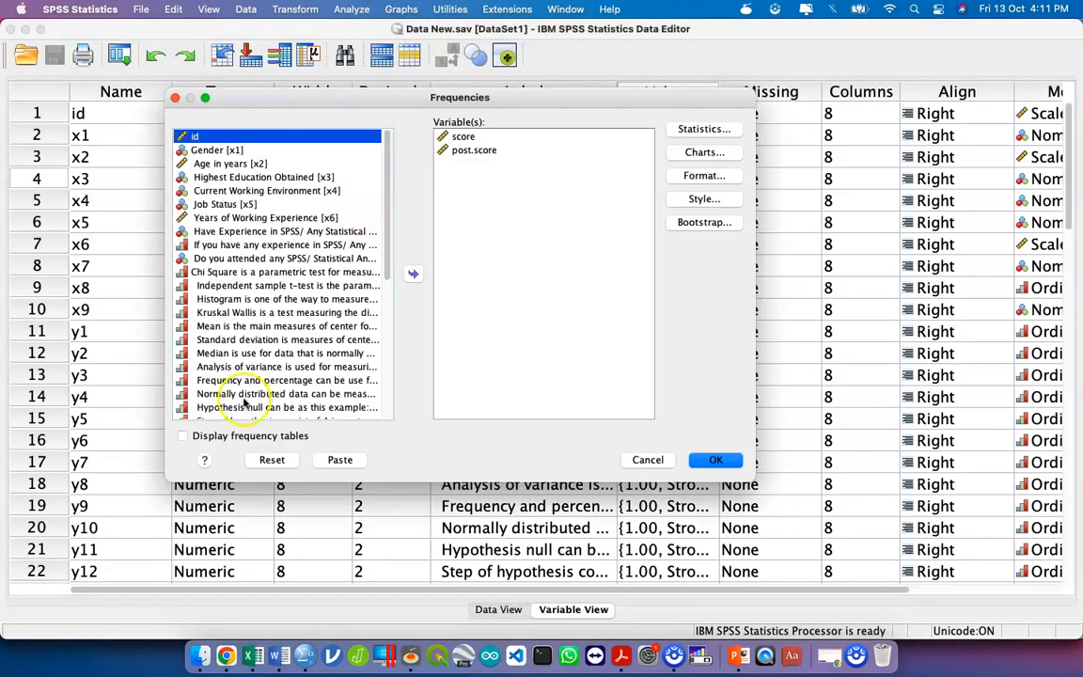
click(266, 461)
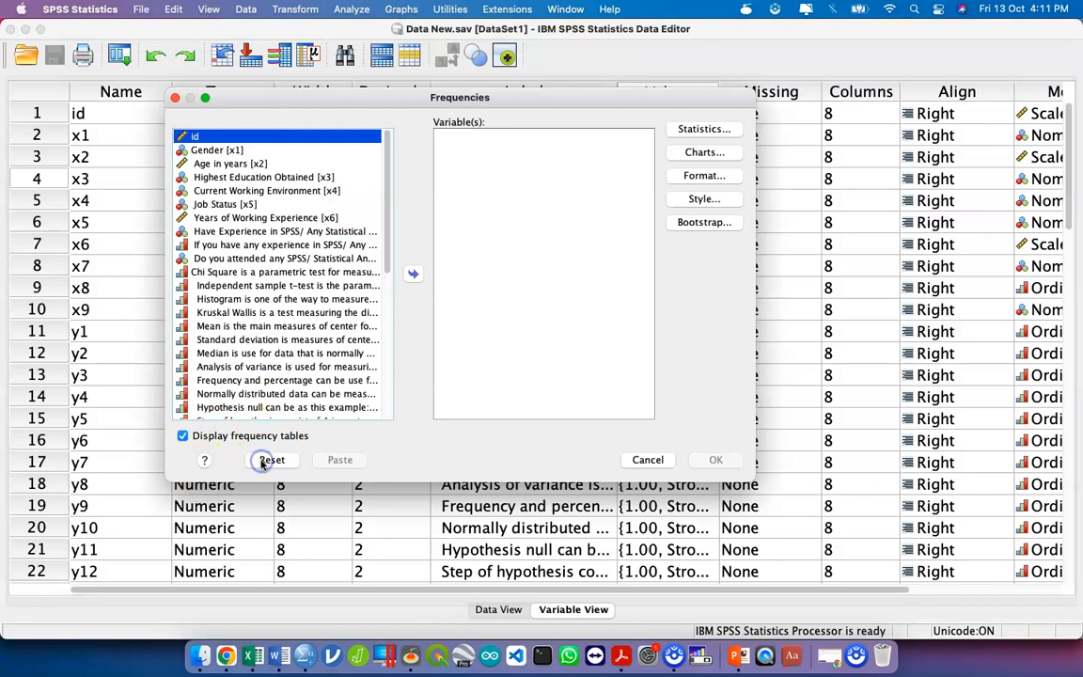
click(225, 150)
click(413, 275)
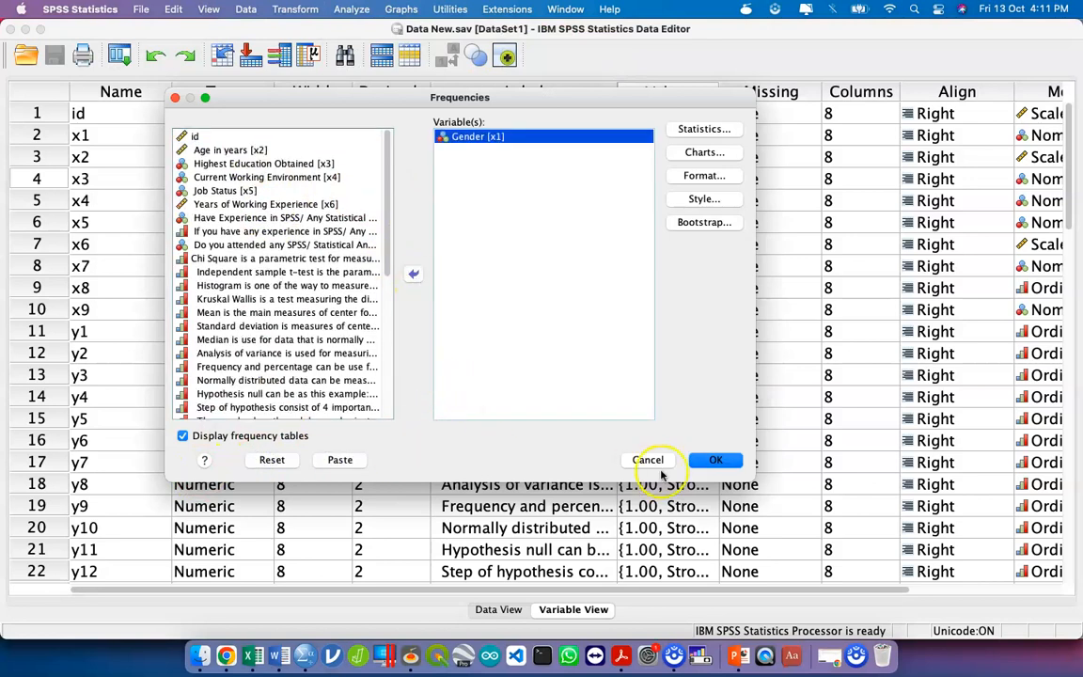
click(719, 460)
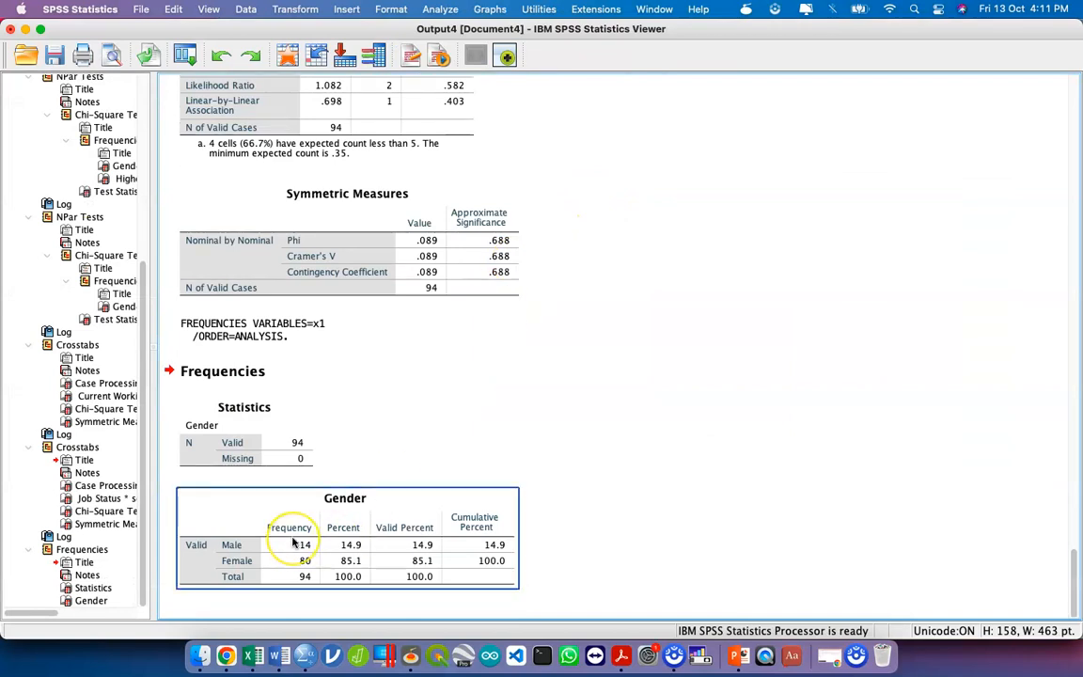
Copy the Male and Female labels with their Frequency and Percent values from the Gender output table
click(254, 545)
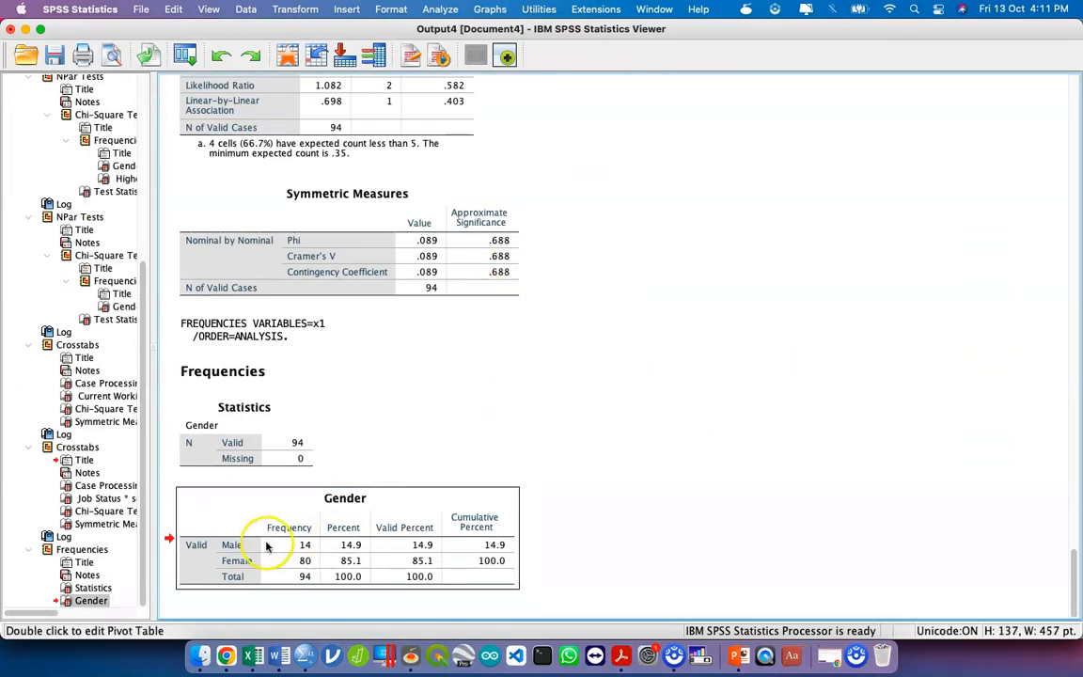
double_click(245, 546)
drag(244, 547, 345, 558)
key(super+c)
Switch to Word and paste the copied gender results as plain text on a new line below the demographic table
key(ctrl+Up)
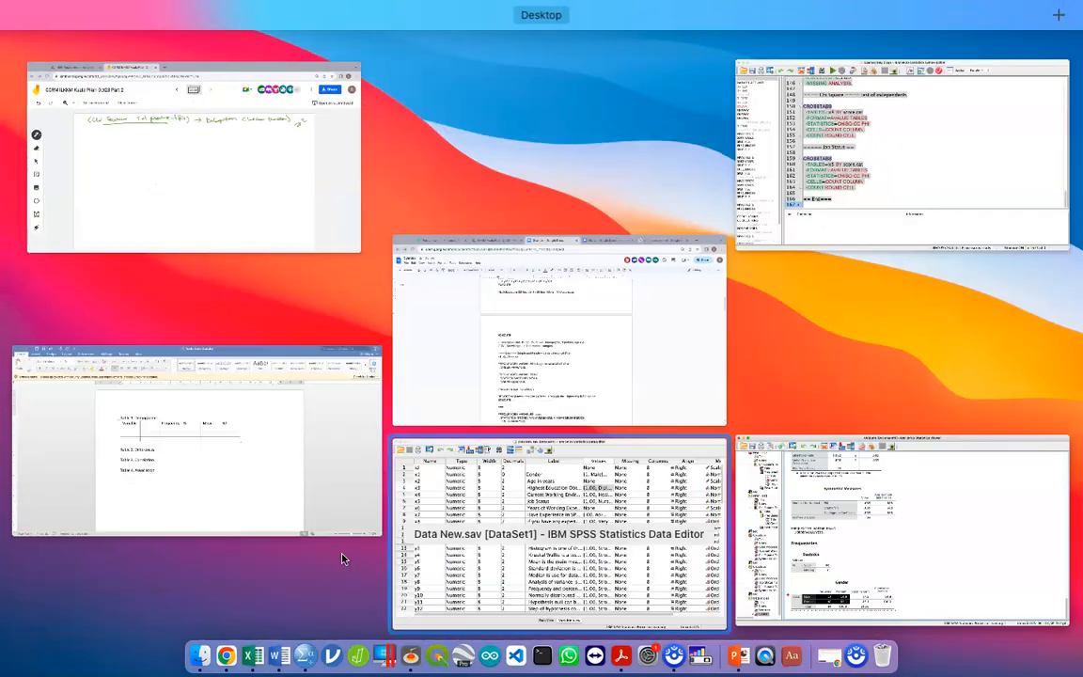
click(341, 556)
click(512, 343)
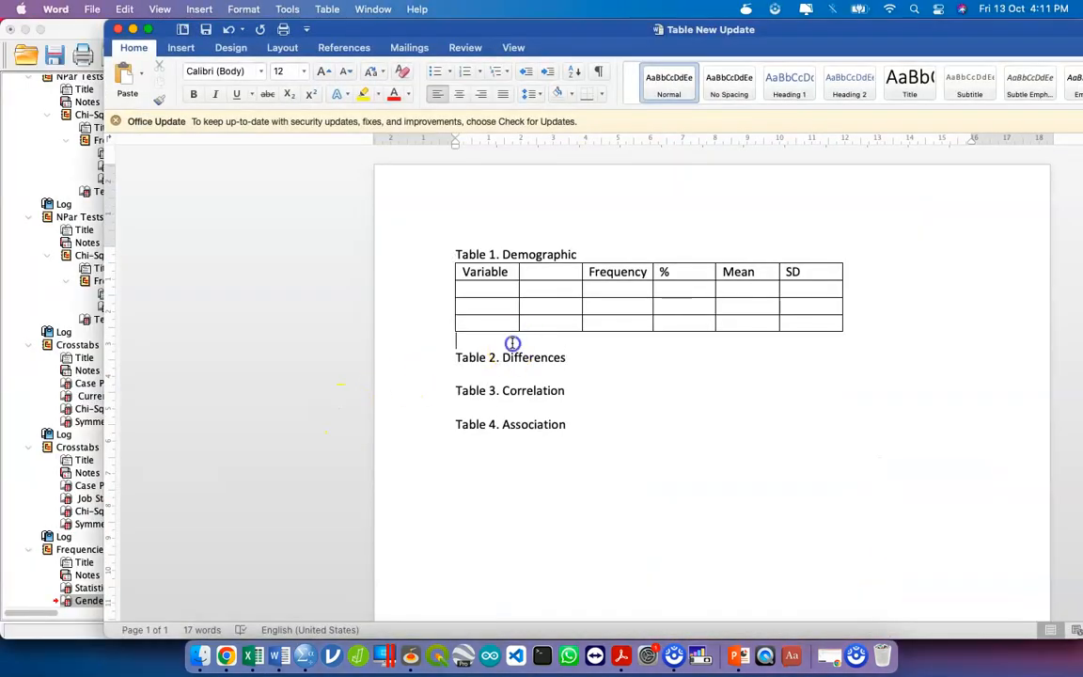
key(Return)
key(Return)
key(Up)
key(super+v)
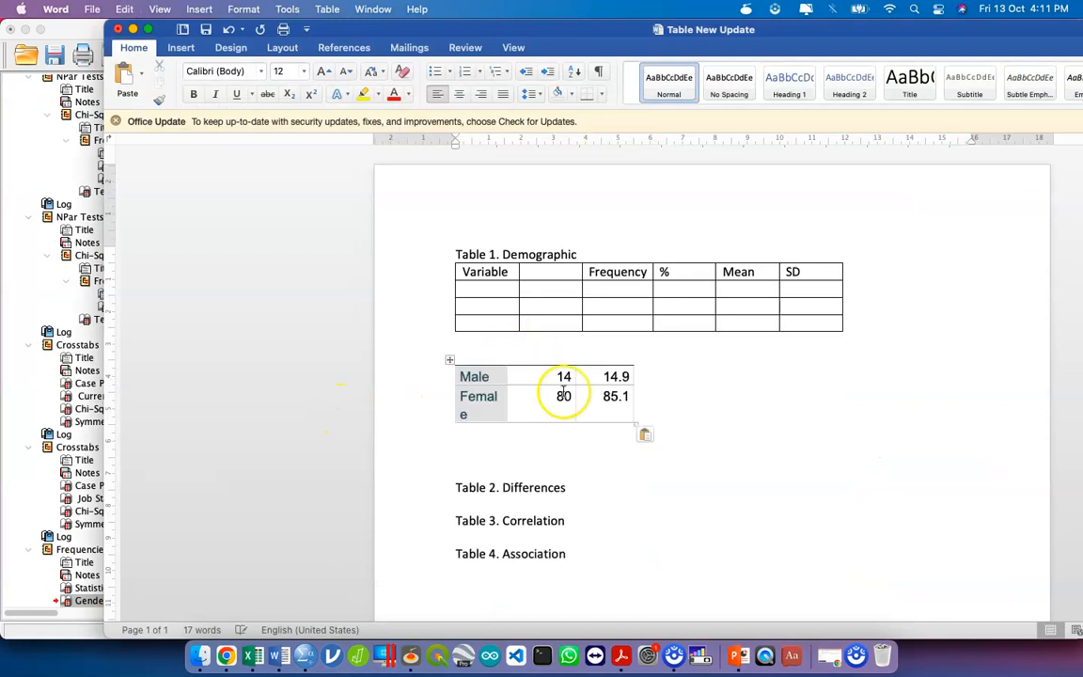
click(649, 434)
click(675, 488)
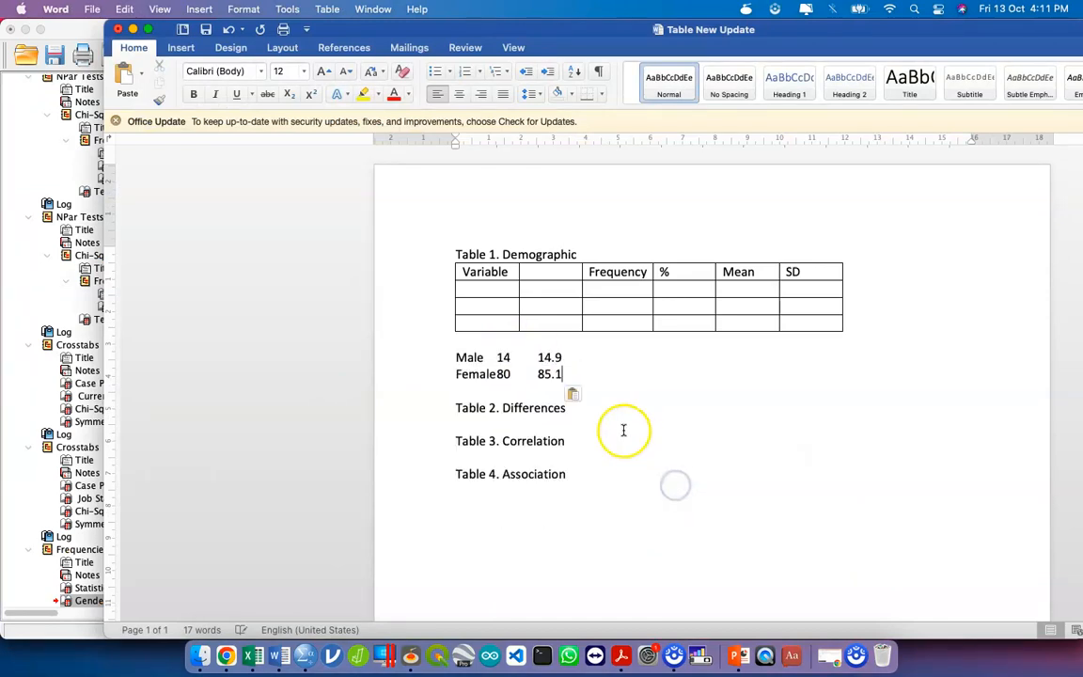
Move the pasted Male and Female results into the table's second to fourth columns and label the Male row "Gender"
drag(587, 377, 459, 361)
key(super+c)
key(BackSpace)
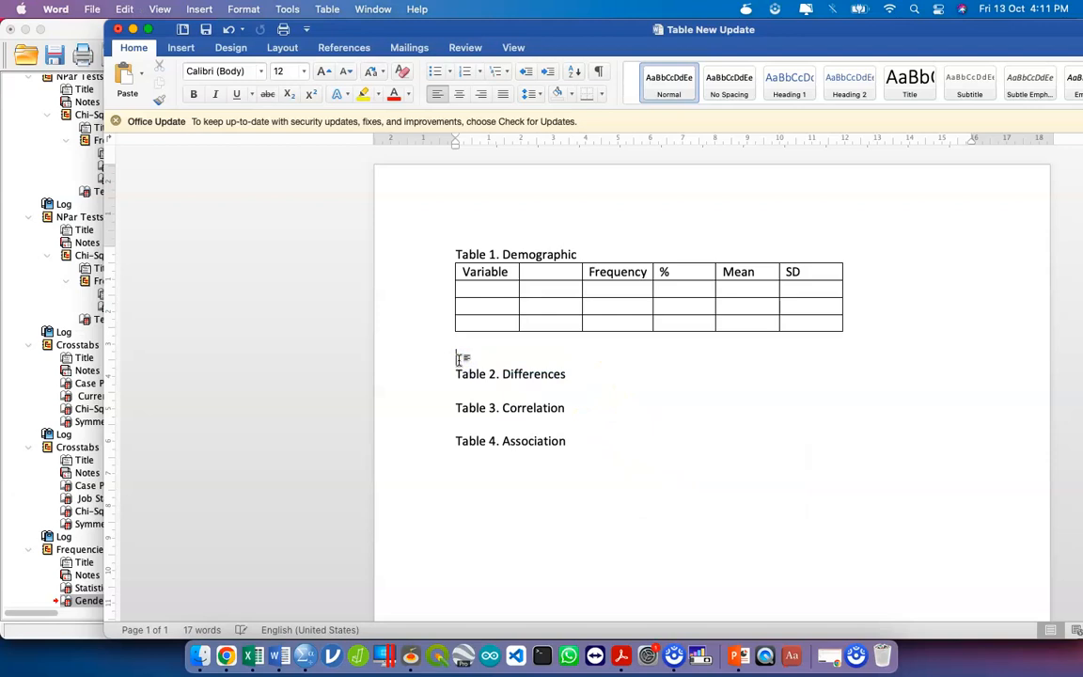
drag(551, 294, 678, 306)
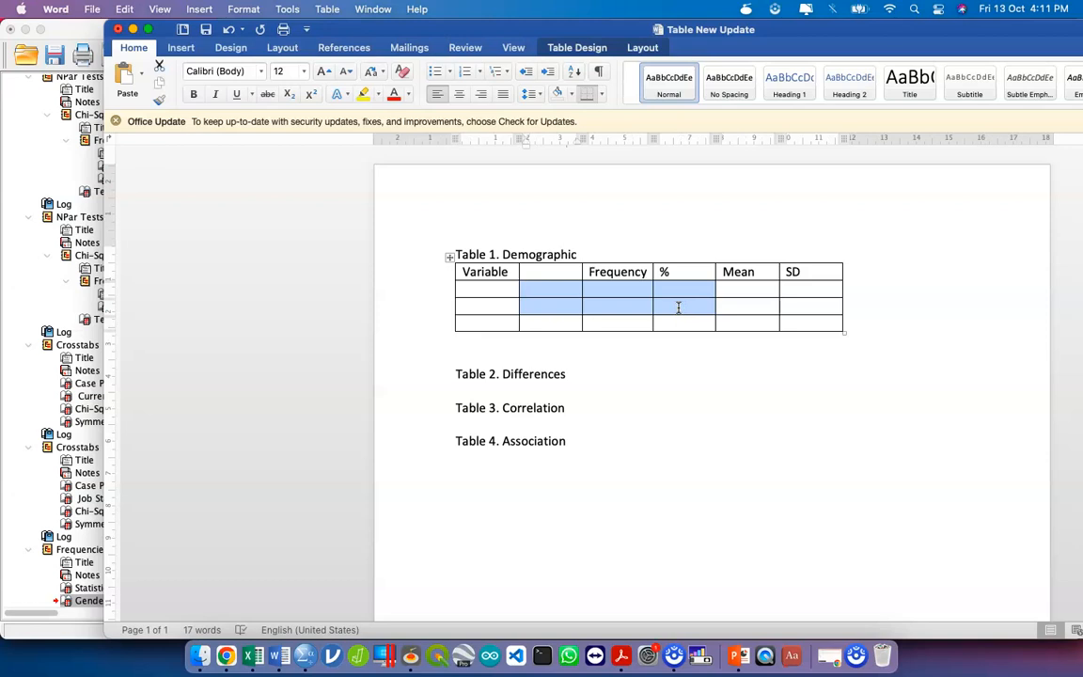
key(super+v)
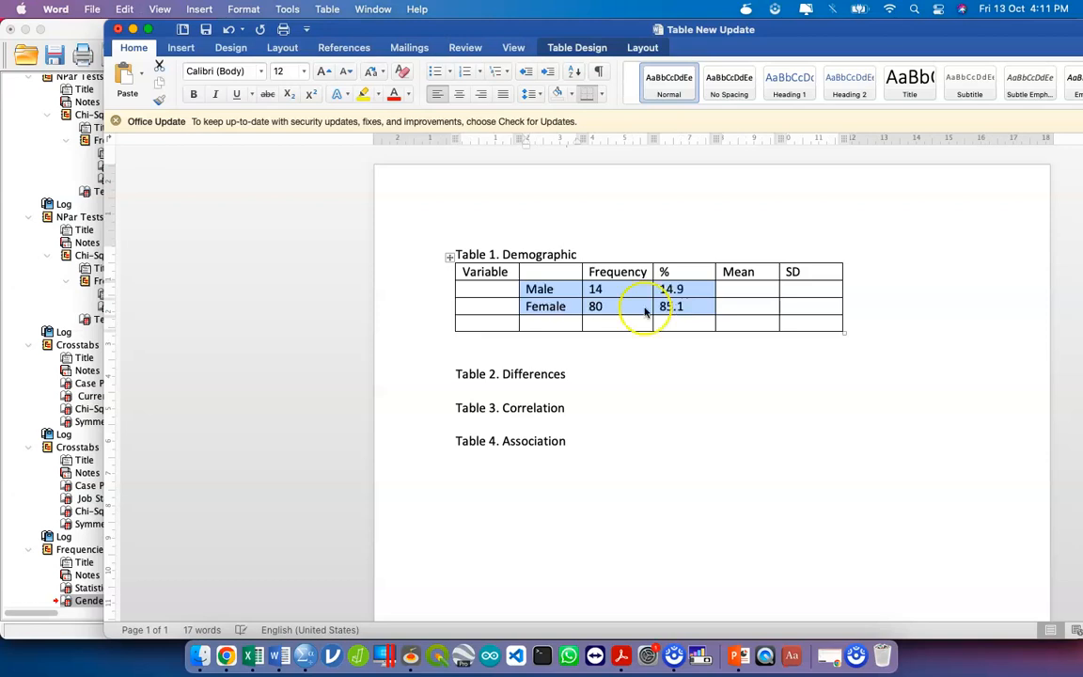
click(476, 293)
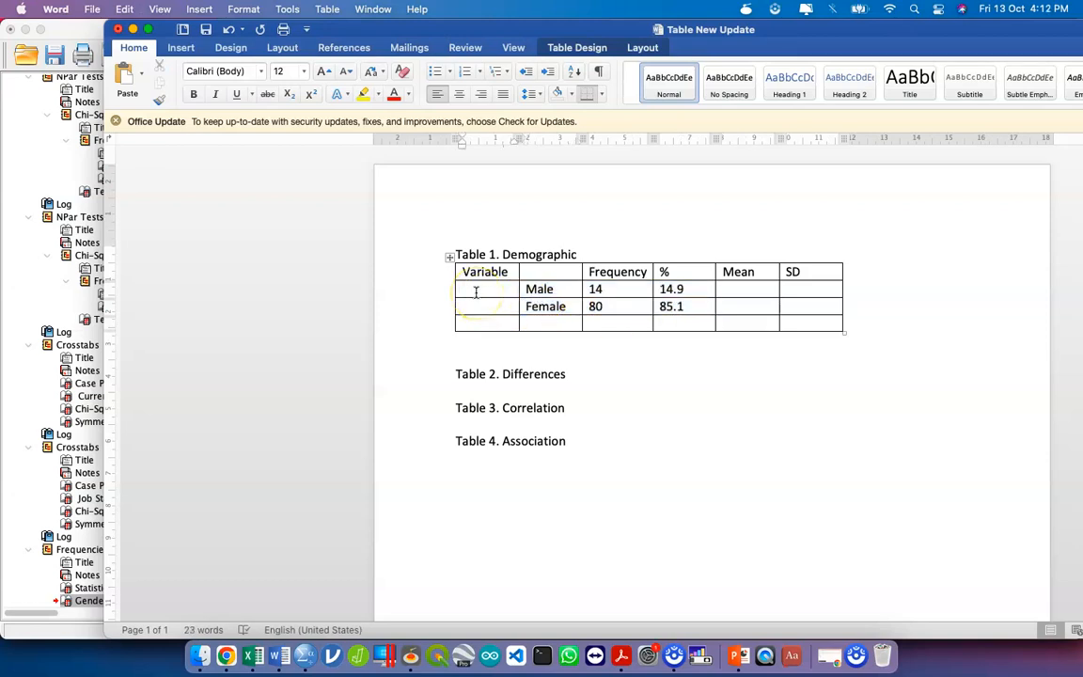
click(639, 361)
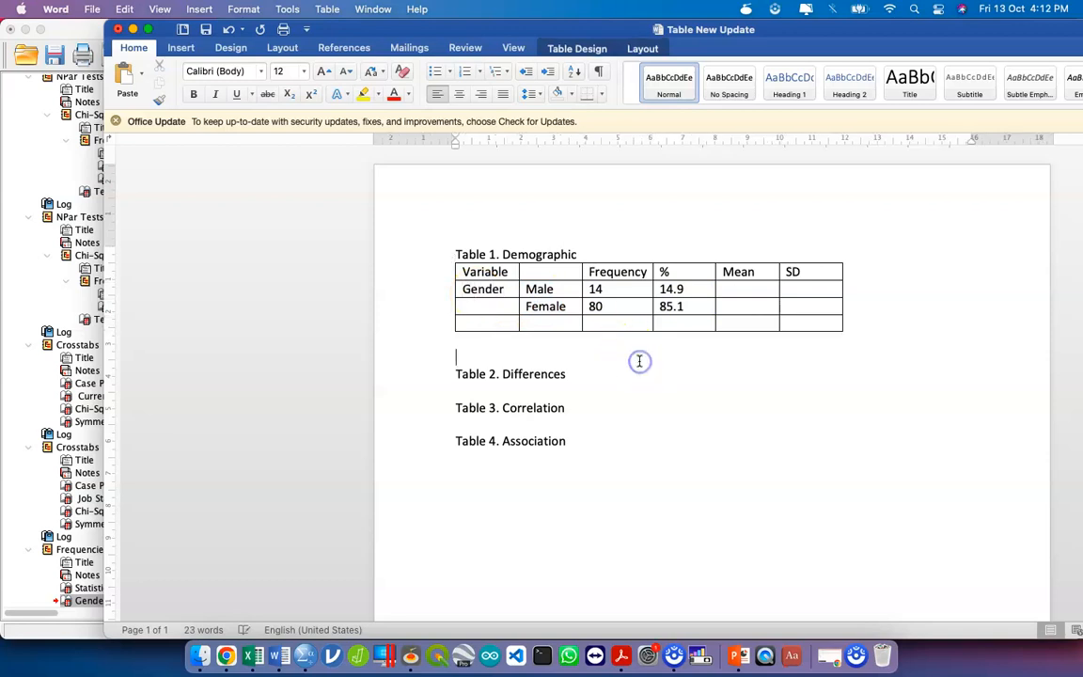
Move the Word window aside and close the SPSS output viewer to return to the Data Editor
click(413, 204)
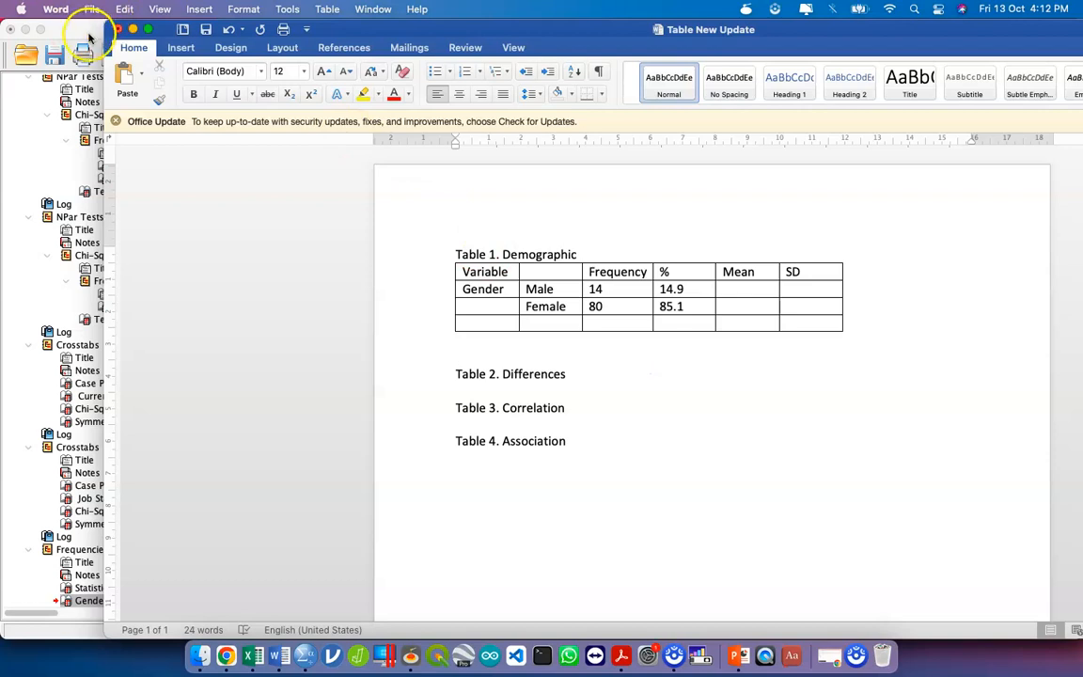
drag(104, 24, 459, 23)
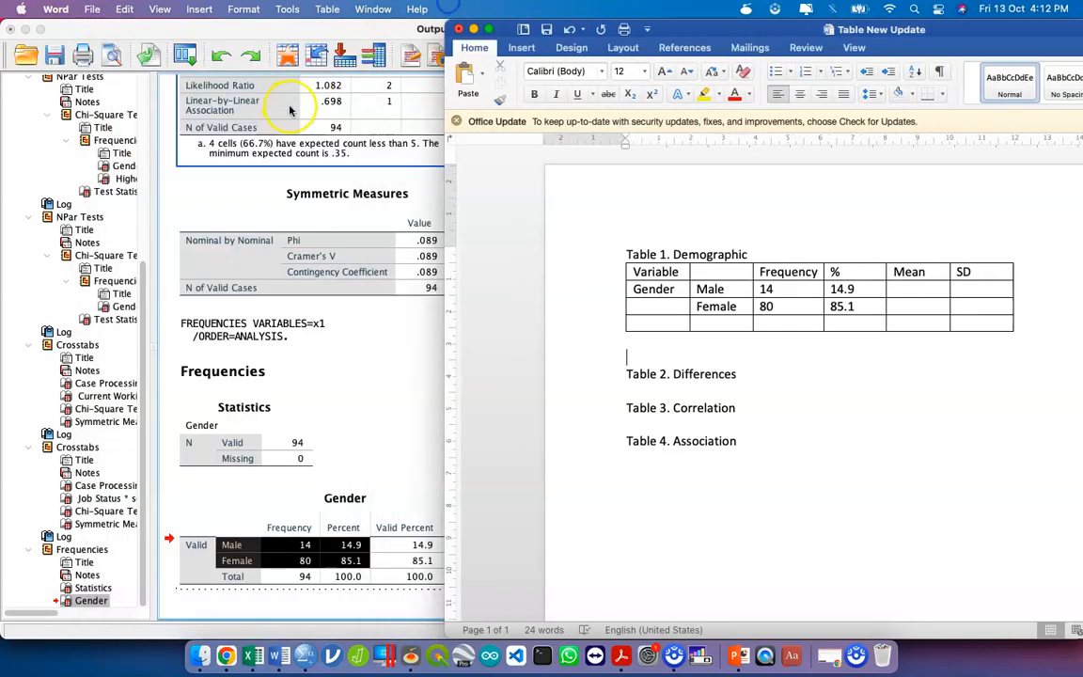
click(404, 27)
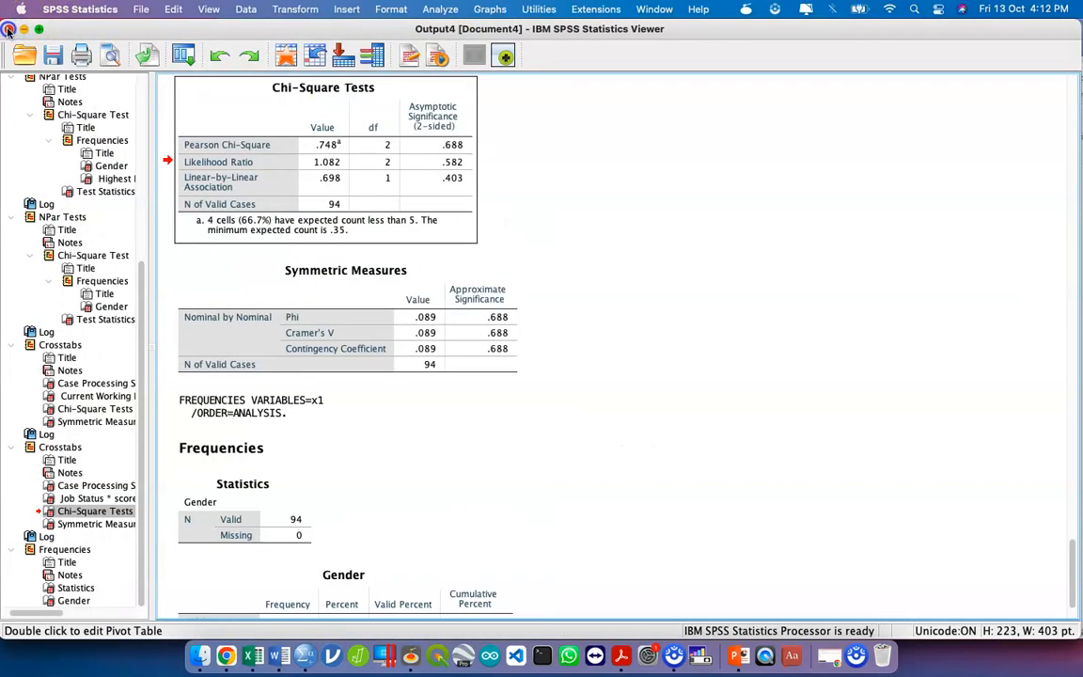
click(15, 30)
click(656, 362)
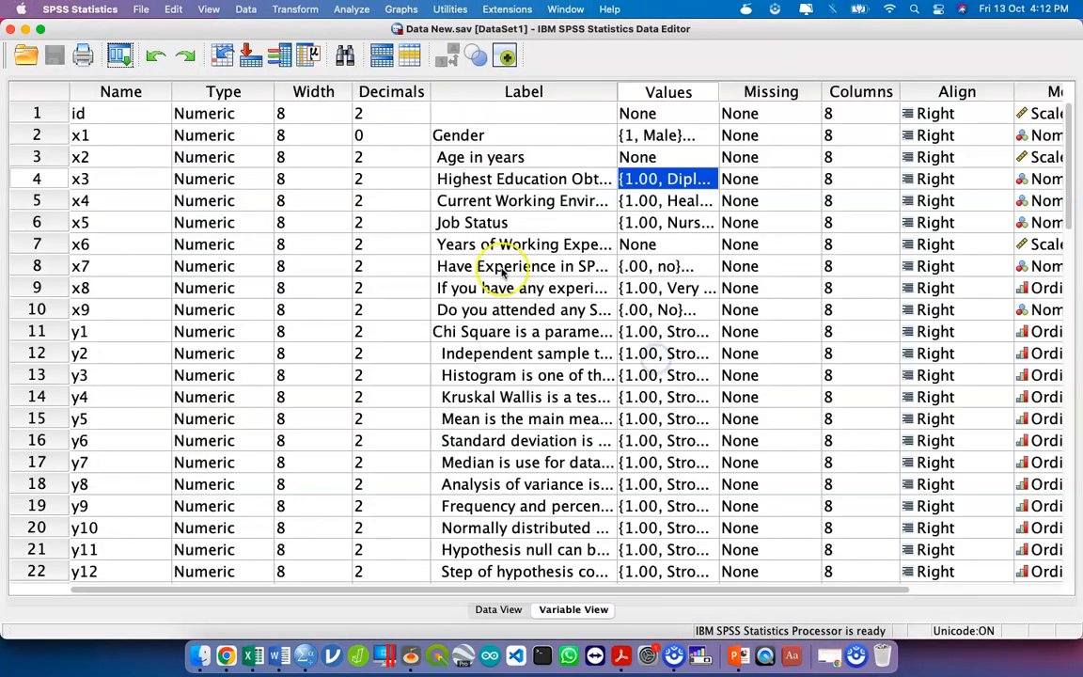
Switch to the Syantax document in Google Docs and copy the two-line FREQUENCIES command covering x1, age.cat, x3, x4, x5, x7, x8 and x9
key(ctrl+Up)
click(502, 273)
scroll(469, 322, down, 5)
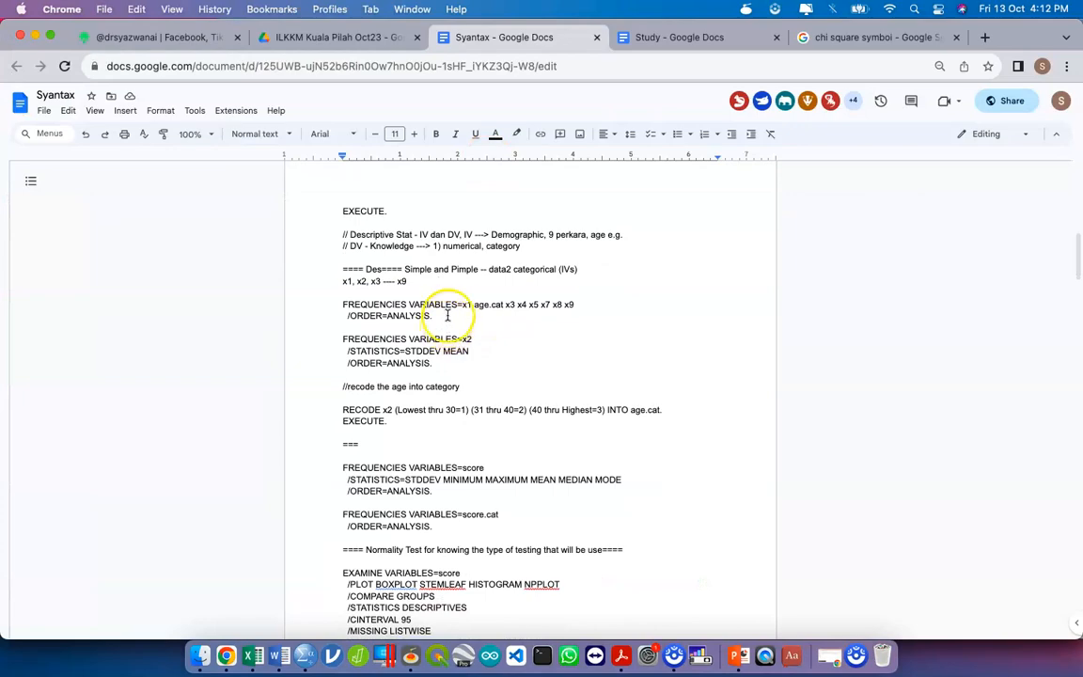
drag(428, 314, 344, 304)
key(super+c)
Switch to the SPSS Syntax Editor and paste the copied FREQUENCIES command below the End line
key(ctrl+Up)
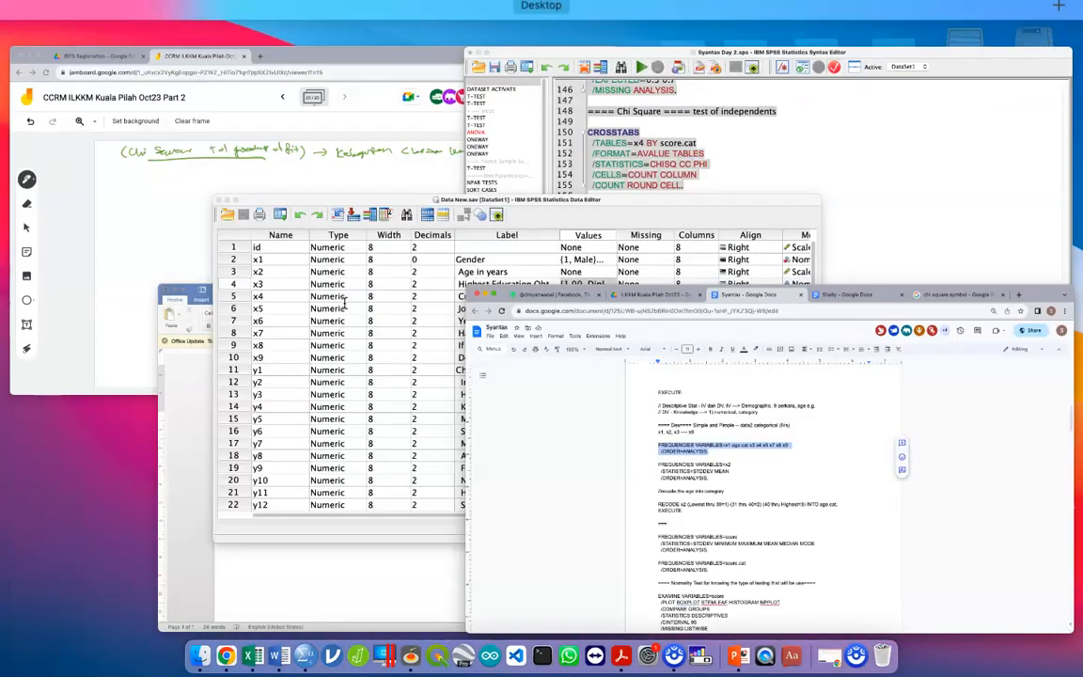
key(Return)
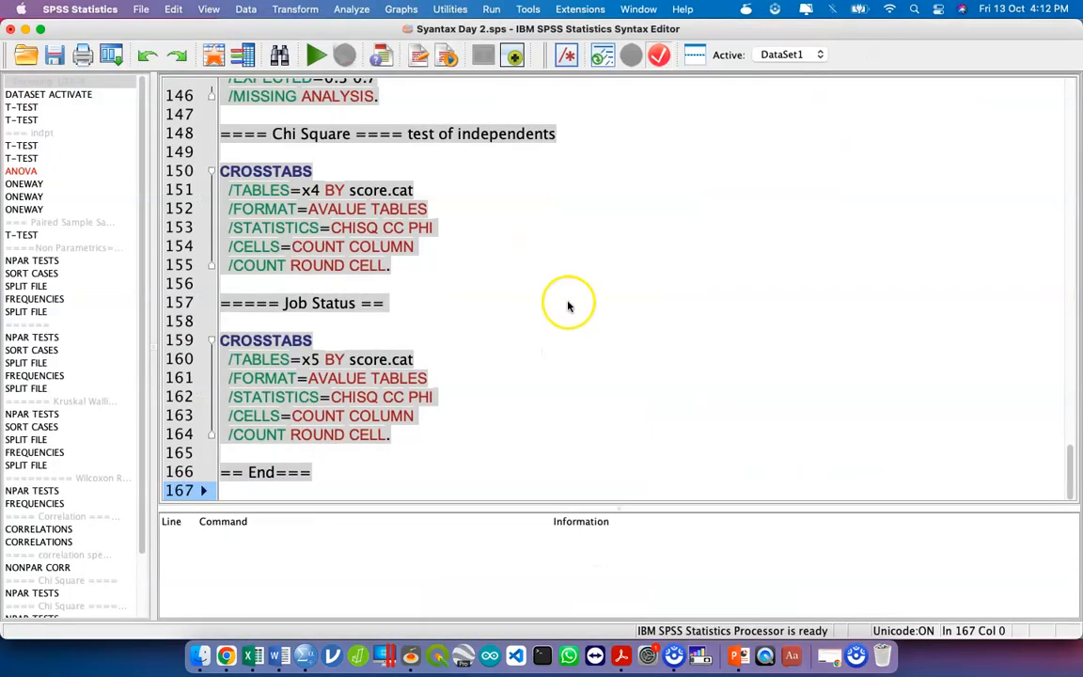
click(420, 479)
key(super+v)
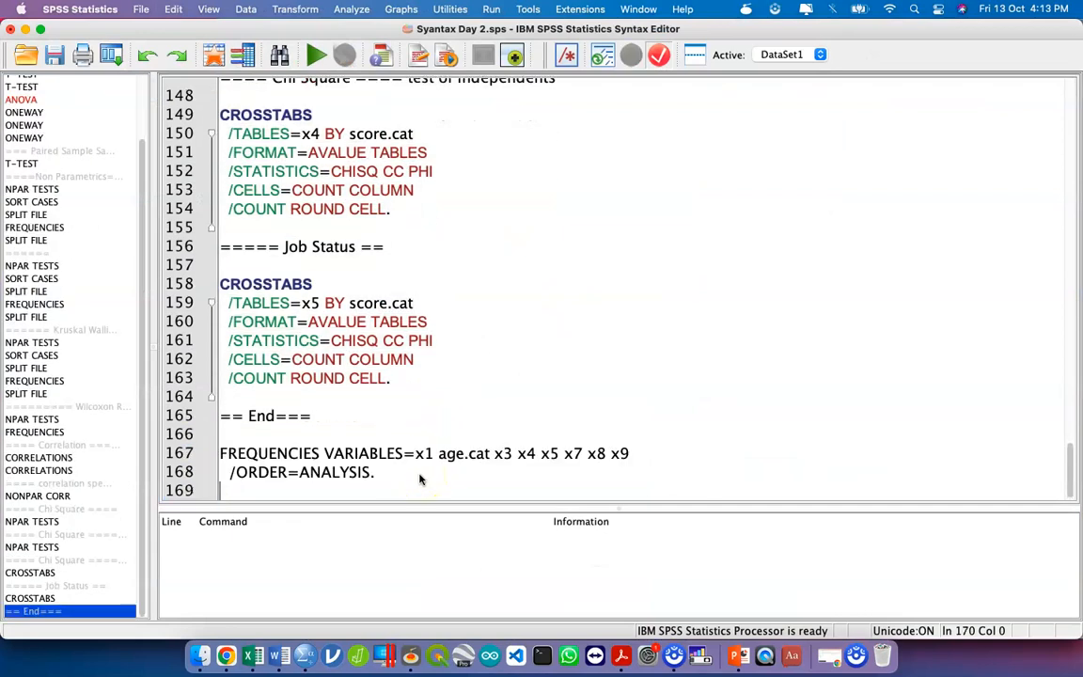
Remove age.cat from the pasted command's variable list and run the FREQUENCIES command
click(505, 453)
key(BackSpace)
key(BackSpace)
key(BackSpace)
key(BackSpace)
key(BackSpace)
key(BackSpace)
key(BackSpace)
key(BackSpace)
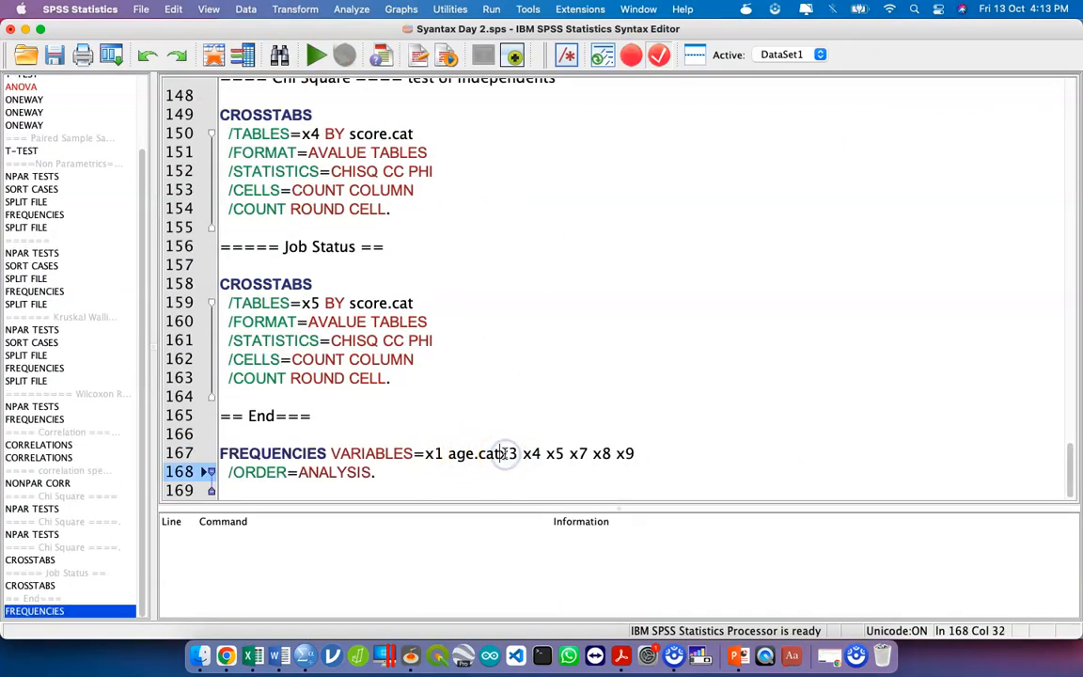
drag(435, 465, 226, 436)
key(super+r)
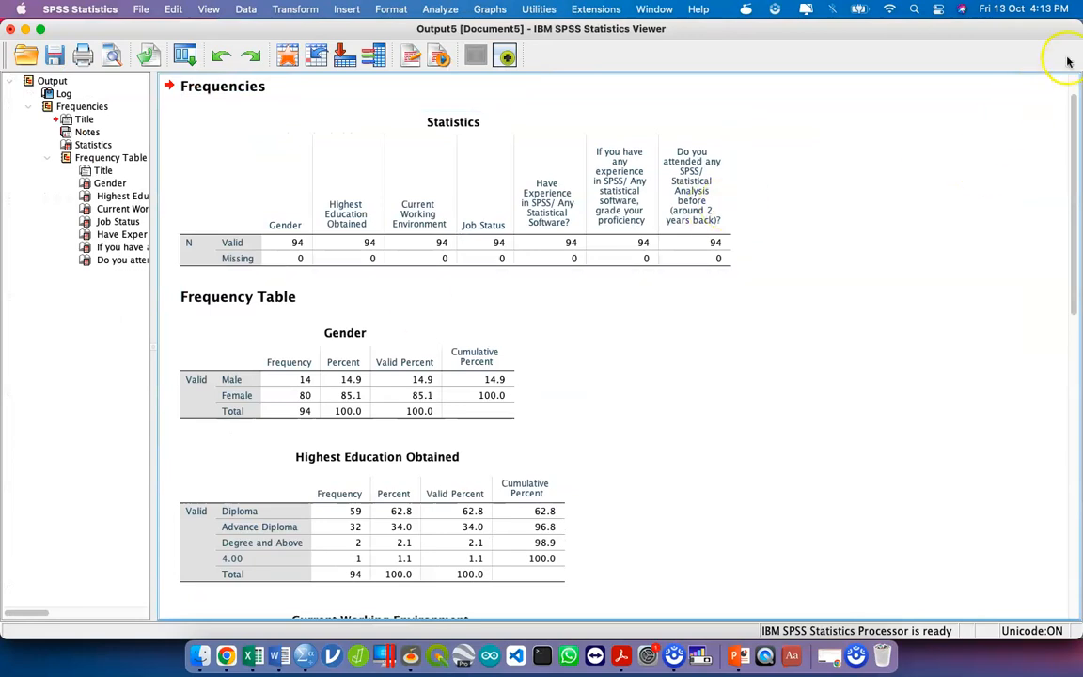
Narrow the SPSS output window and its outline pane, and place the Word window beside it
drag(1079, 21, 527, 17)
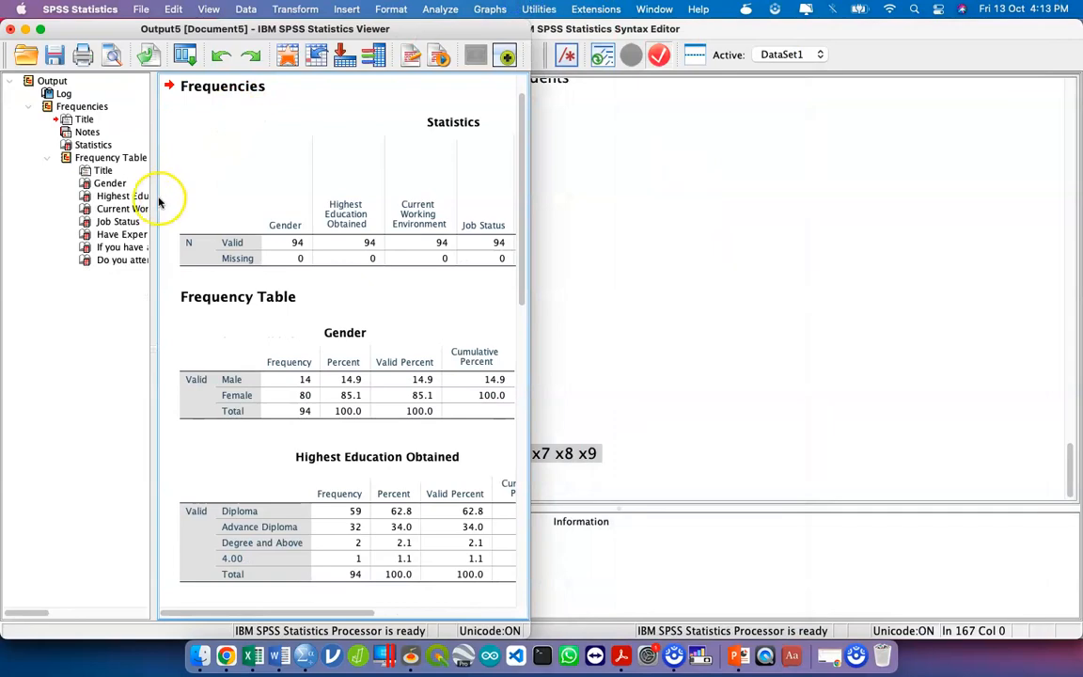
drag(151, 193, 25, 193)
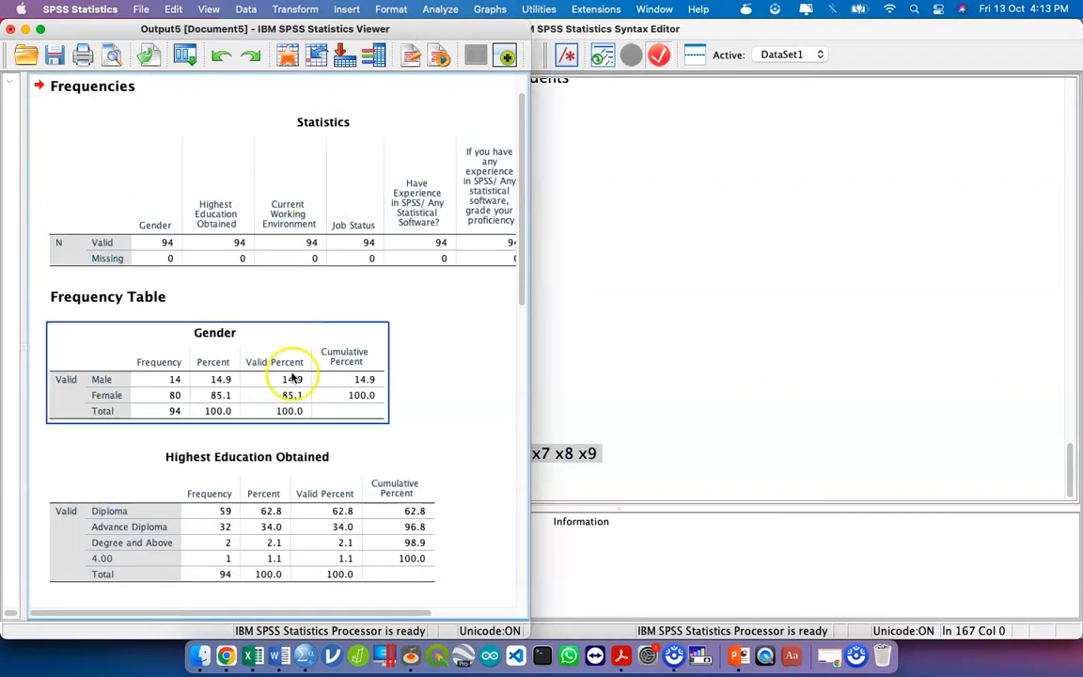
key(ctrl+Up)
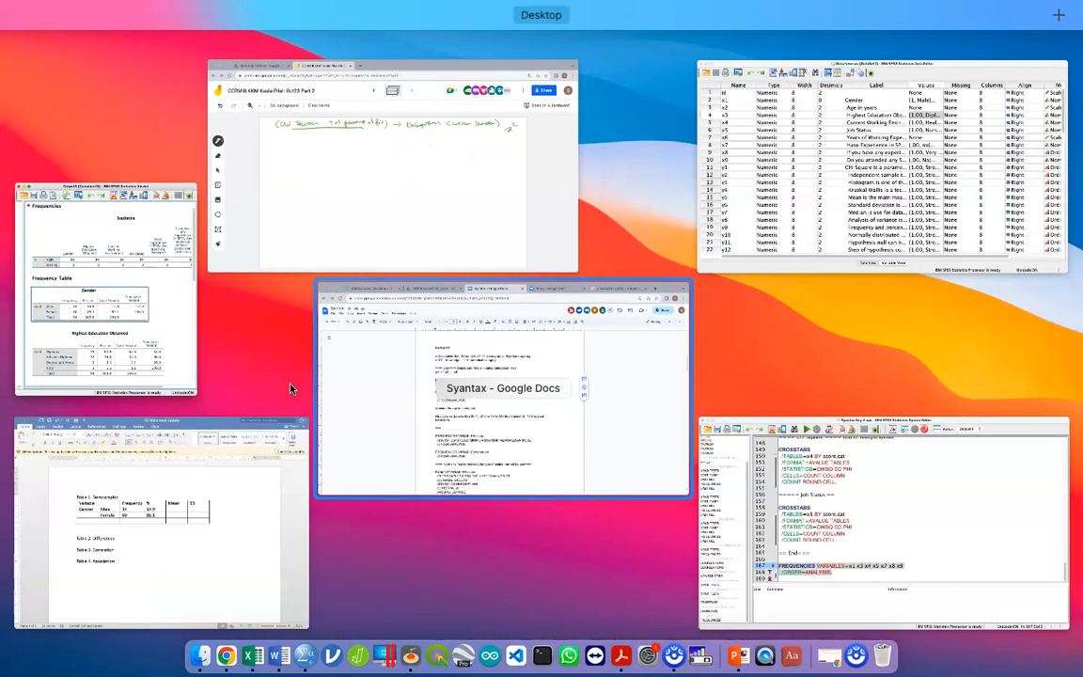
click(290, 388)
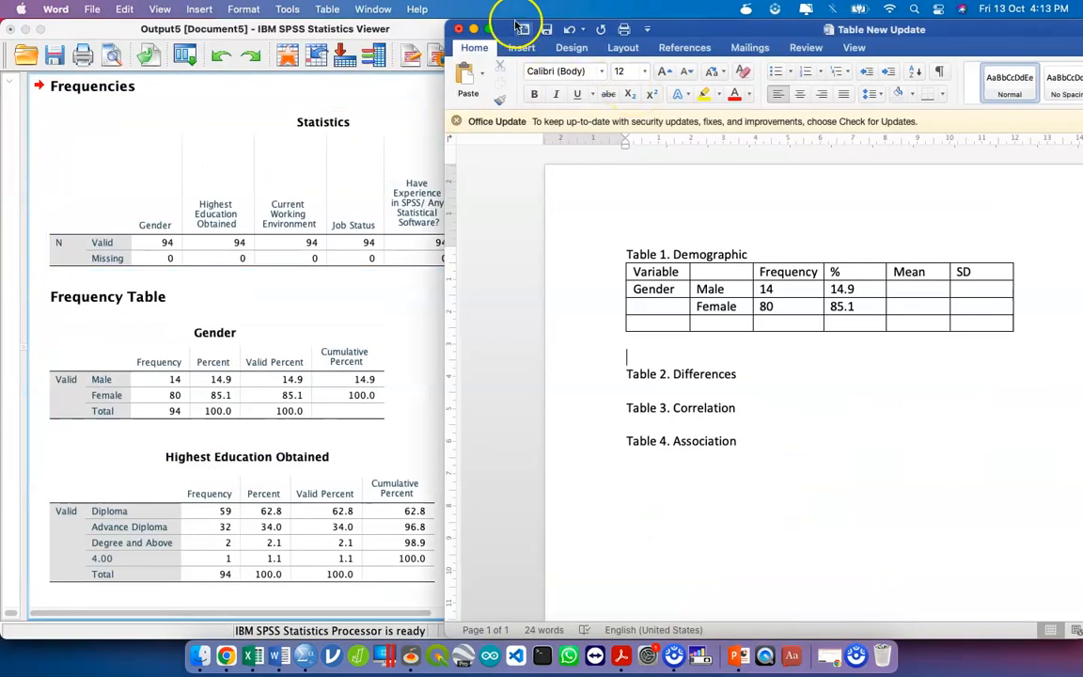
drag(447, 22, 533, 19)
Add a new row to the demographic table, leaving a blank row above it, and label it "Education"
key(Tab)
key(Tab)
key(Tab)
key(Tab)
key(Tab)
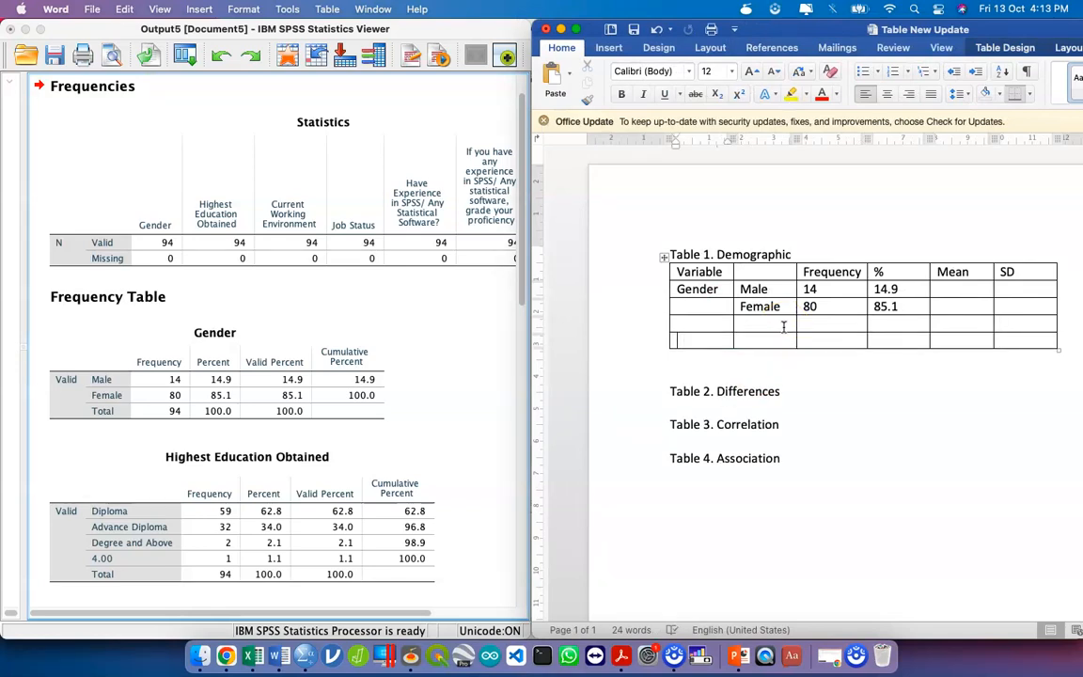
text(Education)
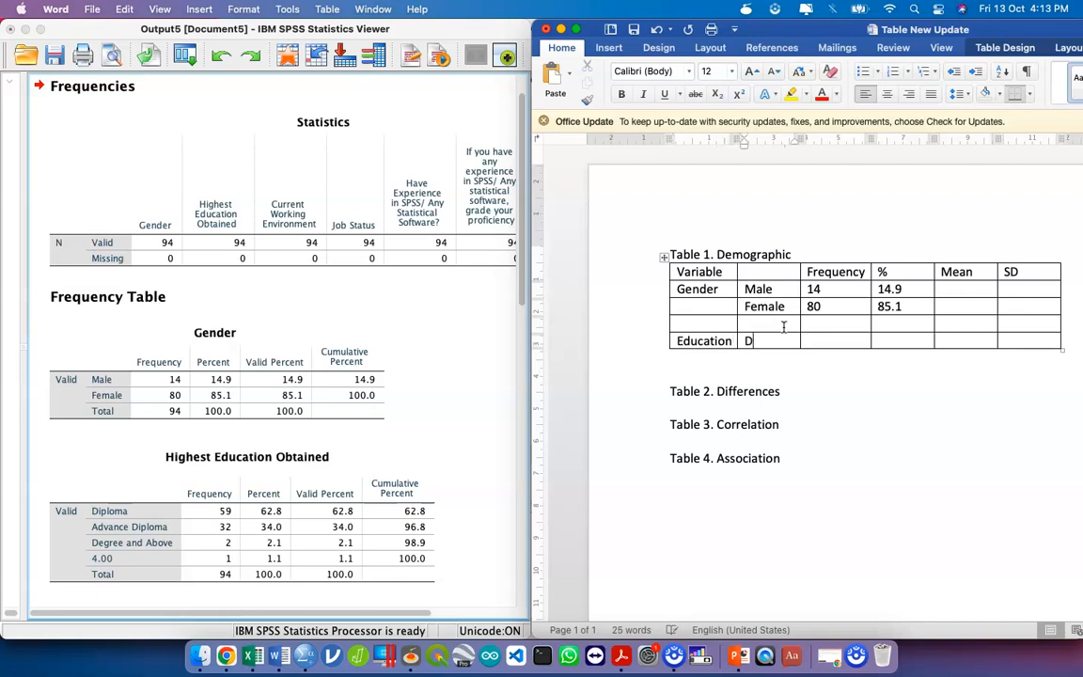
Enter "Diploma" beside Education and "Advance Diploma" in the second column of a new row
text(Diploma)
key(Tab)
key(Tab)
key(Tab)
key(Tab)
key(Tab)
key(Tab)
text(Advance Diploma)
key(Tab)
Copy the four education labels with their Frequency and Percent values from the Highest Education Obtained output table
click(271, 525)
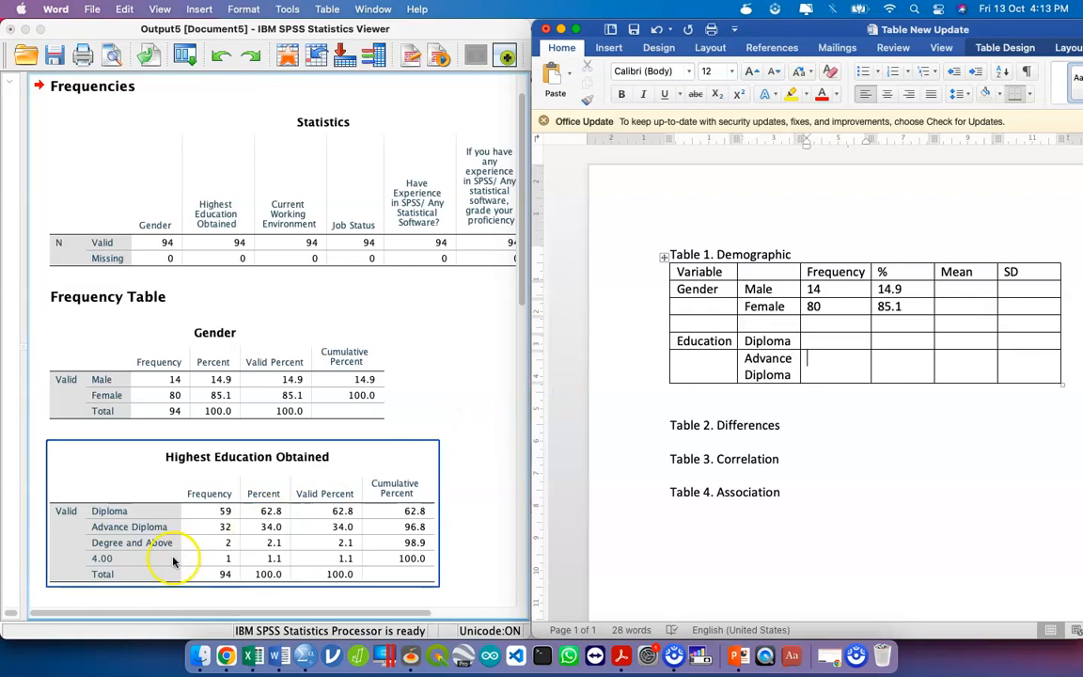
double_click(146, 514)
drag(146, 513, 272, 558)
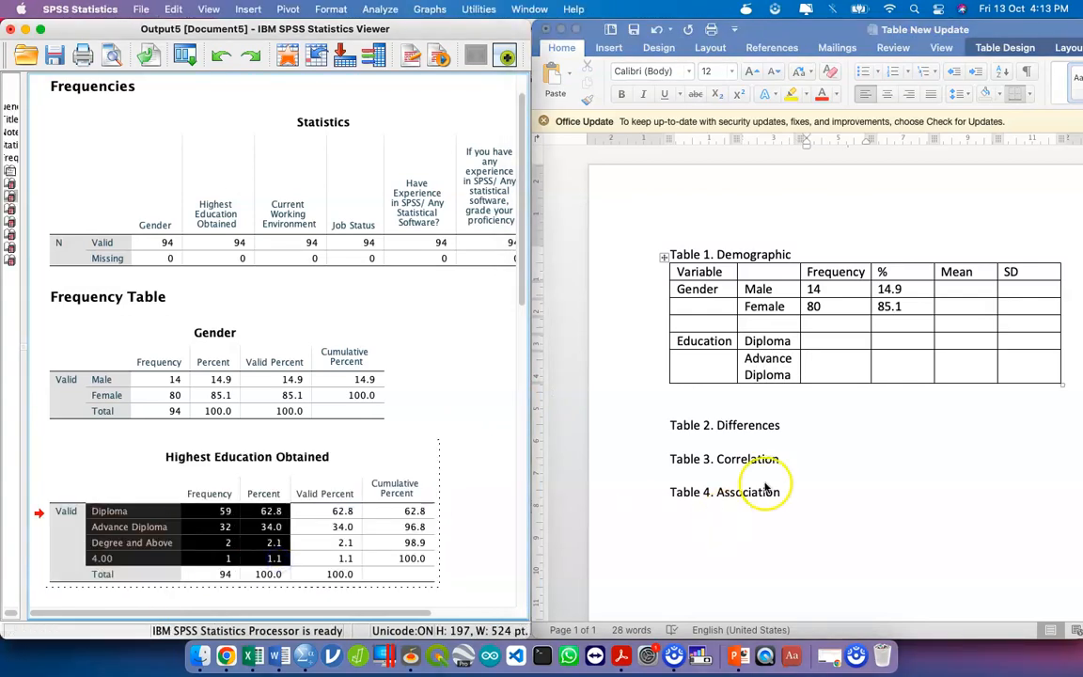
Paste the copied education results as text only on a new line below the demographic table in Word
click(817, 422)
click(780, 411)
key(Return)
key(Return)
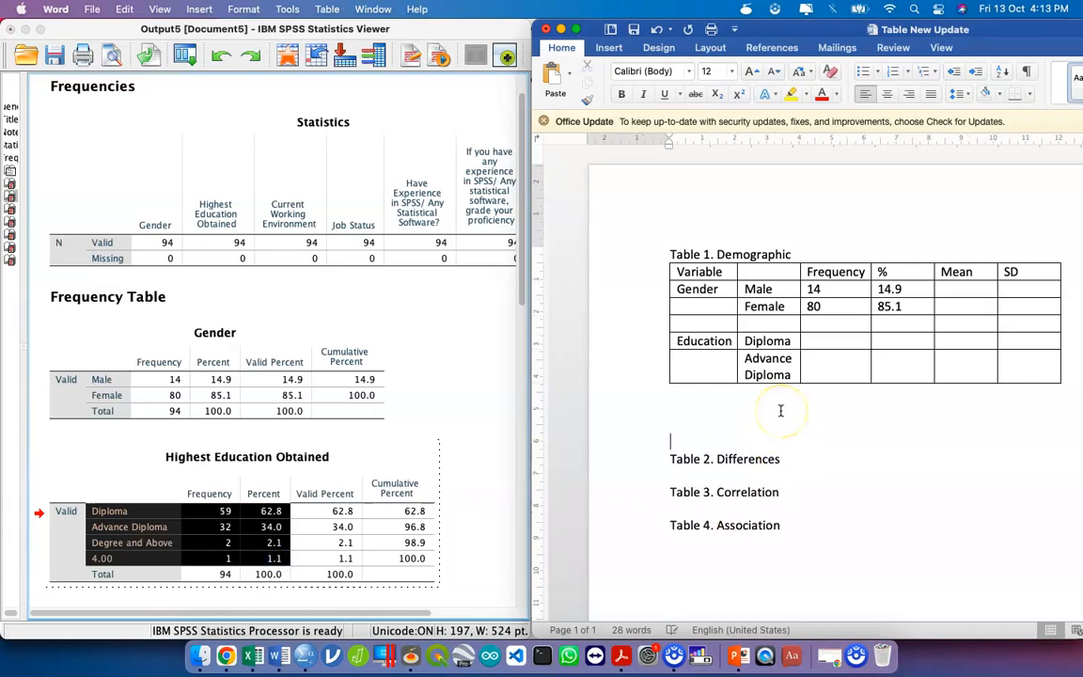
text(Diploma	59	62.8 Advance Diploma	32	34.0 Degree and Above	2	2.1 4.00	1	1.1)
click(917, 559)
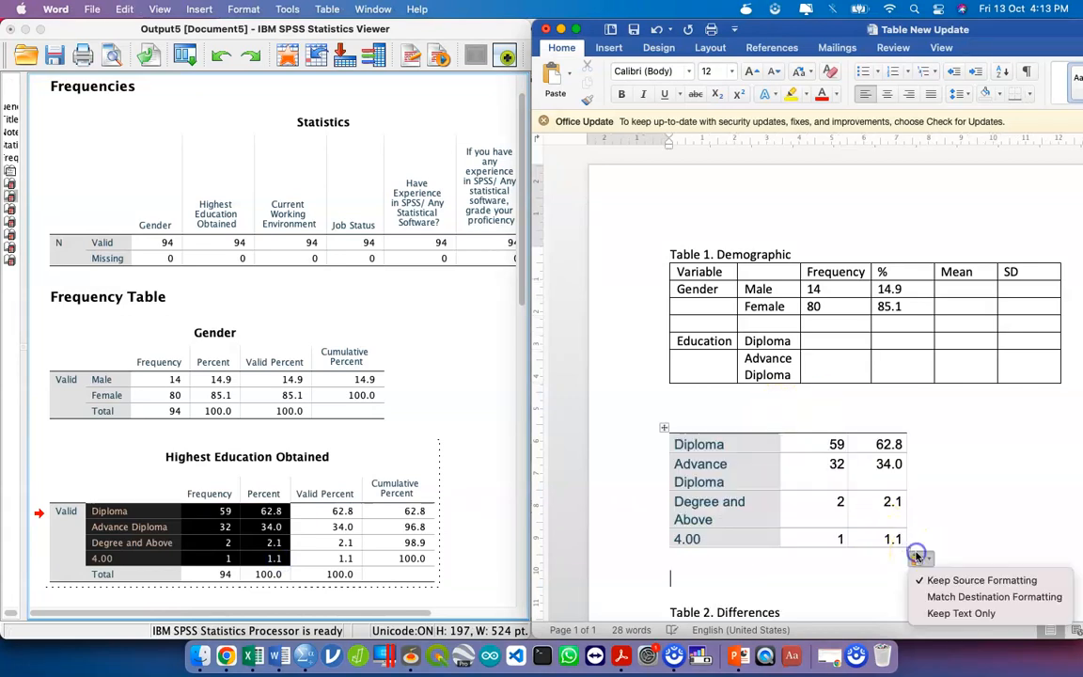
click(961, 612)
Move the pasted education results into the table's second to fourth columns from the Education row down, adding two rows to hold them
drag(813, 486, 685, 422)
key(super+x)
click(830, 363)
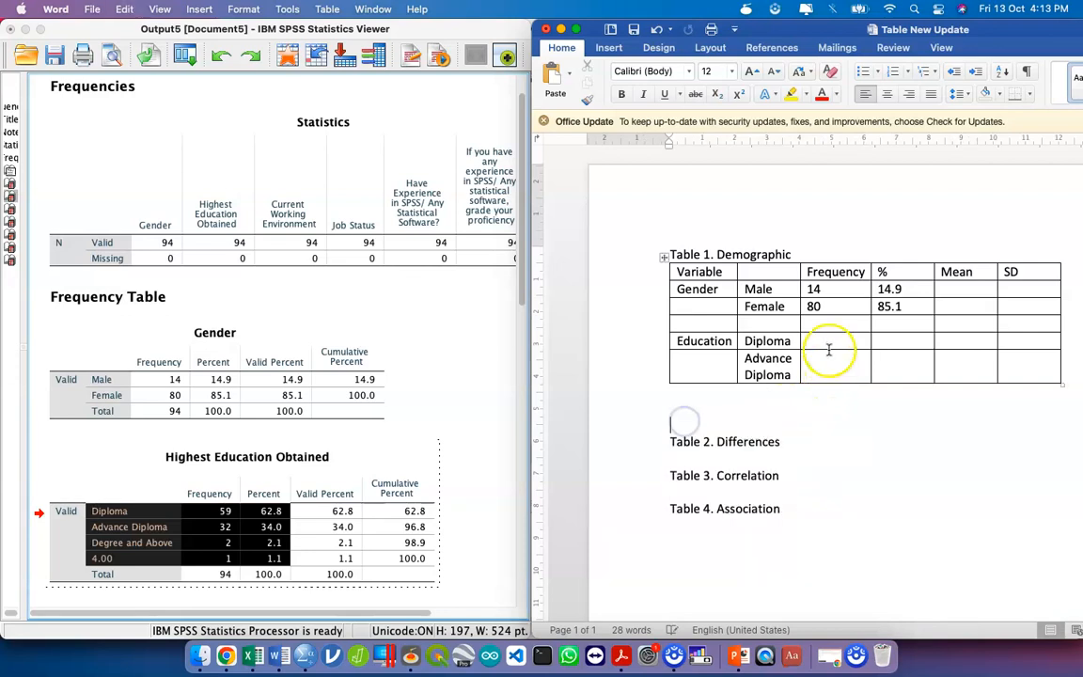
key(Tab)
key(Tab)
key(Tab)
key(Tab)
key(Tab)
key(Tab)
key(Tab)
key(Tab)
key(Tab)
key(Tab)
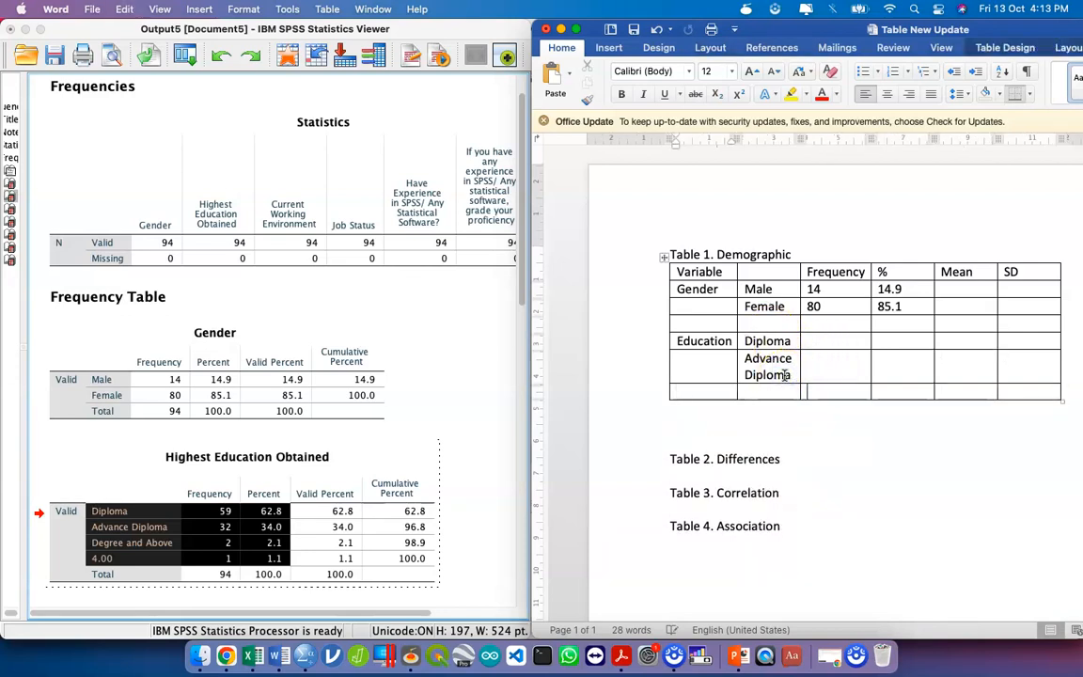
drag(770, 344, 866, 391)
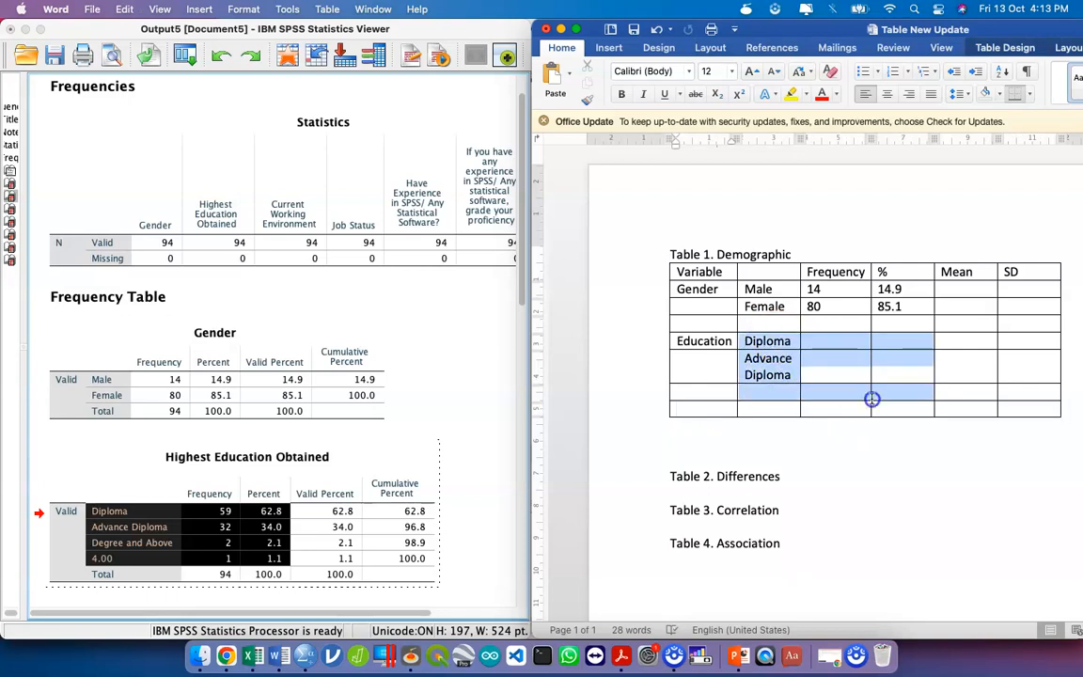
key(super+v)
Widen the table's second column to fit its labels and resize the Word window to sit beside the SPSS output
click(779, 355)
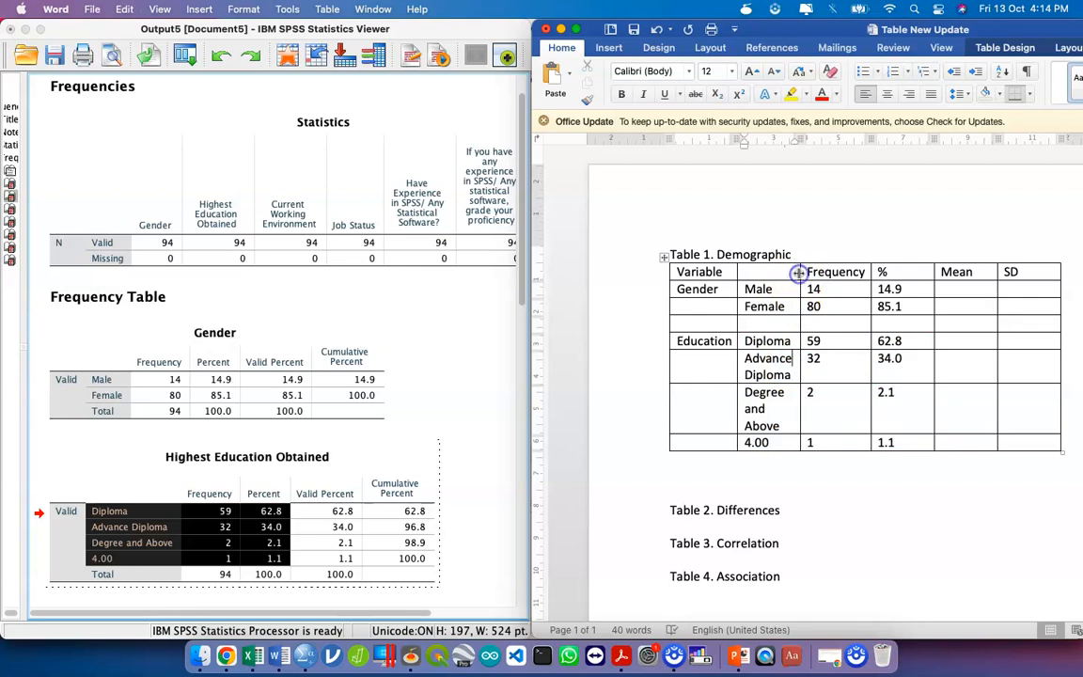
double_click(799, 271)
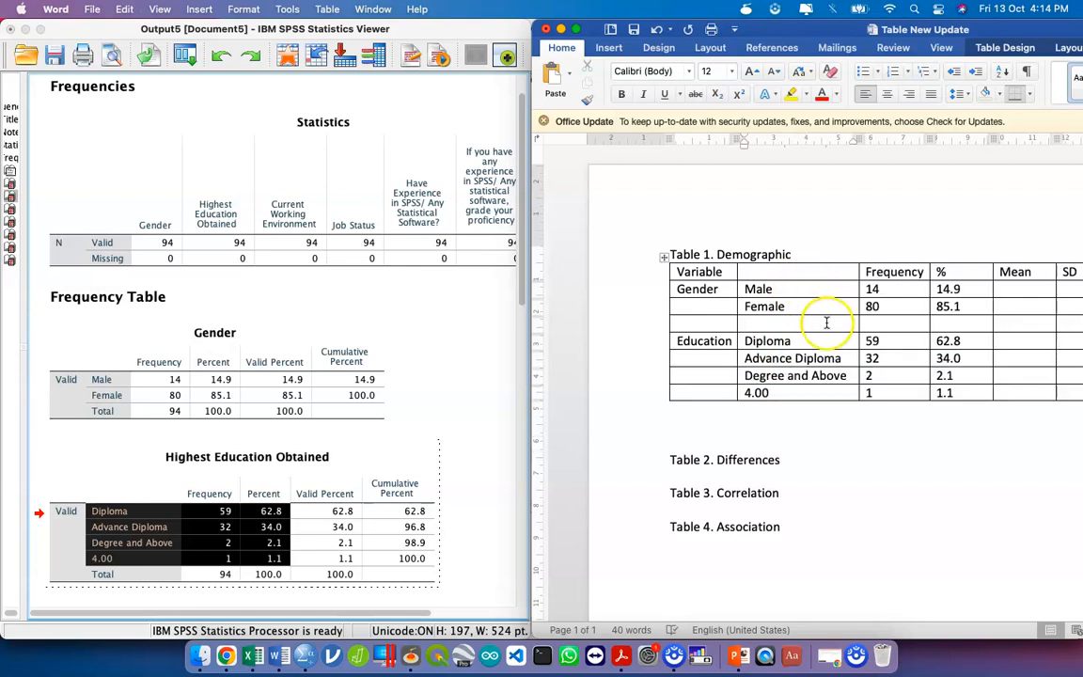
scroll(826, 321, down, 2)
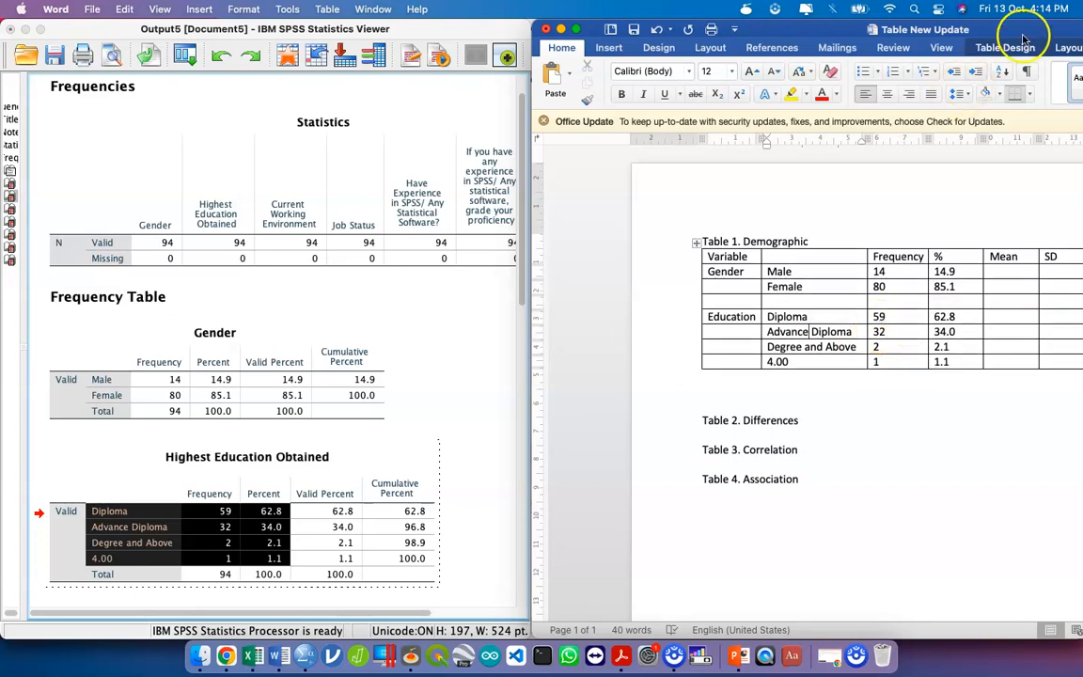
drag(1018, 31, 920, 38)
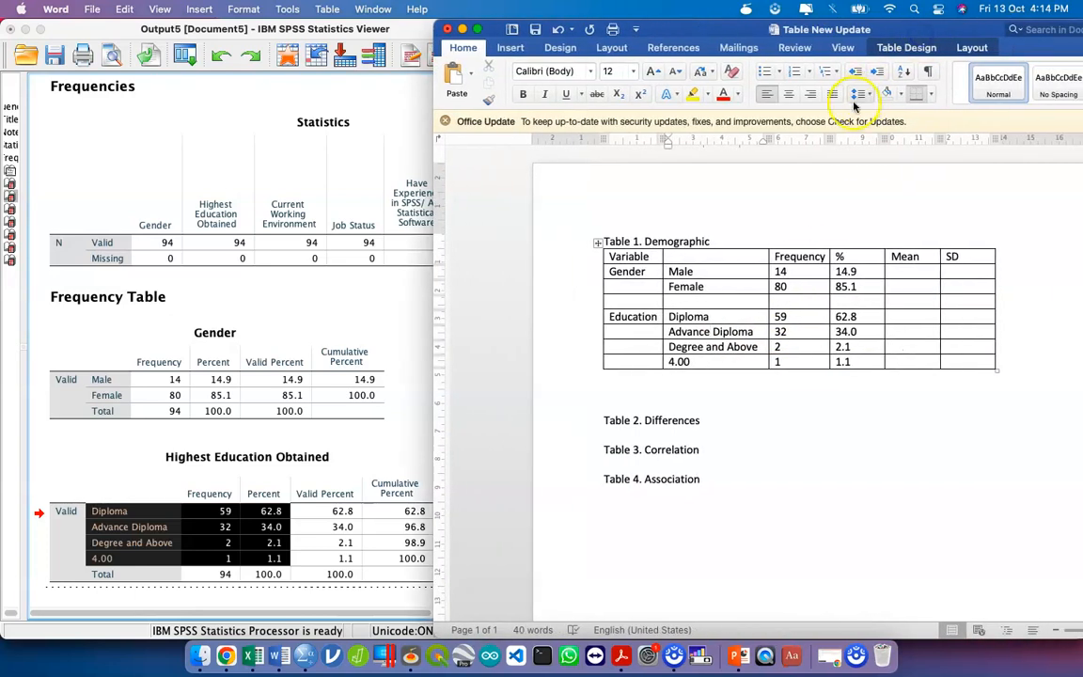
scroll(767, 208, up, 5)
scroll(736, 233, down, 3)
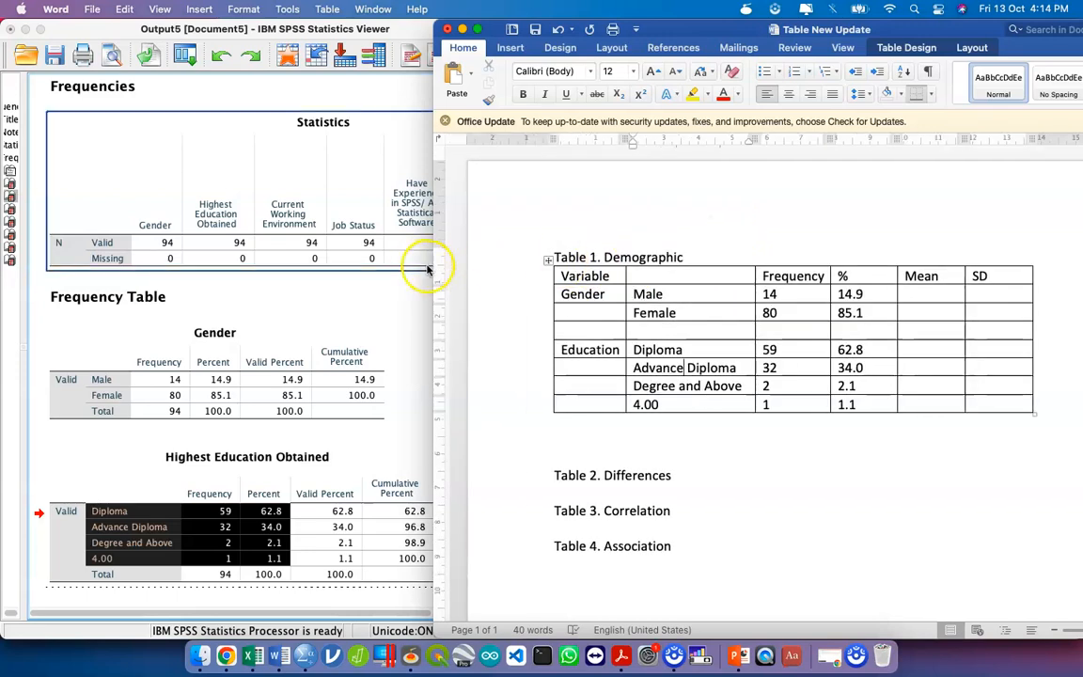
drag(435, 254, 538, 255)
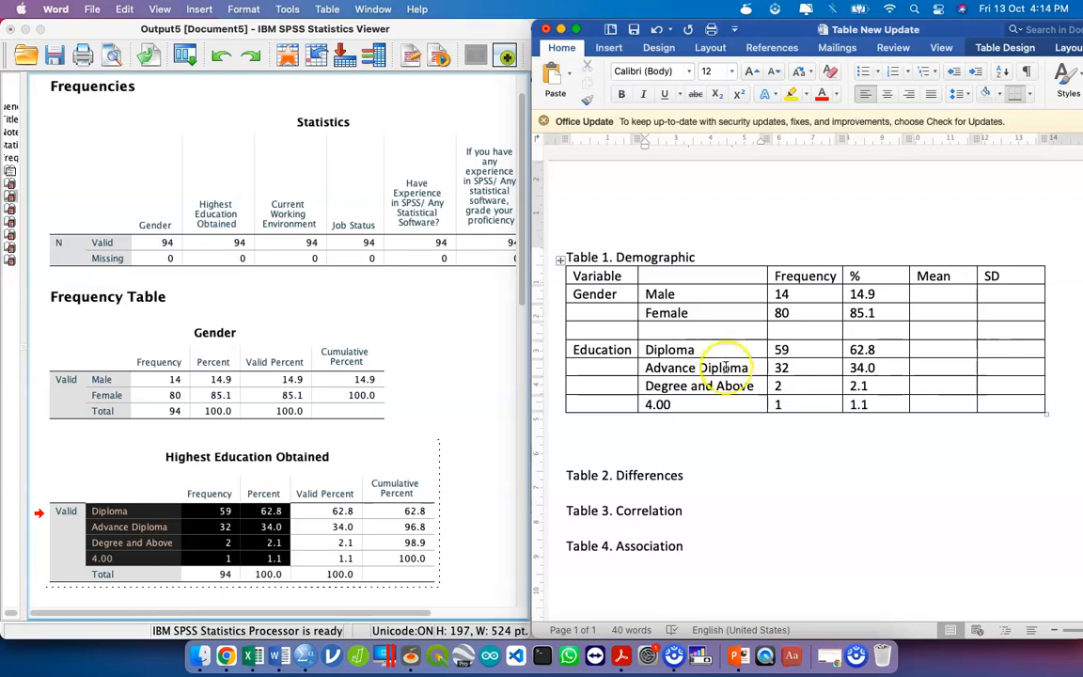
Replace the "4.00" education label in the demographic table with "Master"
click(712, 404)
key(BackSpace)
key(BackSpace)
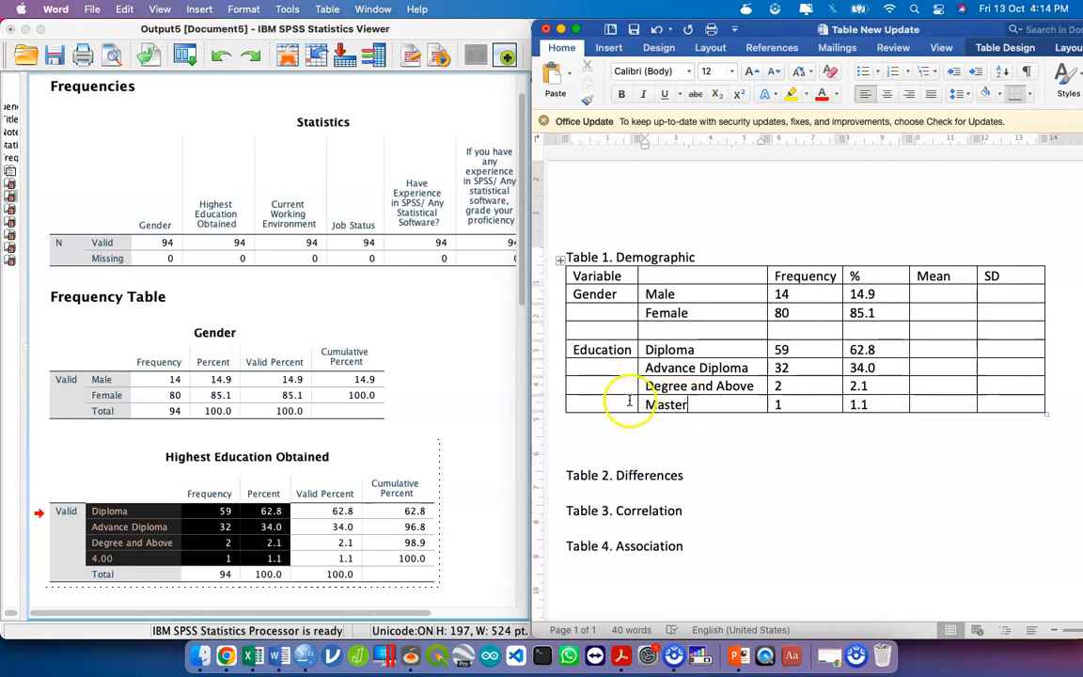
Add two empty rows to the demographic table below the Master row
click(203, 524)
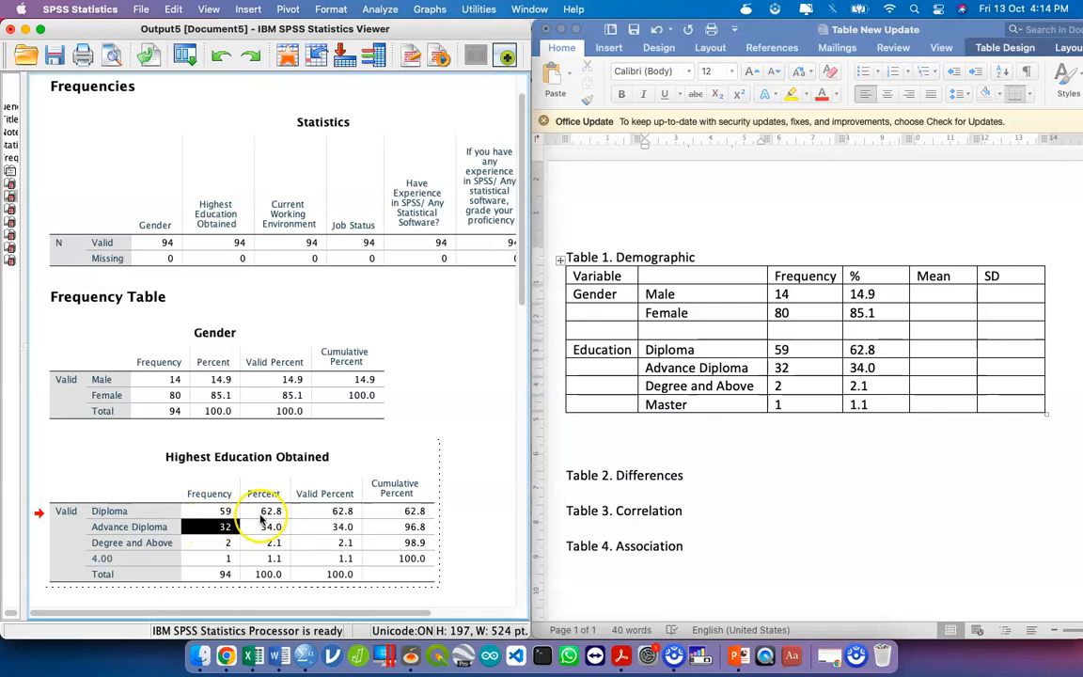
scroll(235, 526, down, 5)
click(702, 410)
key(Tab)
key(Tab)
key(Tab)
key(Tab)
key(Tab)
key(Tab)
key(Tab)
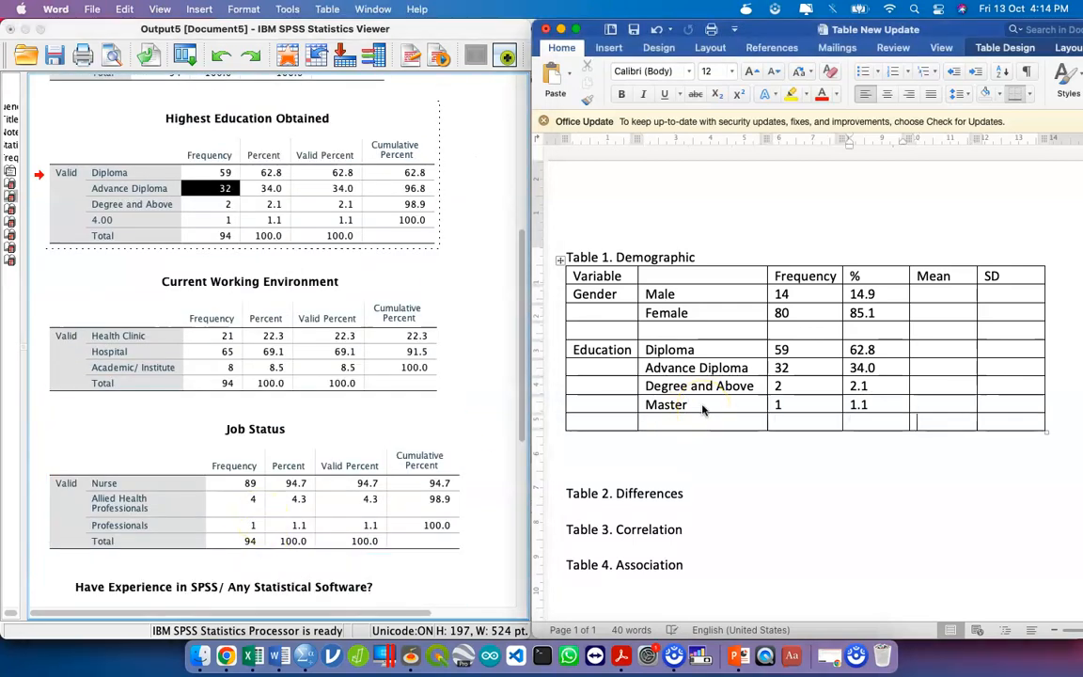
key(Tab)
key(Tab)
key(Tab)
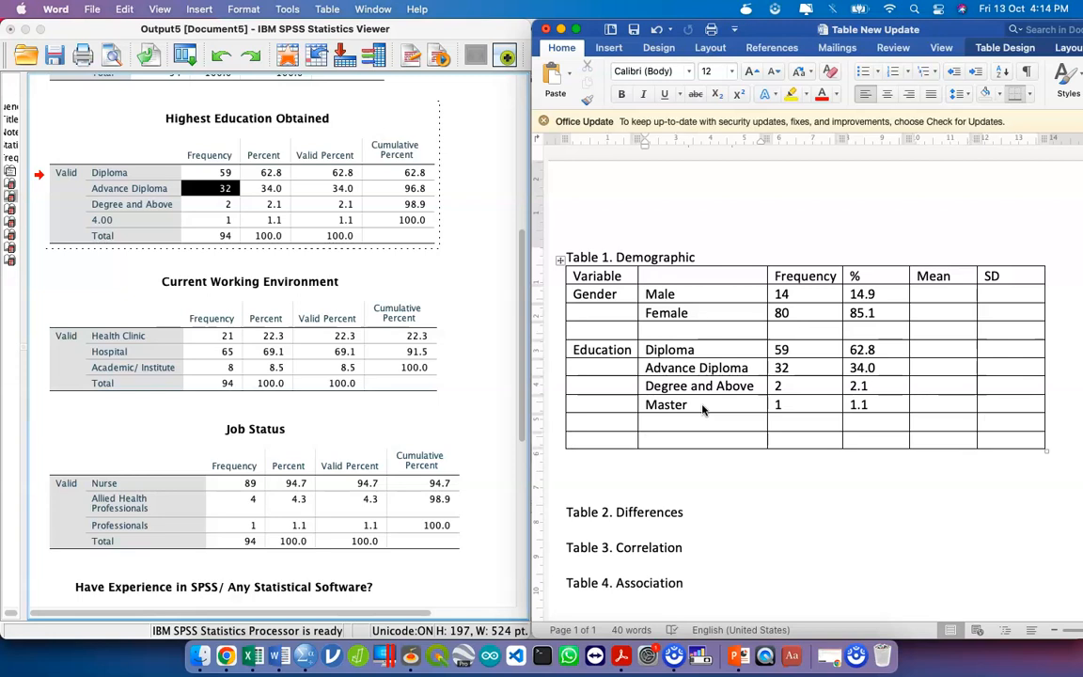
Copy the Health Clinic, Hospital and Academic/Institute labels with Frequency and Percent from the Current Working Environment output and paste them below the Word table
click(461, 431)
scroll(286, 482, down, 2)
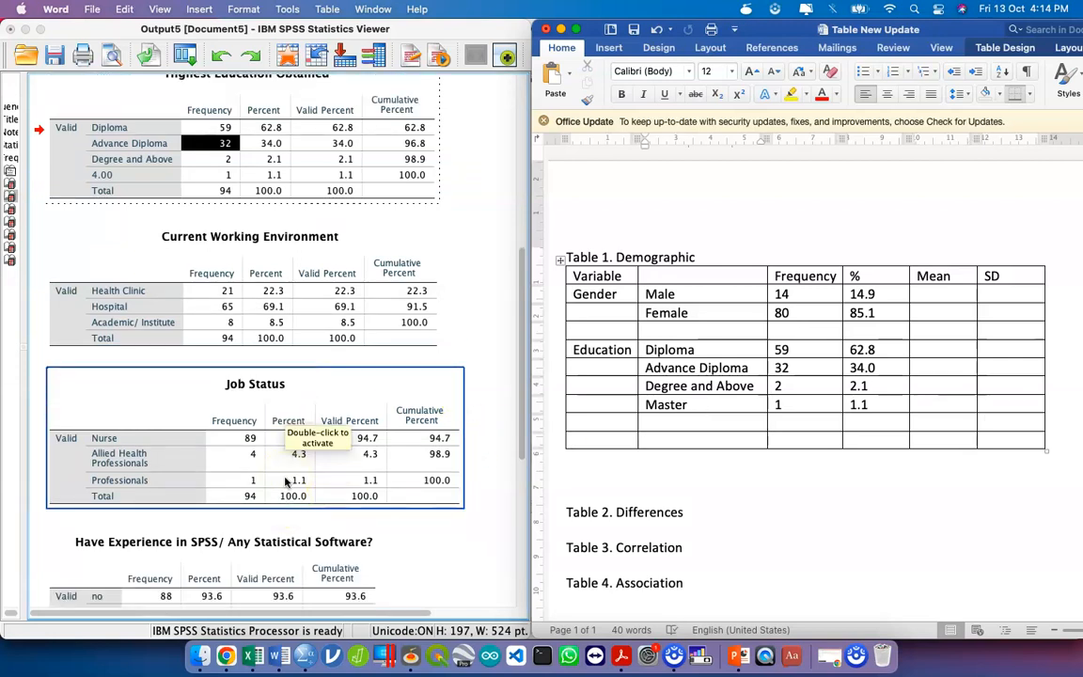
click(253, 403)
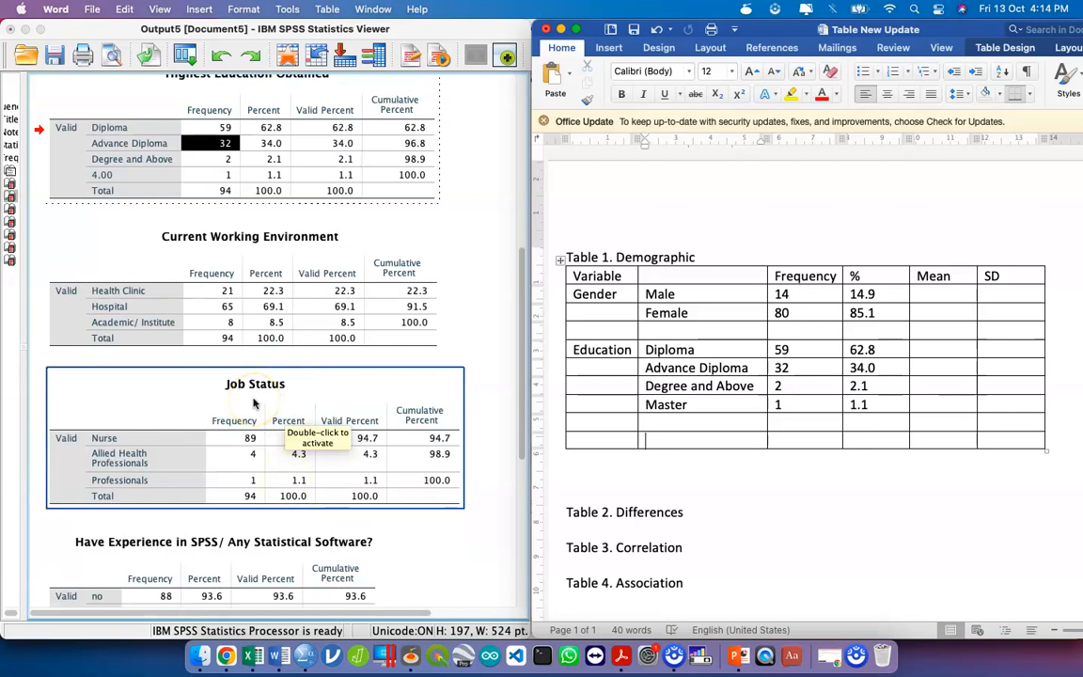
click(68, 237)
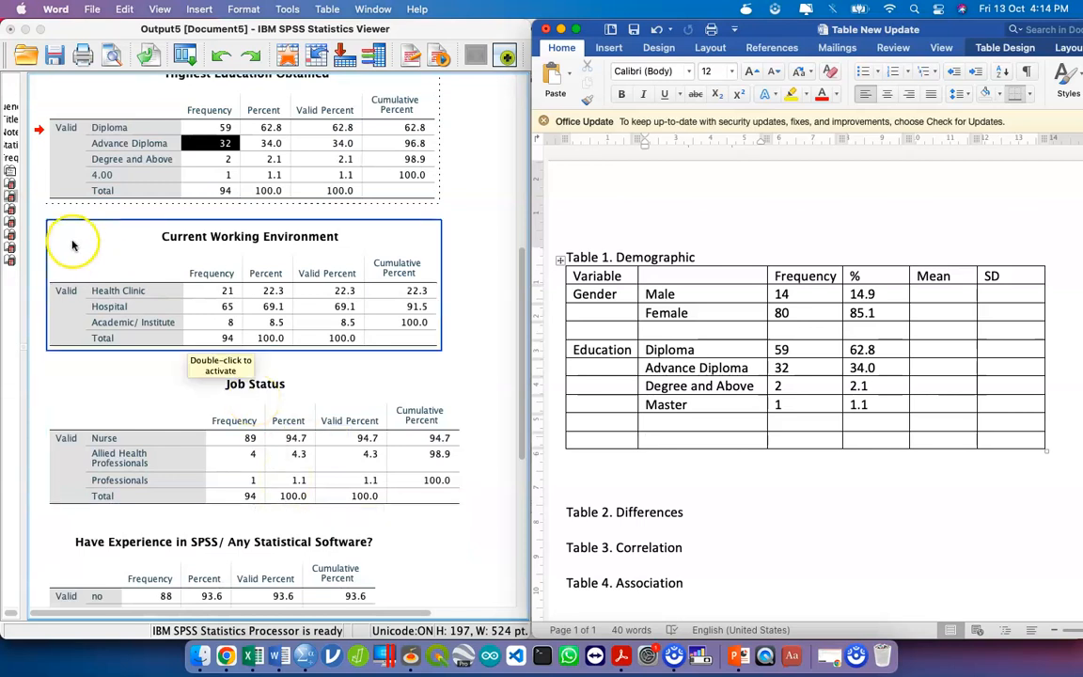
click(162, 292)
double_click(155, 314)
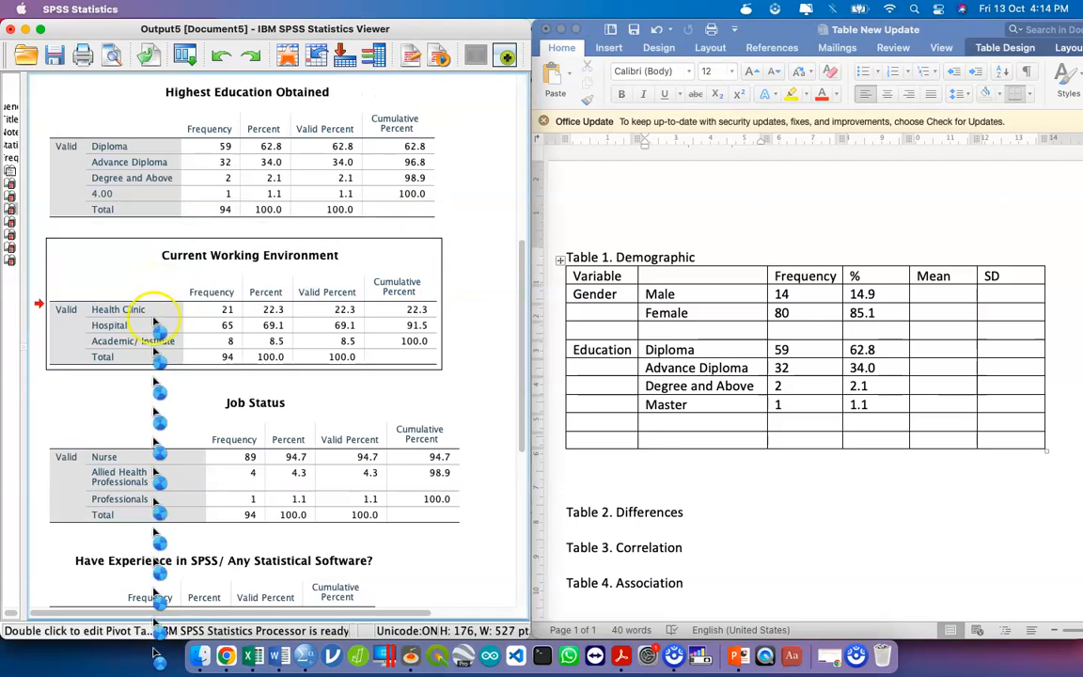
drag(145, 314, 252, 338)
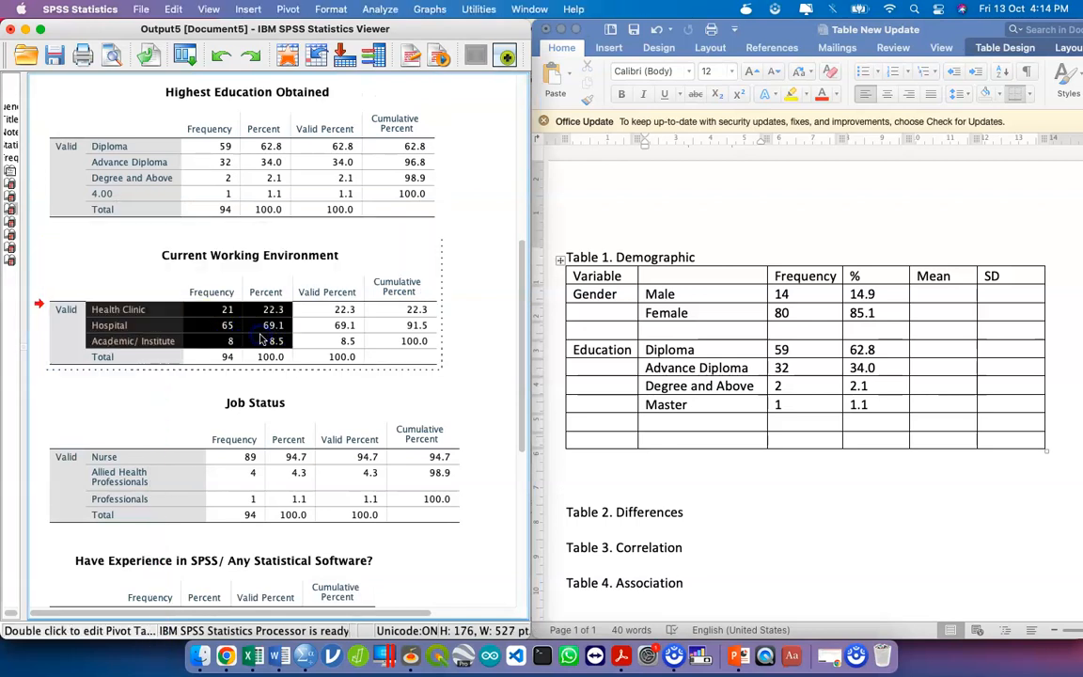
key(super+c)
click(657, 460)
key(super+v)
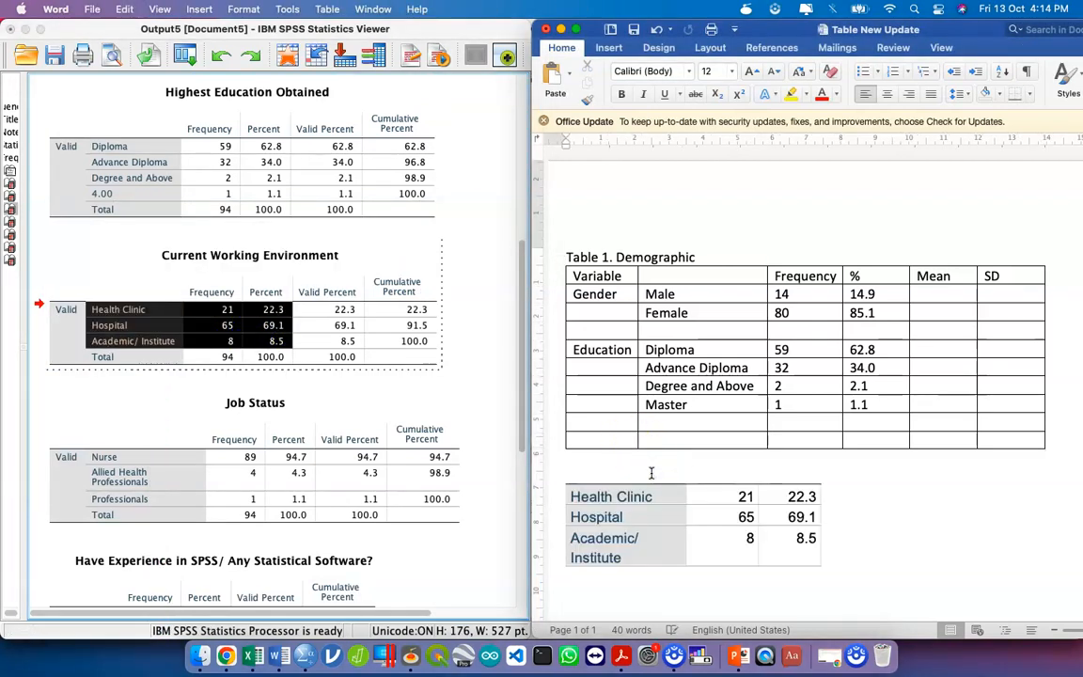
Convert the pasted working environment figures below the demographic table to plain text only
click(835, 577)
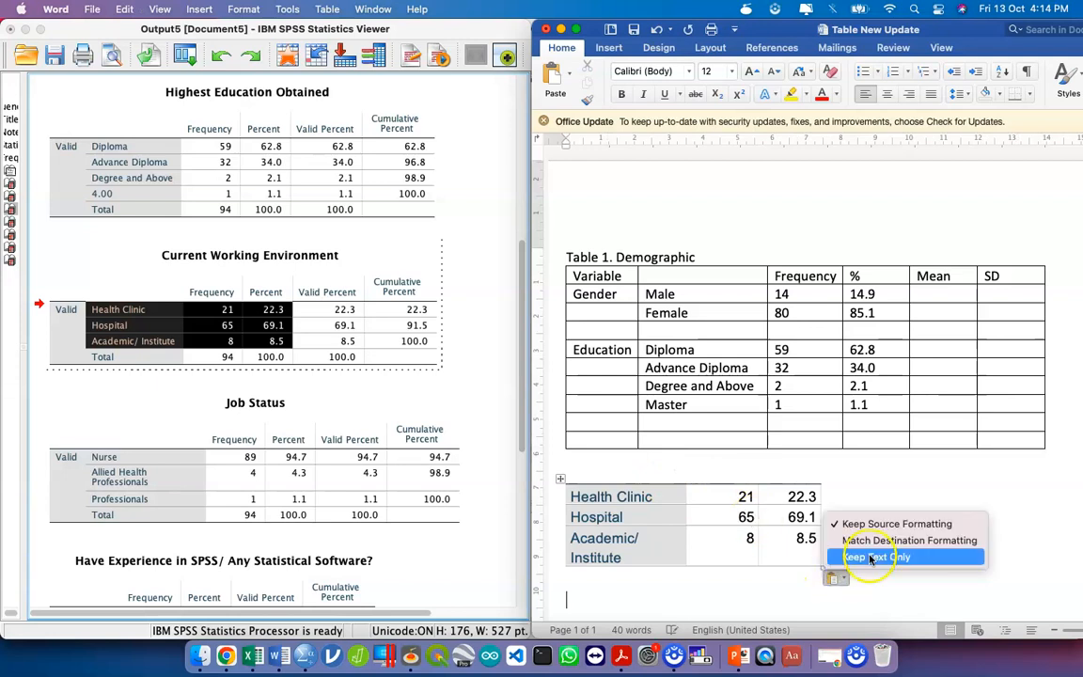
click(870, 559)
scroll(834, 496, down, 1)
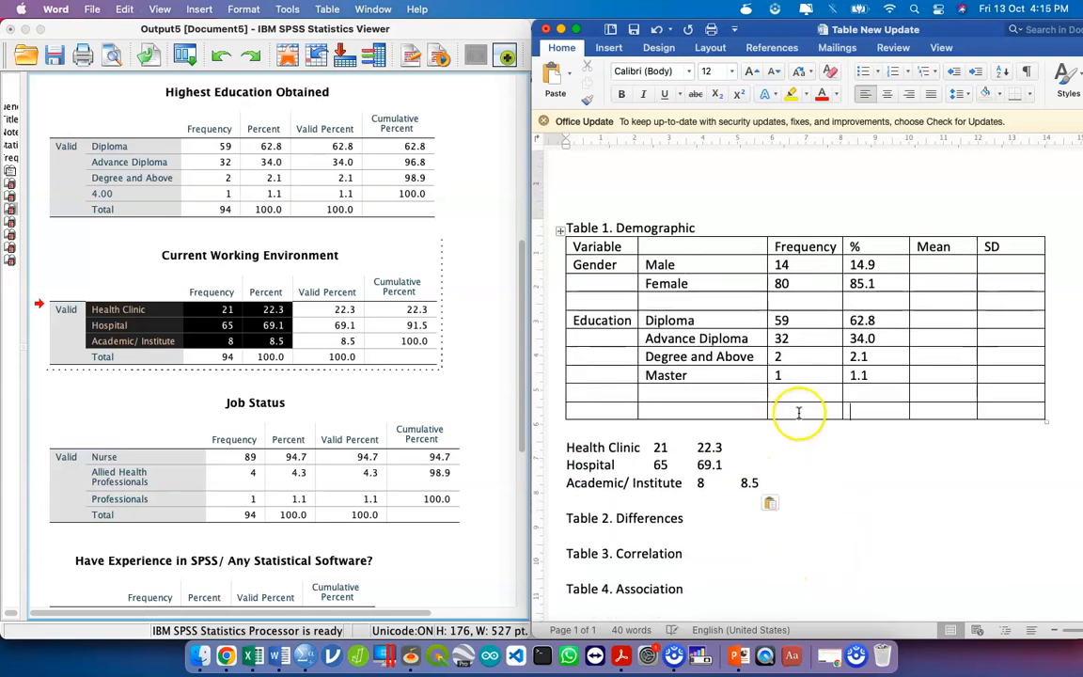
Add two more empty rows at the end of the demographic table
key(Tab)
key(Tab)
key(Tab)
key(Tab)
key(Tab)
key(Tab)
key(Tab)
key(Tab)
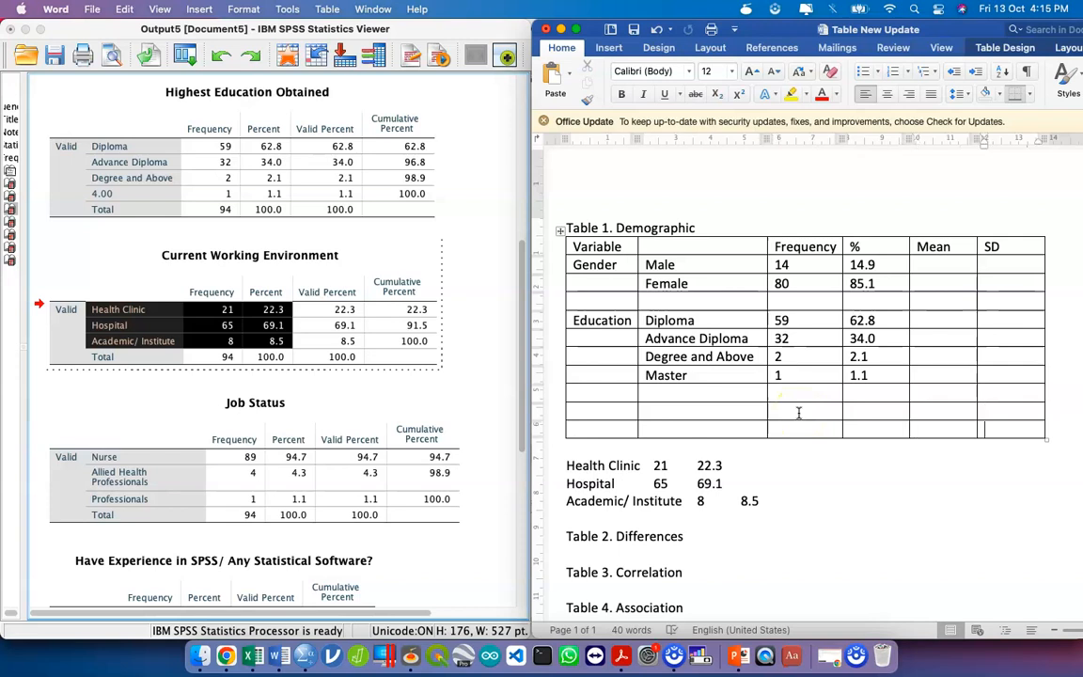
key(Tab)
Move the plain-text working environment figures into the table's last three rows, from the label column to %, and autofit the label column
mouse_move(752, 518)
mouse_down()
mouse_move(762, 516)
mouse_move(568, 483)
mouse_up()
key(super+x)
drag(737, 411, 852, 446)
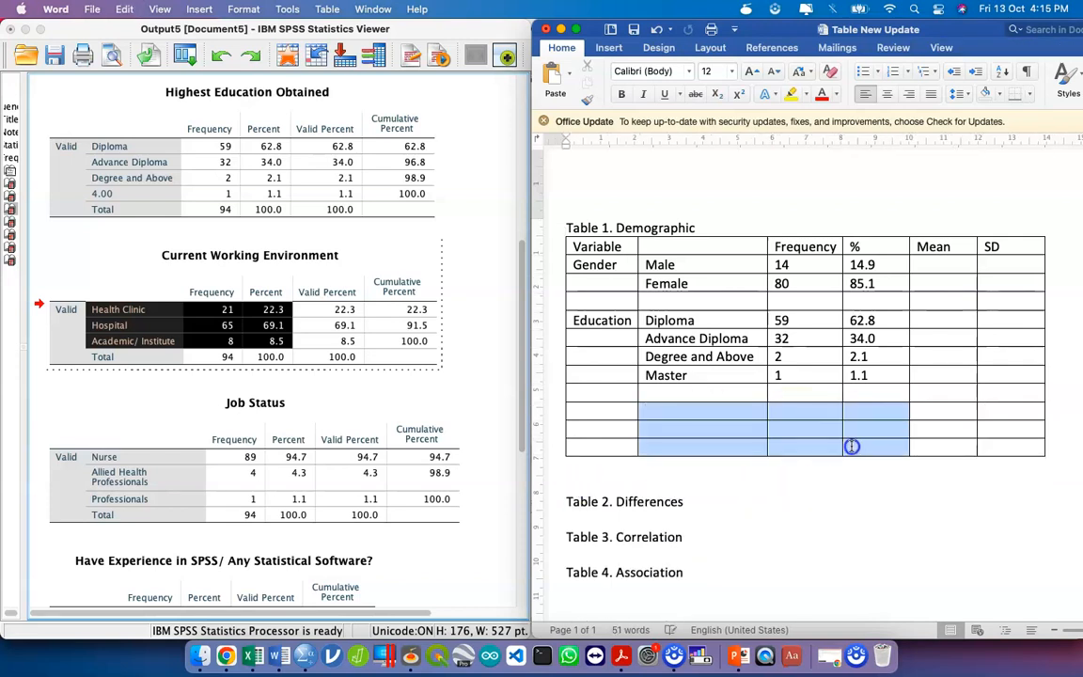
key(super+v)
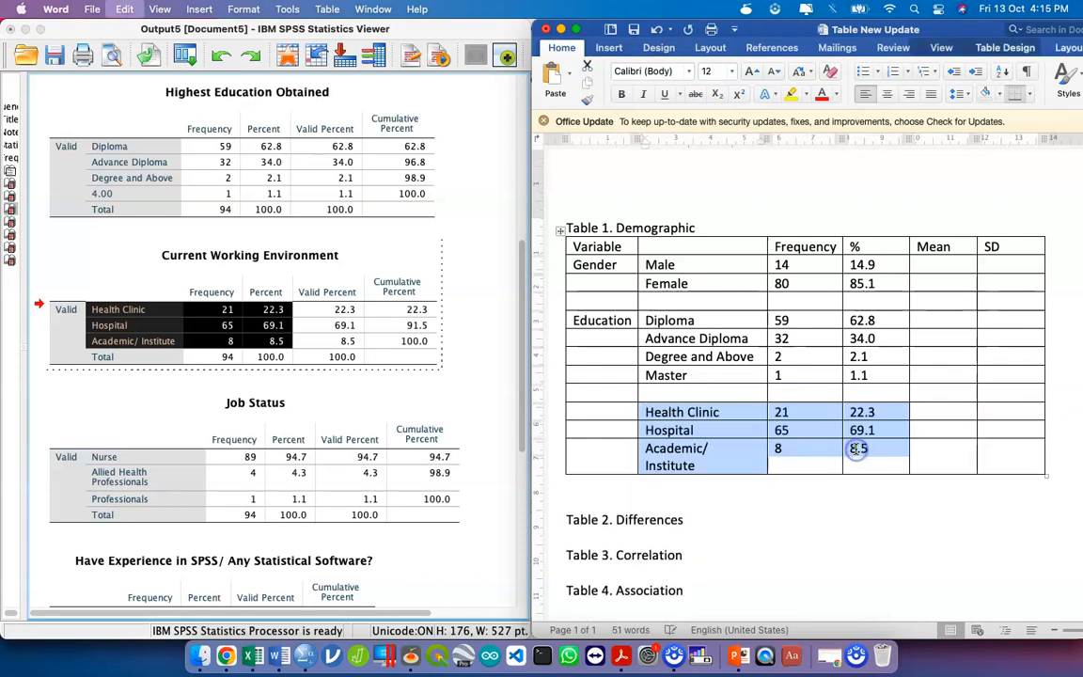
click(742, 381)
double_click(767, 249)
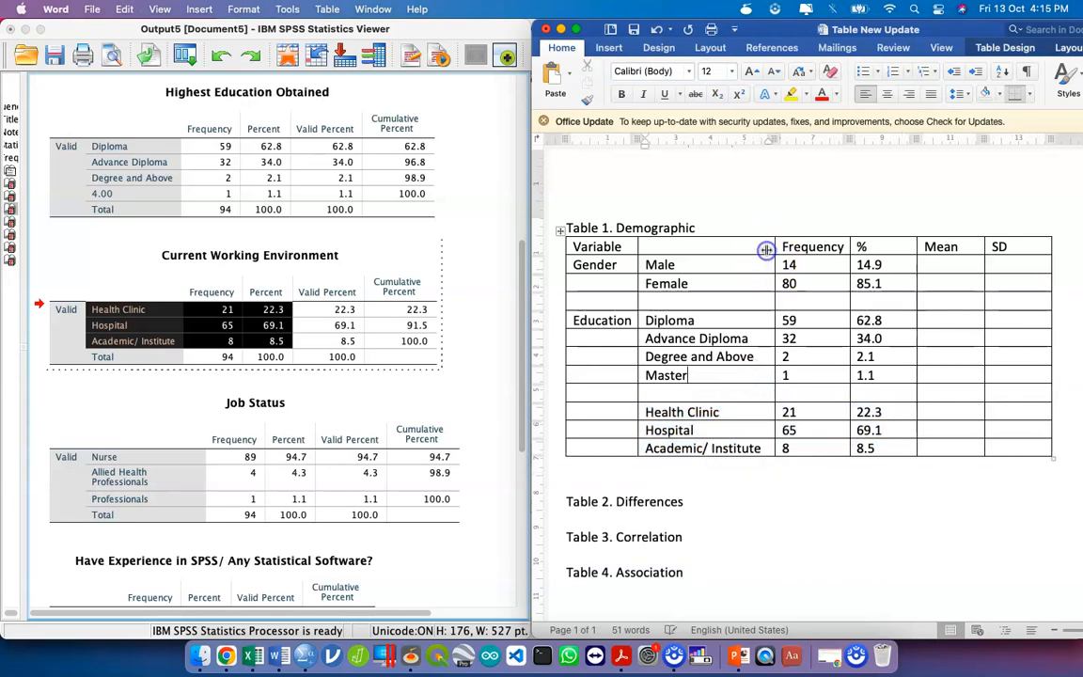
Label the Health Clinic row's variable "Working Areas" and widen the first two columns so their entries fit on one line
click(600, 410)
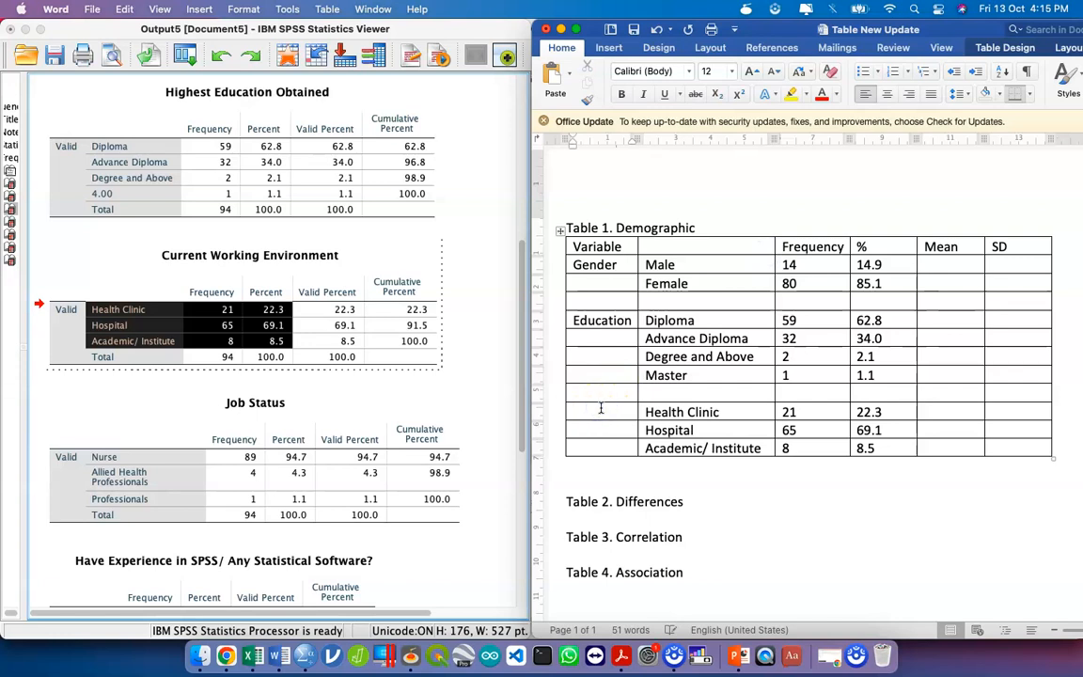
text(Working Areas)
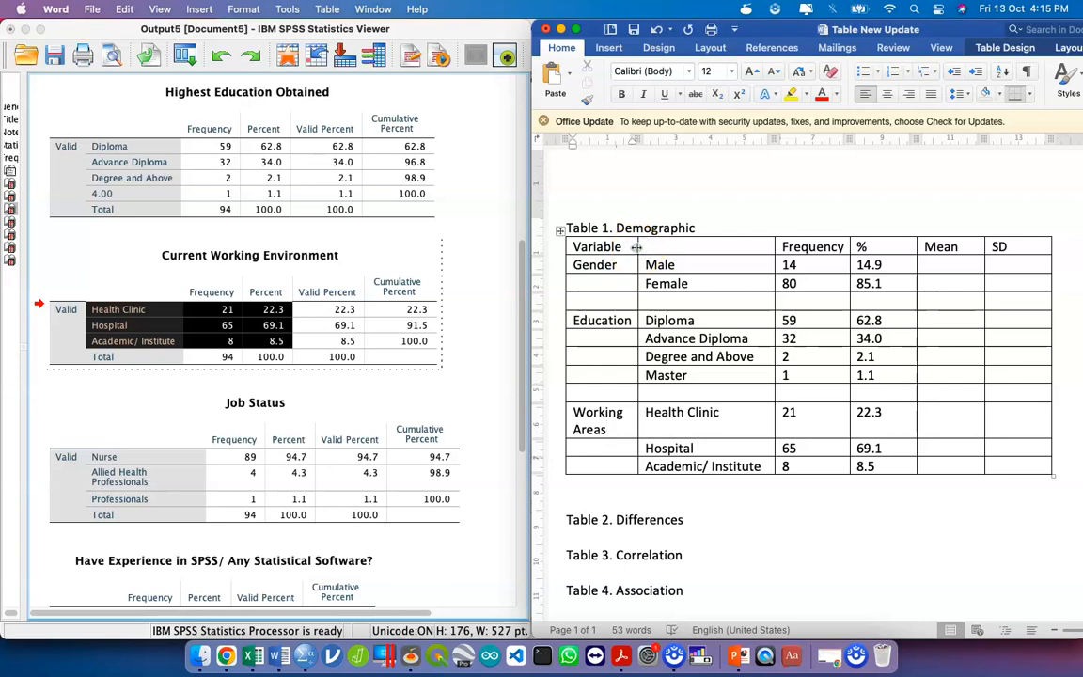
drag(636, 246, 665, 246)
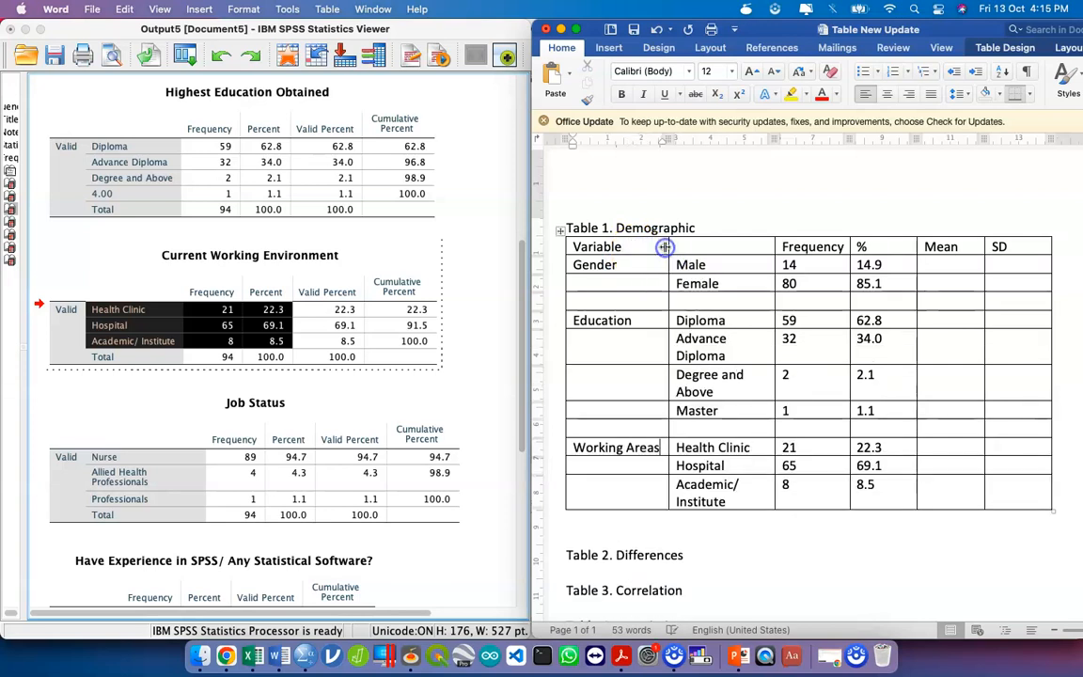
double_click(774, 246)
click(712, 265)
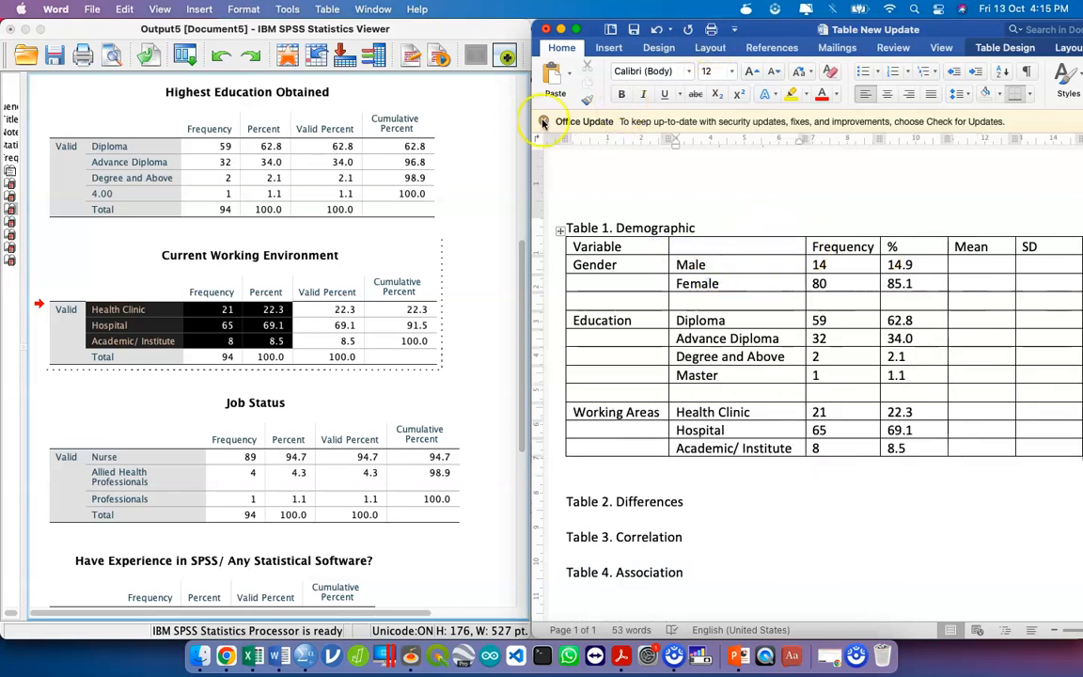
Enlarge the Word window over the SPSS output and centre the Frequency, %, Mean and SD columns of the demographic table
drag(532, 126, 175, 145)
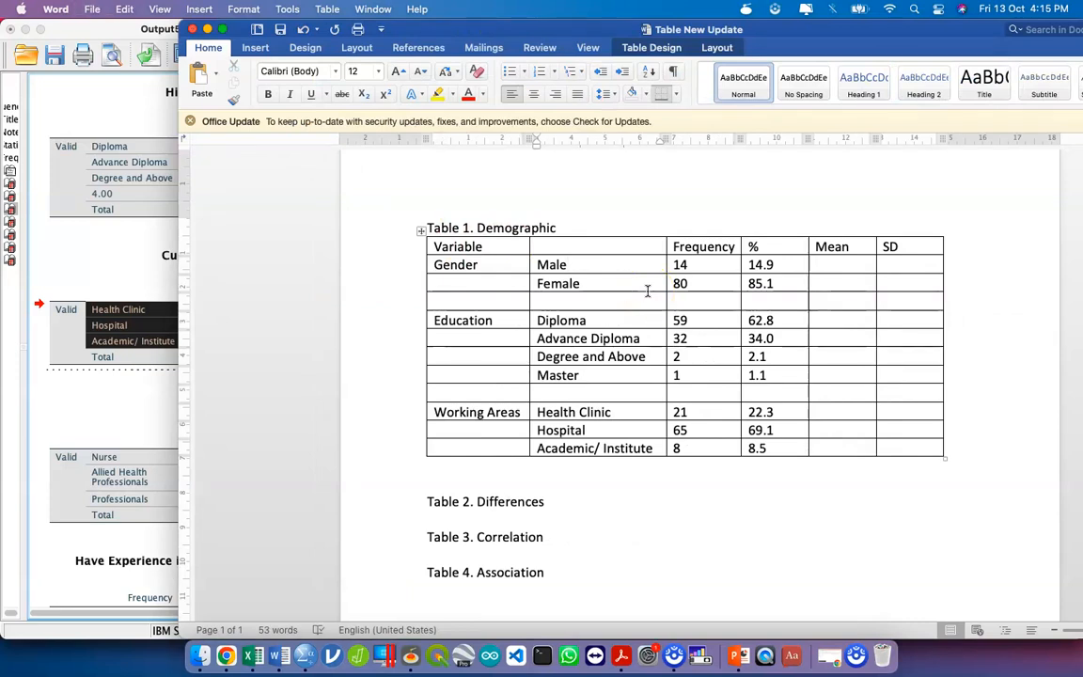
drag(732, 246, 893, 443)
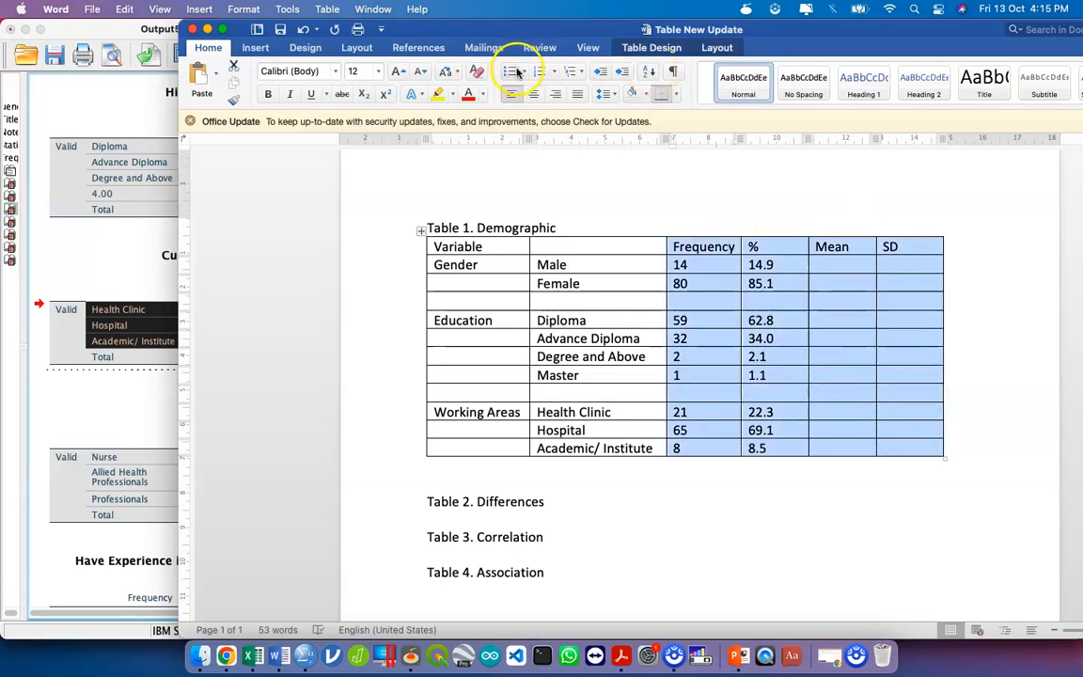
click(532, 95)
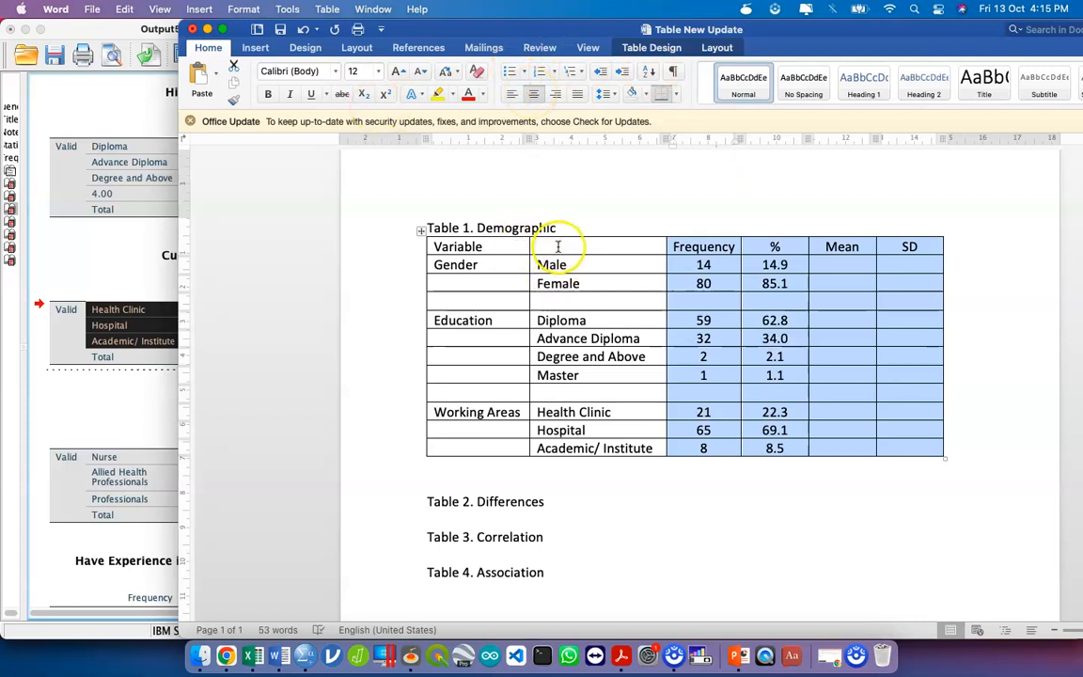
Shift the Word window so the border options are within reach and remove all borders from the demographic table
click(421, 231)
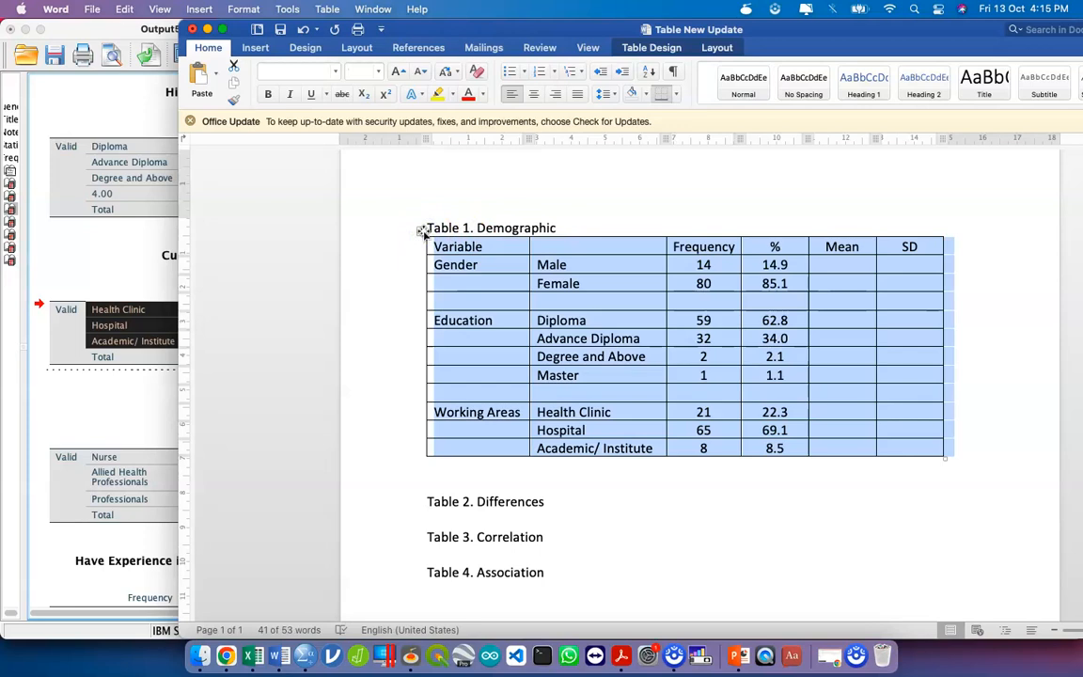
click(716, 47)
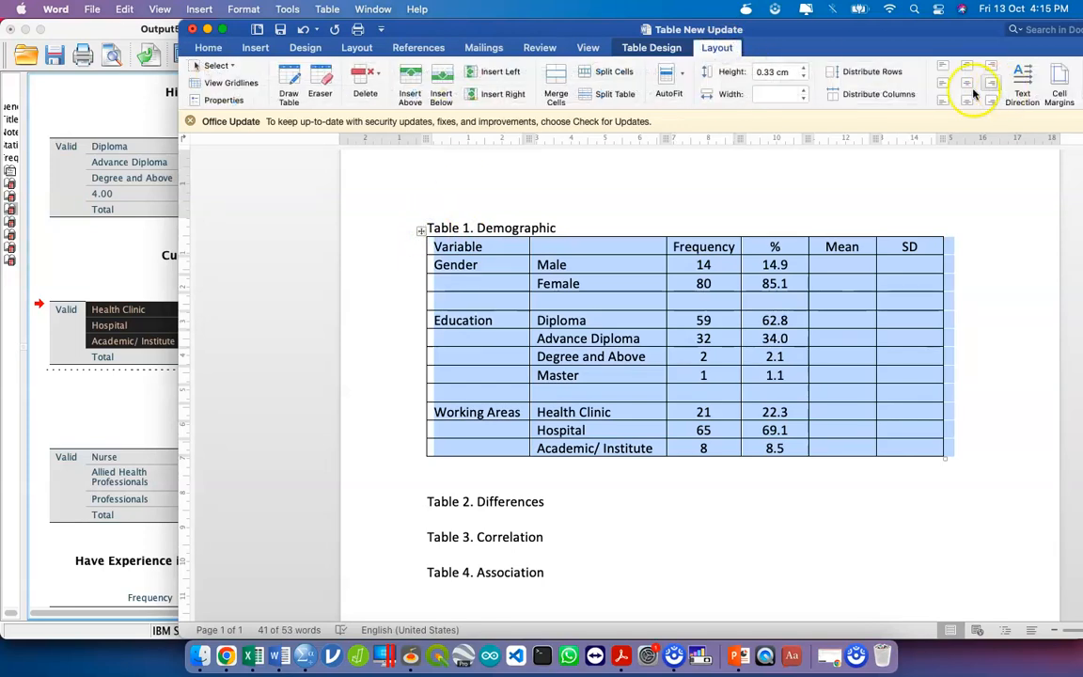
click(652, 48)
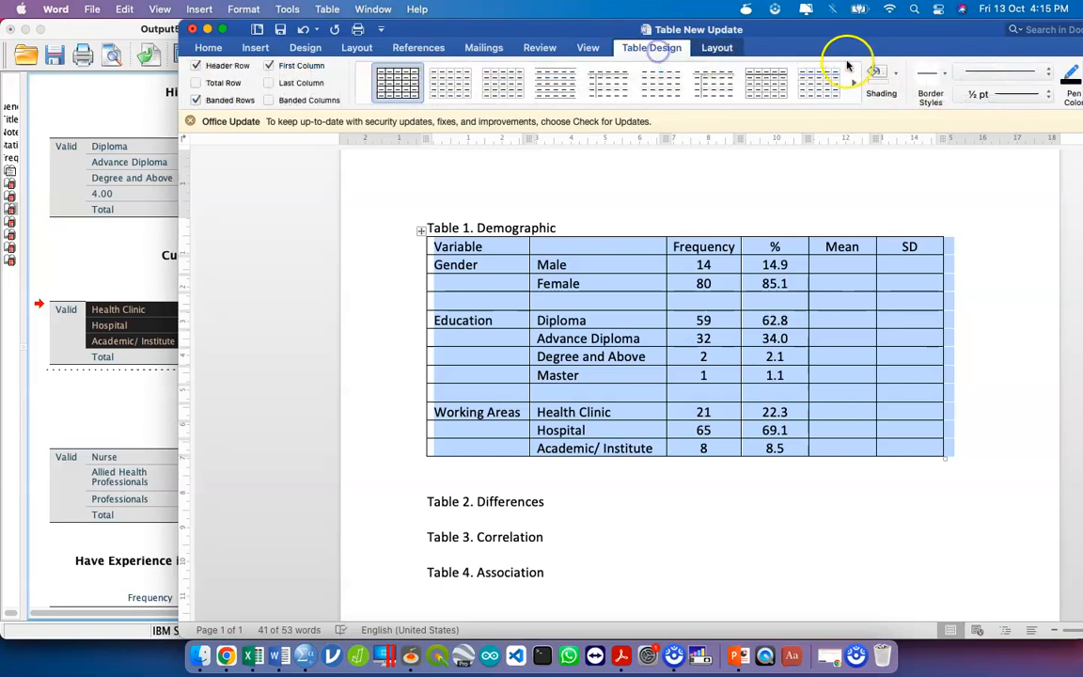
drag(901, 31, 790, 33)
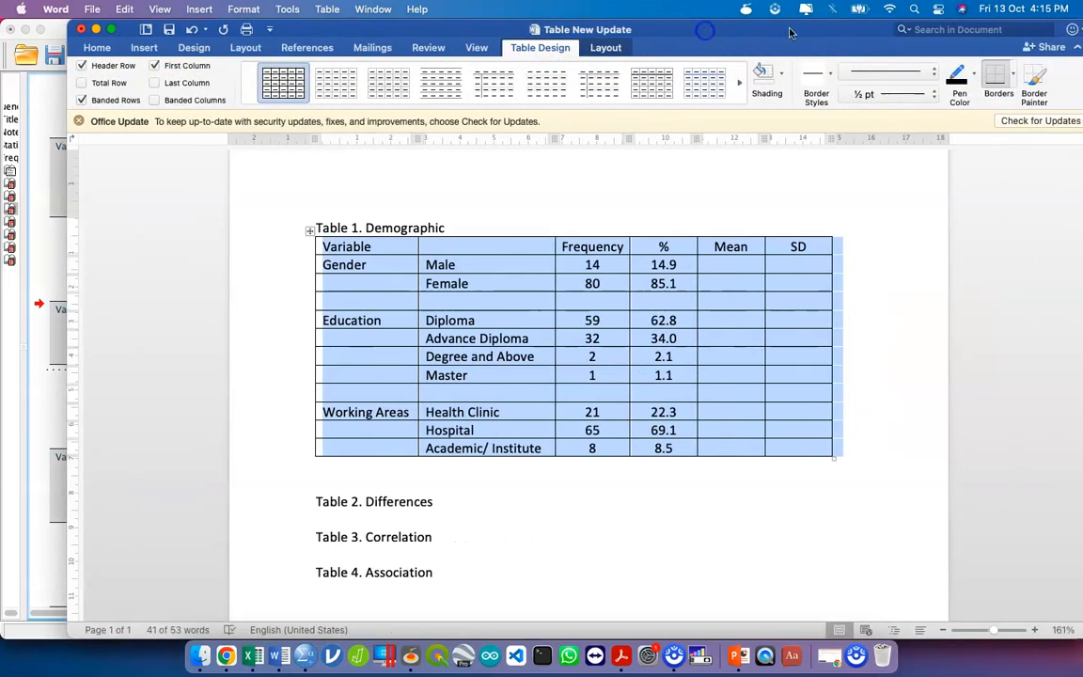
click(1011, 75)
click(964, 178)
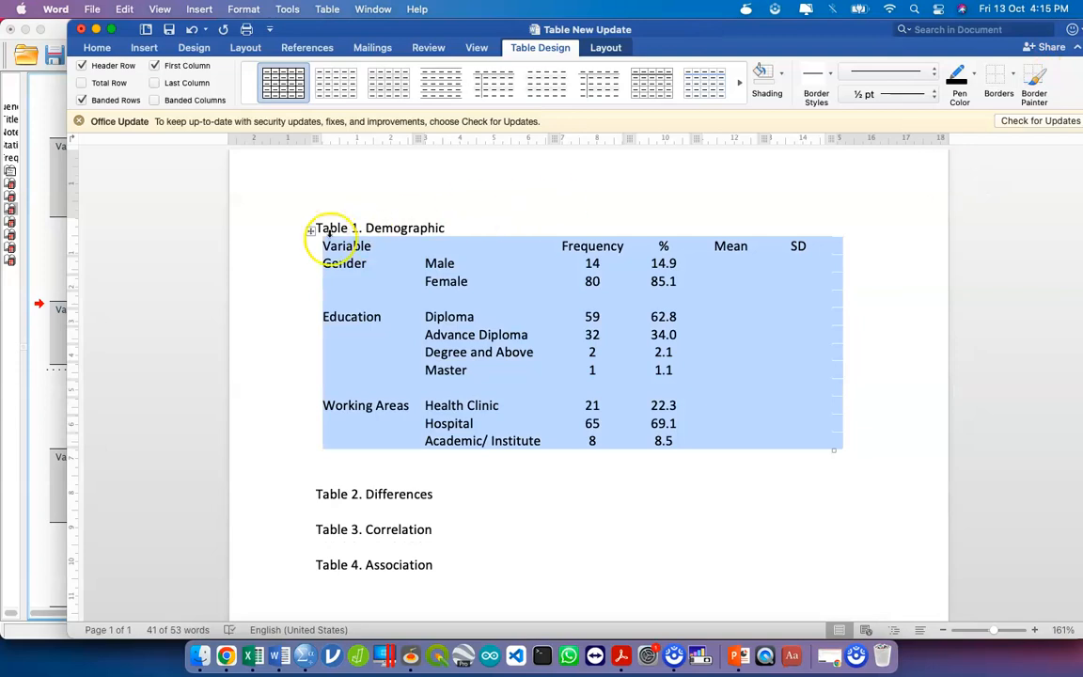
Apply a bottom border and a top border to the header row of the borderless demographic table
click(299, 245)
click(1013, 77)
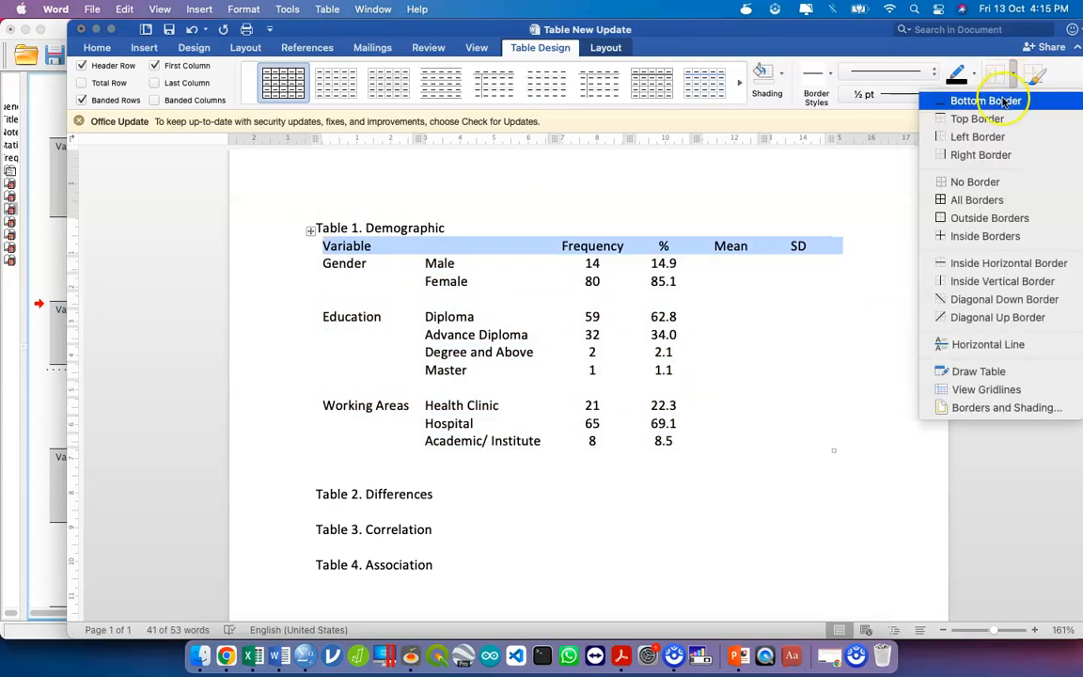
click(1014, 99)
click(1014, 83)
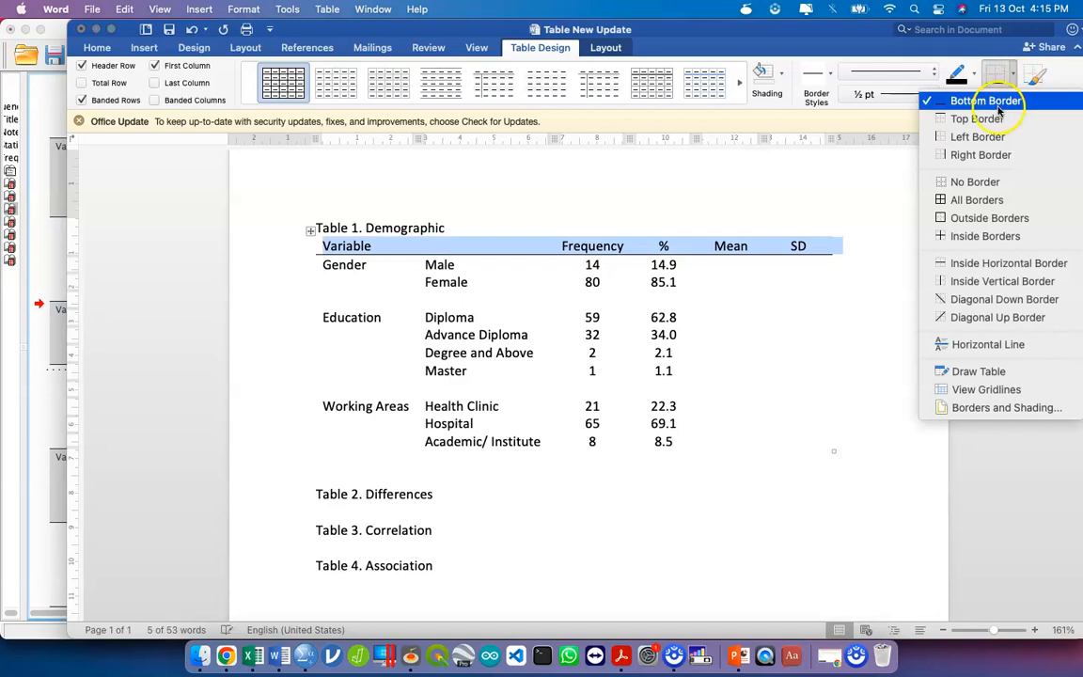
click(995, 119)
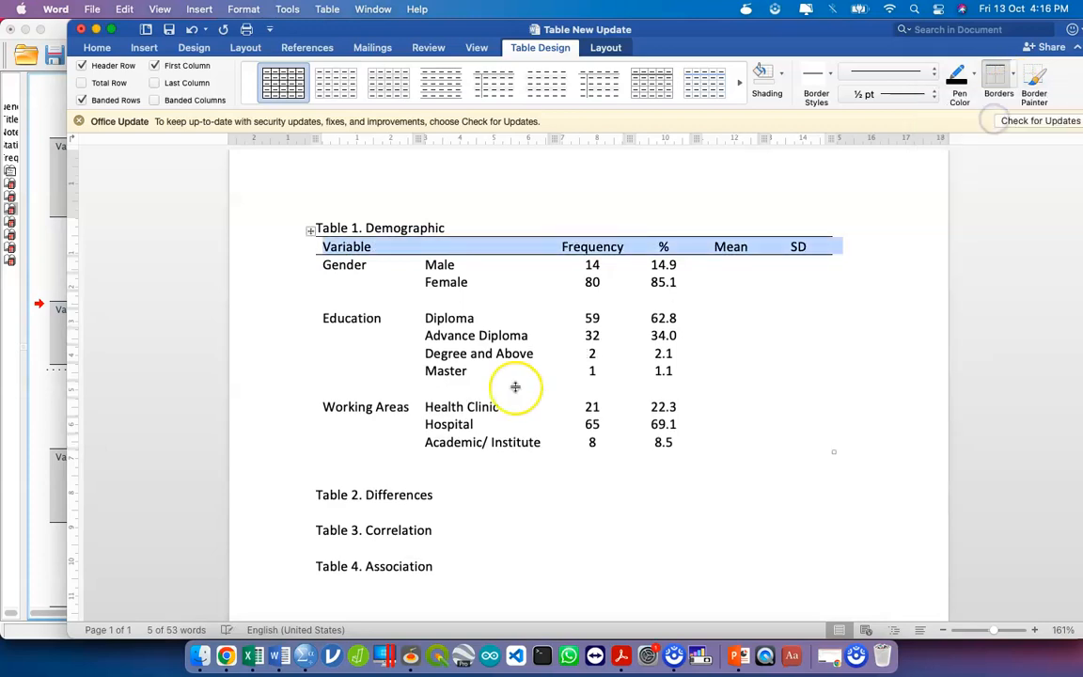
Apply a bottom border to the Academic/ Institute row at the end of the demographic table
click(289, 451)
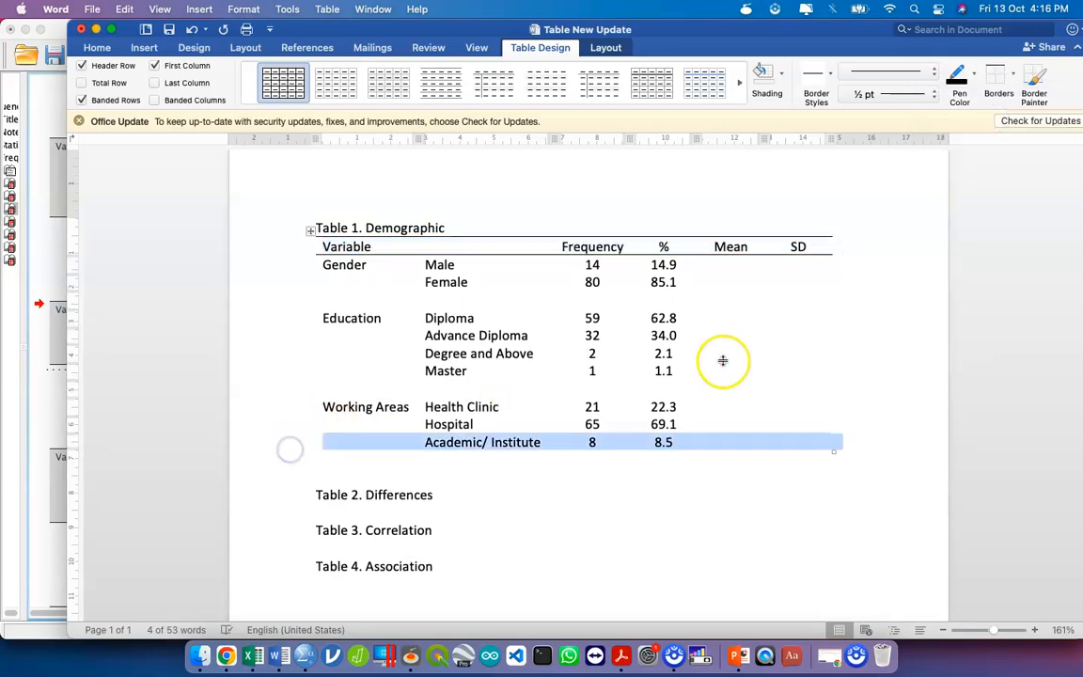
click(1014, 79)
click(987, 101)
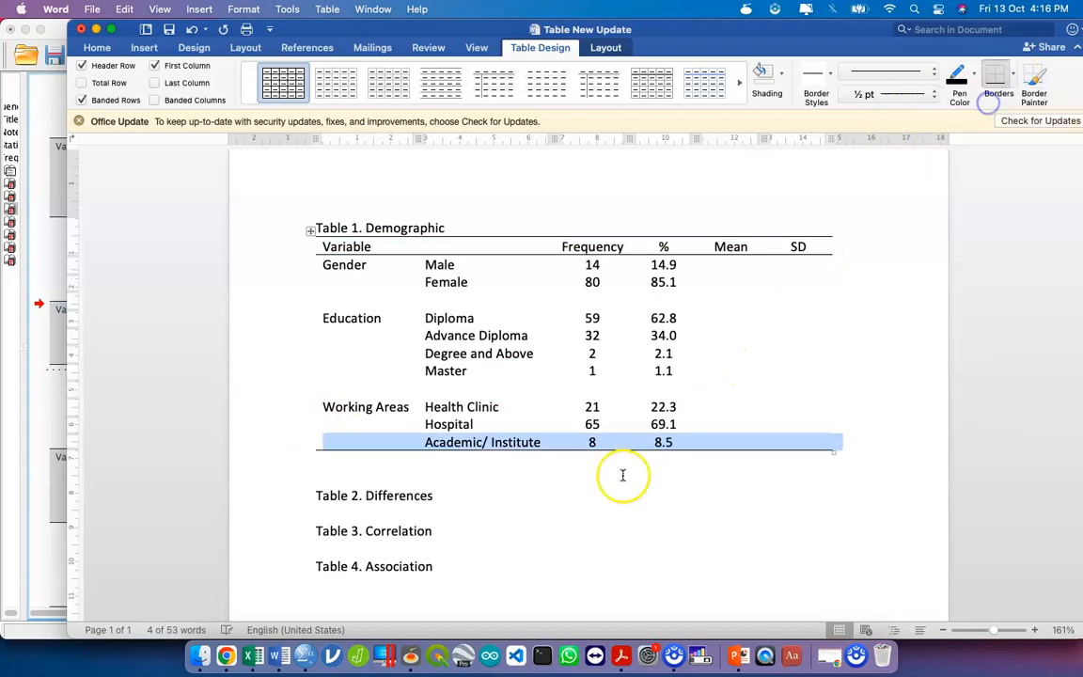
click(613, 492)
Restore all borders on the entire demographic table
click(306, 231)
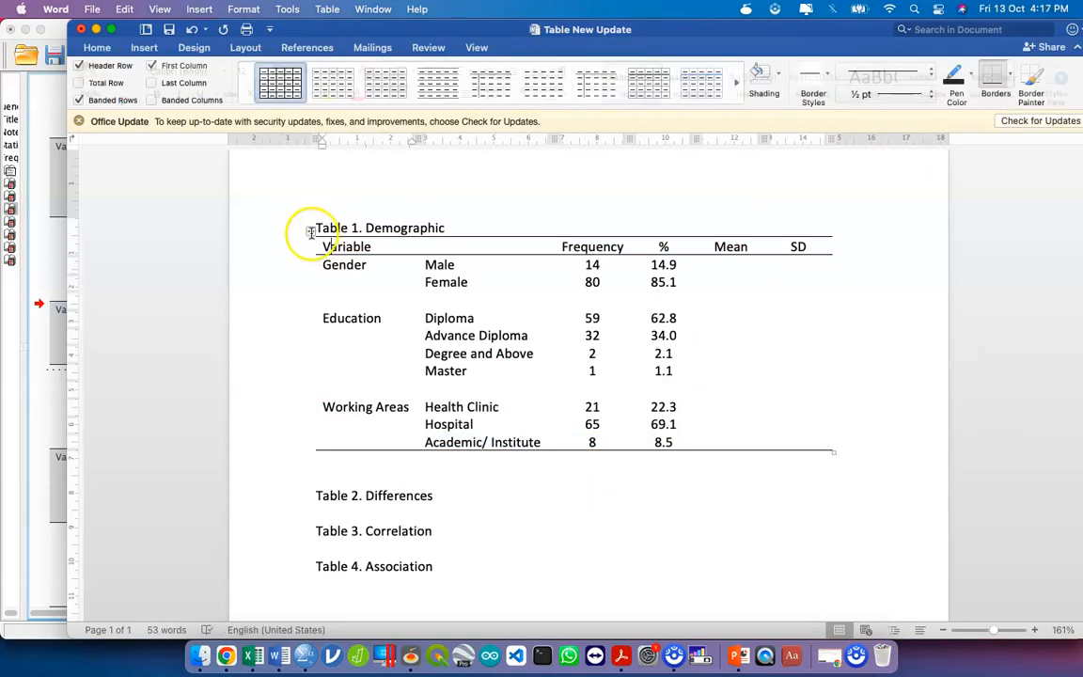
click(1014, 79)
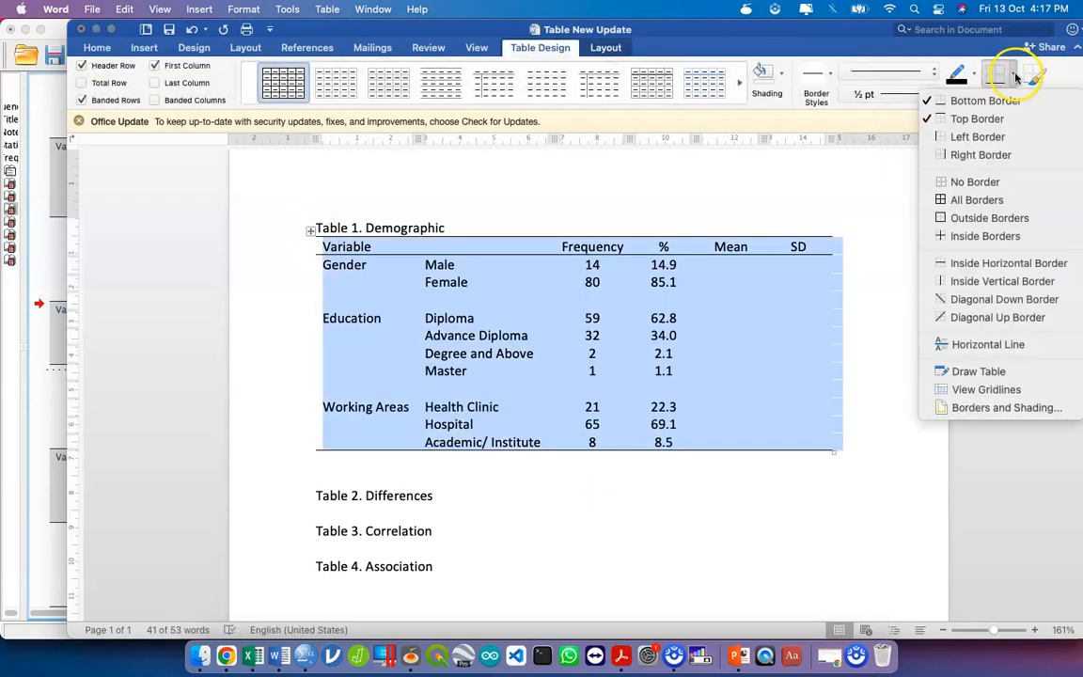
click(969, 199)
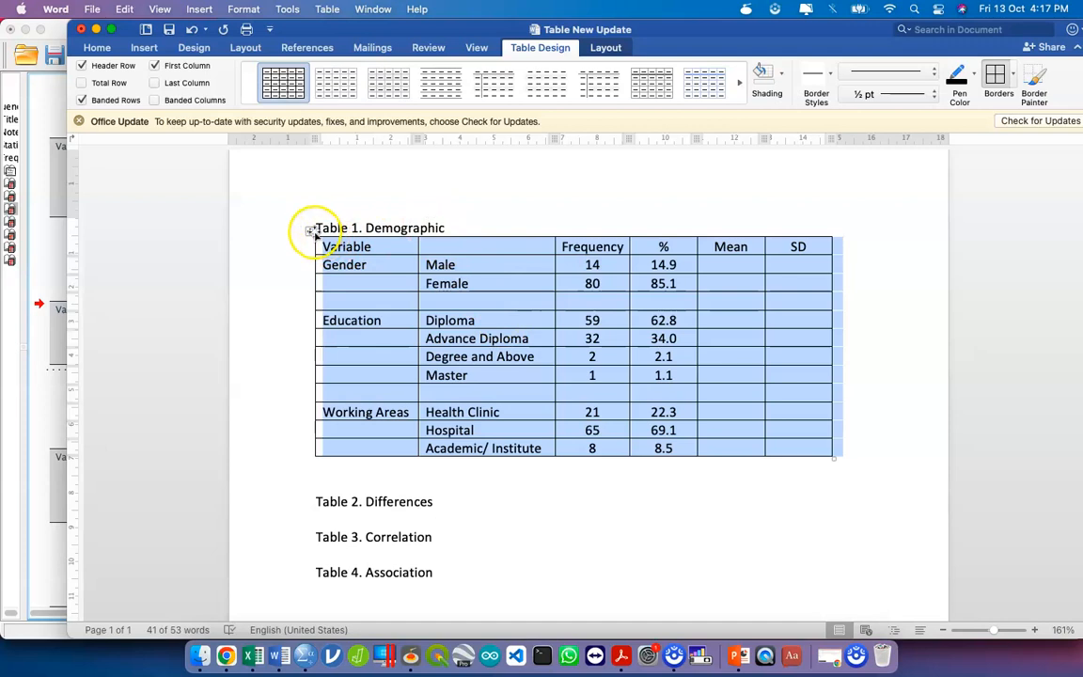
Select every row of the demographic table and set it to No Border
click(292, 282)
drag(283, 249, 339, 453)
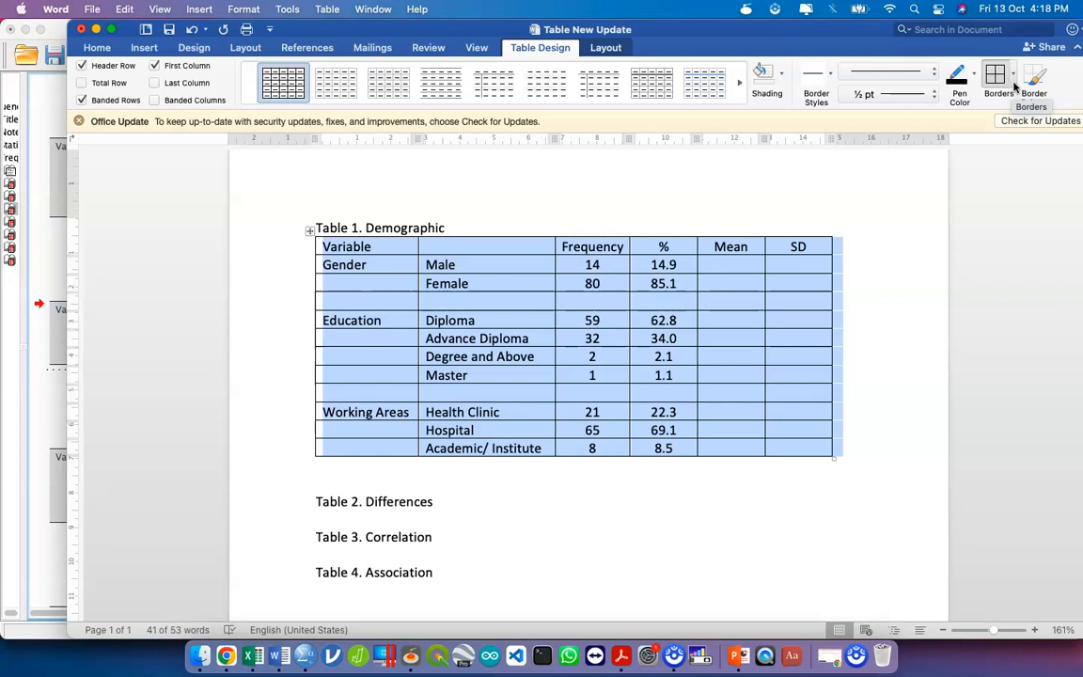
click(1014, 83)
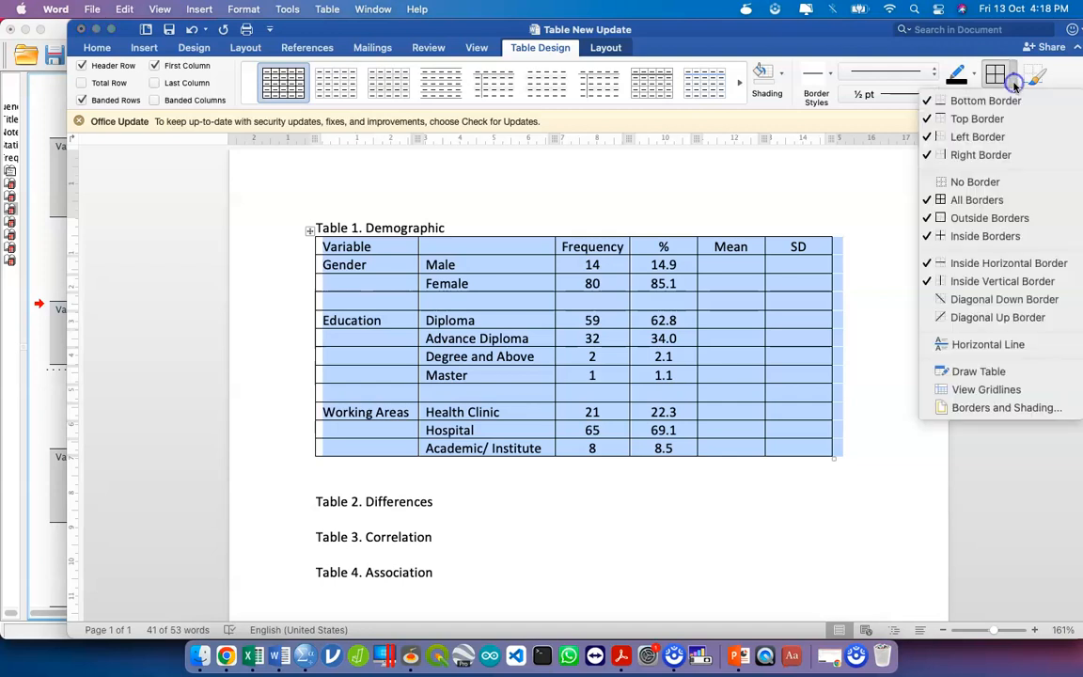
click(972, 182)
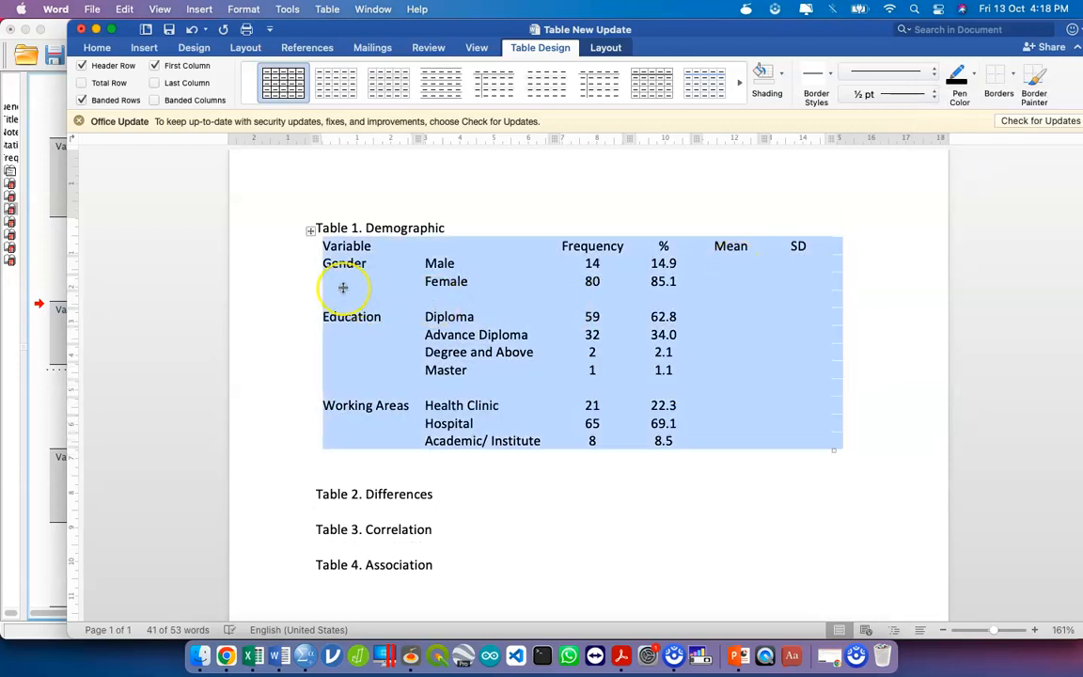
Give the header row, from Variable to SD, a bottom border and a top border
click(254, 249)
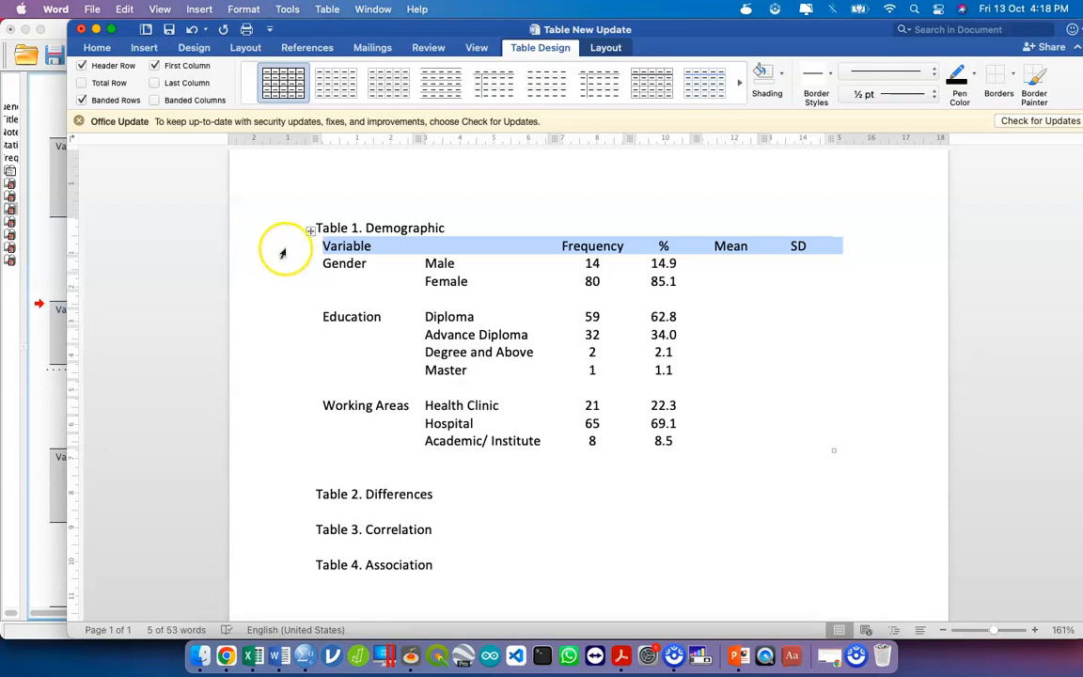
click(324, 246)
drag(324, 246, 822, 243)
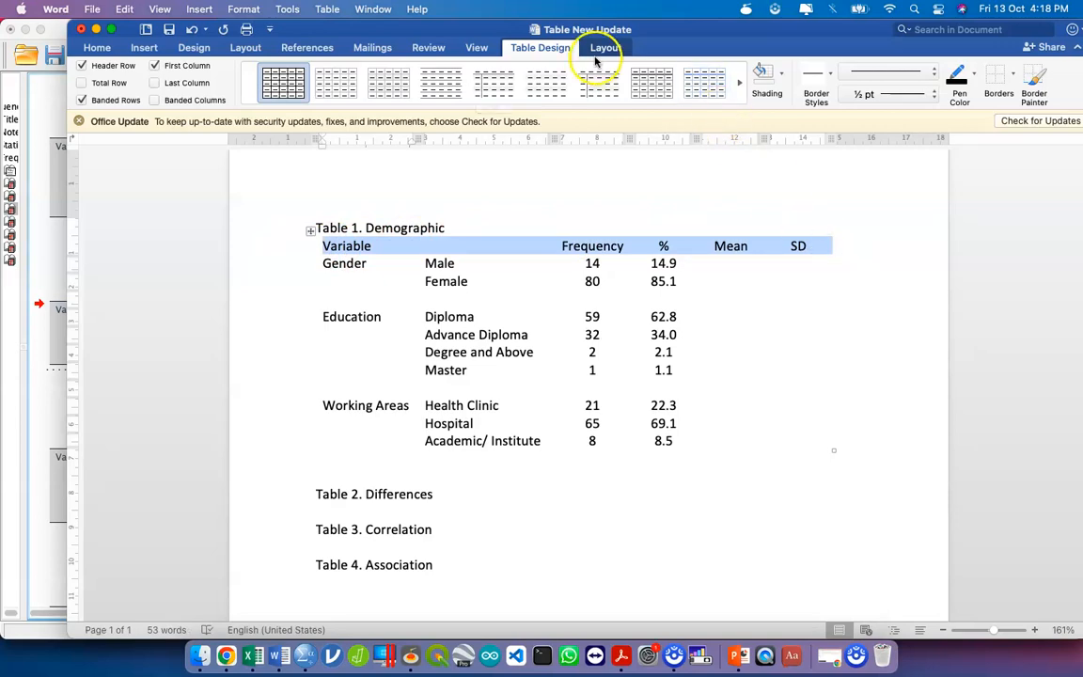
click(561, 53)
click(562, 49)
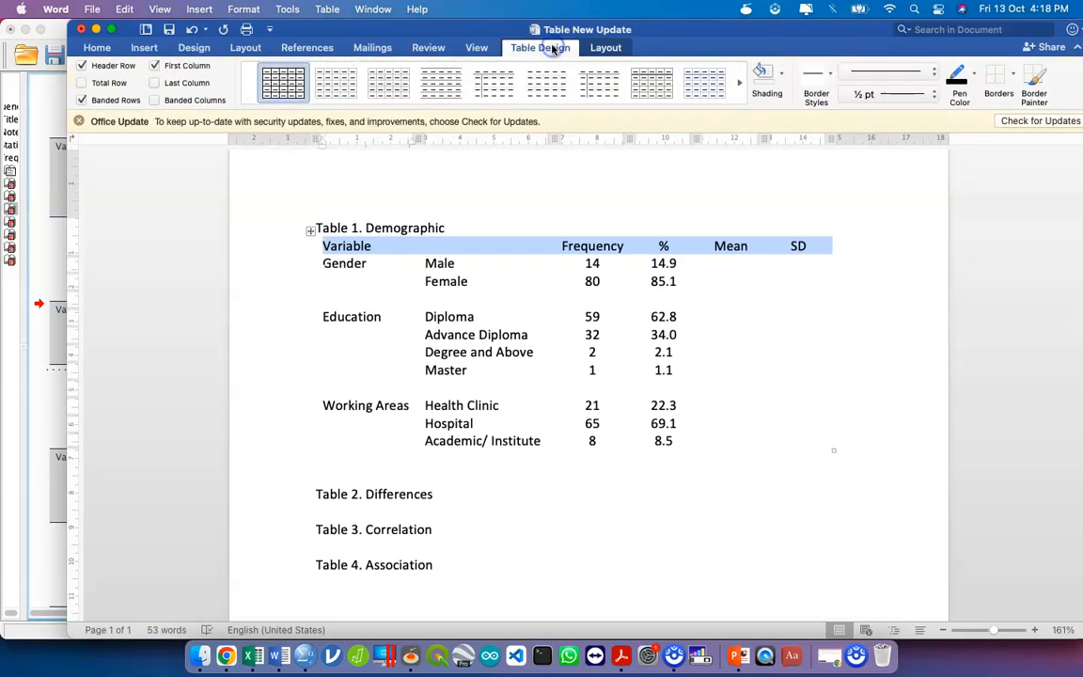
click(1013, 74)
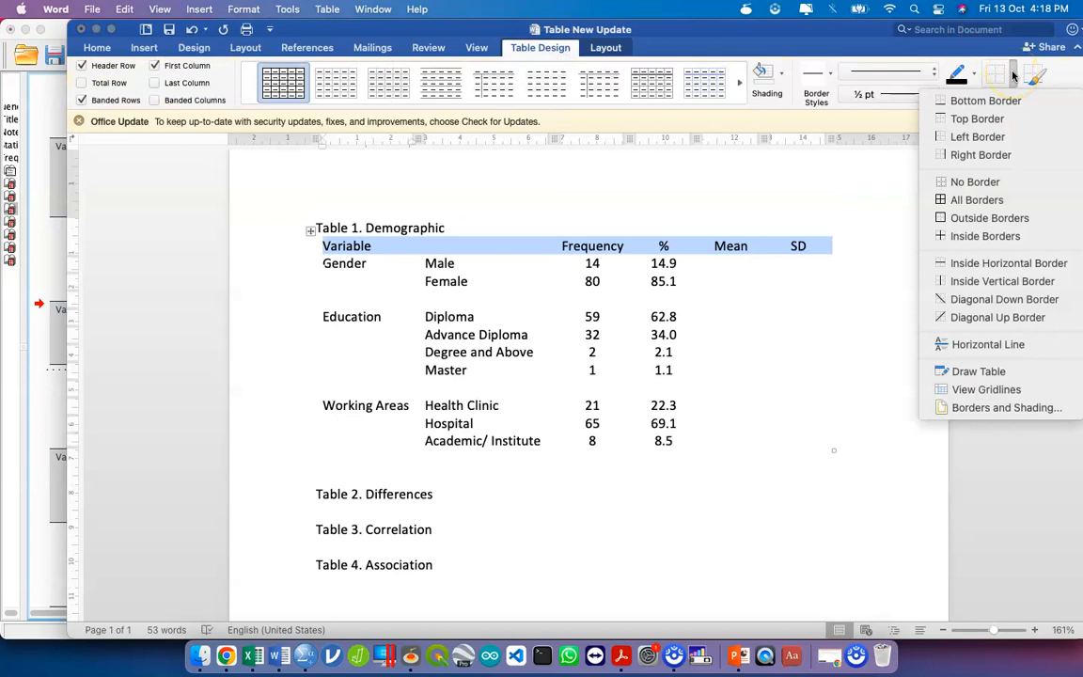
click(995, 103)
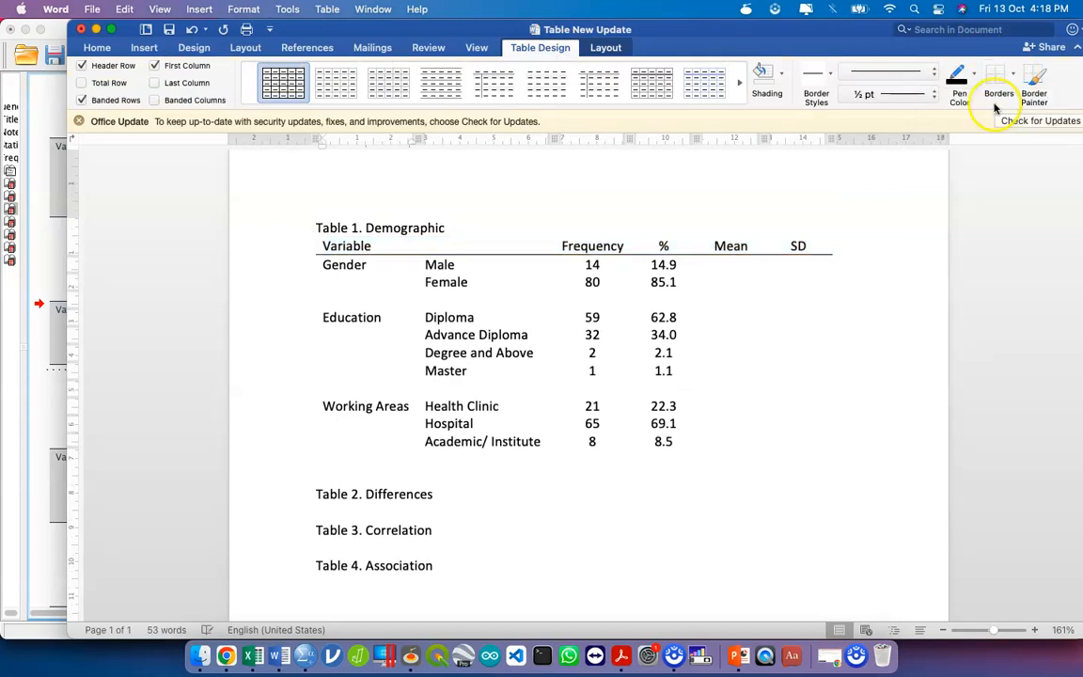
click(1012, 75)
click(994, 123)
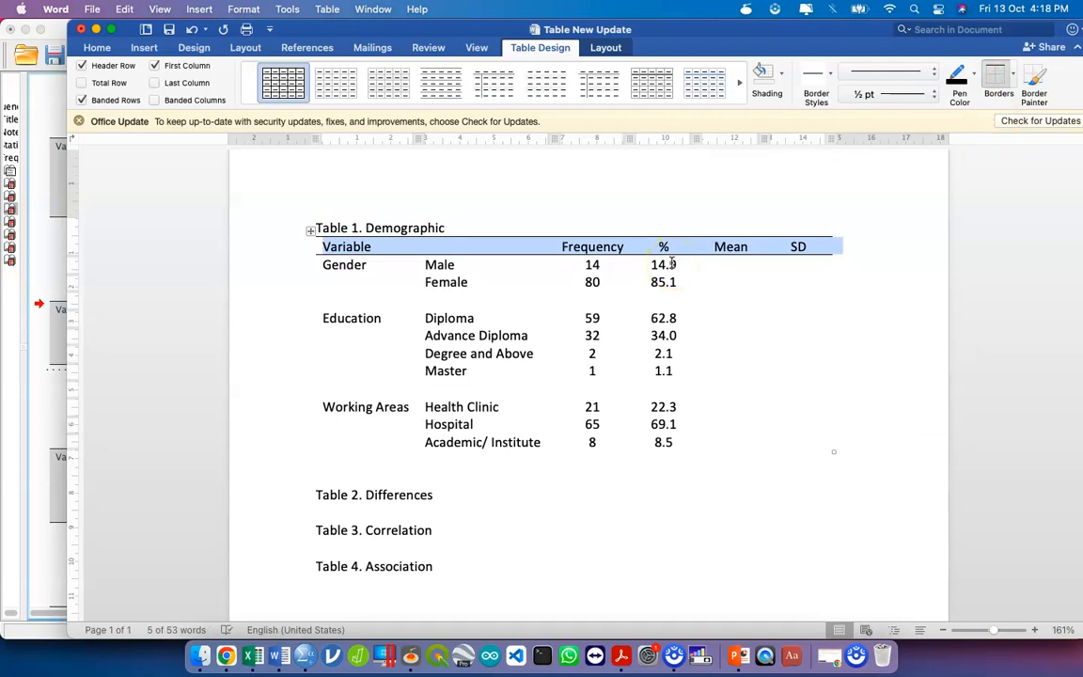
Add a bottom border to the Academic/ Institute row that closes the demographic table
click(280, 456)
click(286, 446)
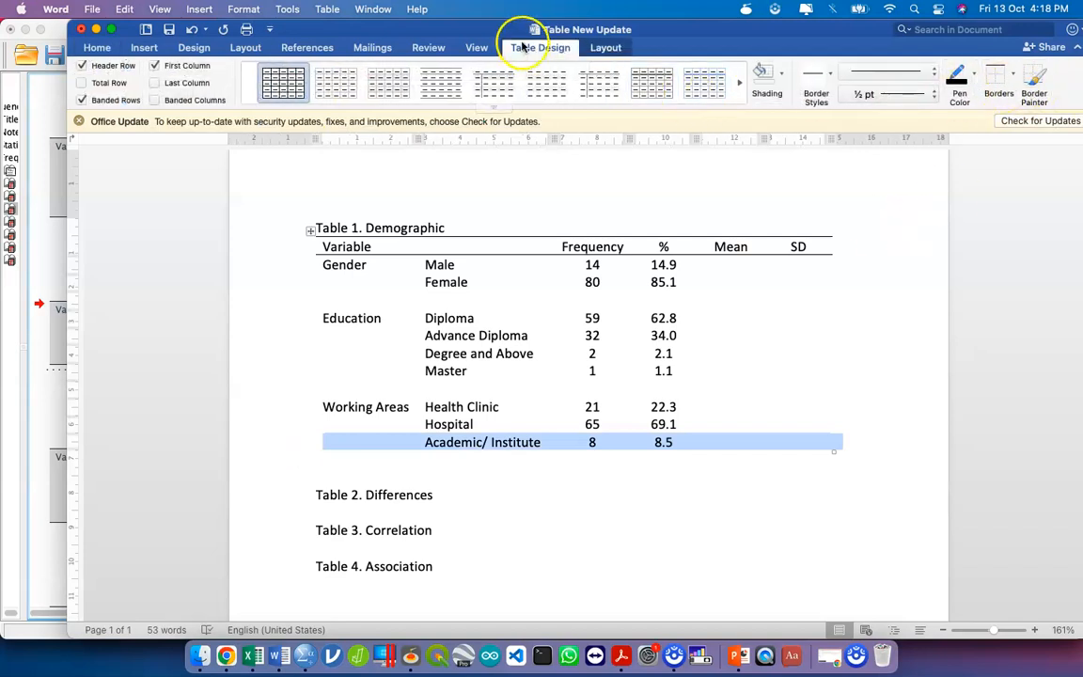
click(1015, 79)
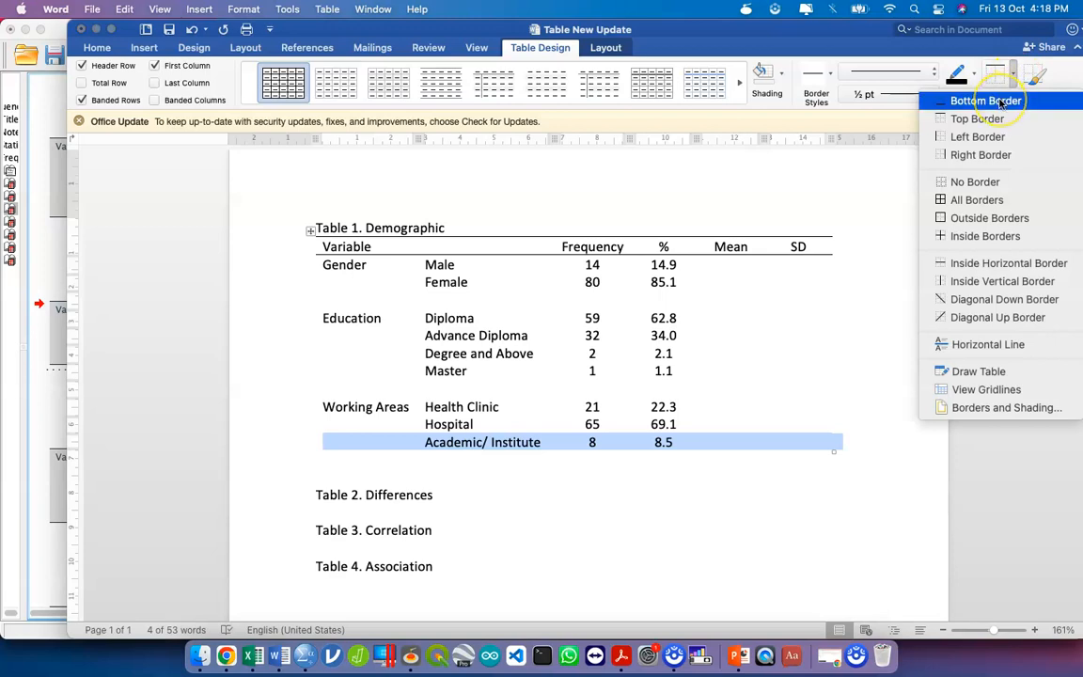
click(986, 101)
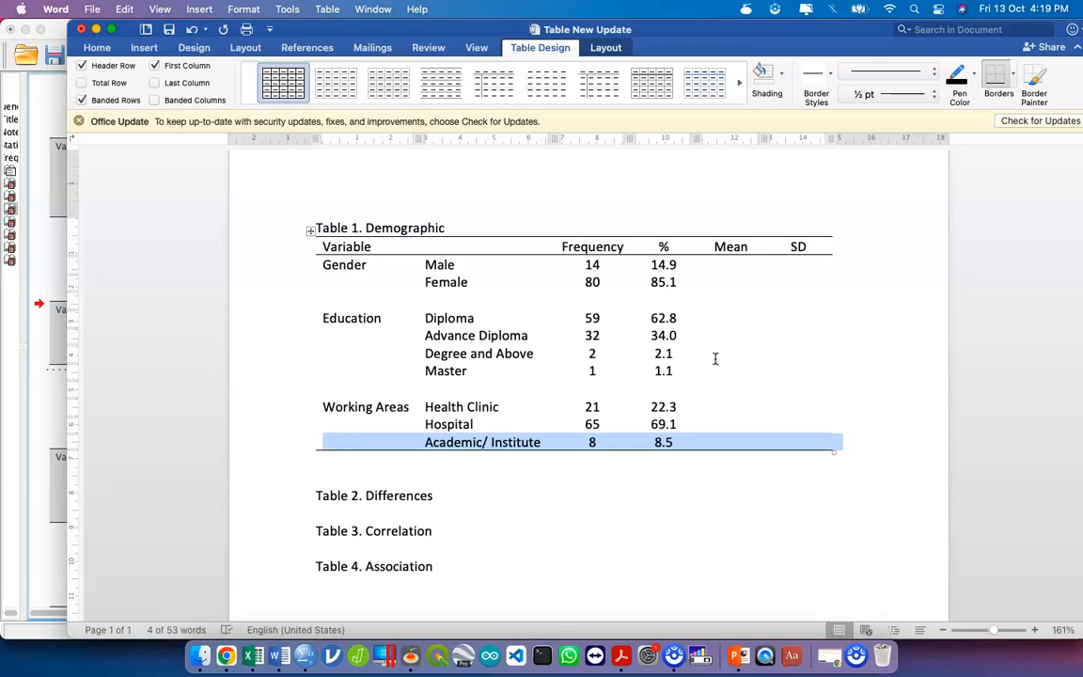
Remove the extra blank line above the Table 2 caption and insert a table of five columns and three rows beneath that caption
click(420, 472)
key(BackSpace)
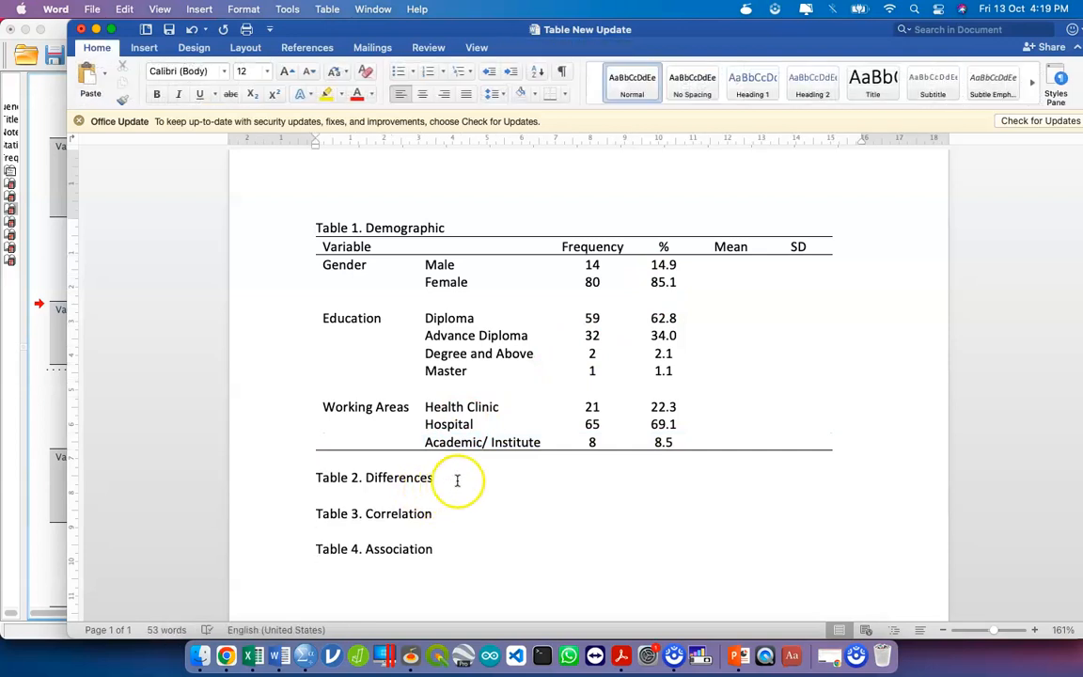
key(Return)
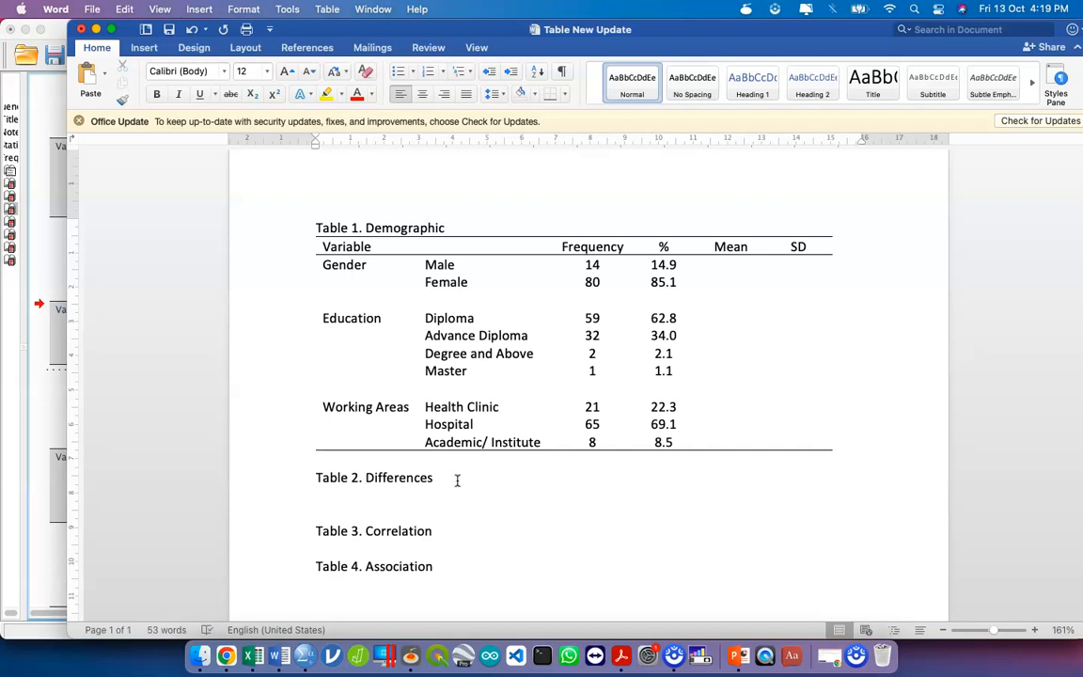
click(144, 47)
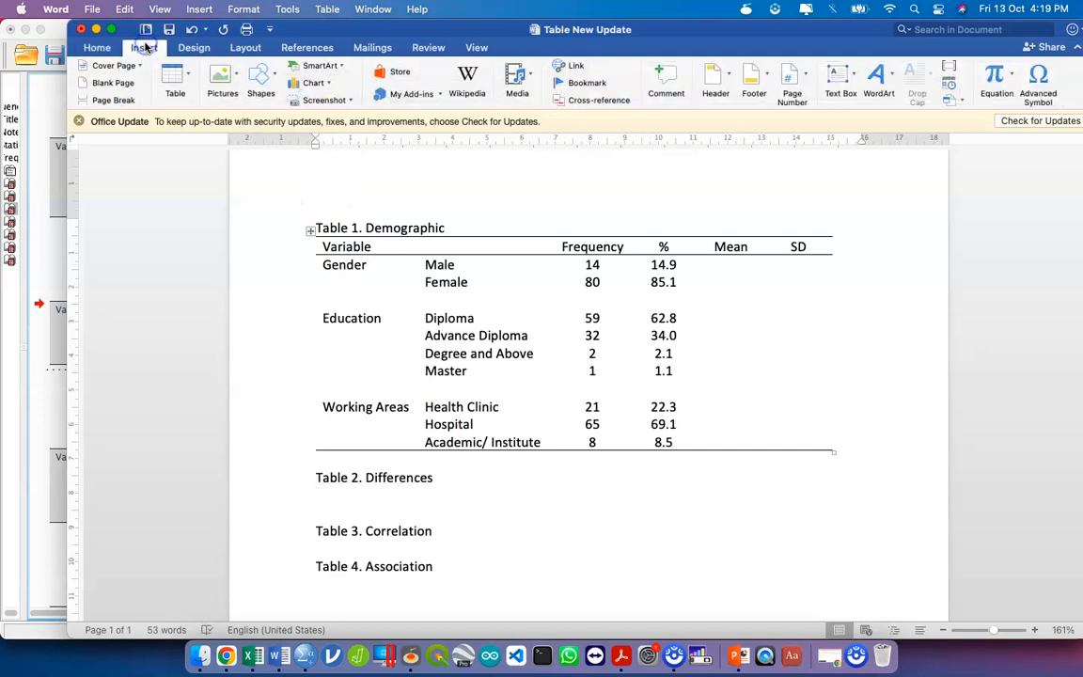
click(186, 79)
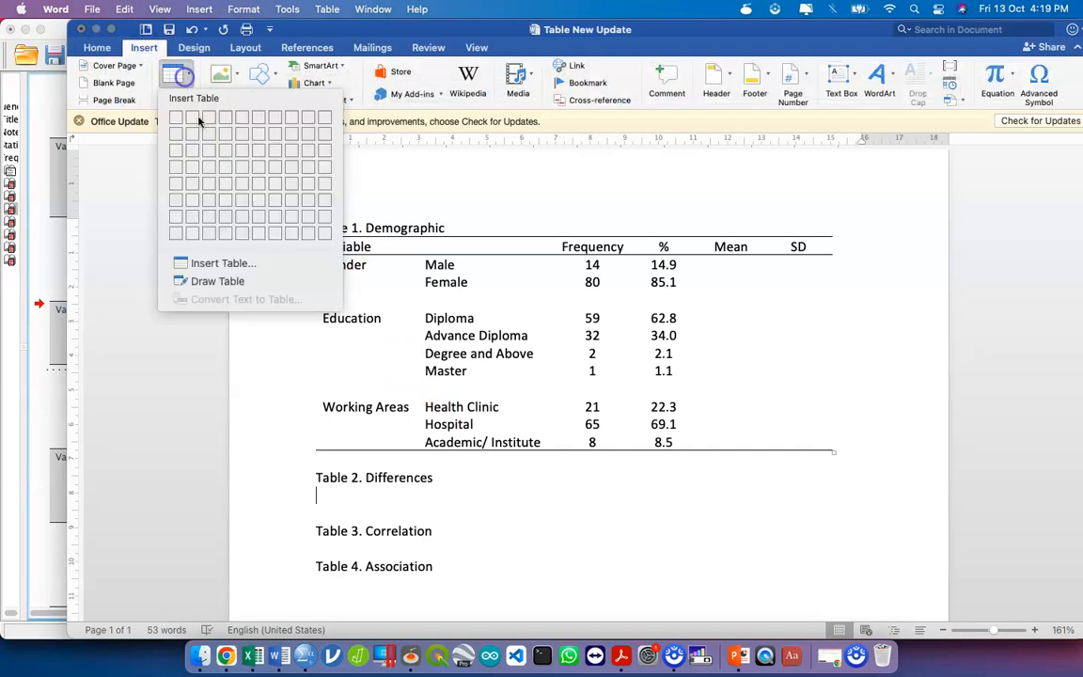
click(244, 154)
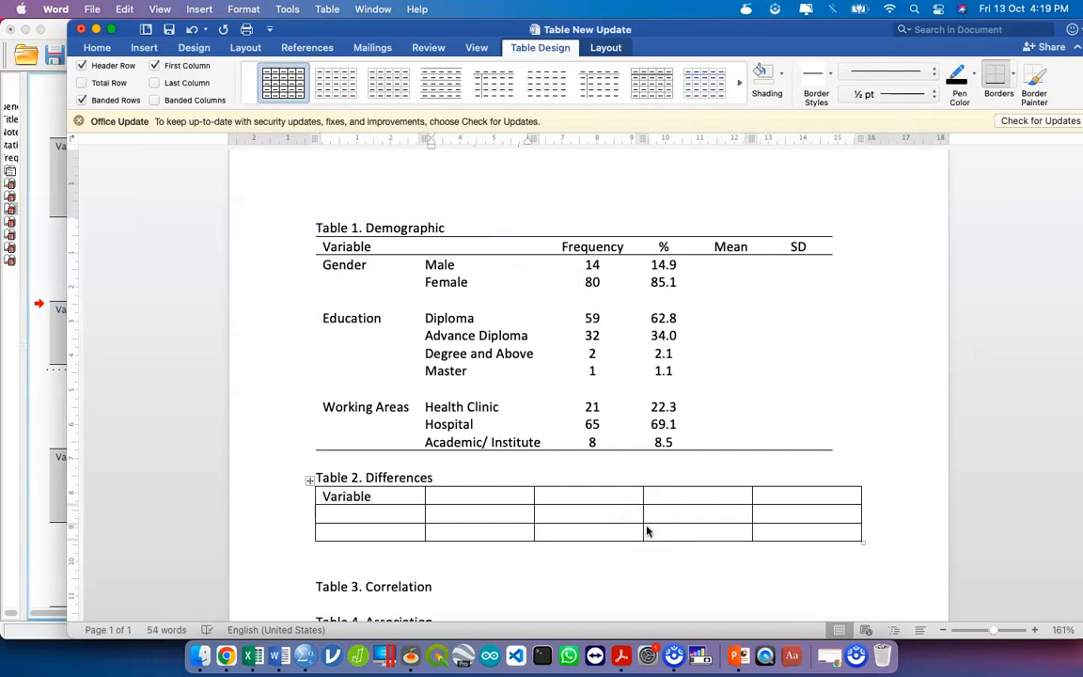
Enter the headings Variable, Mean and SD in the Table 2 header row, leaving the second cell blank, and insert two columns after the last one
text(n)
key(Tab)
drag(699, 511, 775, 524)
right_click(775, 524)
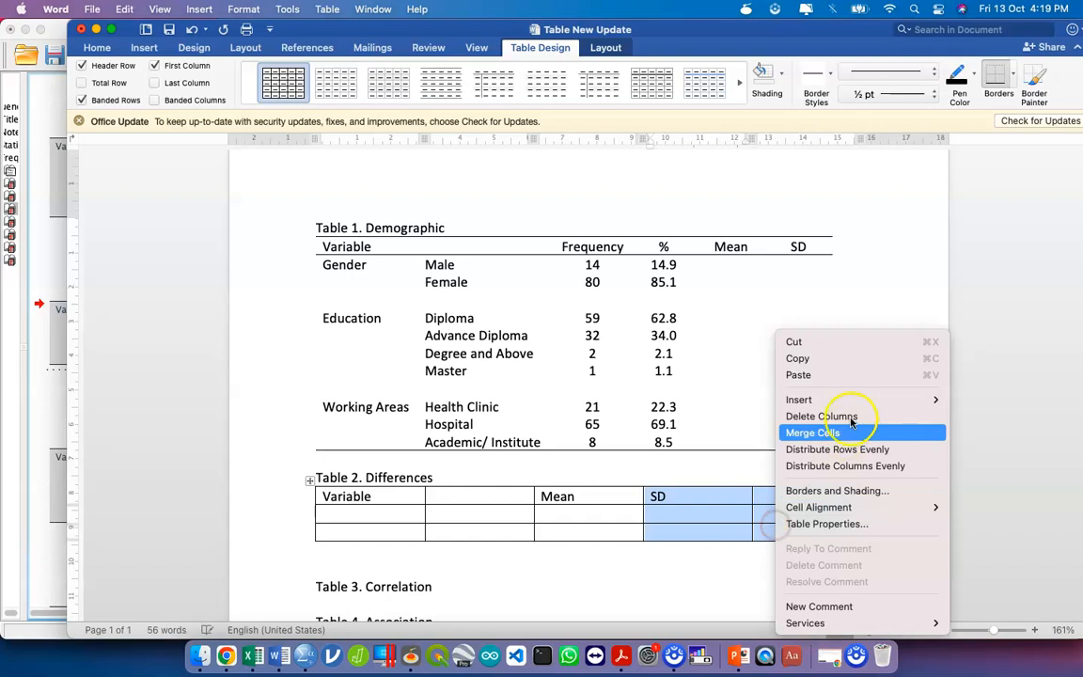
mouse_move(857, 406)
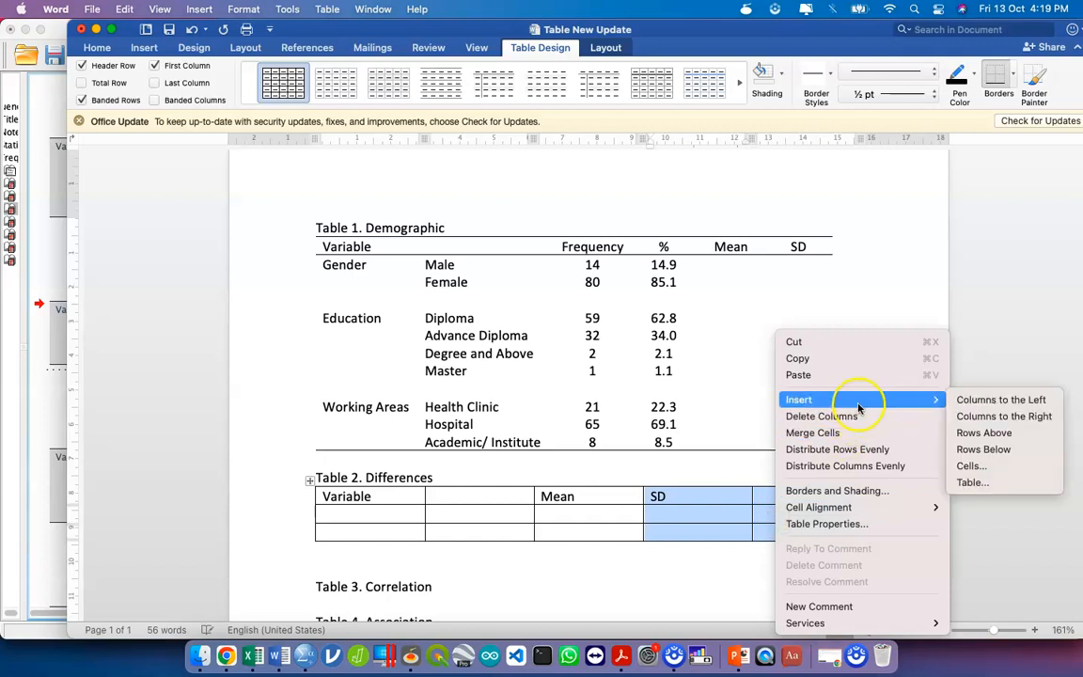
click(968, 416)
Enter Statistic and p-value as the headings following SD in the Table 2 header row
click(695, 500)
text(Statistic)
key(Tab)
Delete the empty last column of Table 2 and append "(normal)" to its Differences caption
drag(833, 497, 836, 532)
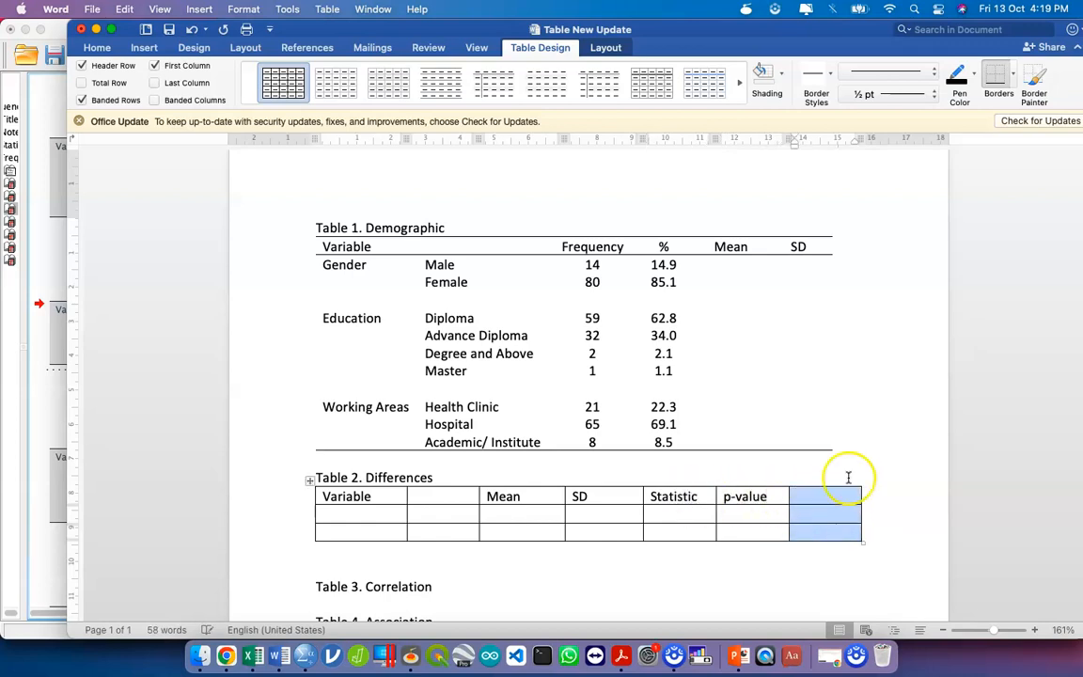
right_click(821, 498)
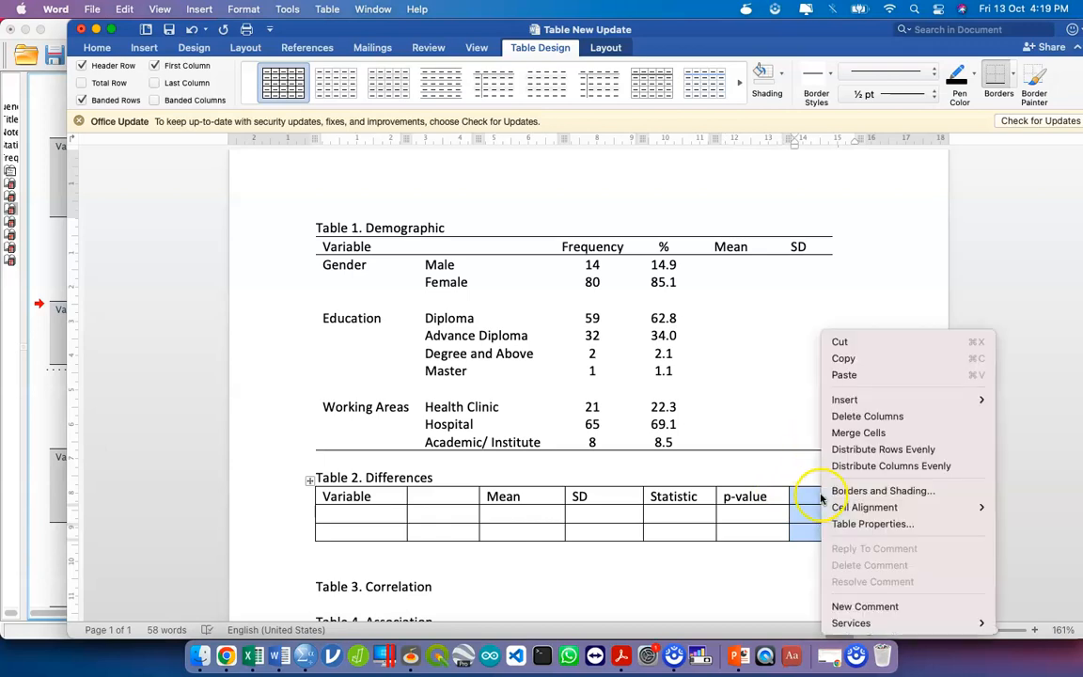
click(879, 420)
click(545, 474)
text((normal))
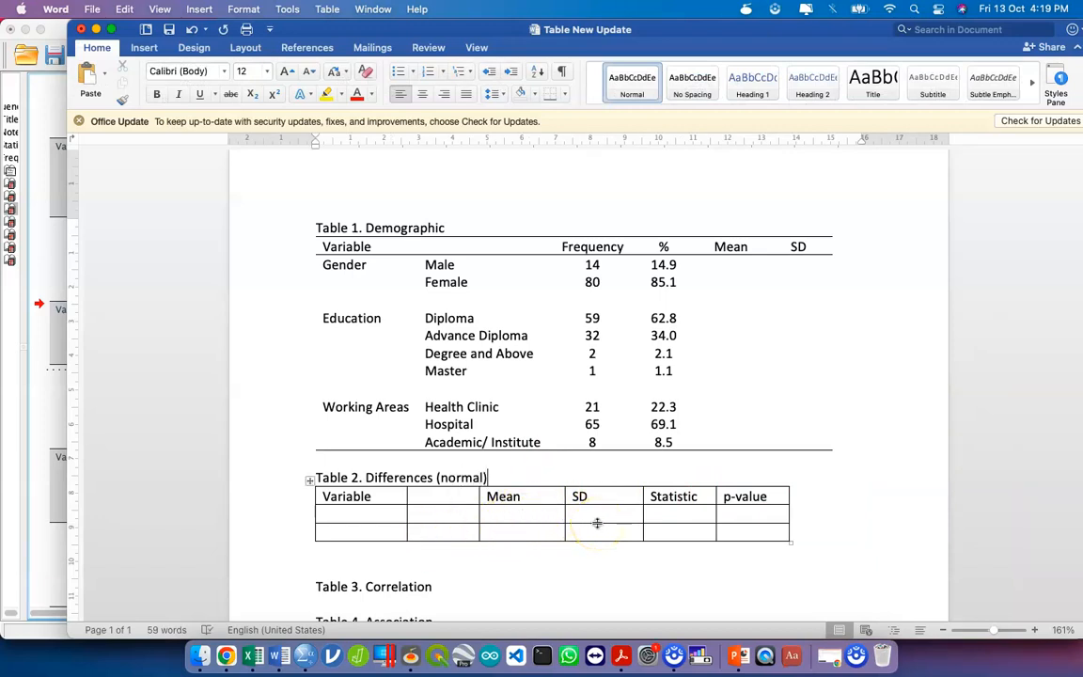
click(358, 502)
Switch to the SPSS Data Editor, start an Independent-Samples T Test and reset its settings
key(ctrl+Up)
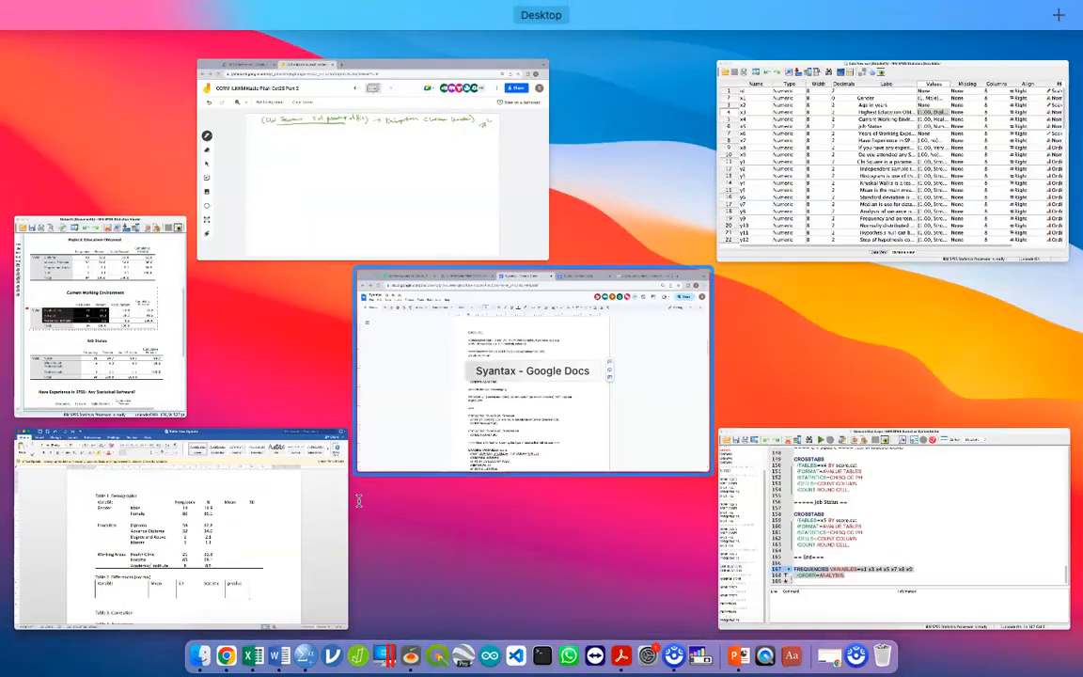
click(814, 217)
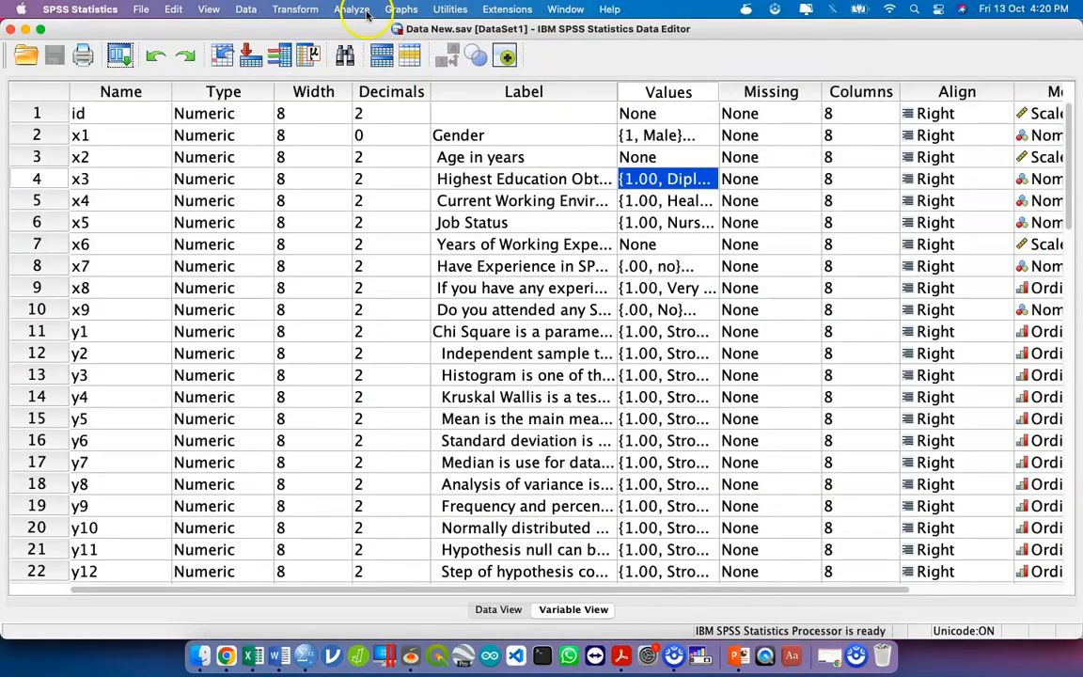
click(350, 9)
mouse_move(392, 49)
mouse_move(484, 97)
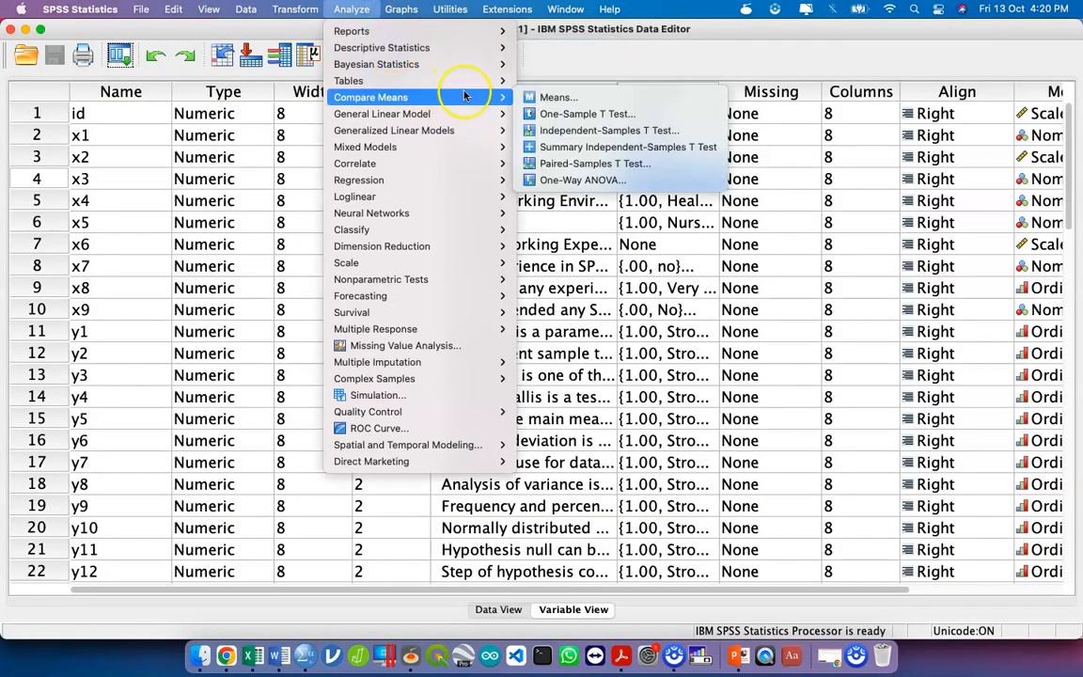
click(607, 130)
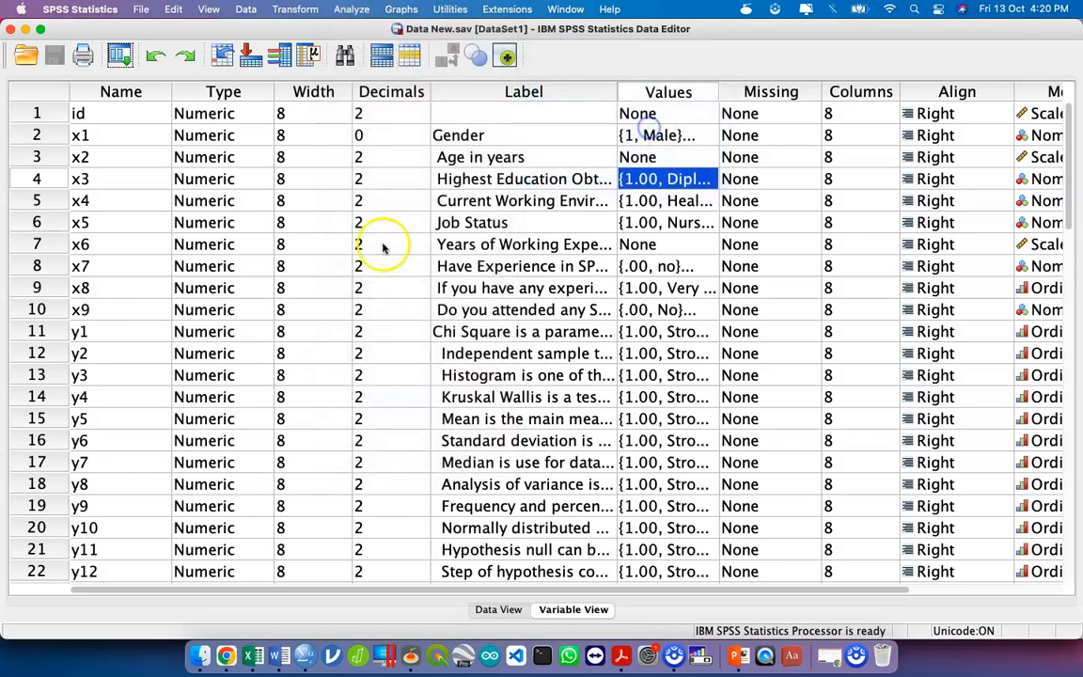
click(246, 498)
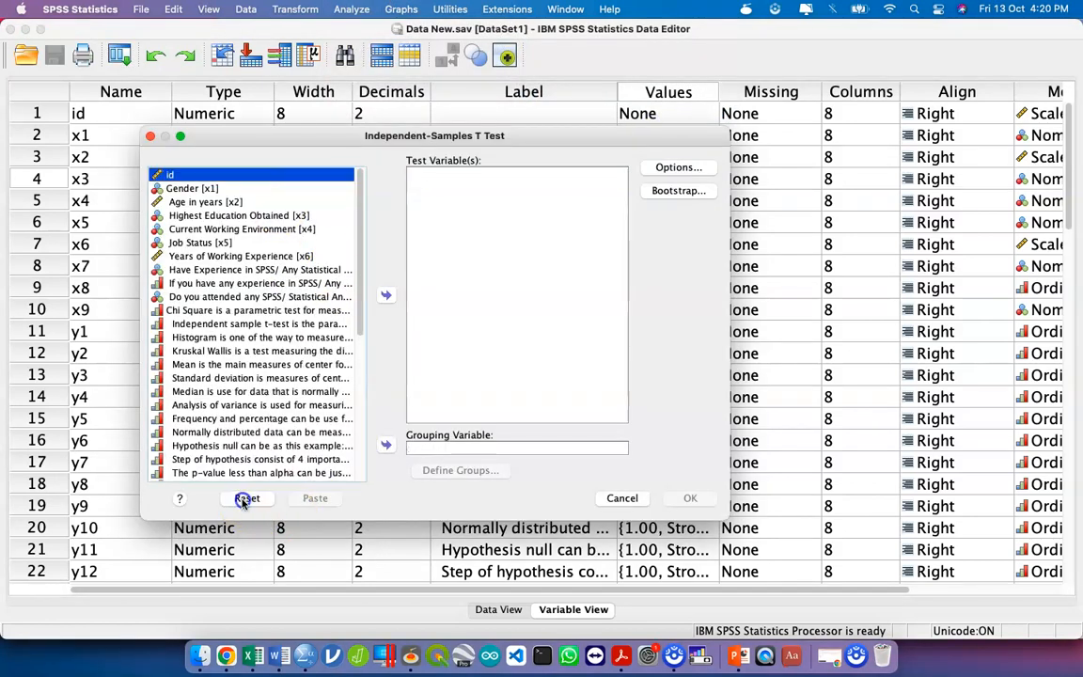
Assign score as the test variable and Gender [x1] as the grouping variable of the t-test
scroll(299, 259, down, 2)
scroll(299, 258, down, 5)
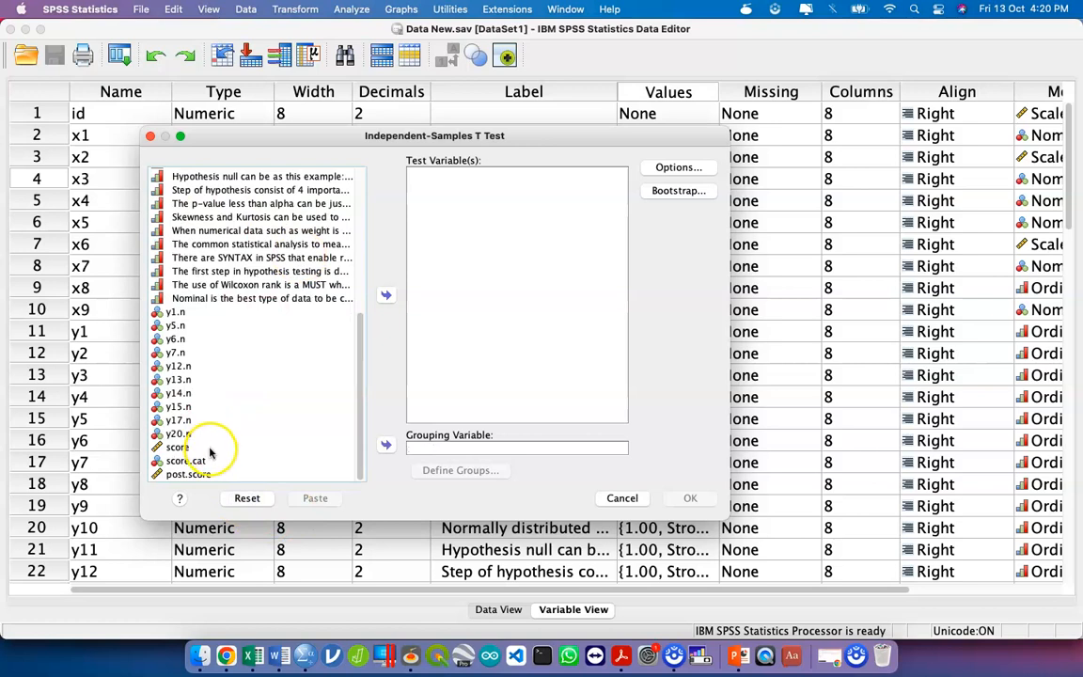
click(213, 447)
click(387, 295)
scroll(302, 242, up, 10)
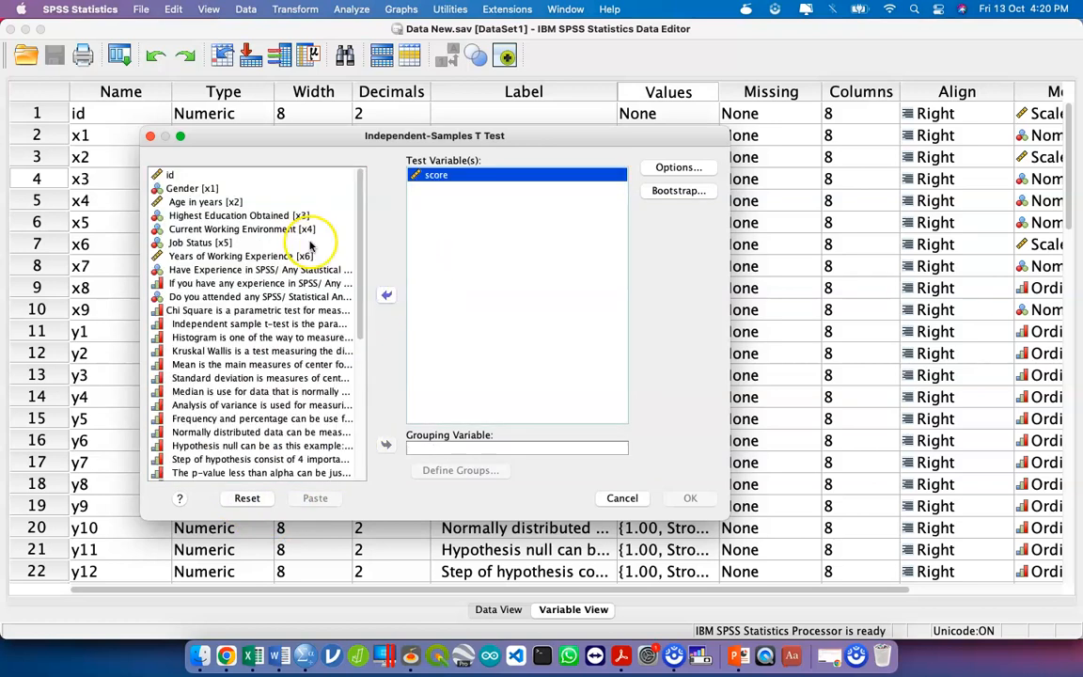
click(264, 186)
click(386, 444)
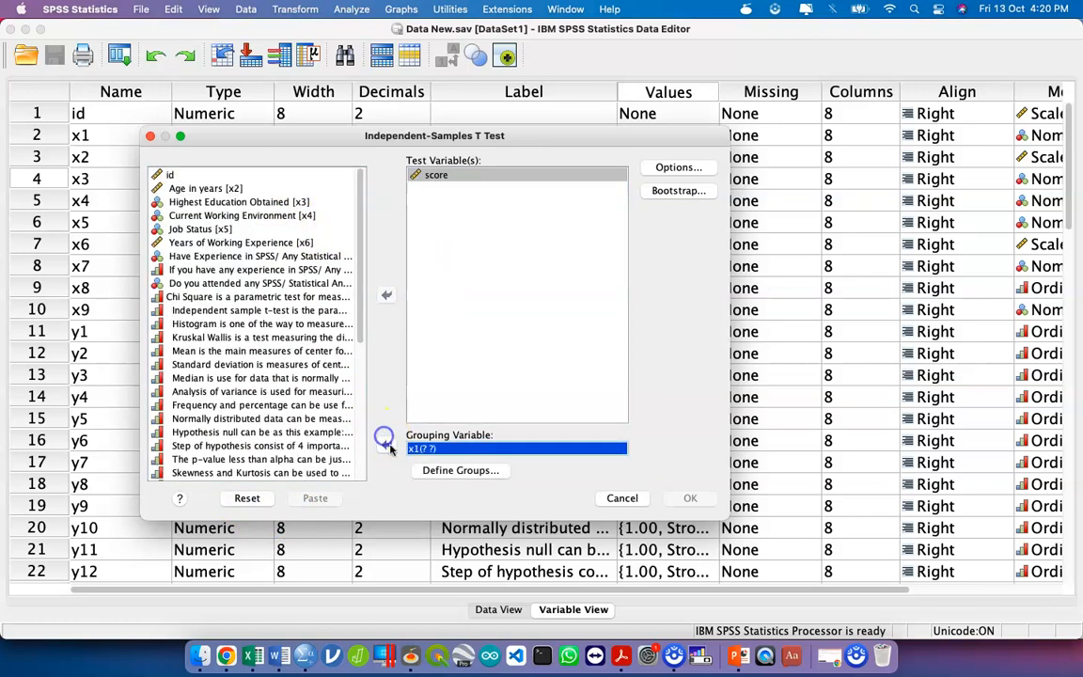
Define the grouping values as 1 for Group 1 and 2 for Group 2, and run the t-test
click(418, 471)
click(425, 182)
text(1)
click(440, 206)
text(2)
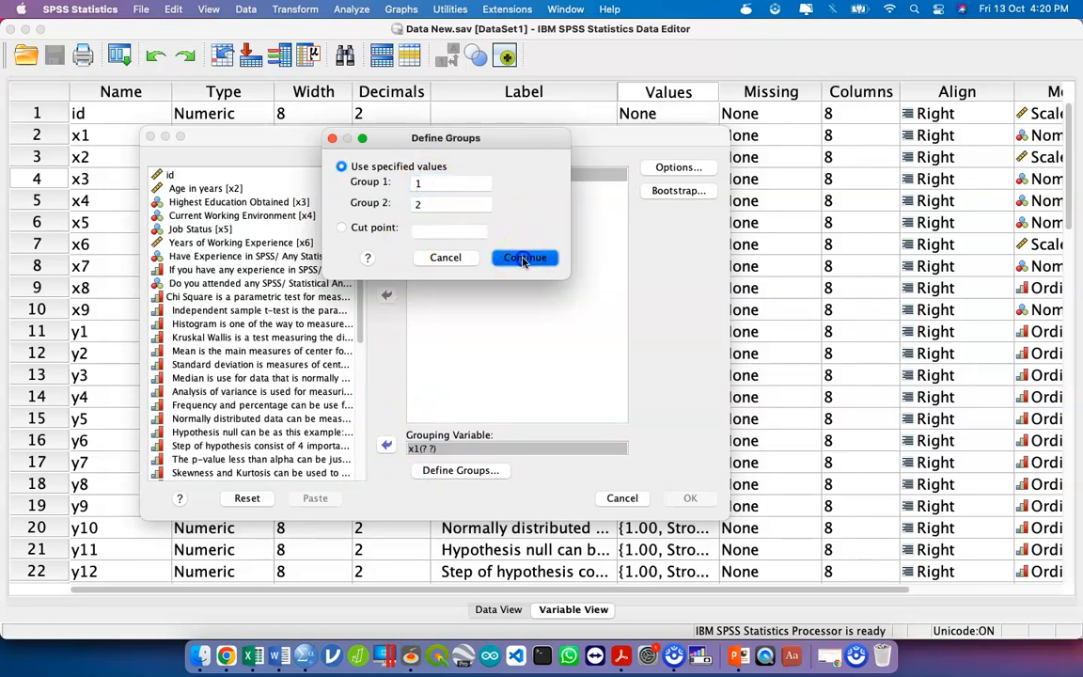
click(524, 257)
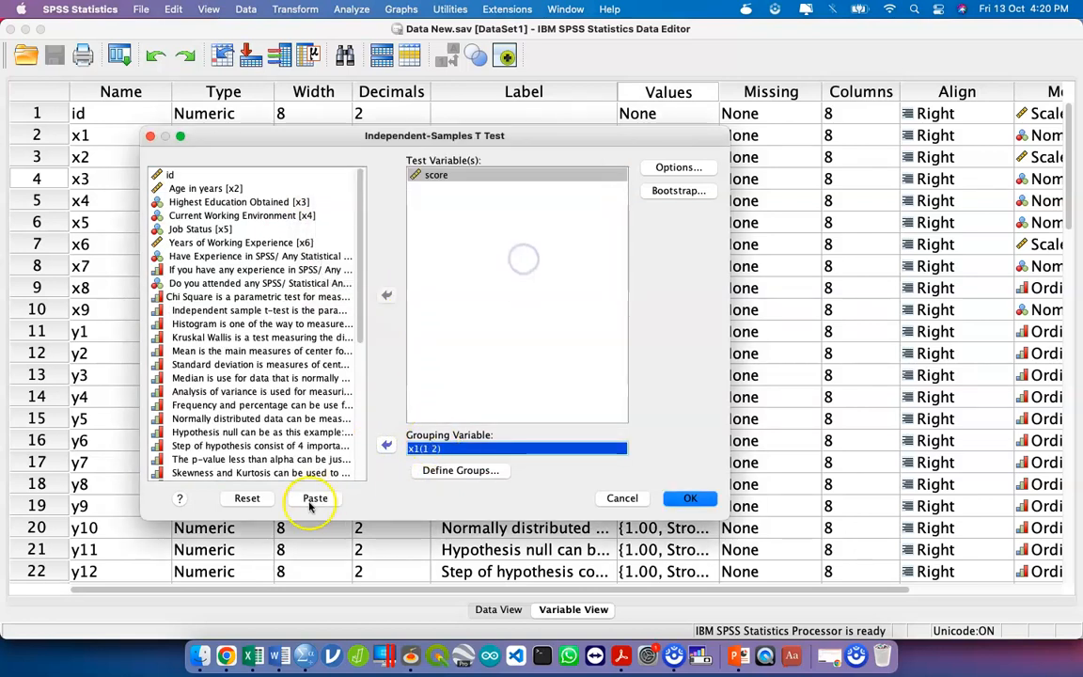
click(691, 498)
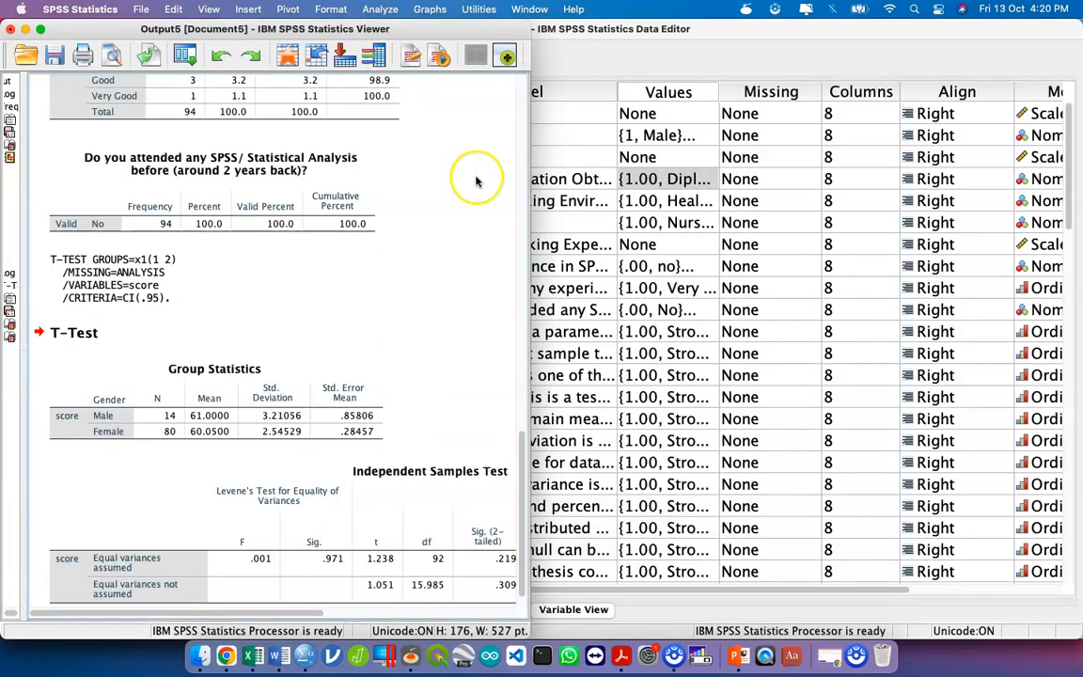
Switch back to the Table New Update document in Word and narrow its window so the SPSS output shows beside it
key(ctrl+Up)
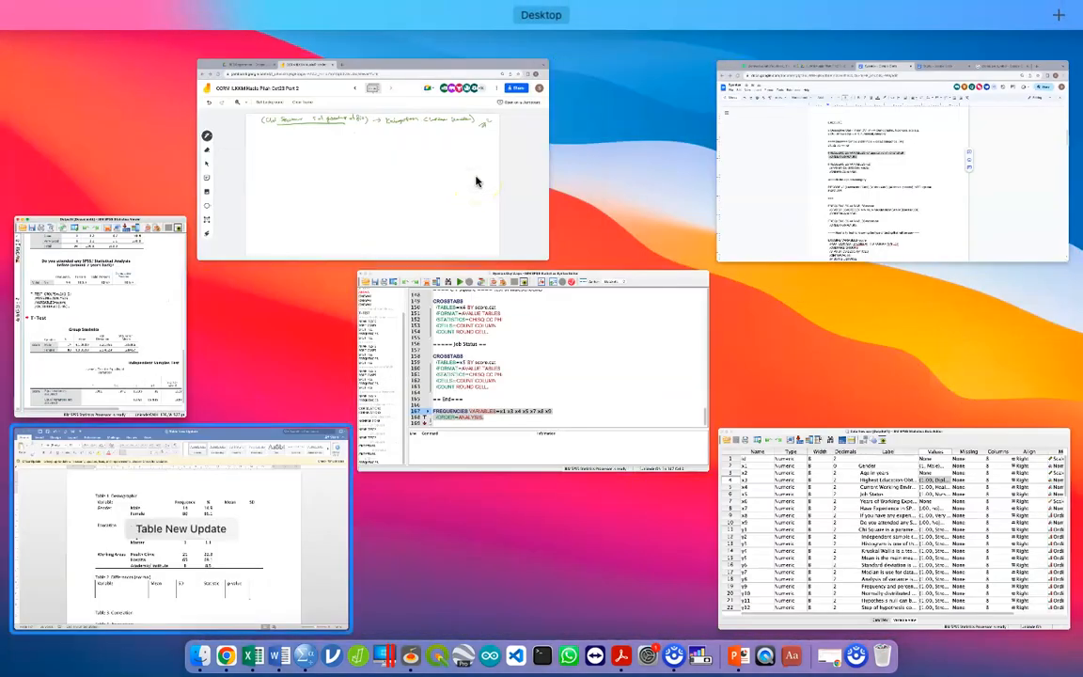
click(181, 527)
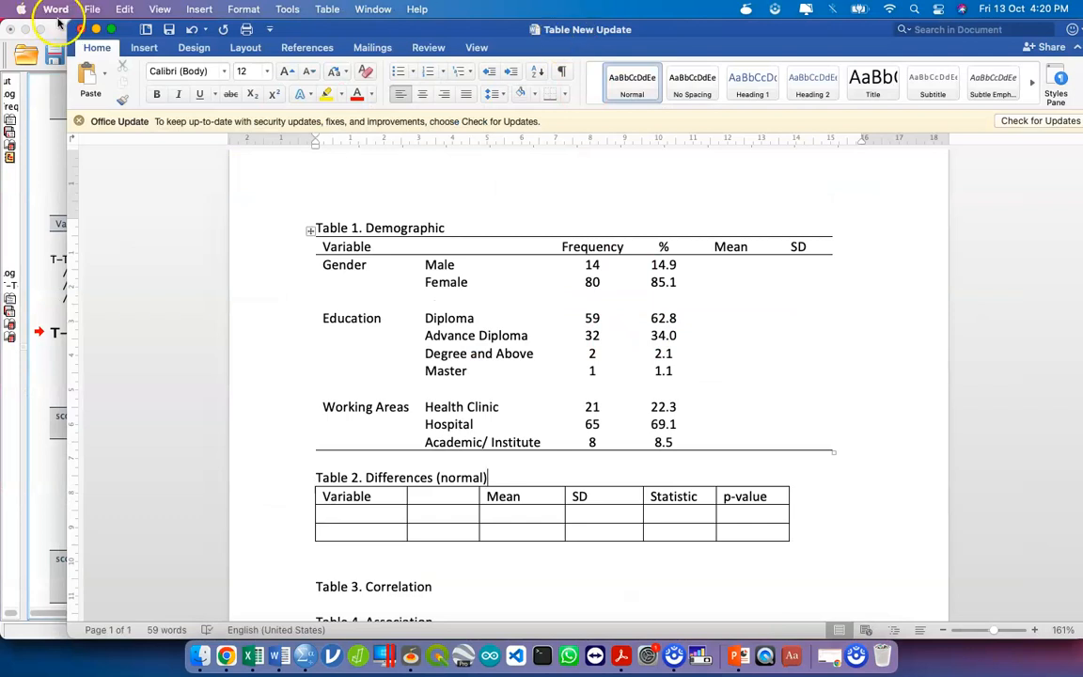
drag(67, 23, 533, 23)
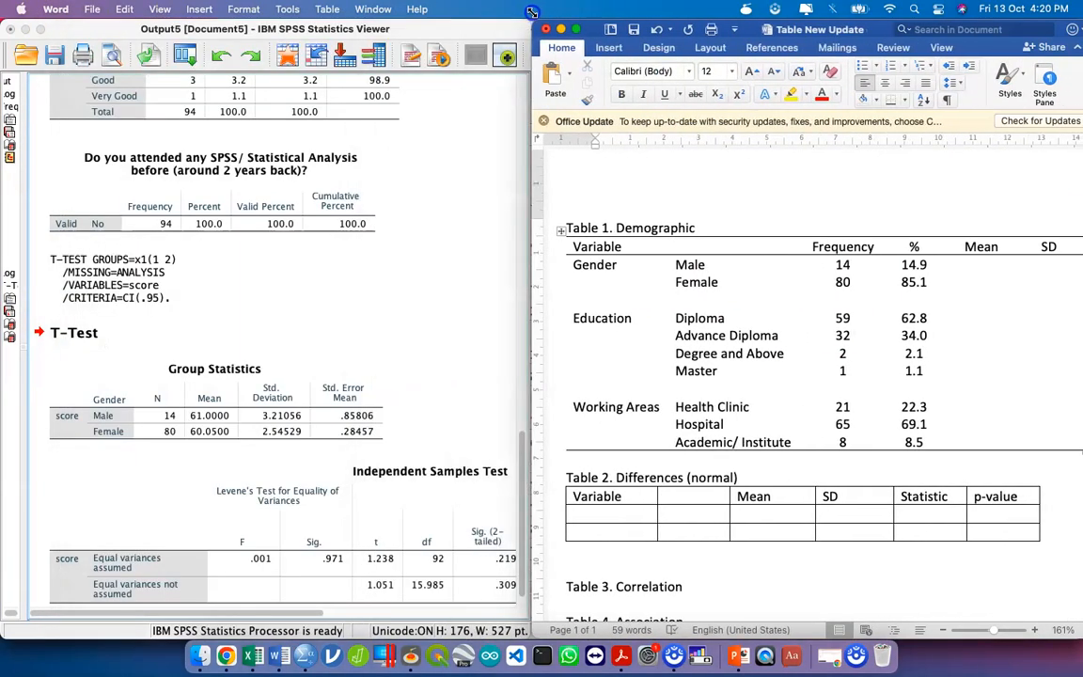
Fill Table 2 with Gender rows for Male (mean 61, SD 3.21) and Female (mean 60.05, SD 2.55)
click(635, 517)
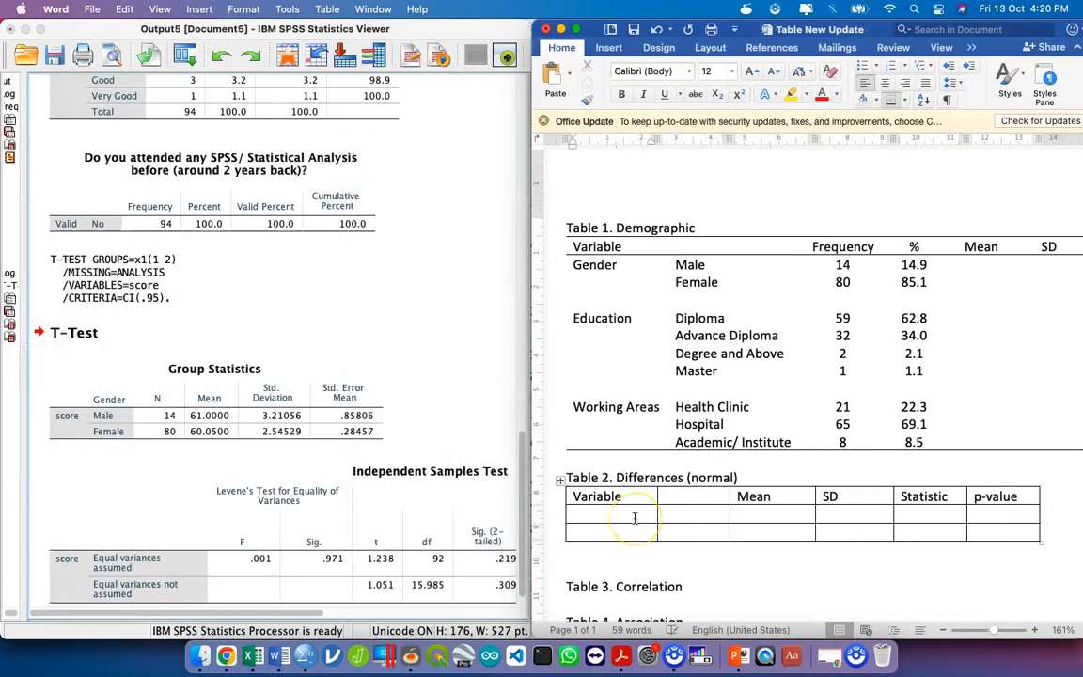
text(Gender)
key(Tab)
text(Male)
key(Down)
text(Female)
key(Up)
key(Tab)
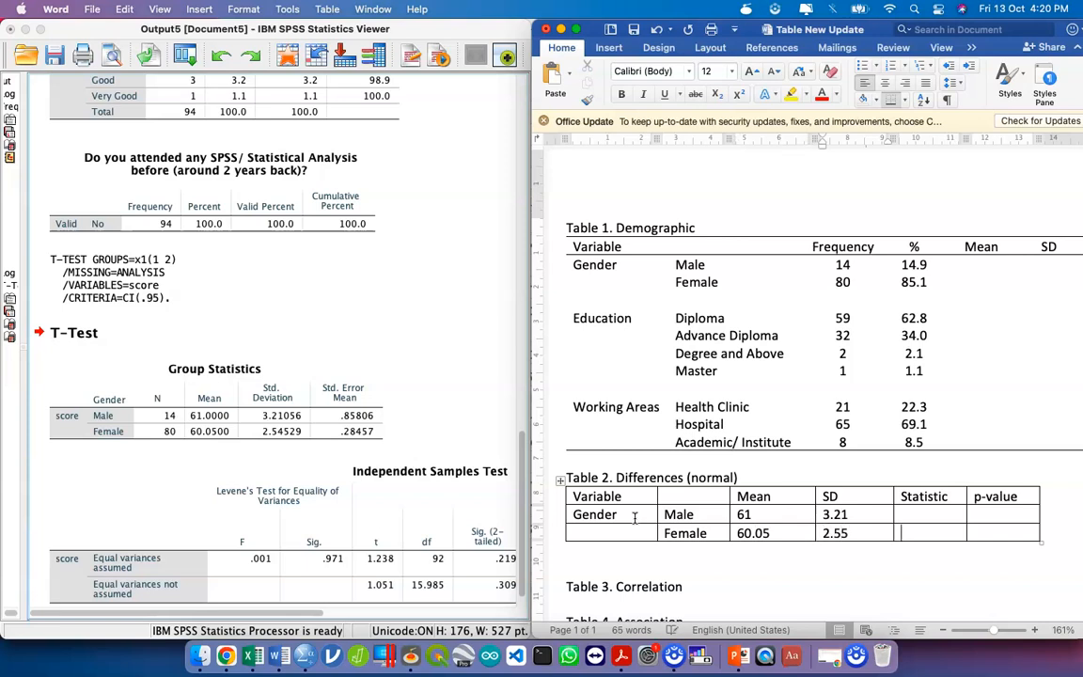
Enter the t statistic 1.238 and p-value 0.219 in the Male row of Table 2, and add a blank row at the end
scroll(450, 543, right, 3)
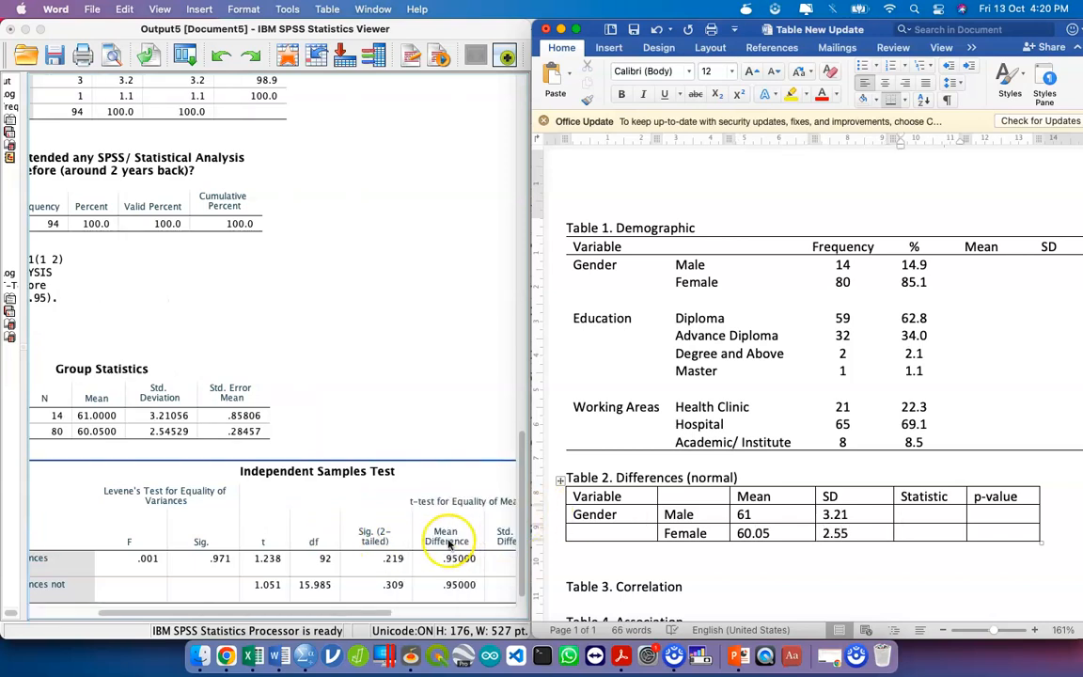
scroll(450, 543, left, 1)
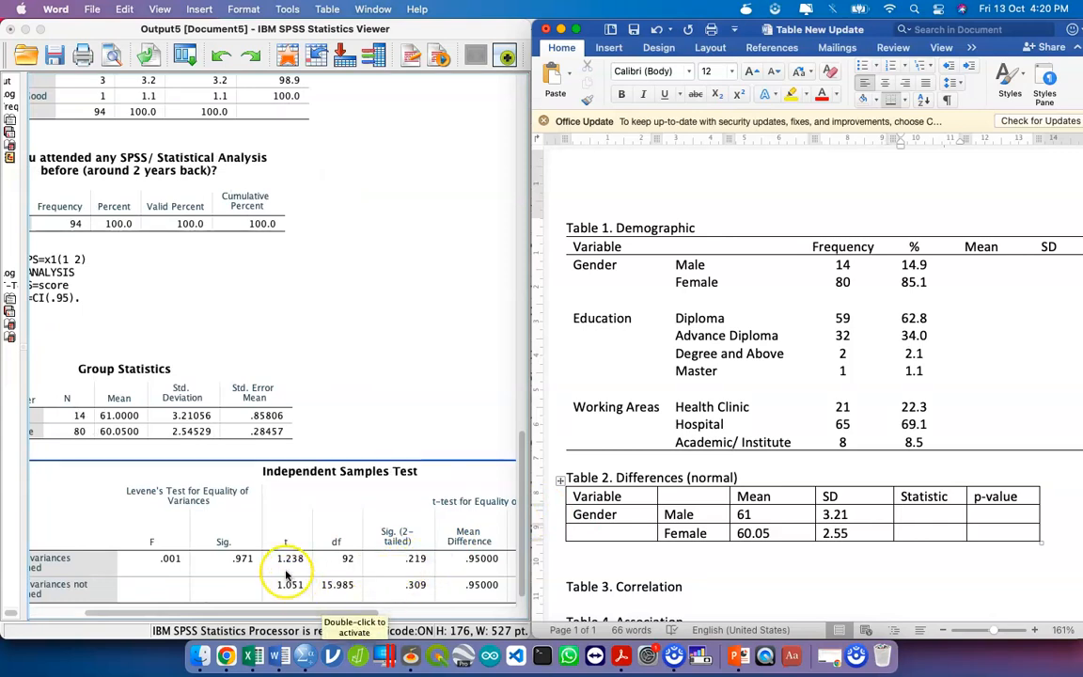
click(964, 513)
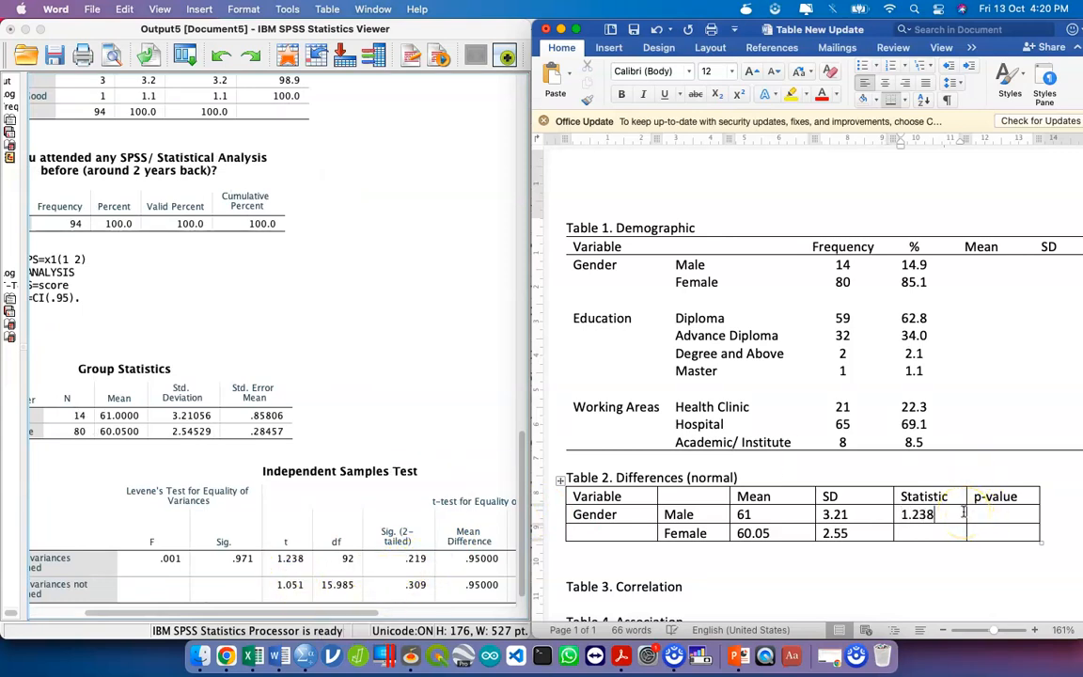
key(Tab)
click(918, 527)
key(Tab)
key(Tab)
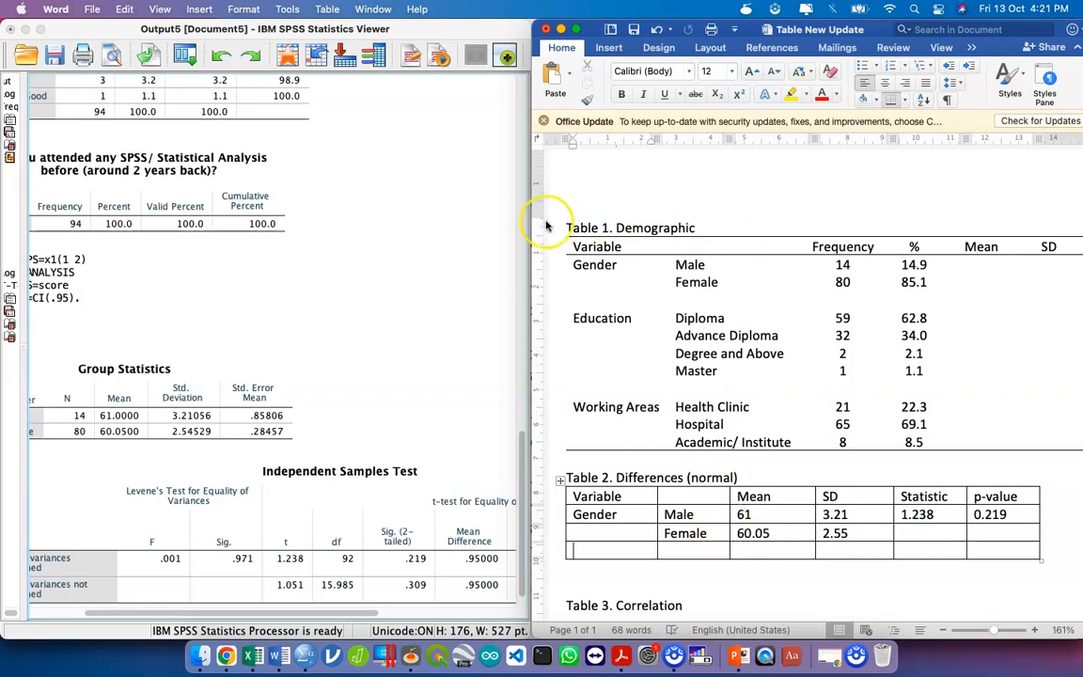
Widen the document window again and bring Table 2 into closer view
drag(533, 217, 188, 217)
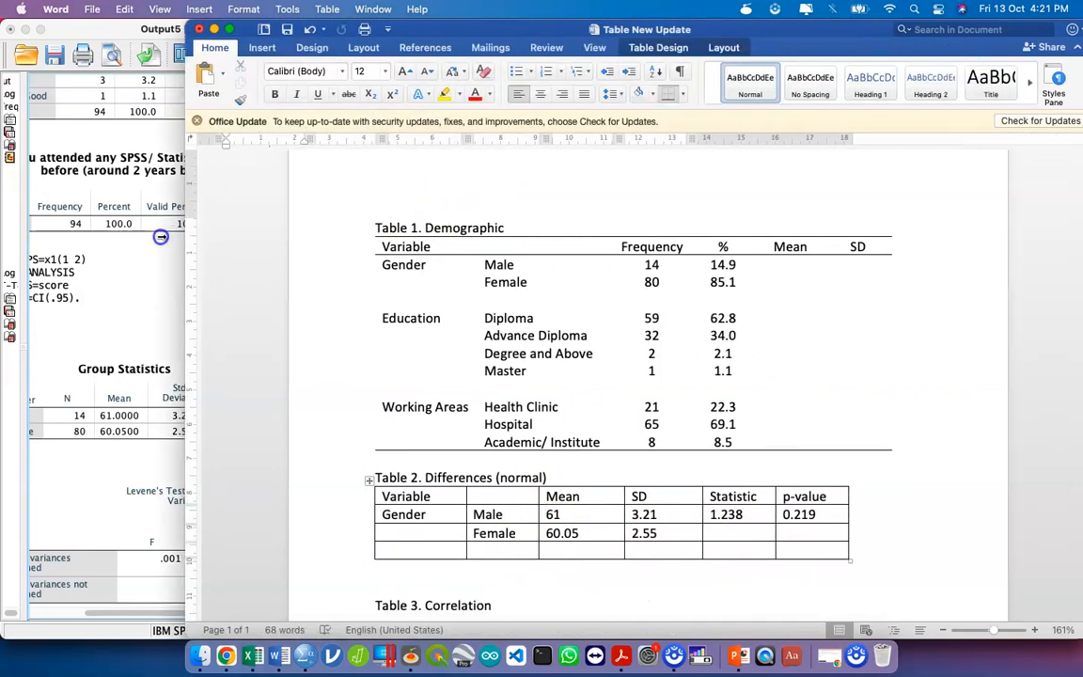
scroll(594, 439, up, 3)
scroll(593, 439, down, 2)
scroll(592, 439, down, 2)
scroll(592, 439, down, 4)
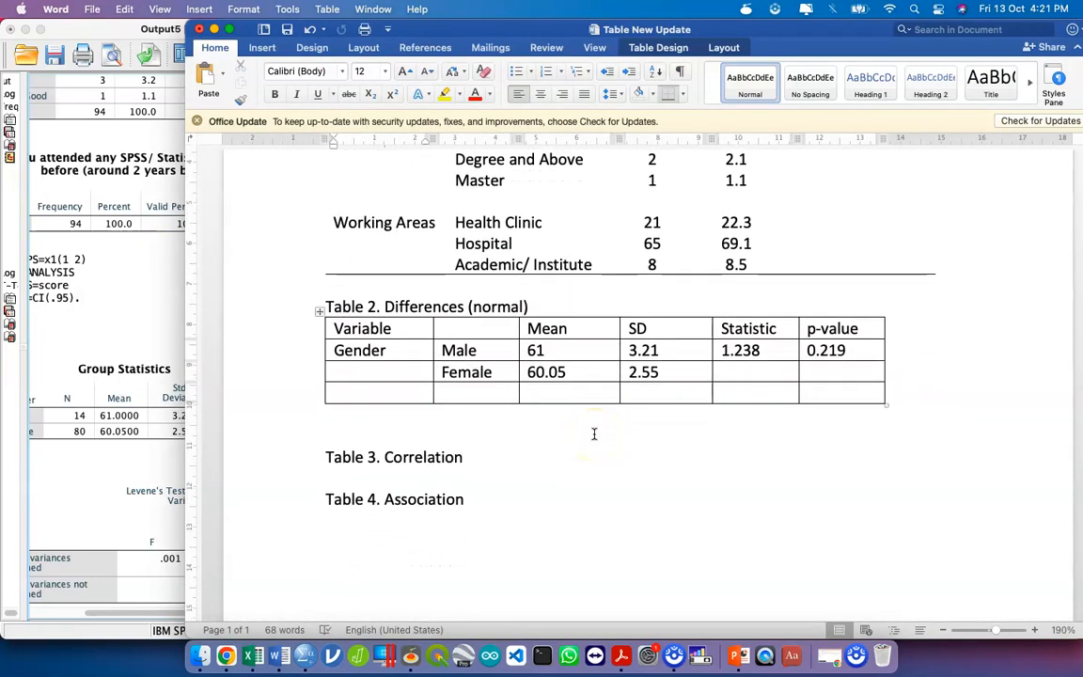
Remove all borders from the whole of Table 2
click(462, 357)
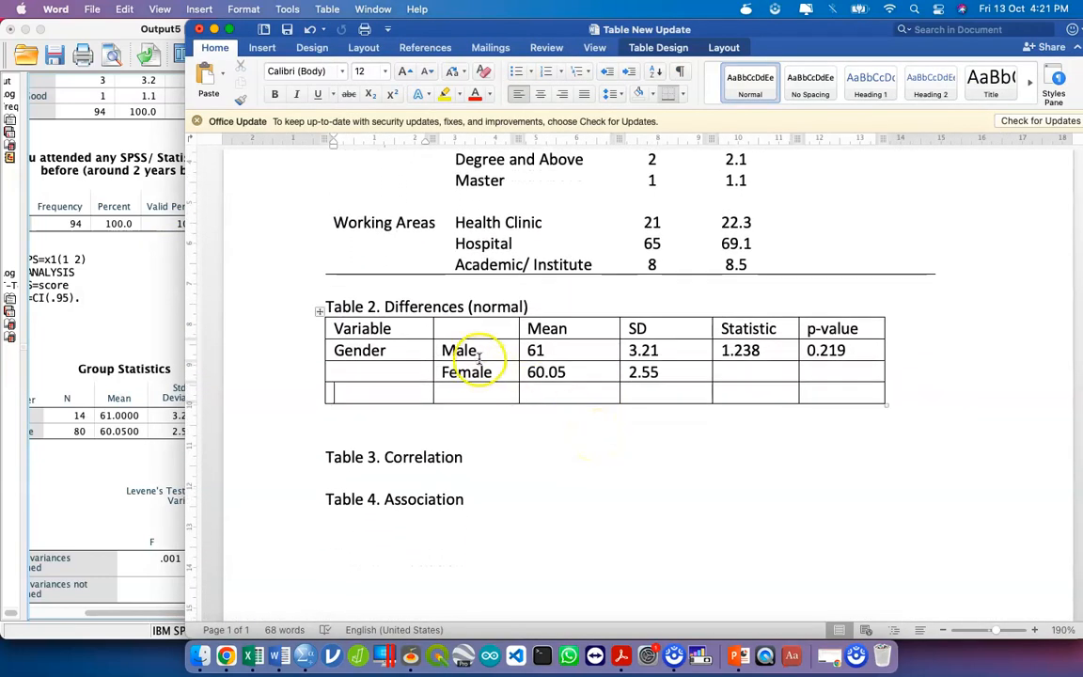
click(320, 312)
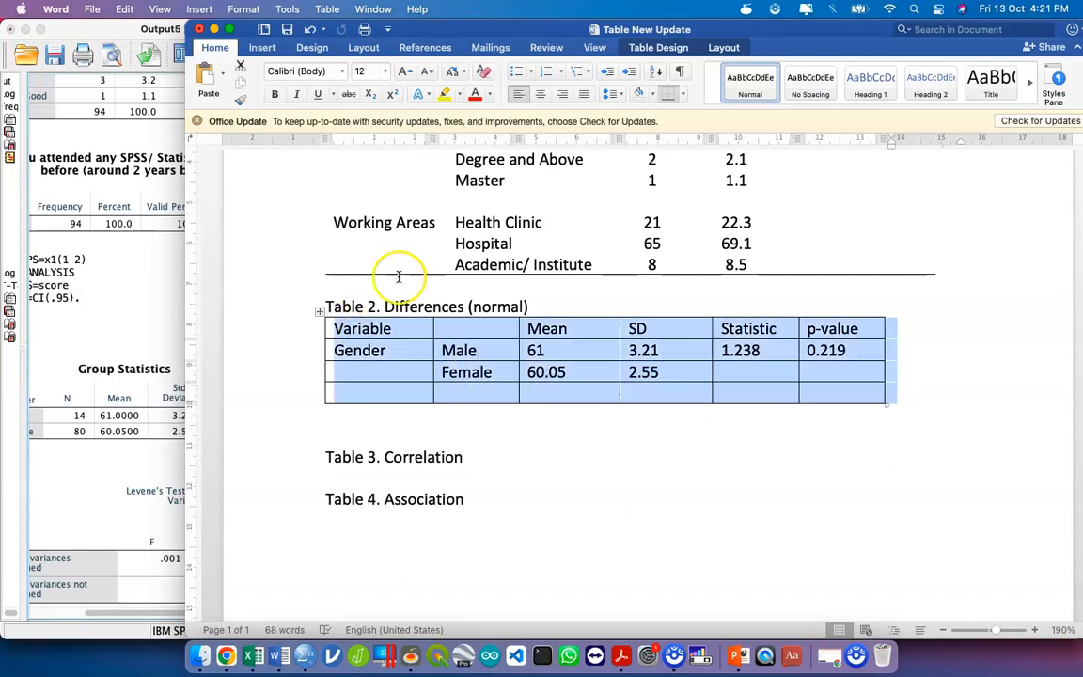
click(663, 47)
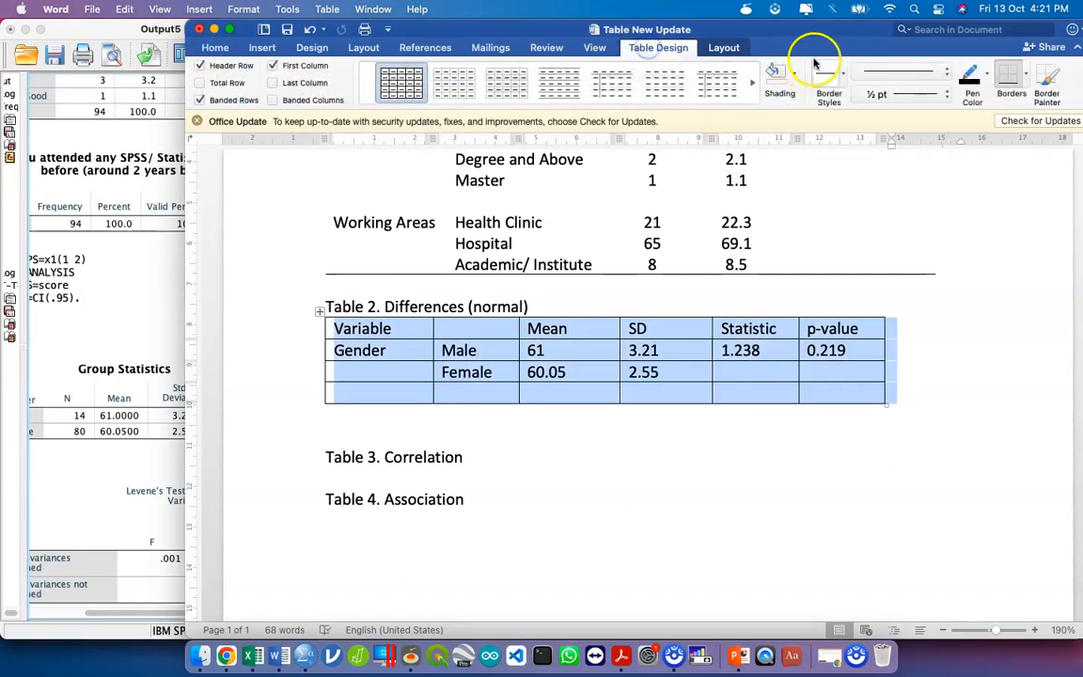
click(1025, 83)
click(976, 183)
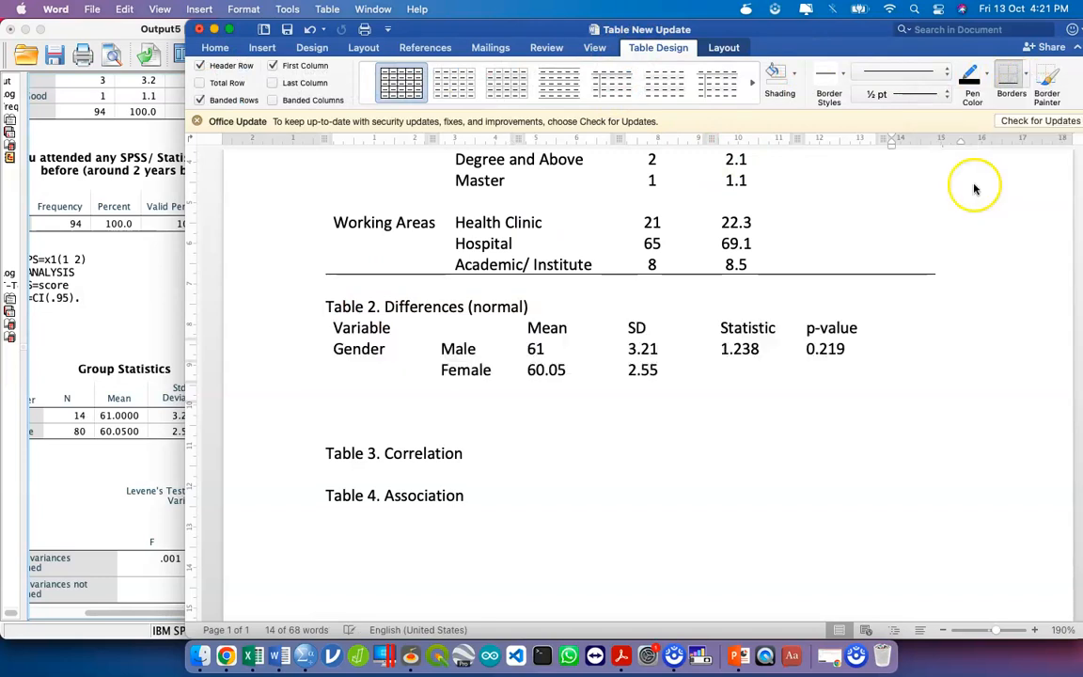
Add bottom and top borders to Table 2's header row and a bottom border to its last row
click(252, 298)
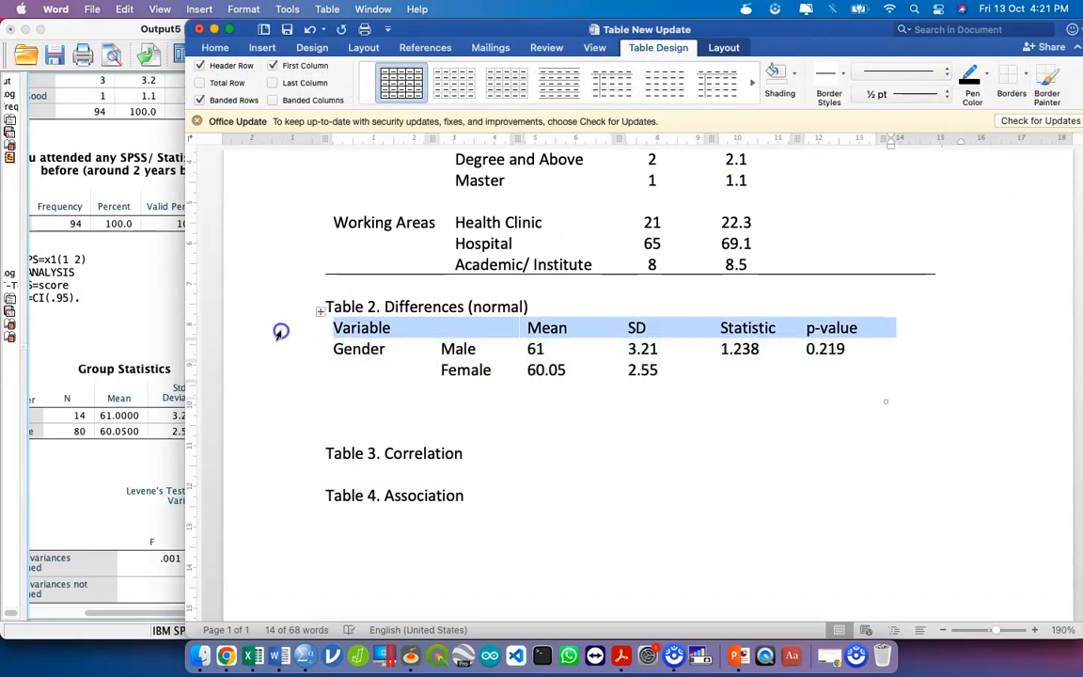
click(1024, 85)
click(1024, 99)
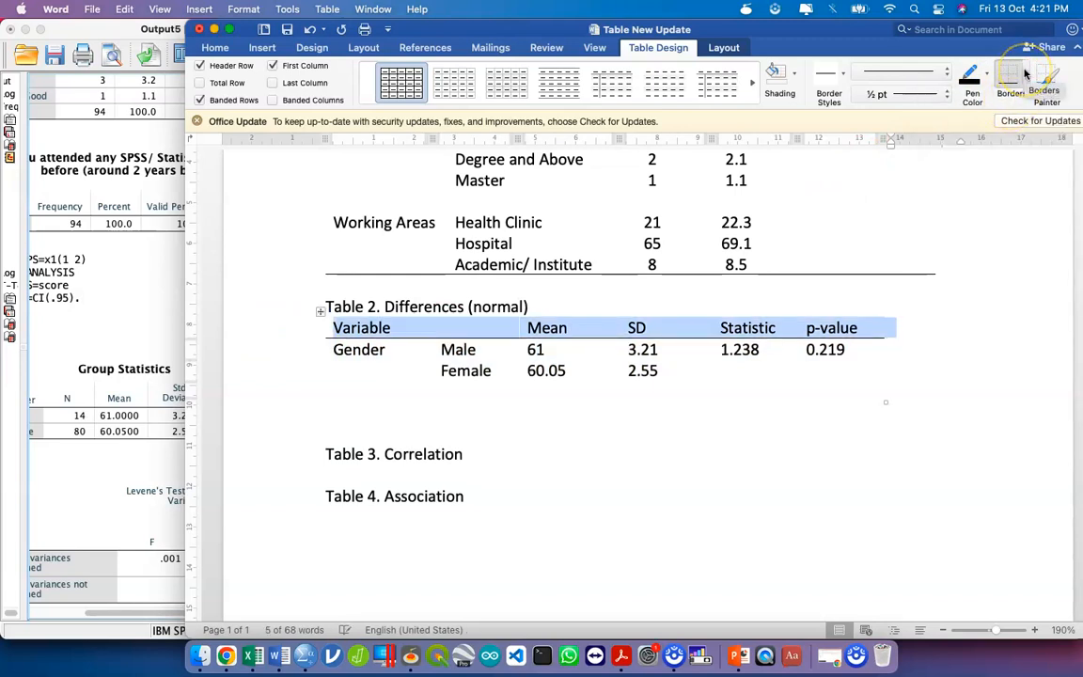
click(1025, 73)
click(983, 116)
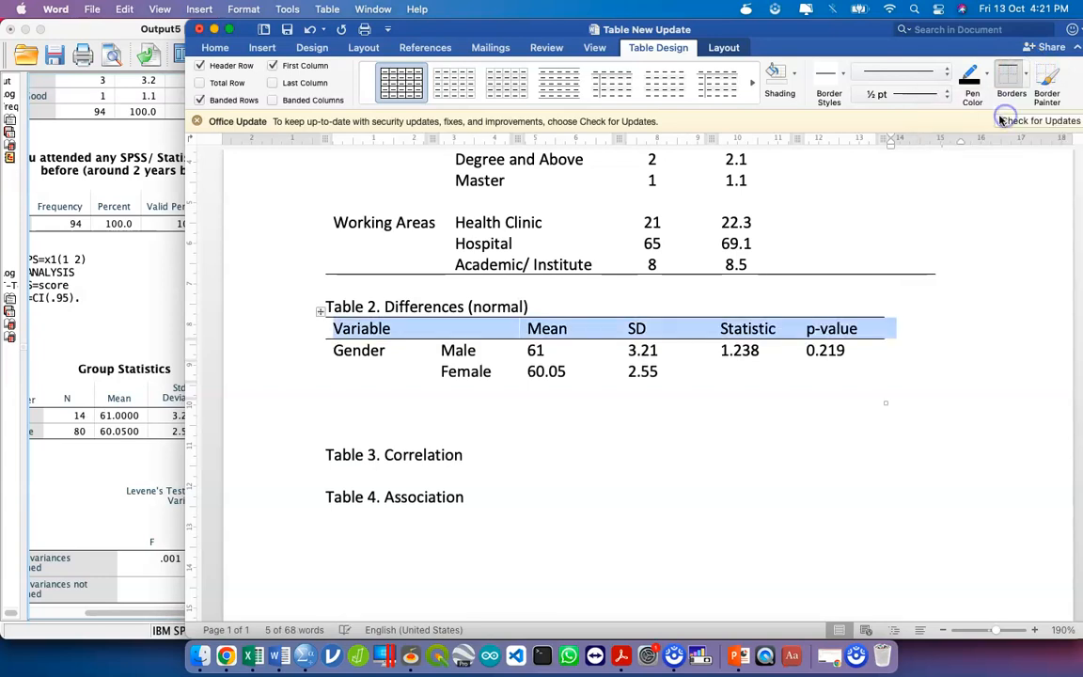
click(310, 392)
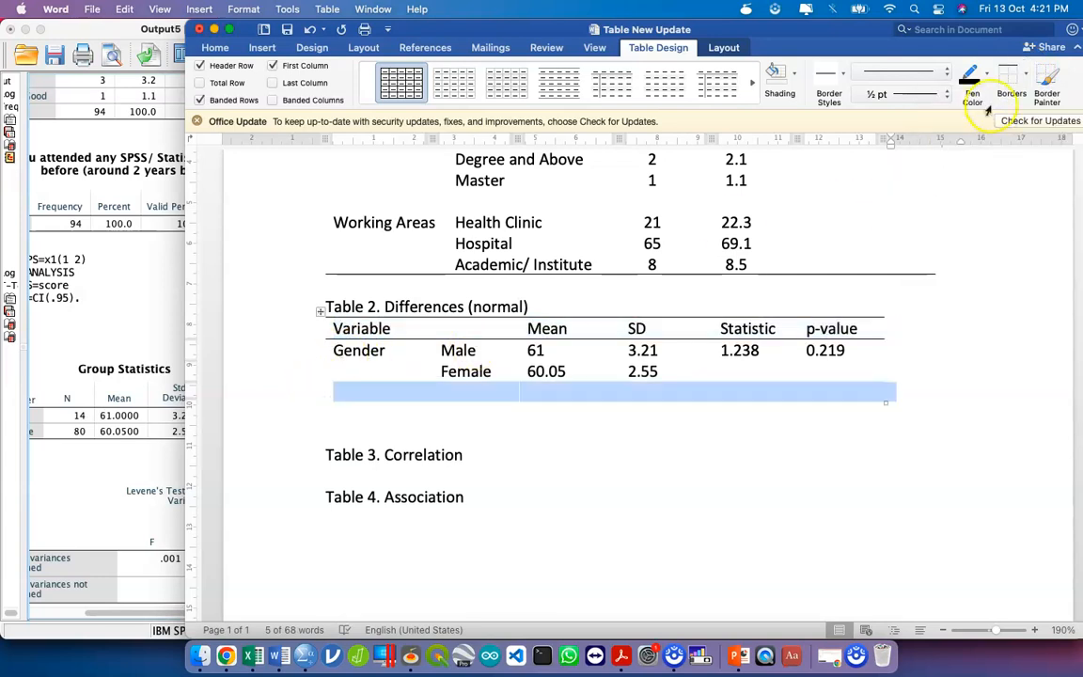
click(1025, 83)
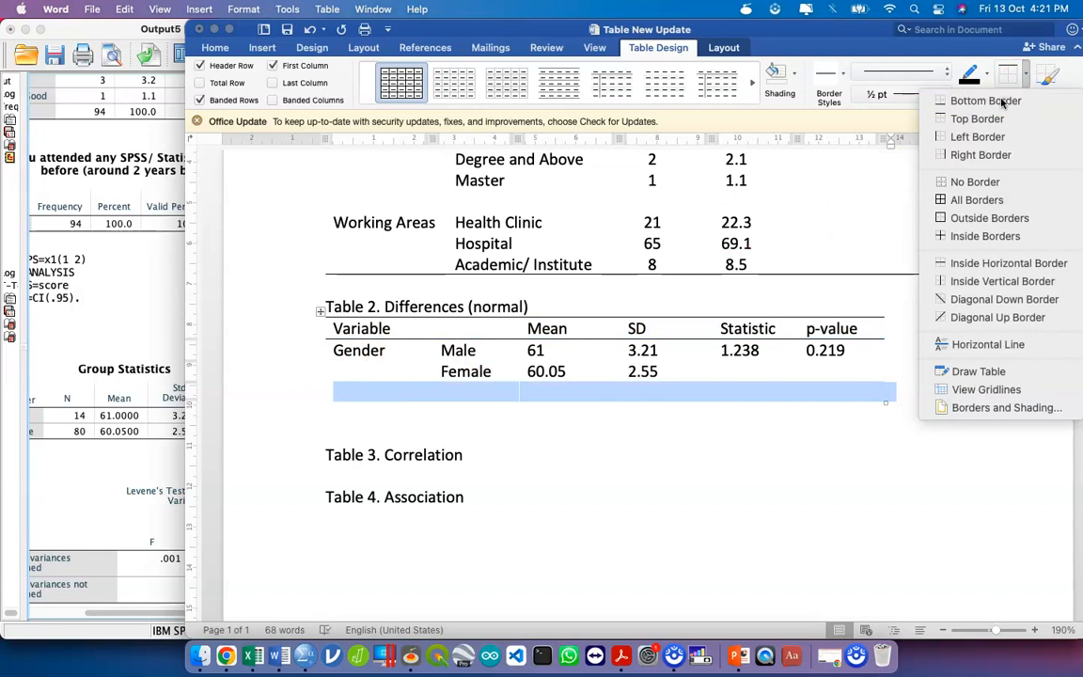
click(969, 99)
Add the caption "Table 3. Differences (xnormal)" above the Table 3. Correlation caption, followed by a new line
click(547, 470)
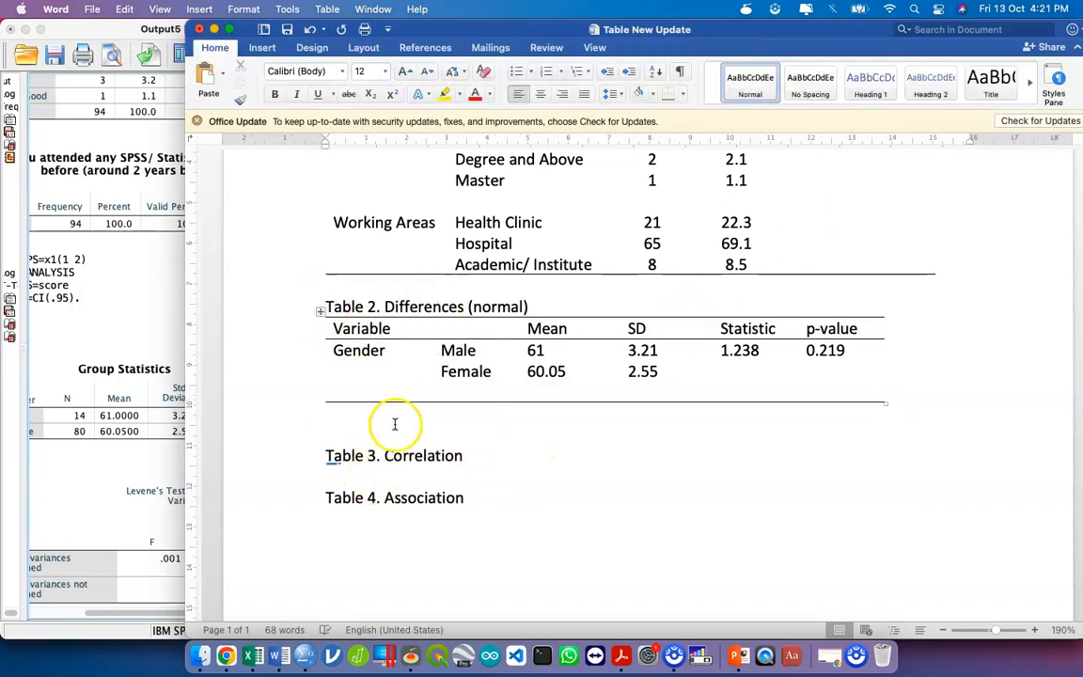
key(Return)
text(Tab)
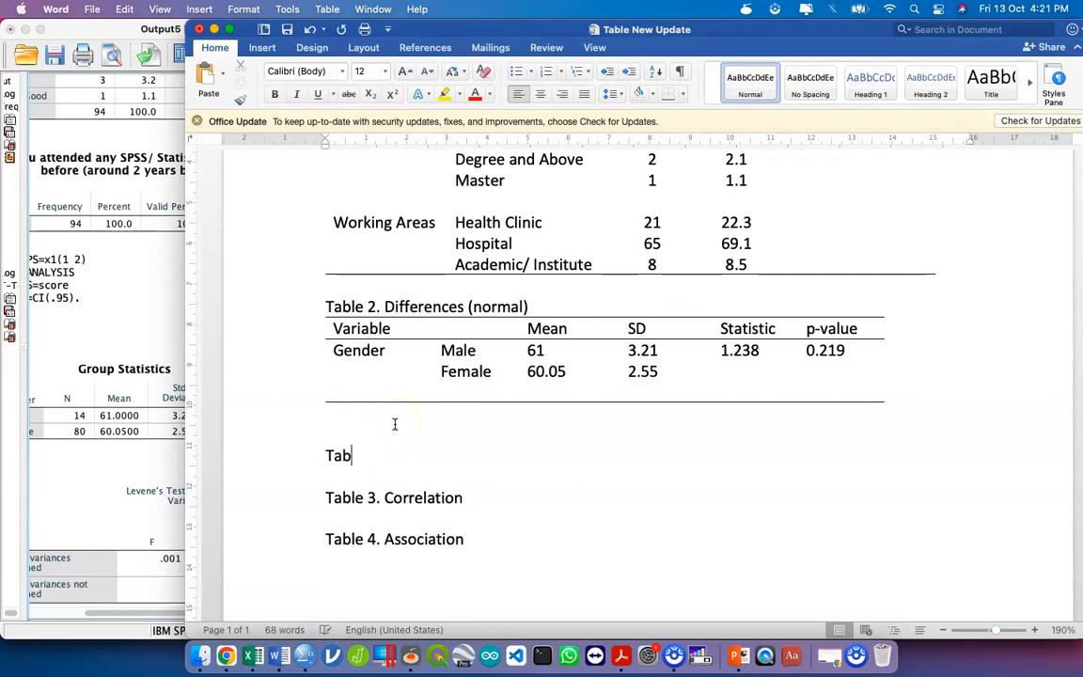
text(le 3. Difference)
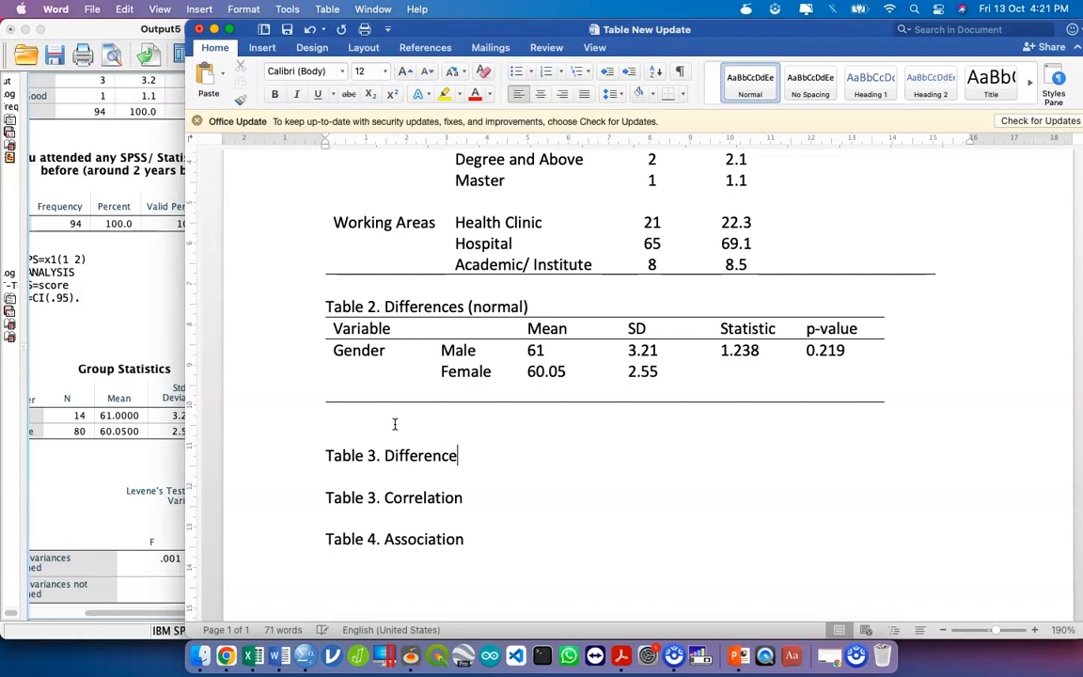
text(s (x)
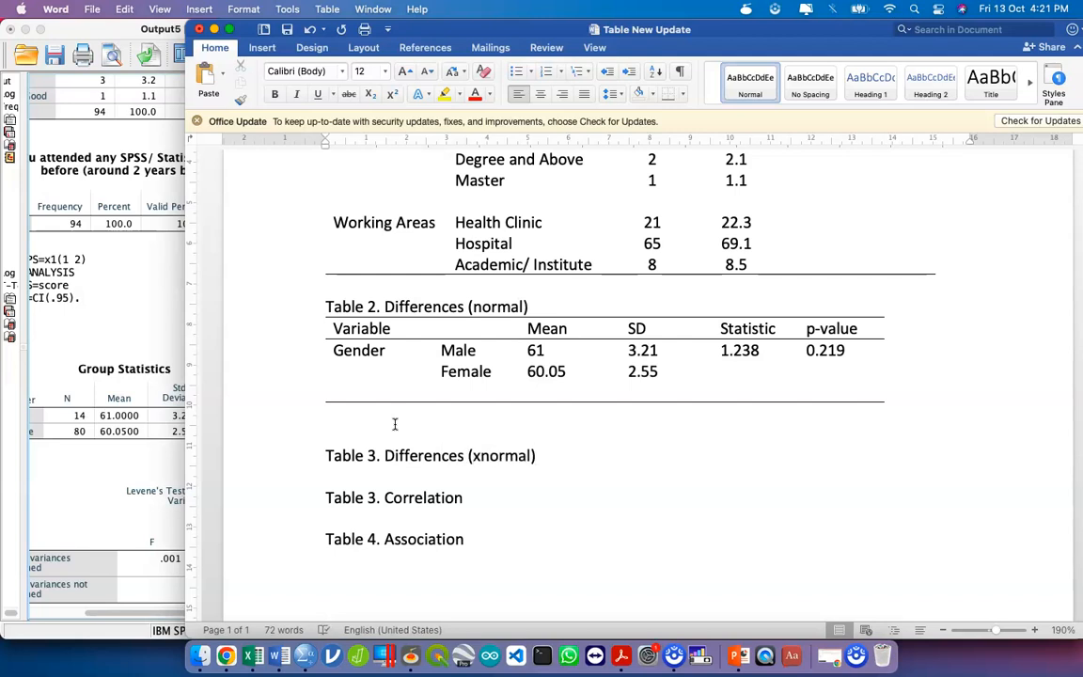
text(normal))
key(Return)
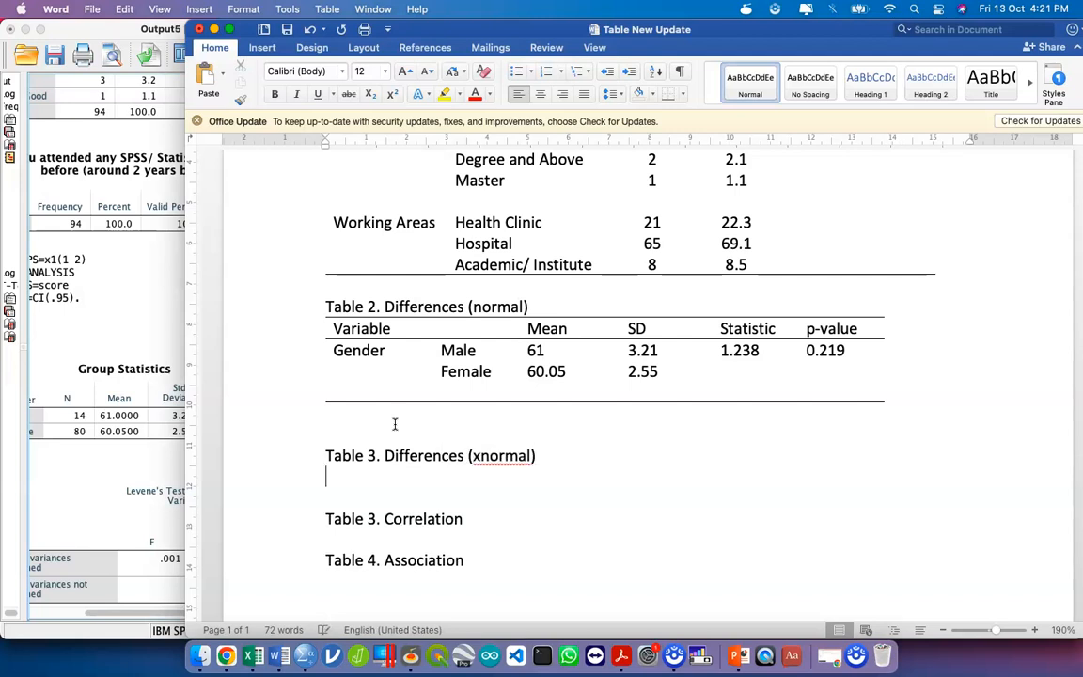
Insert a table with seven columns and three rows below the Table 3. Differences (xnormal) caption
click(263, 49)
click(254, 75)
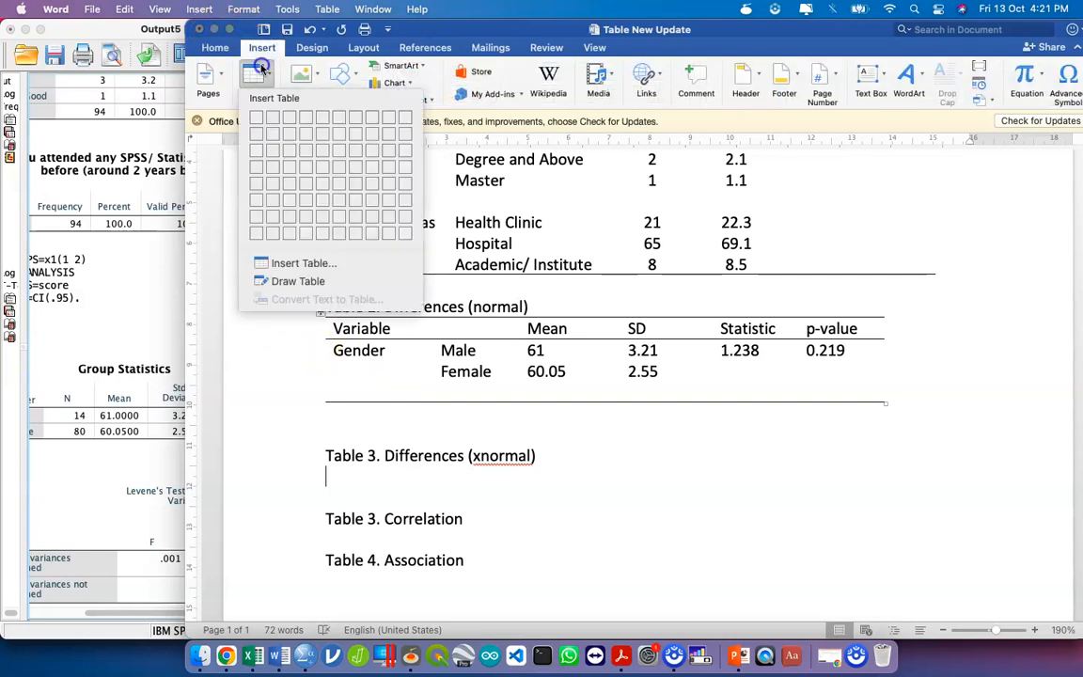
click(357, 150)
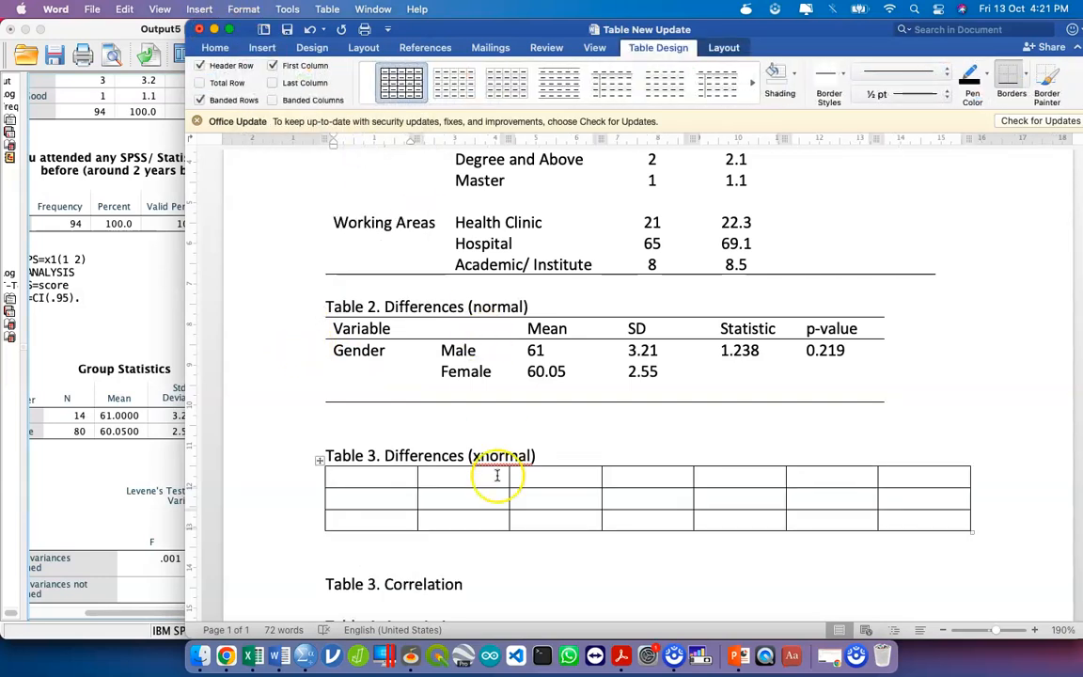
Relabel the Table 2 variable as Race with the groups Malay, Chinese and Indian
click(518, 392)
click(384, 349)
key(BackSpace)
key(BackSpace)
key(BackSpace)
key(BackSpace)
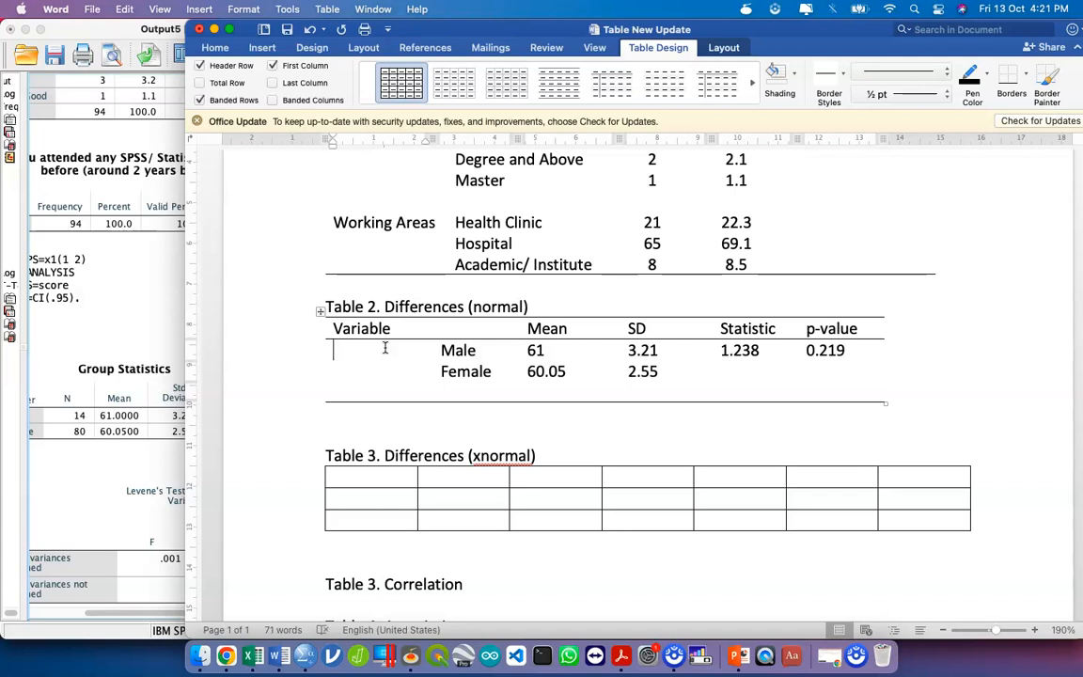
text(Race)
key(Tab)
text(M)
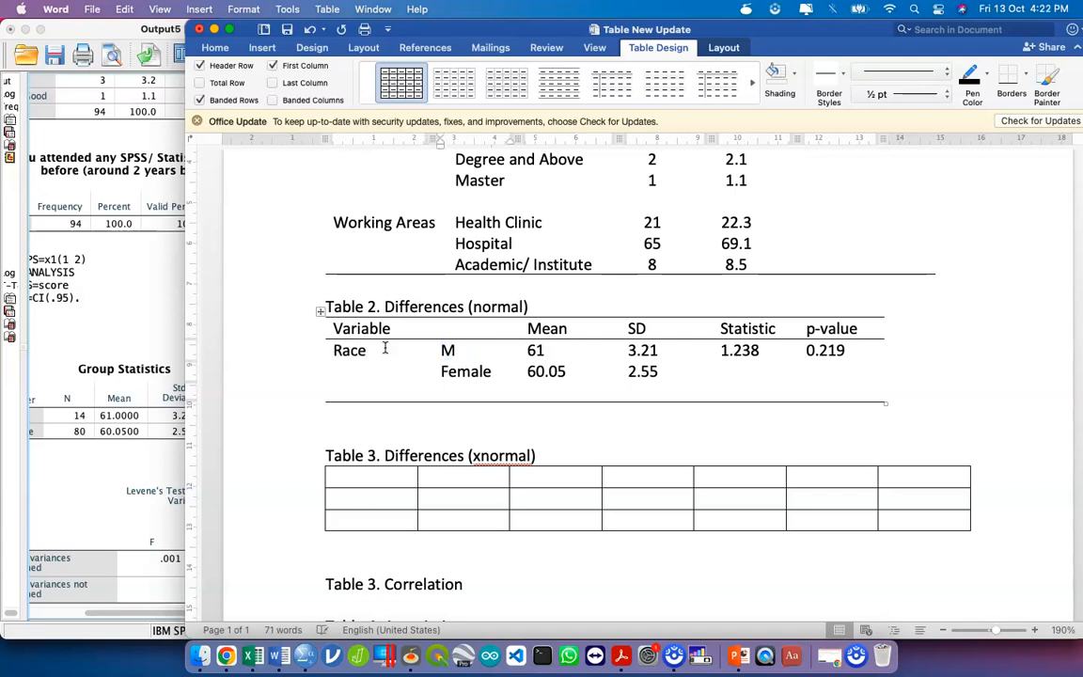
key(Down)
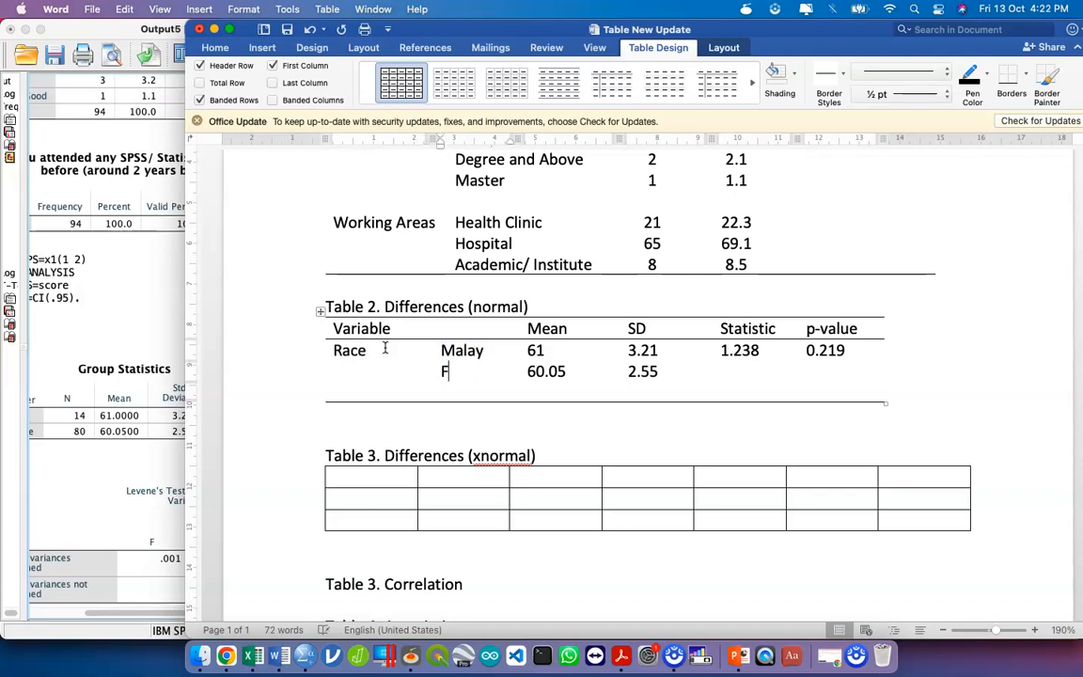
text(Indian)
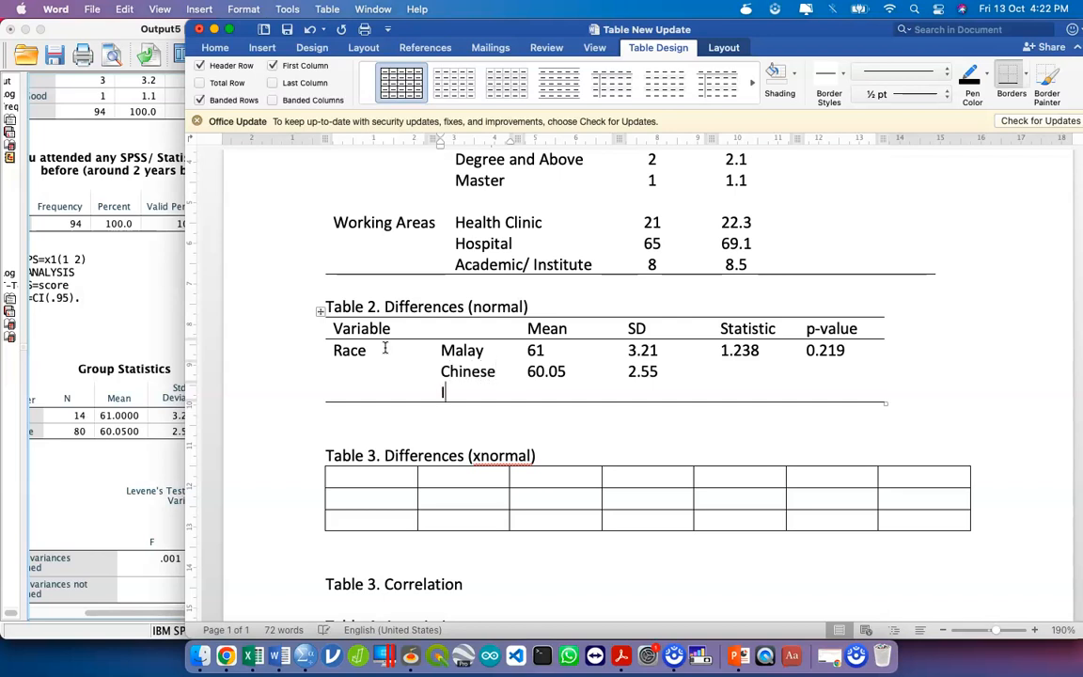
key(Up)
key(Up)
key(shift+Down)
key(shift+Down)
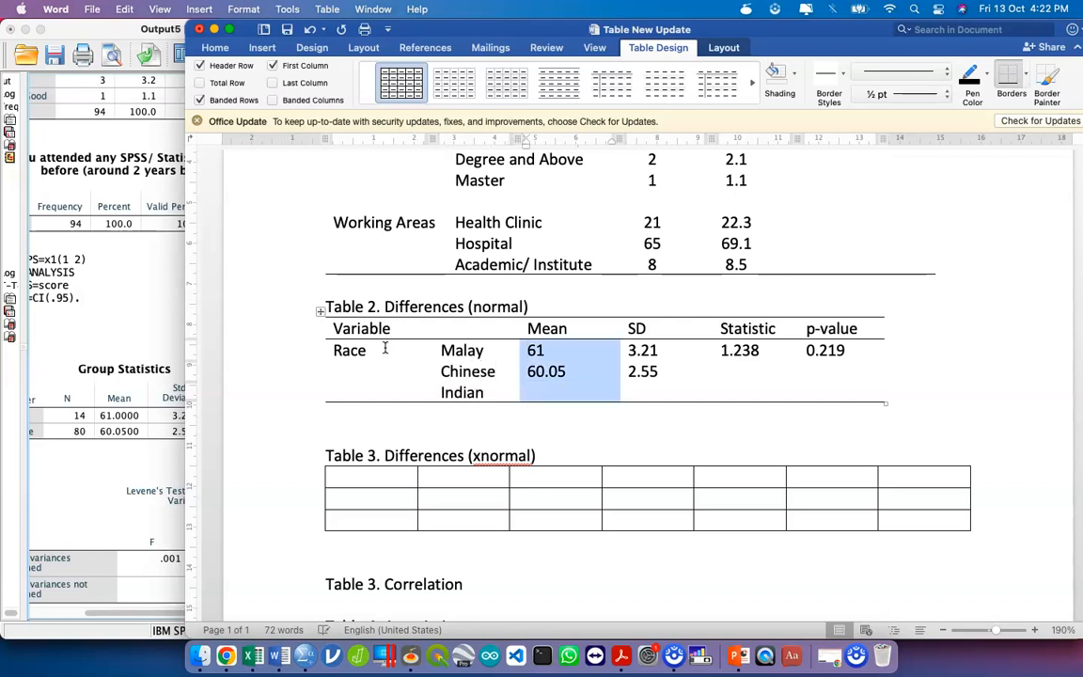
key(shift+Right)
key(Tab)
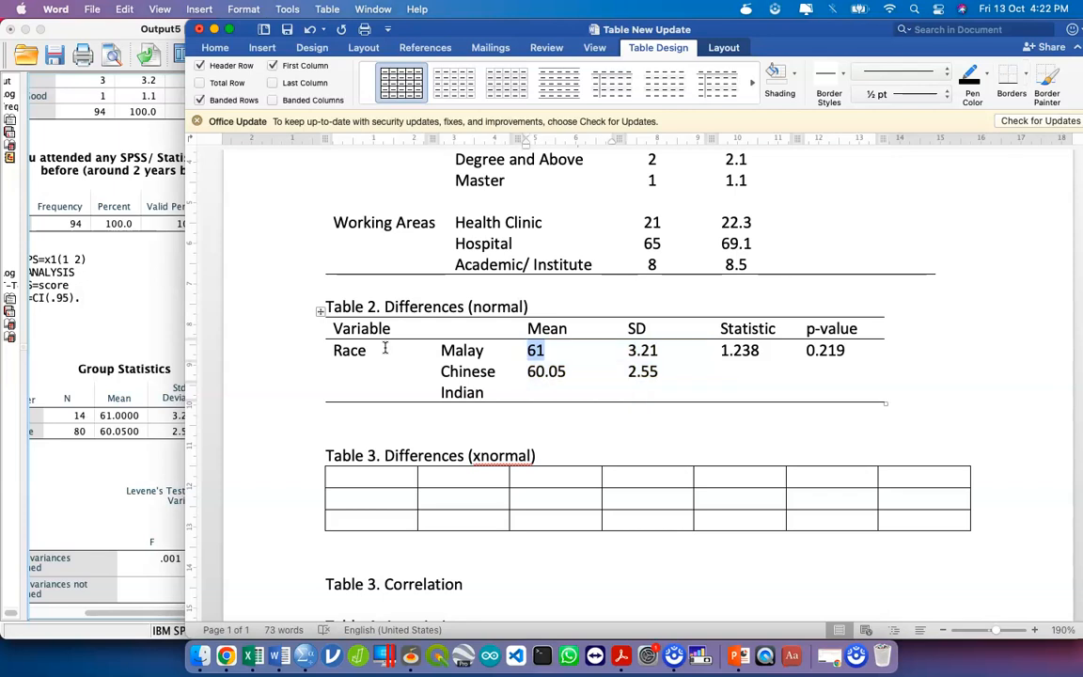
Merge the three Statistic cells beside the Race groups in Table 2 and center the value horizontally and vertically
drag(751, 352, 754, 394)
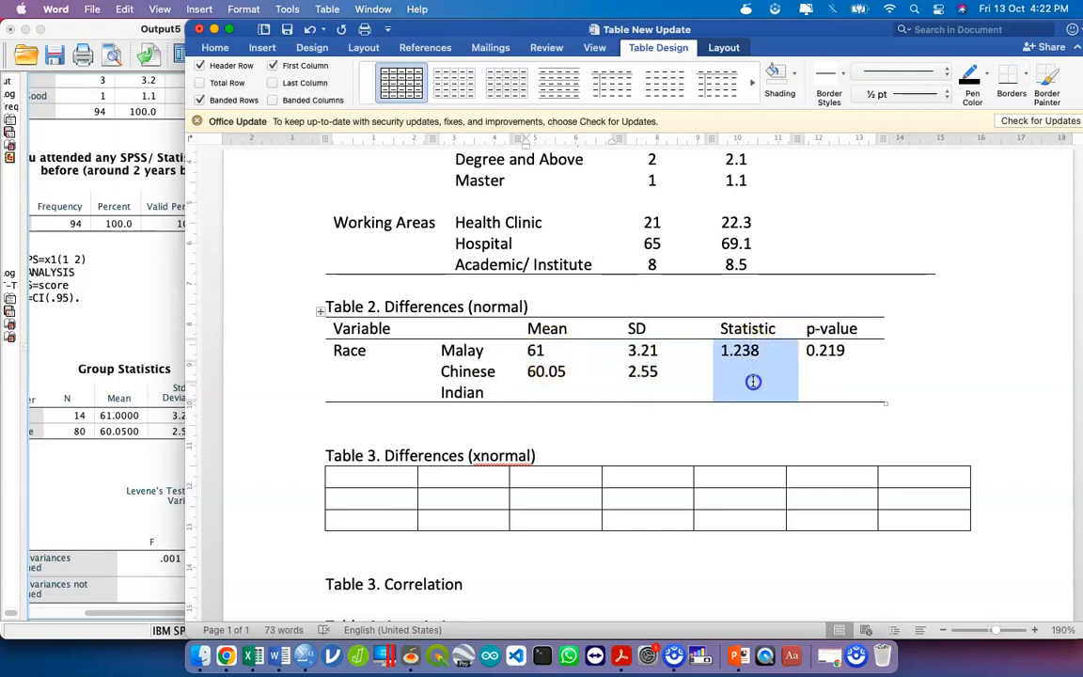
click(724, 49)
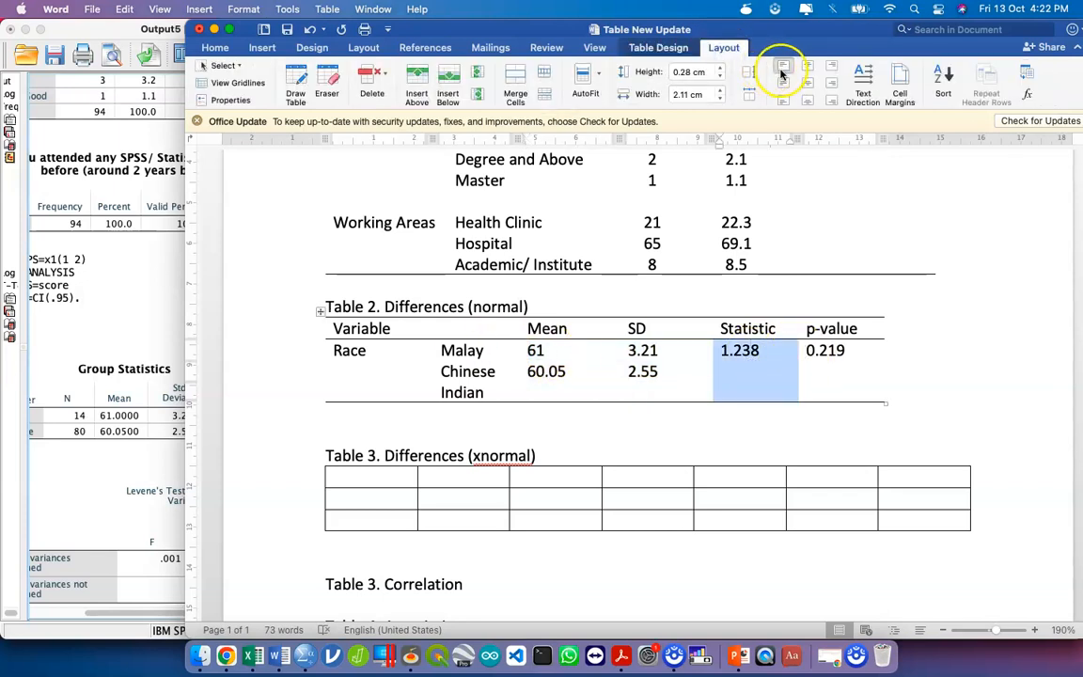
right_click(752, 360)
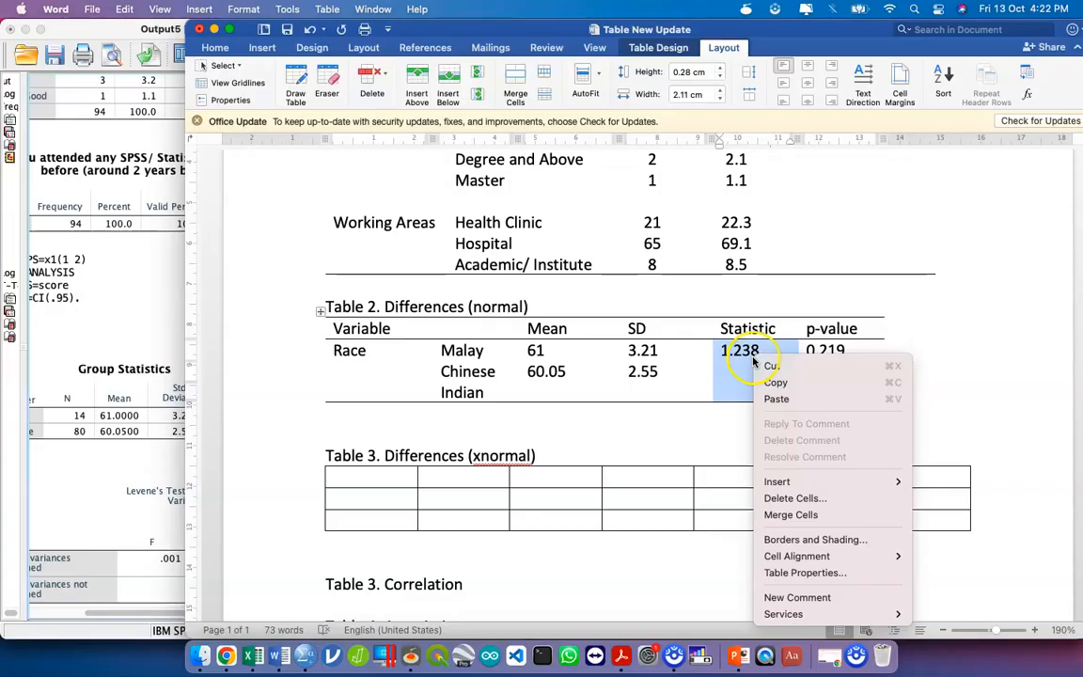
click(788, 516)
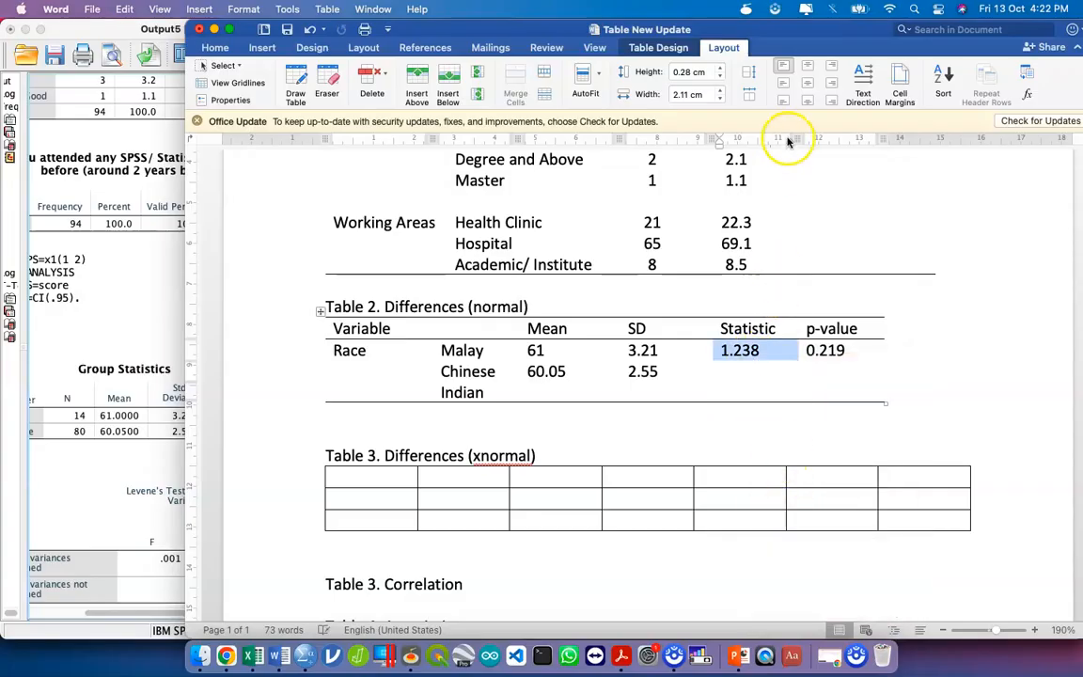
click(809, 83)
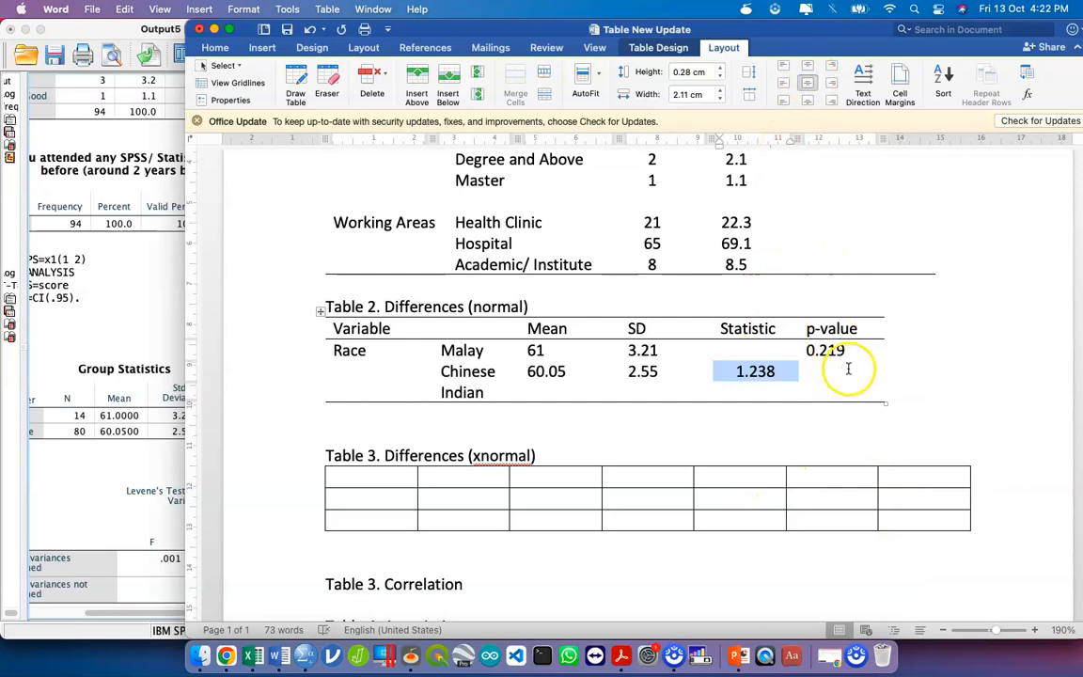
Center the p-value cells beside the Race groups in Table 2 and merge them into one cell
drag(851, 355, 849, 385)
click(806, 84)
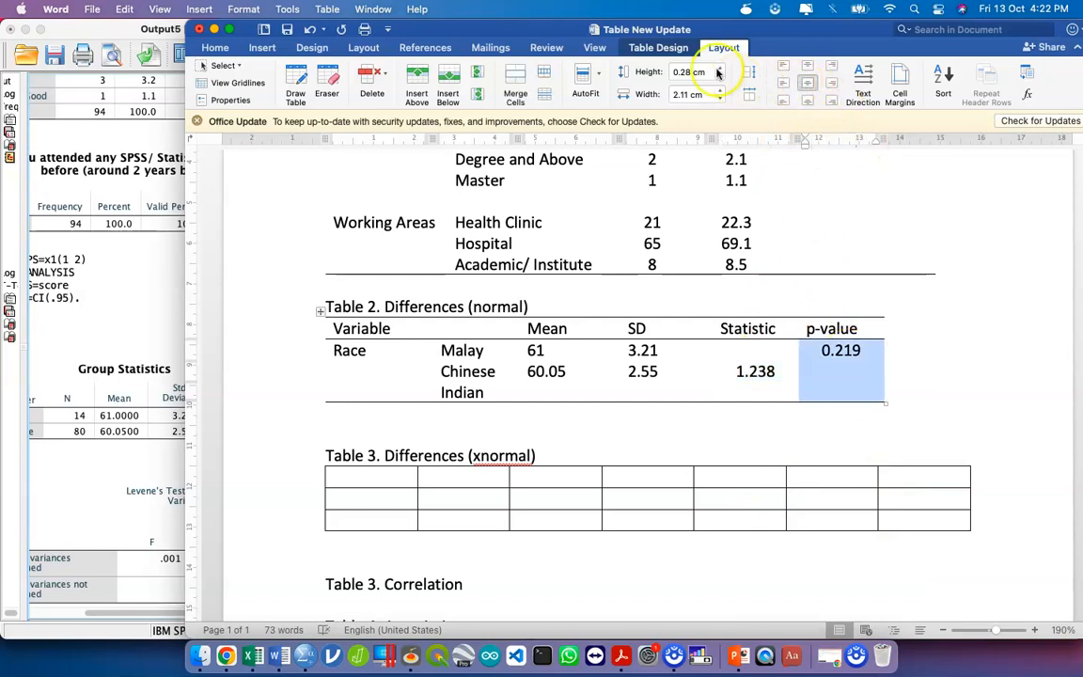
right_click(836, 352)
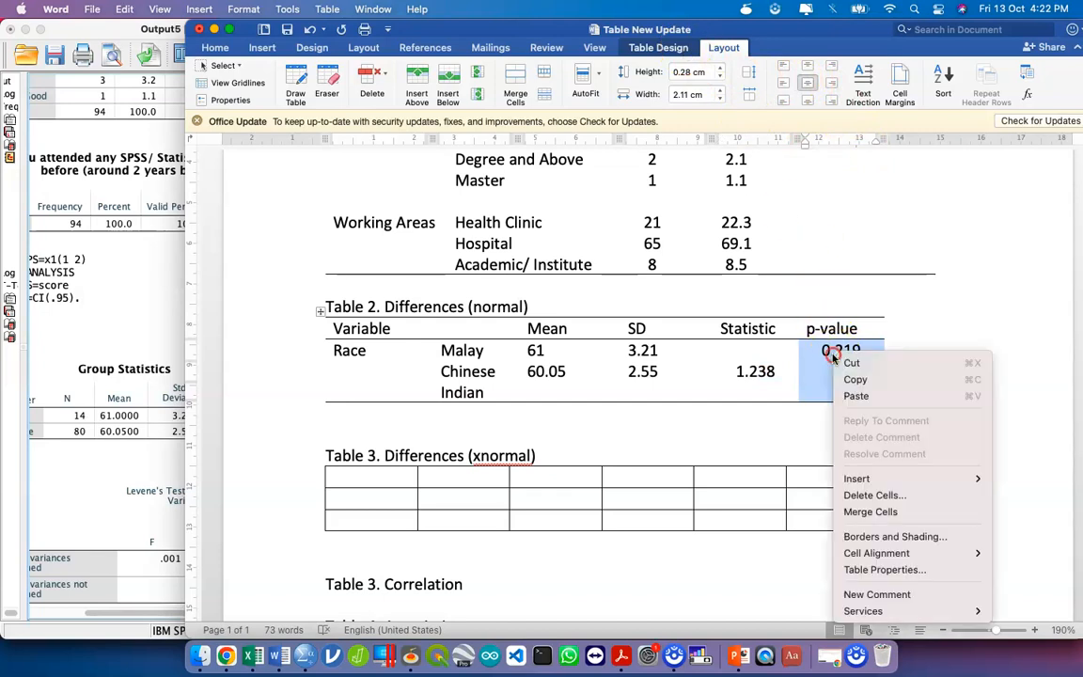
click(874, 510)
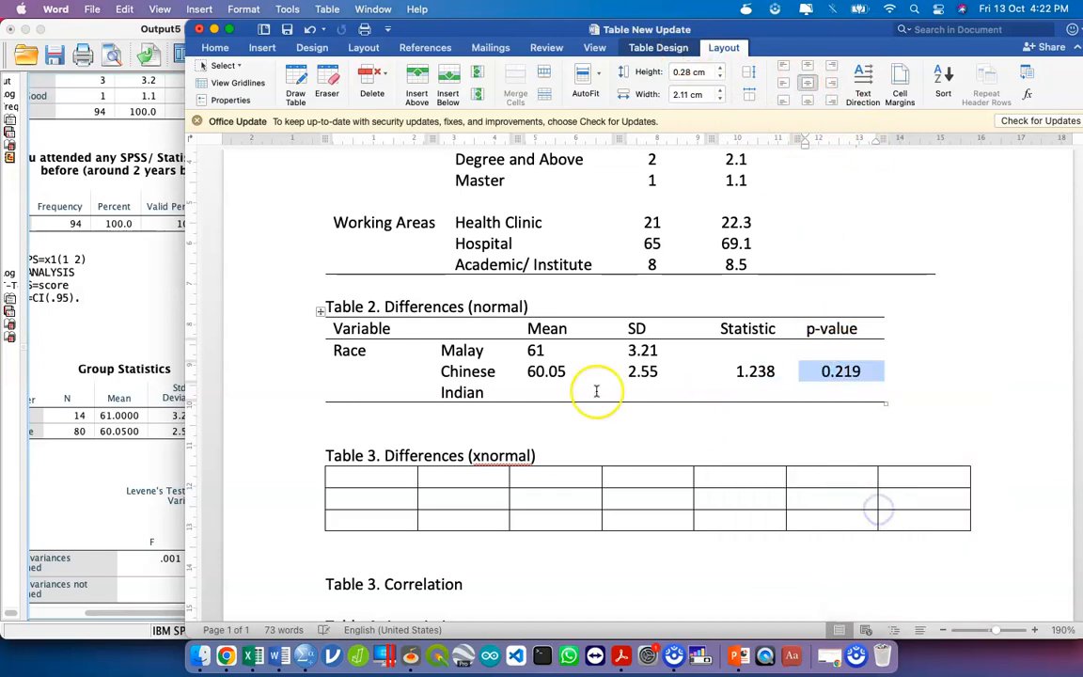
Enter mean 55 and SD 2.31 in the Indian row of Table 2
click(561, 387)
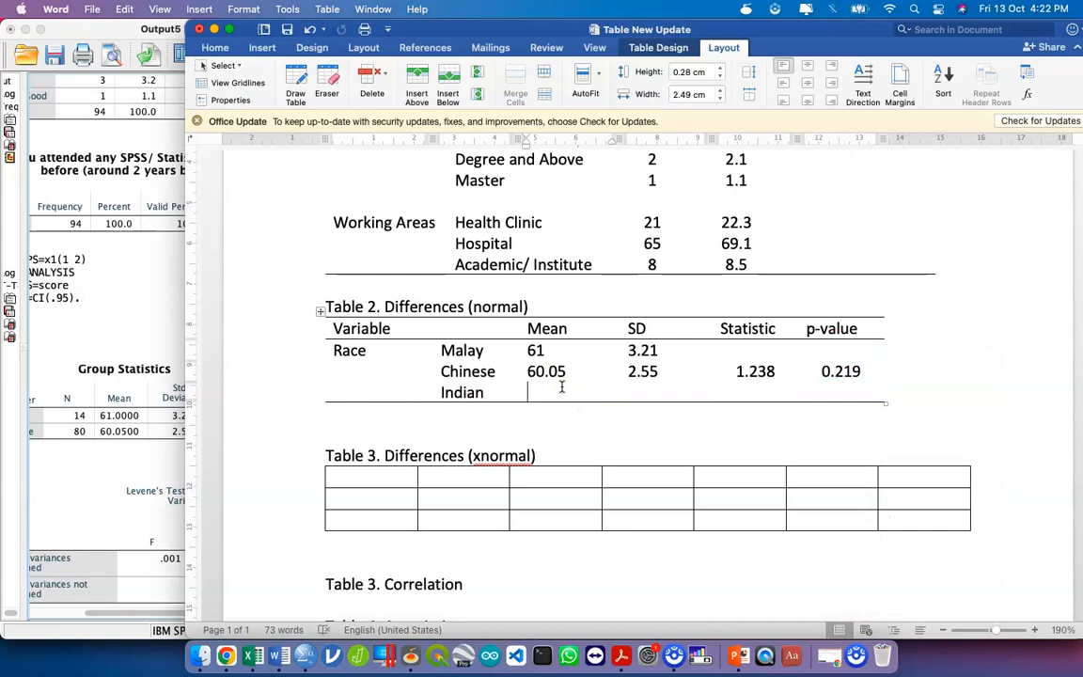
key(Tab)
text(2.31)
key(Tab)
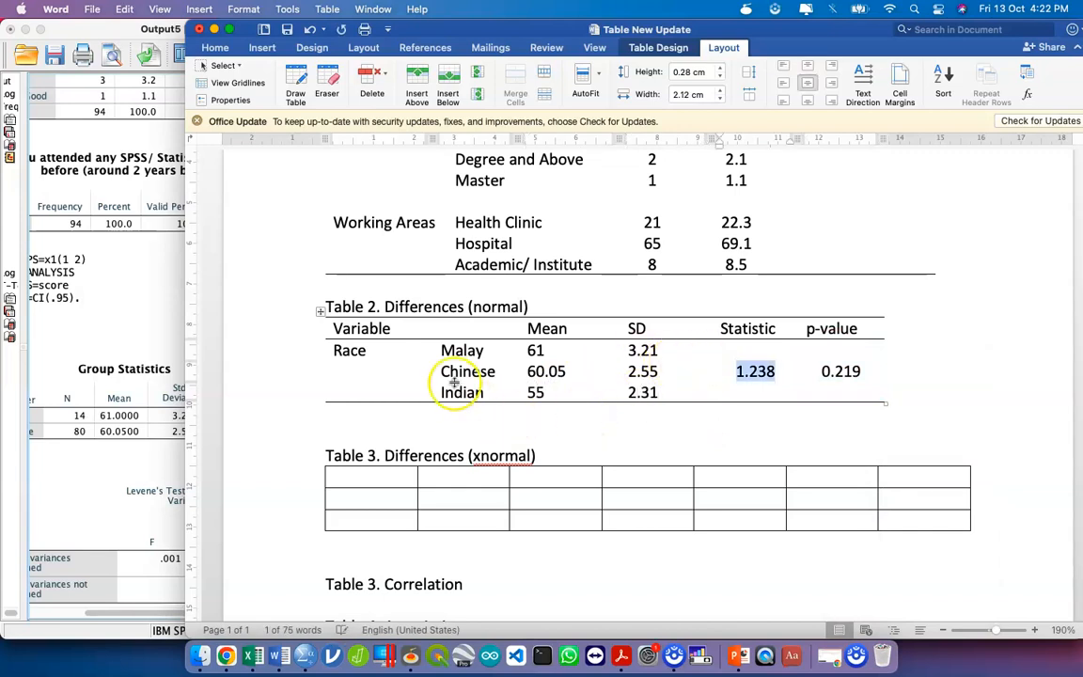
click(568, 308)
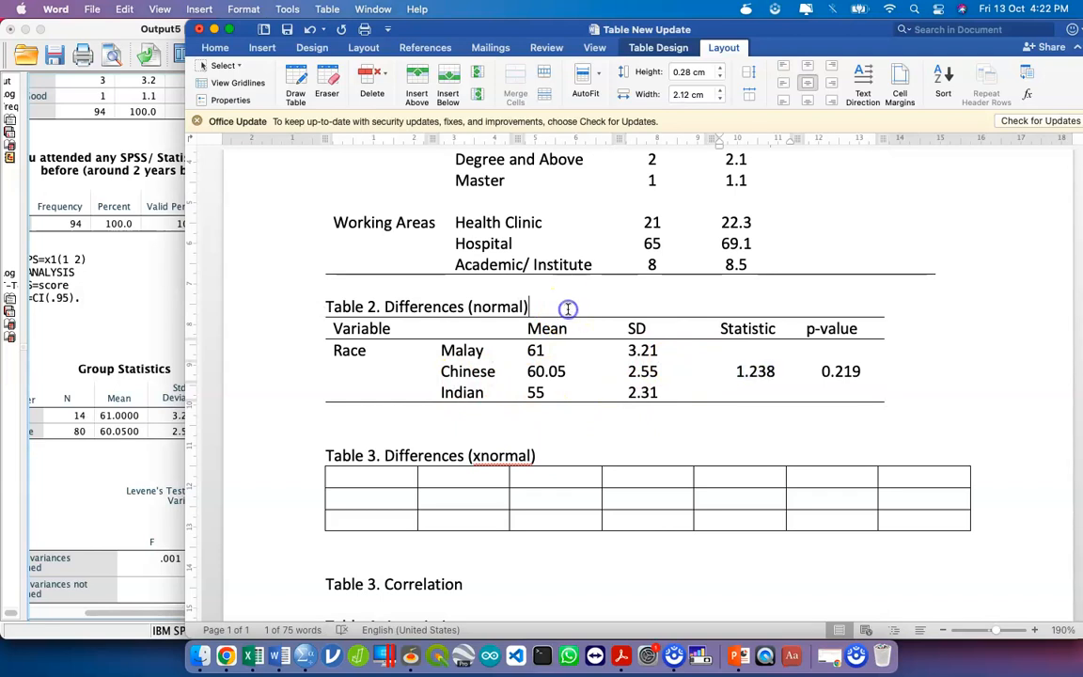
Enter the headings Variable, Median and IQR in Table 3 and label the rows below as Gender with the groups Male and Female
click(430, 517)
click(370, 481)
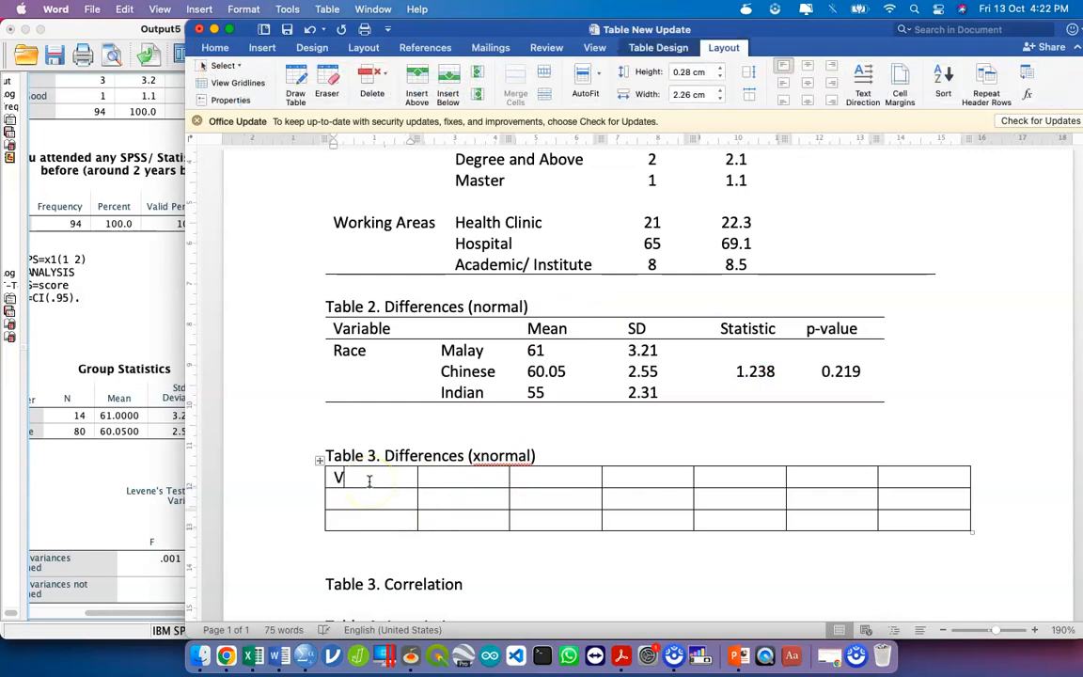
key(Down)
key(Left)
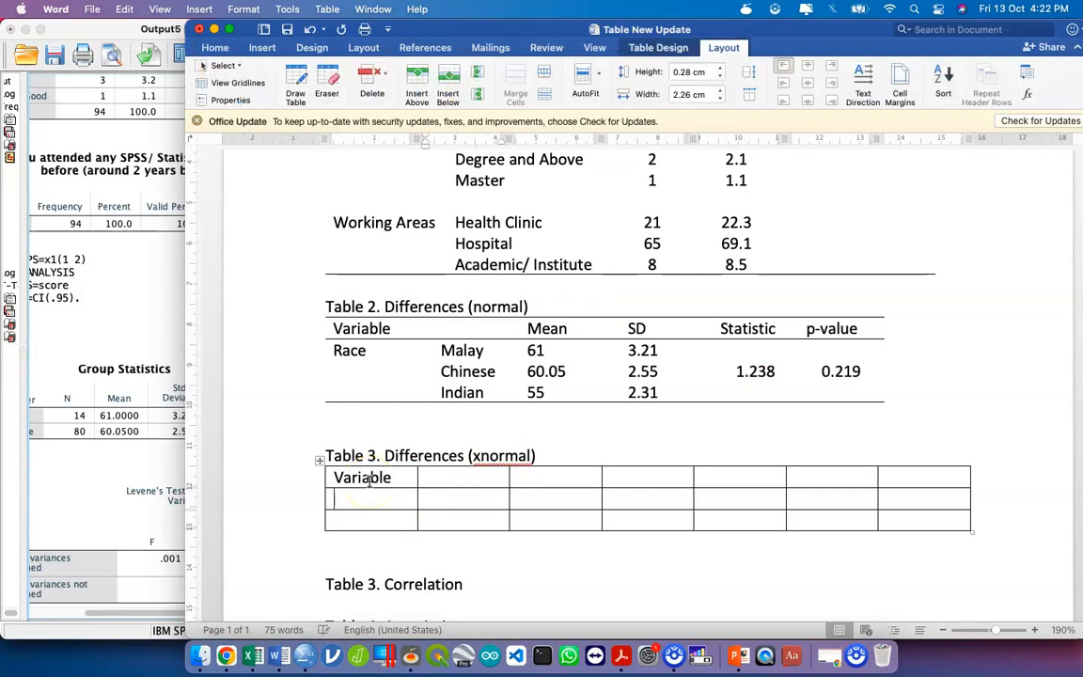
key(Tab)
text(Gender)
key(Tab)
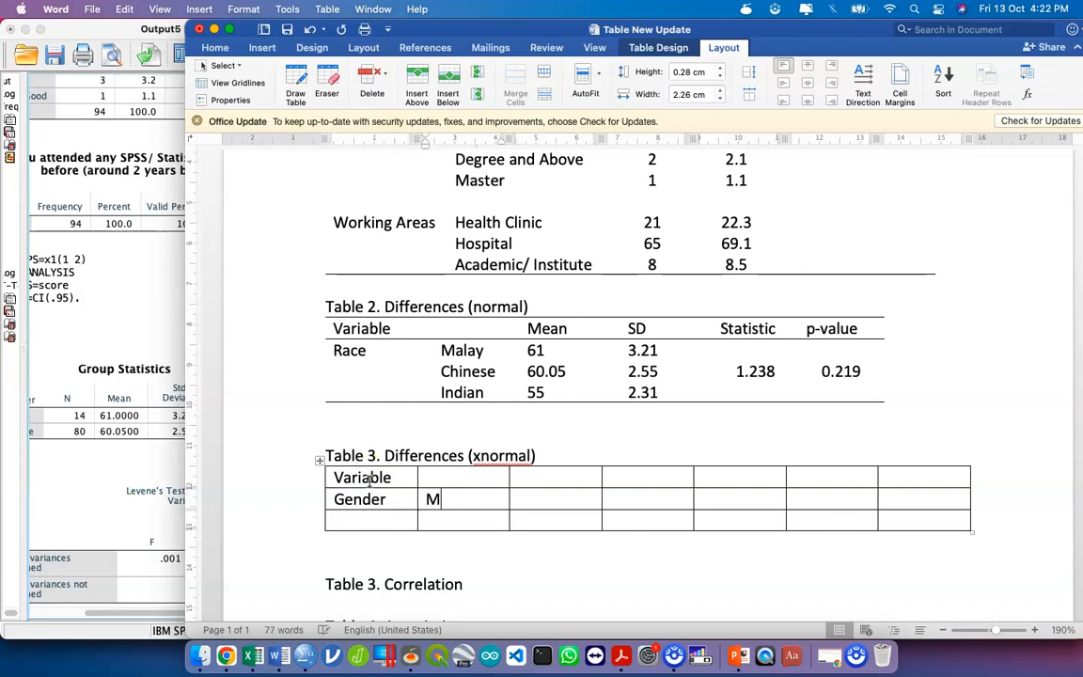
key(Up)
key(Up)
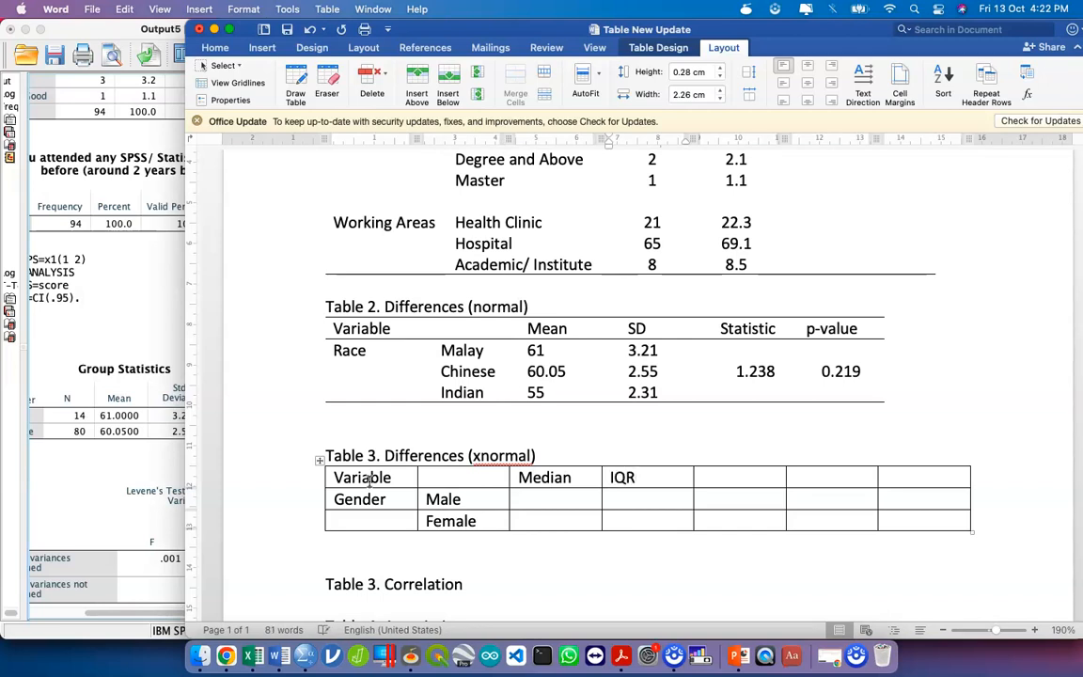
Insert a subheading row above Gender in Table 3 with 25th and 75th under IQR, and add the headings Statistics and p-value
click(274, 499)
right_click(274, 499)
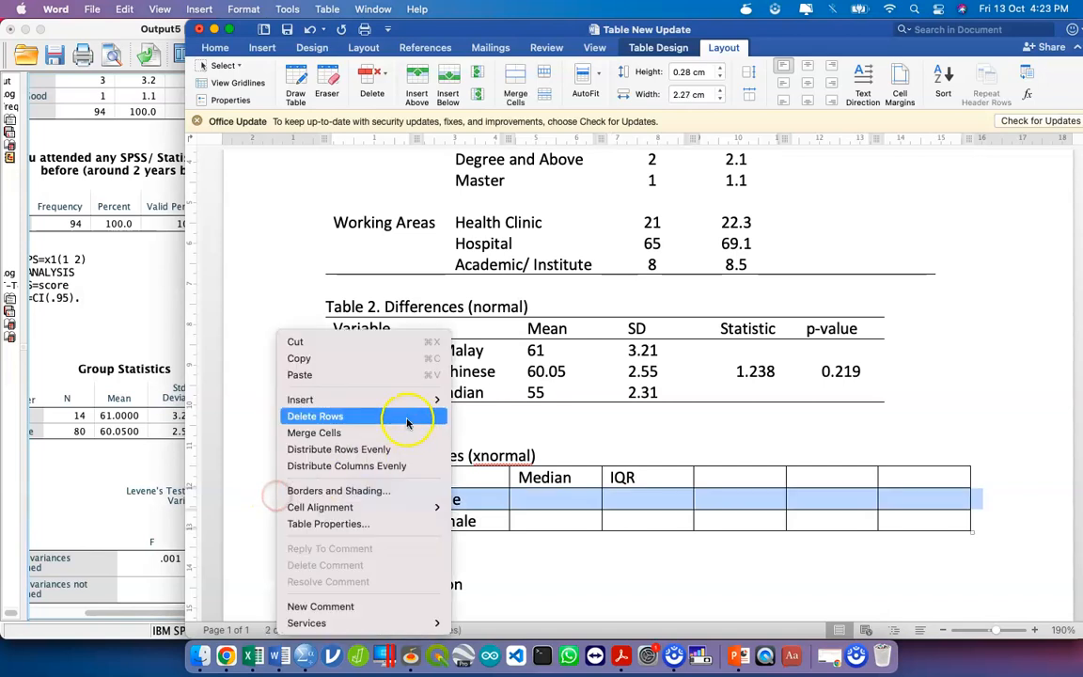
mouse_move(431, 398)
click(517, 433)
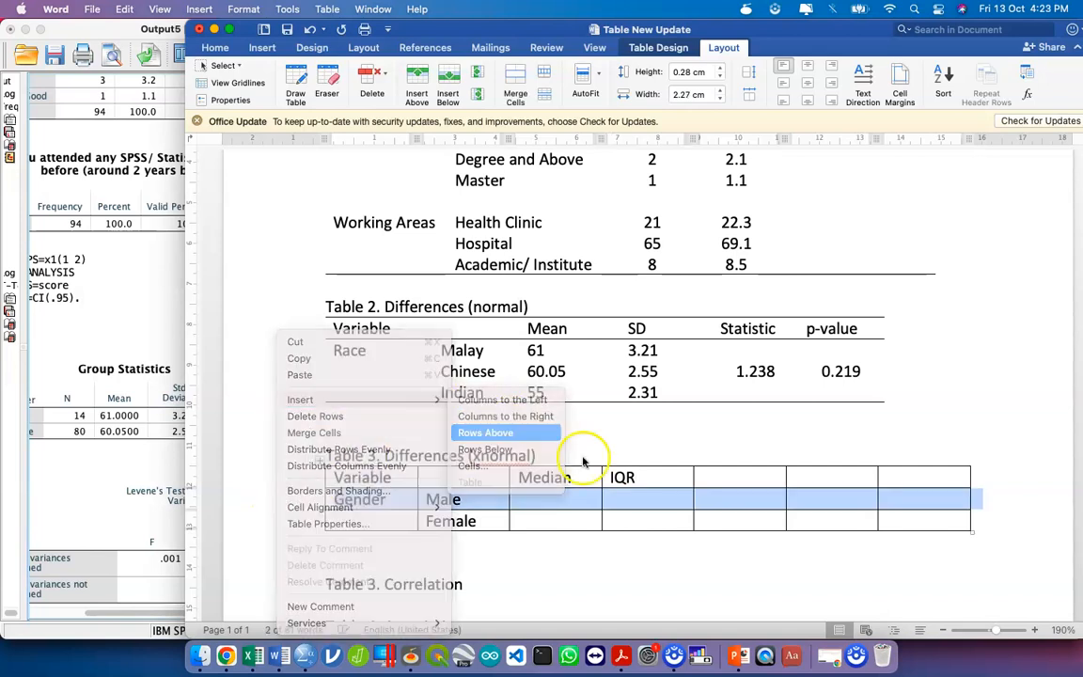
click(648, 499)
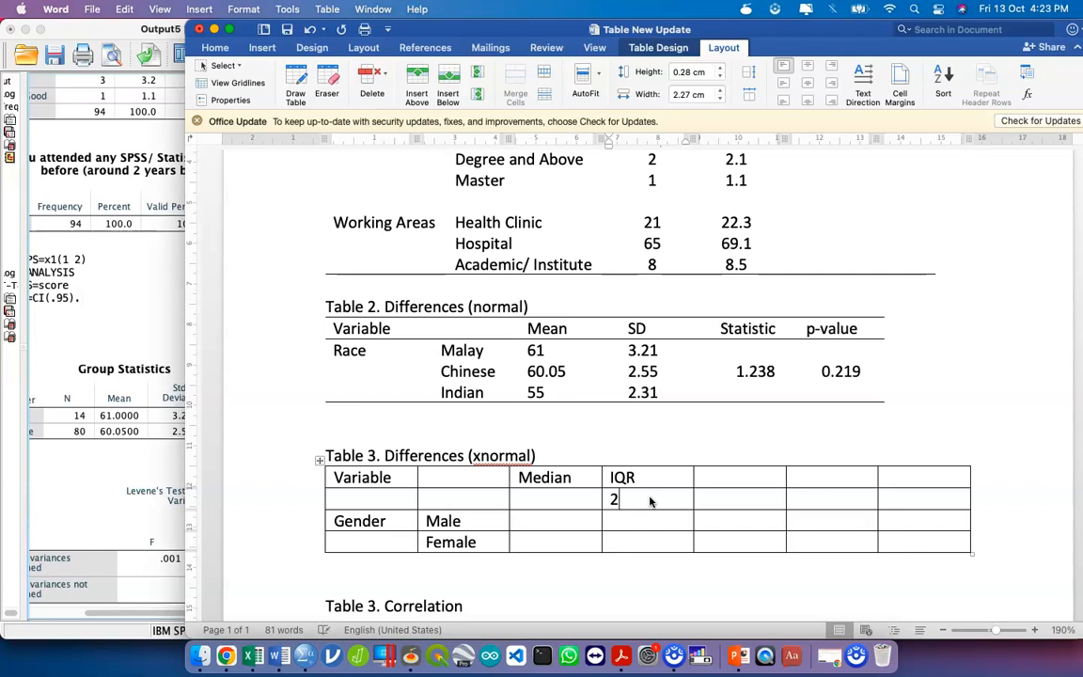
key(Tab)
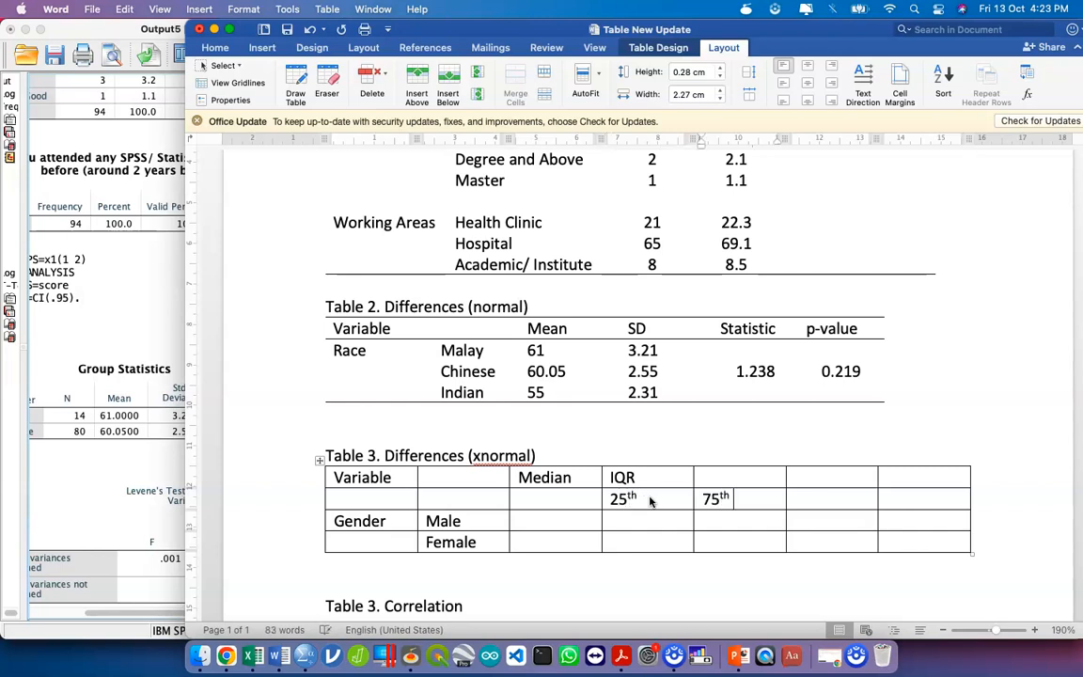
key(Up)
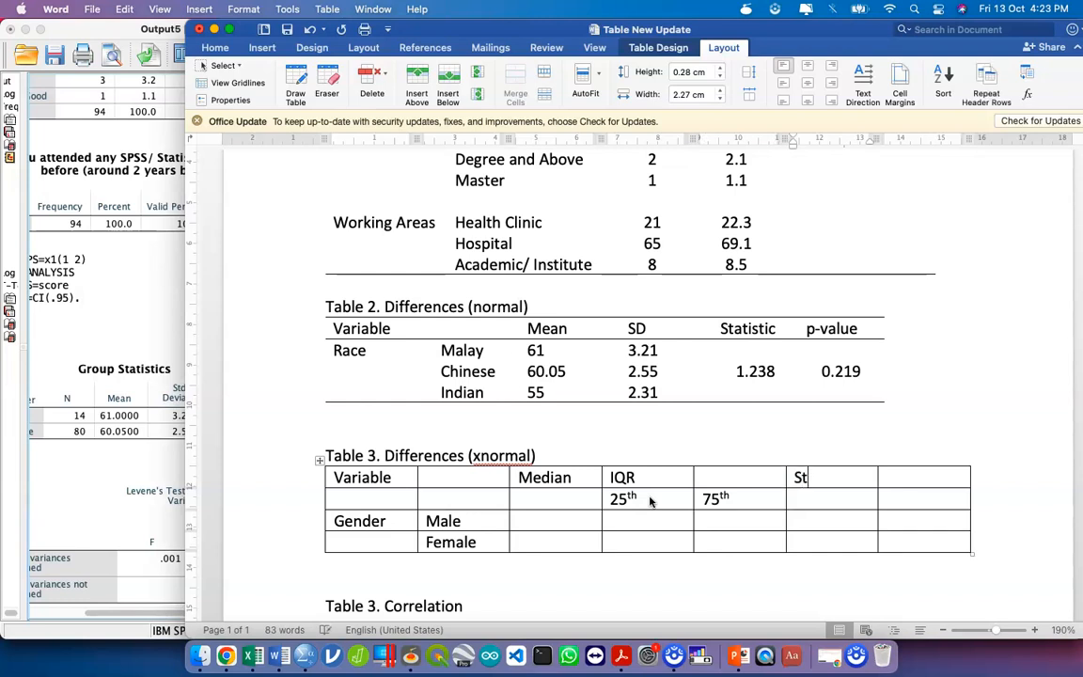
text(p-value)
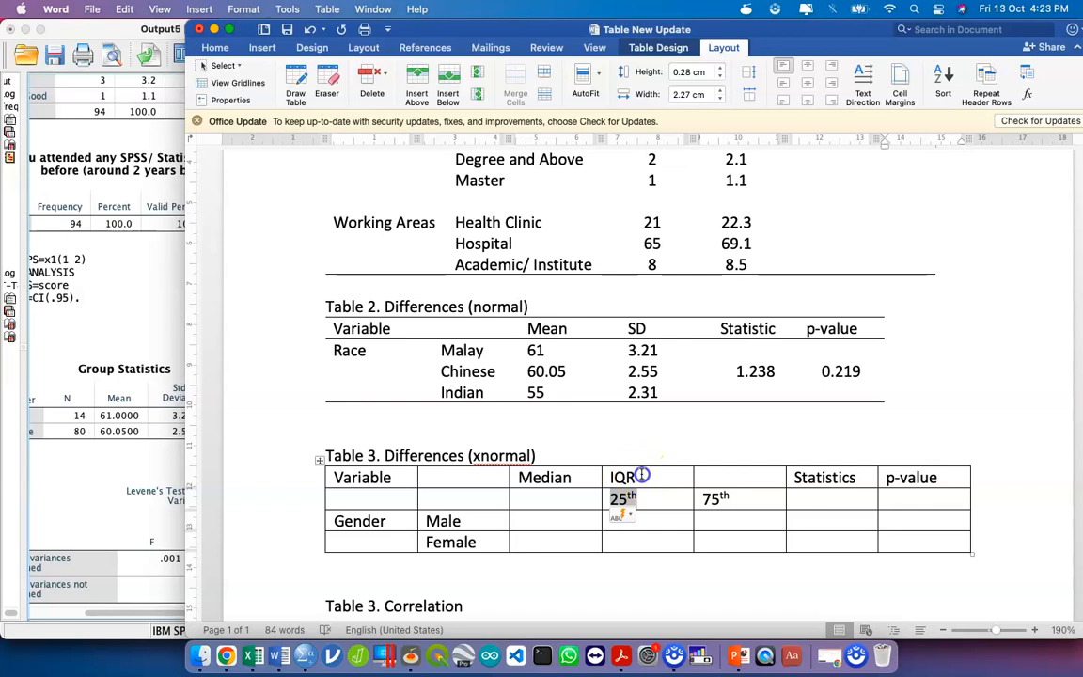
Merge the IQR heading with the empty cell beside it above 25th and 75th, and center it in the merged cell
drag(626, 475, 696, 473)
right_click(696, 474)
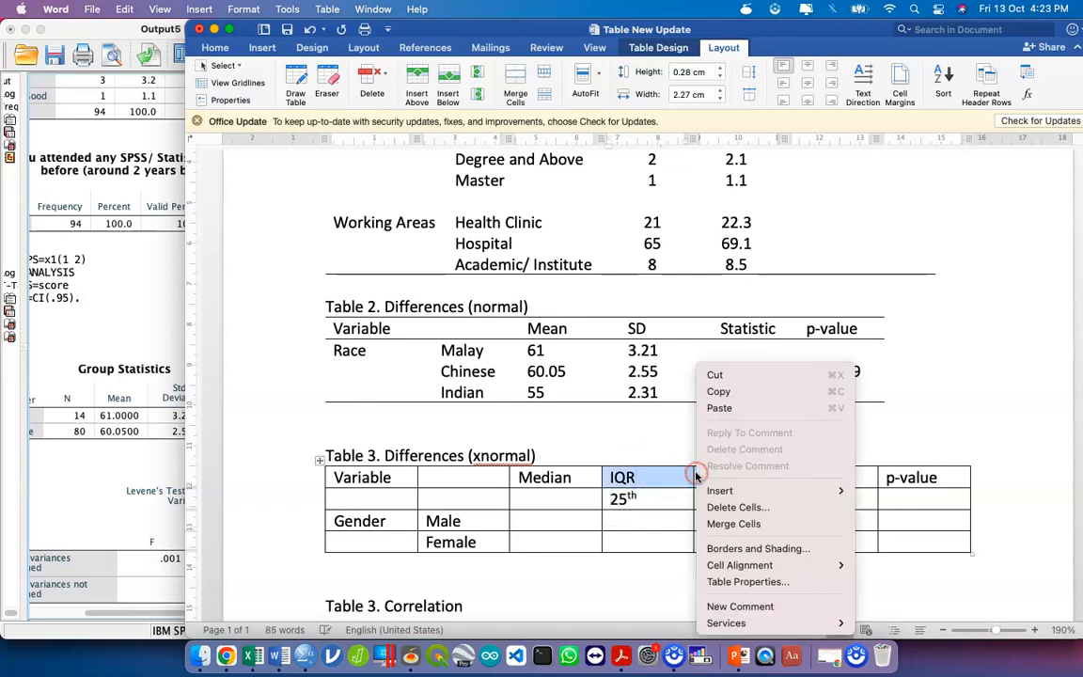
click(741, 526)
click(808, 83)
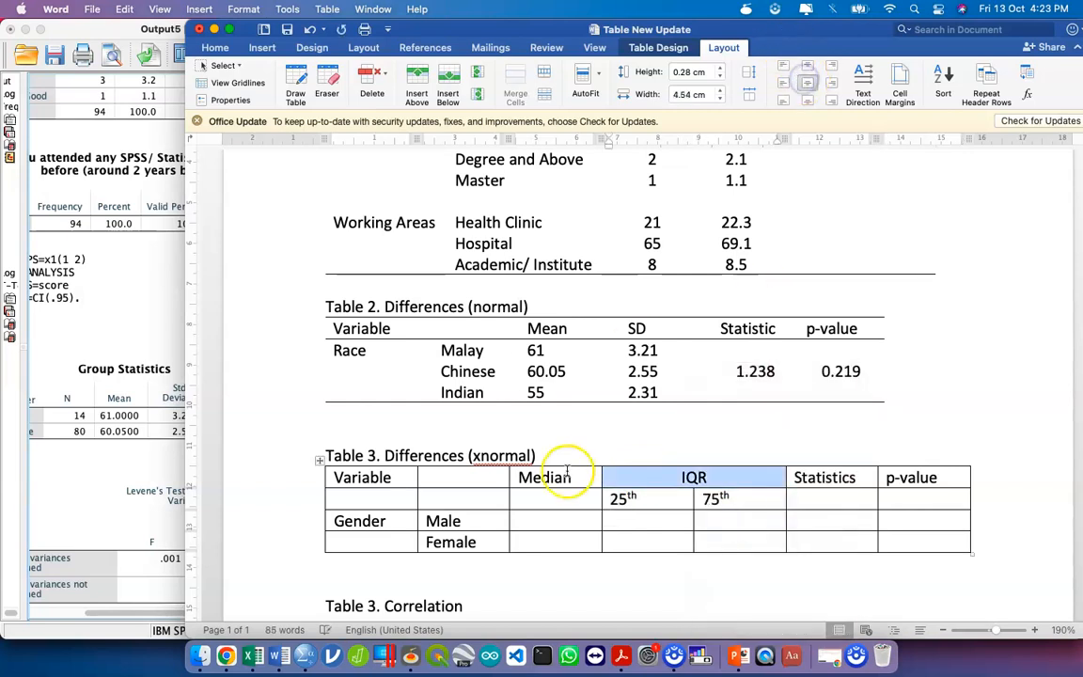
Center the cells of the Median, IQR, Statistics and p-value columns of Table 3 horizontally and vertically
drag(654, 481, 852, 534)
drag(554, 477, 888, 542)
click(807, 83)
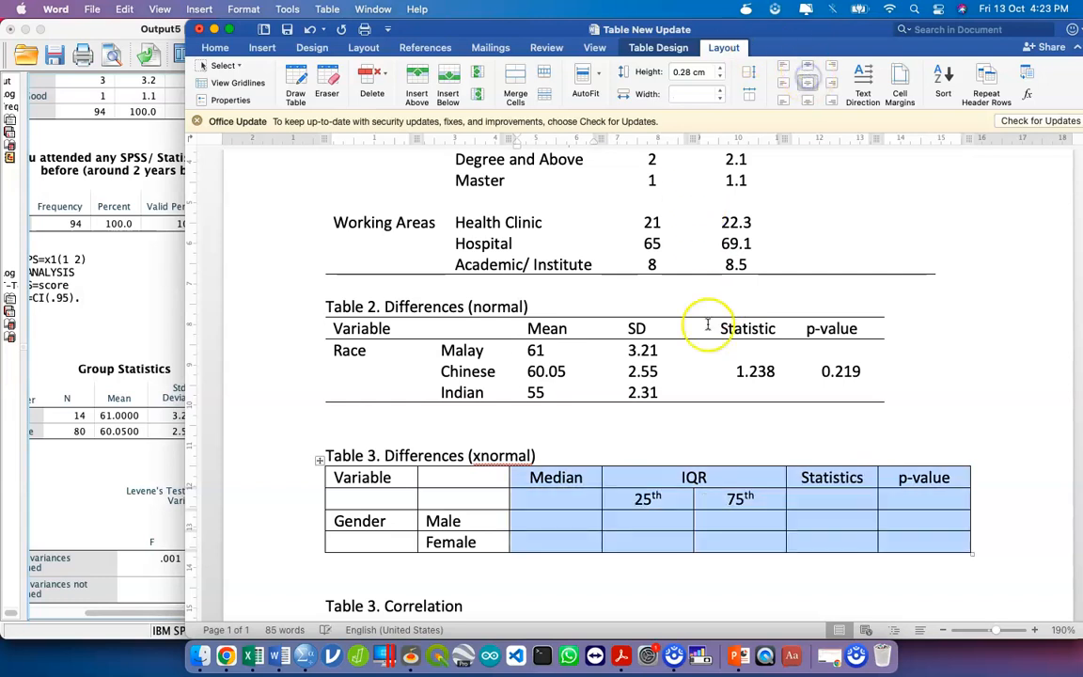
click(633, 480)
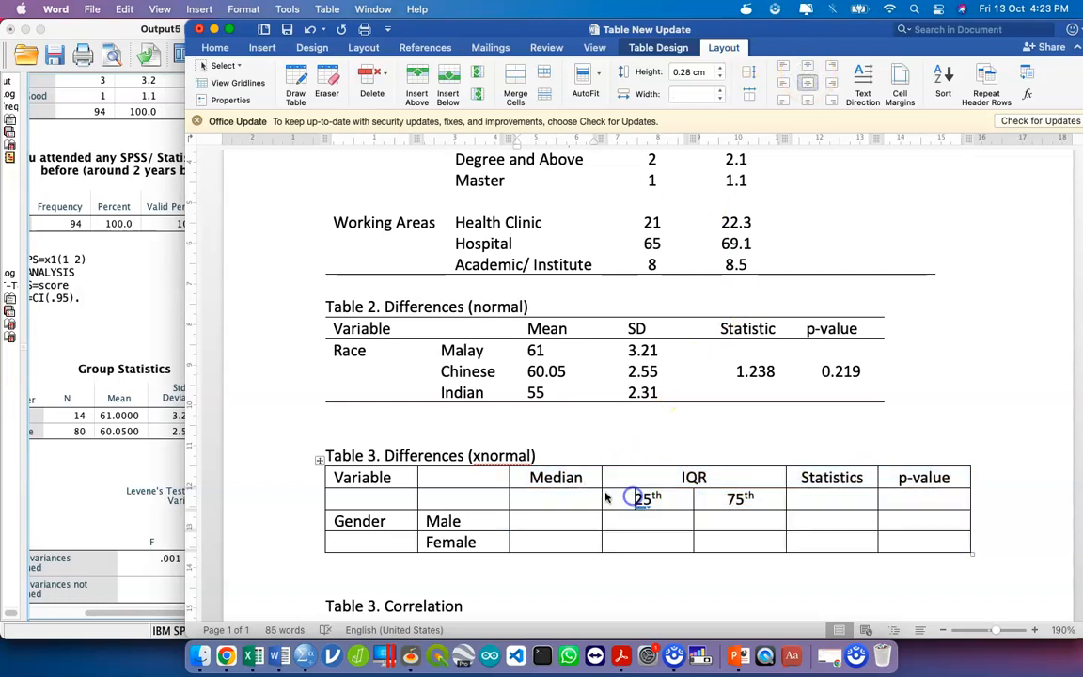
Remove all borders from the whole of Table 3
click(318, 462)
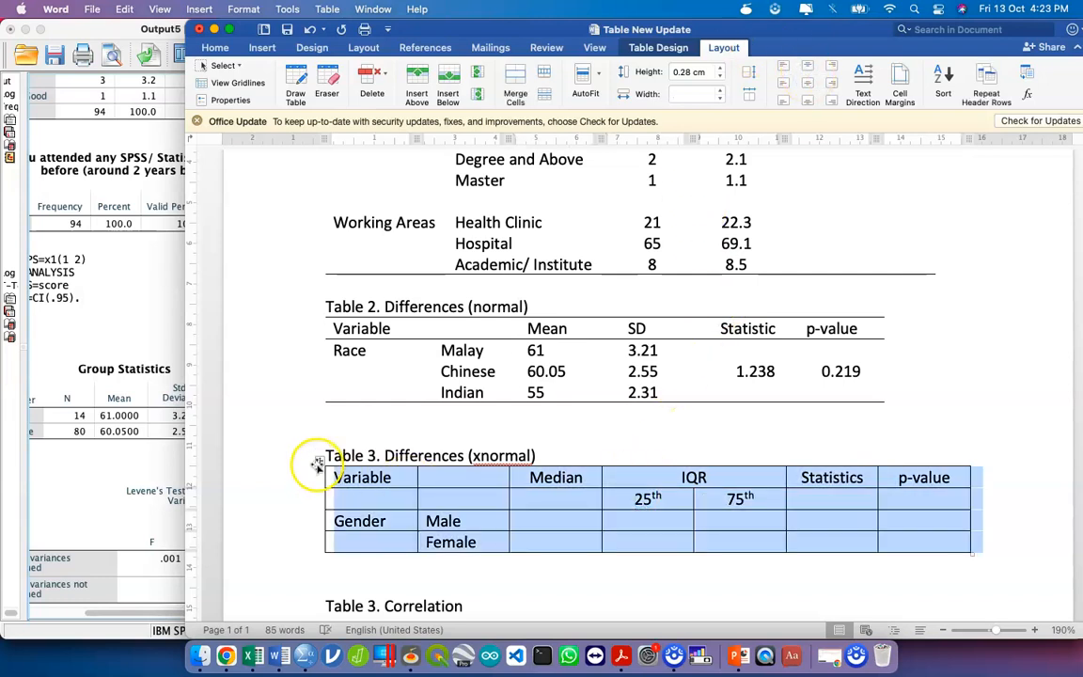
click(654, 49)
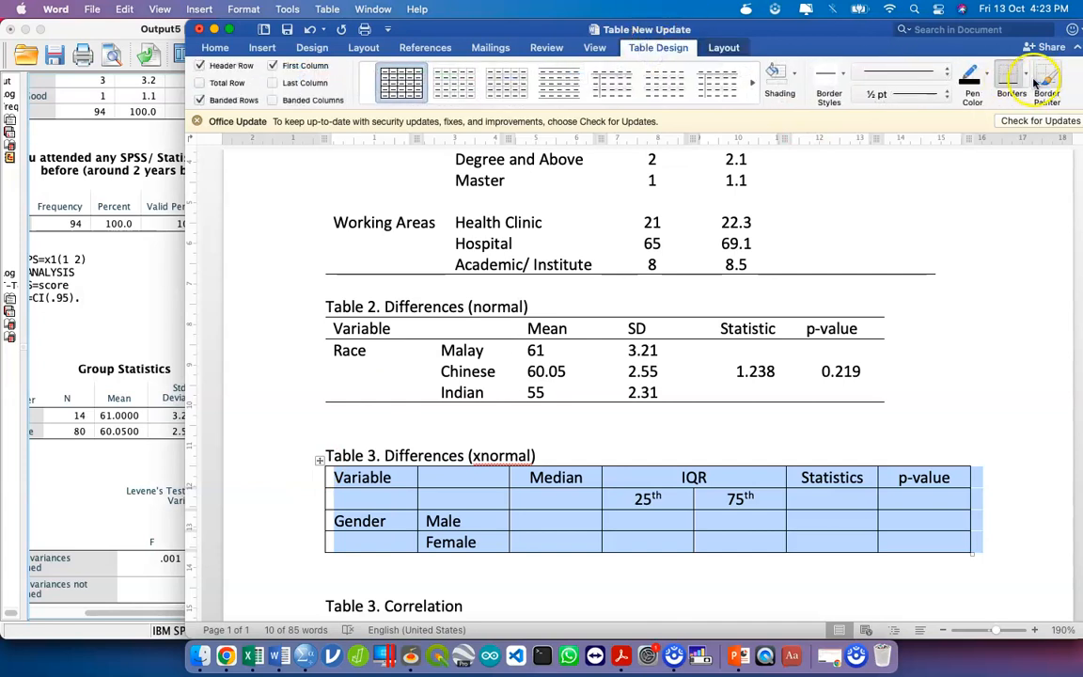
click(1032, 83)
click(989, 183)
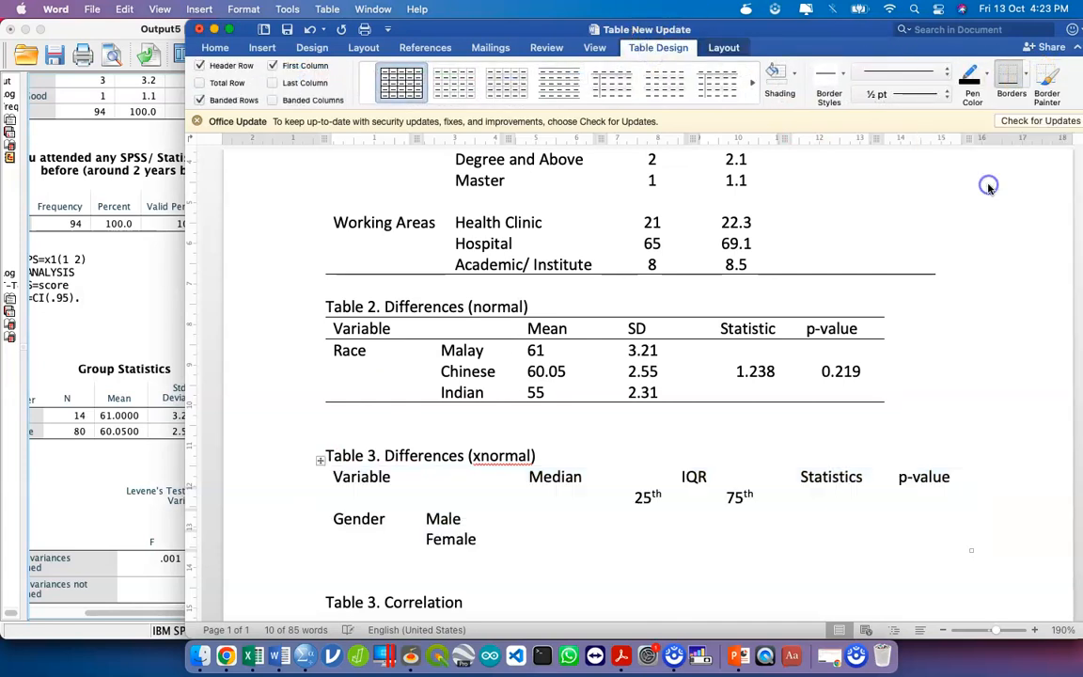
Add a top border to the heading row of Table 3 and a bottom border to the 25th/75th subheading row
click(289, 474)
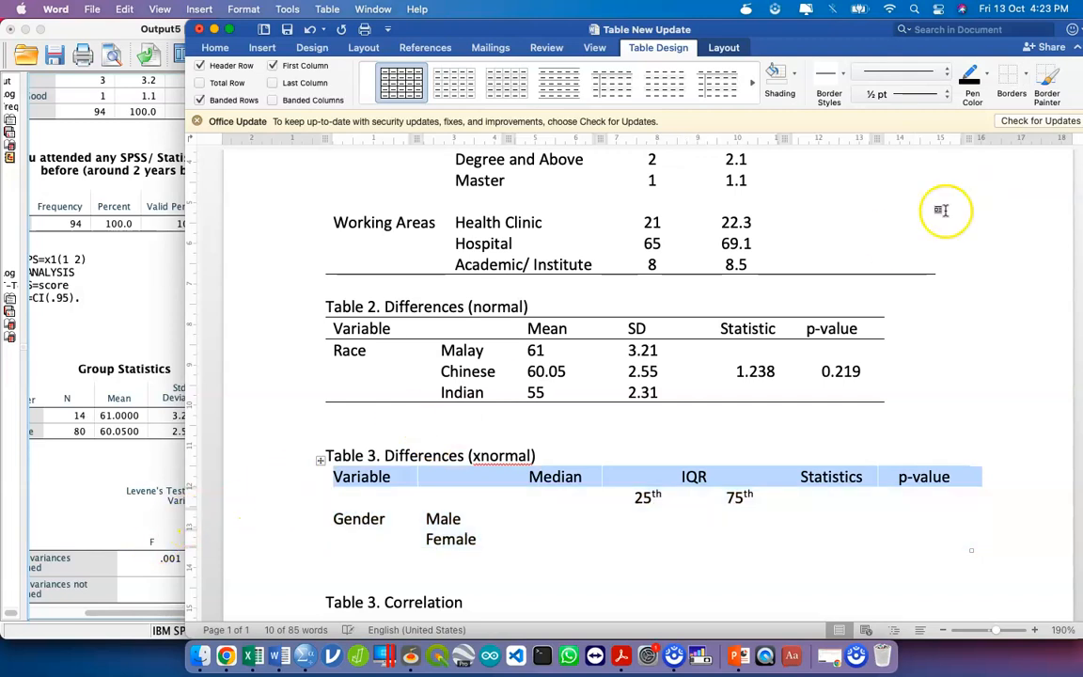
click(1029, 79)
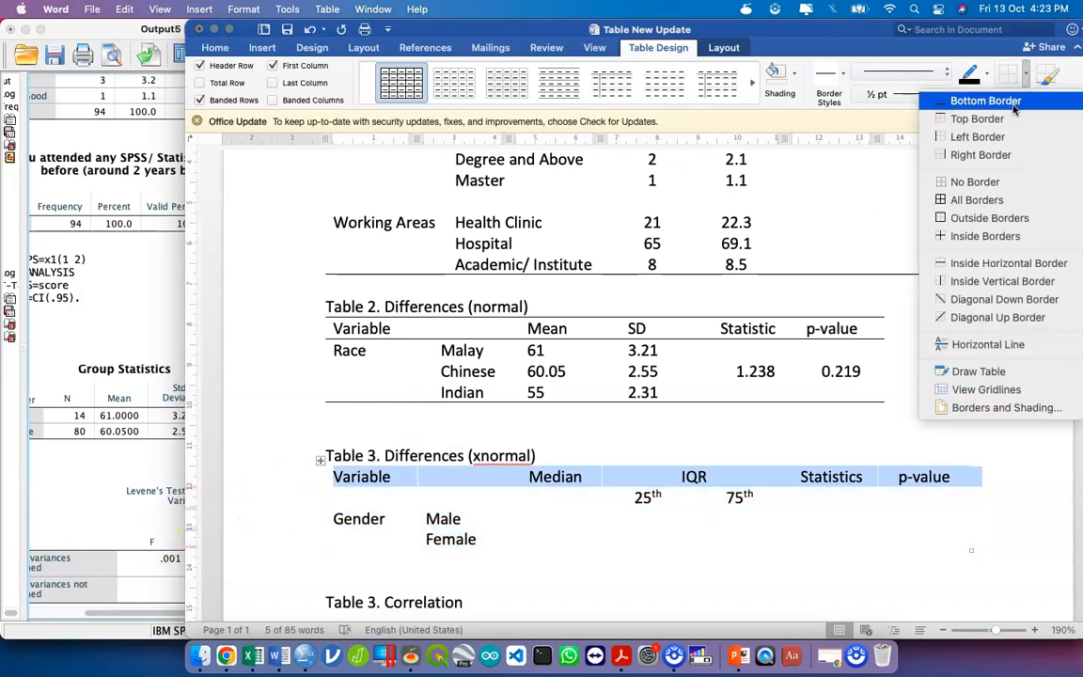
click(1006, 121)
click(294, 499)
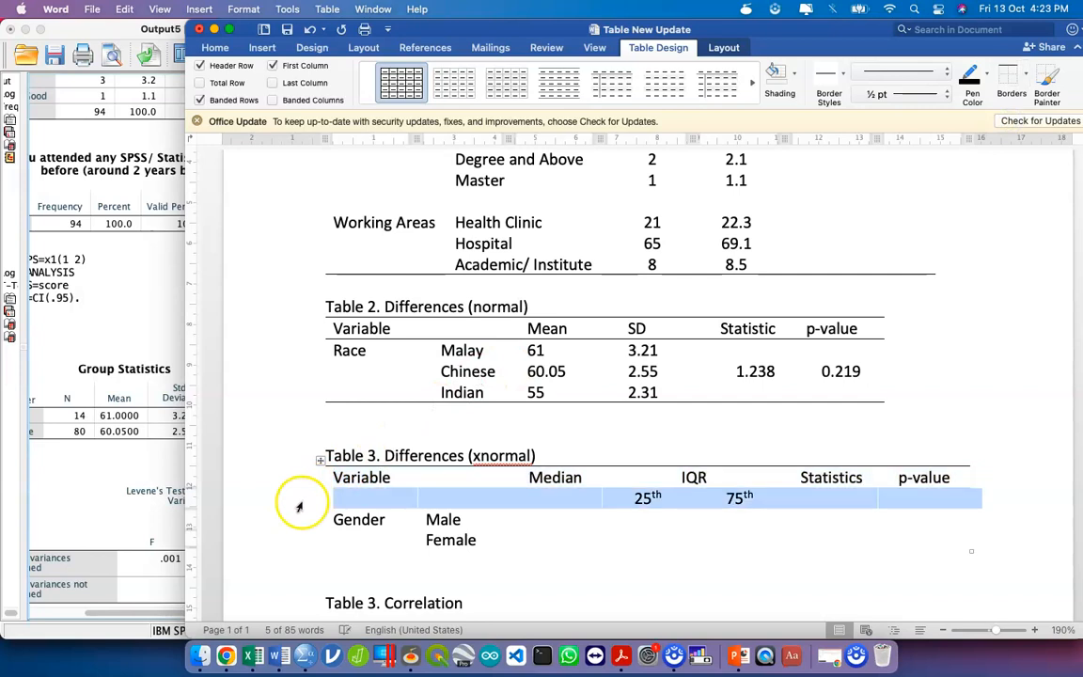
click(1025, 79)
click(1002, 102)
Add a top border to the 25th and 75th cells to separate them from the IQR heading
click(662, 496)
drag(662, 496, 749, 497)
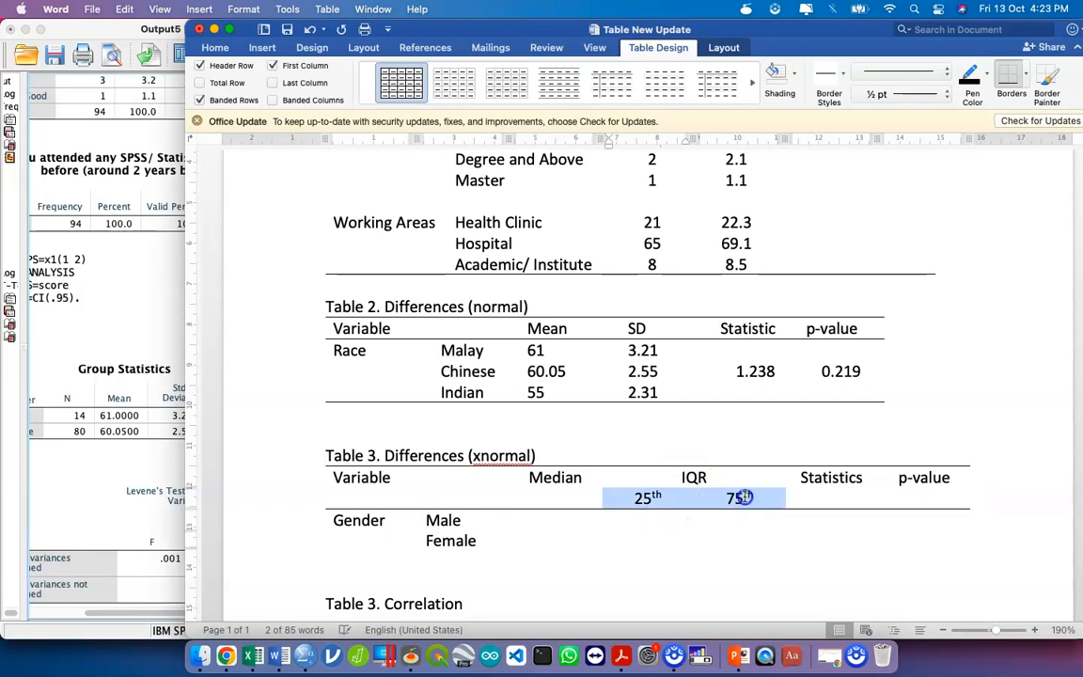
click(1025, 79)
click(968, 115)
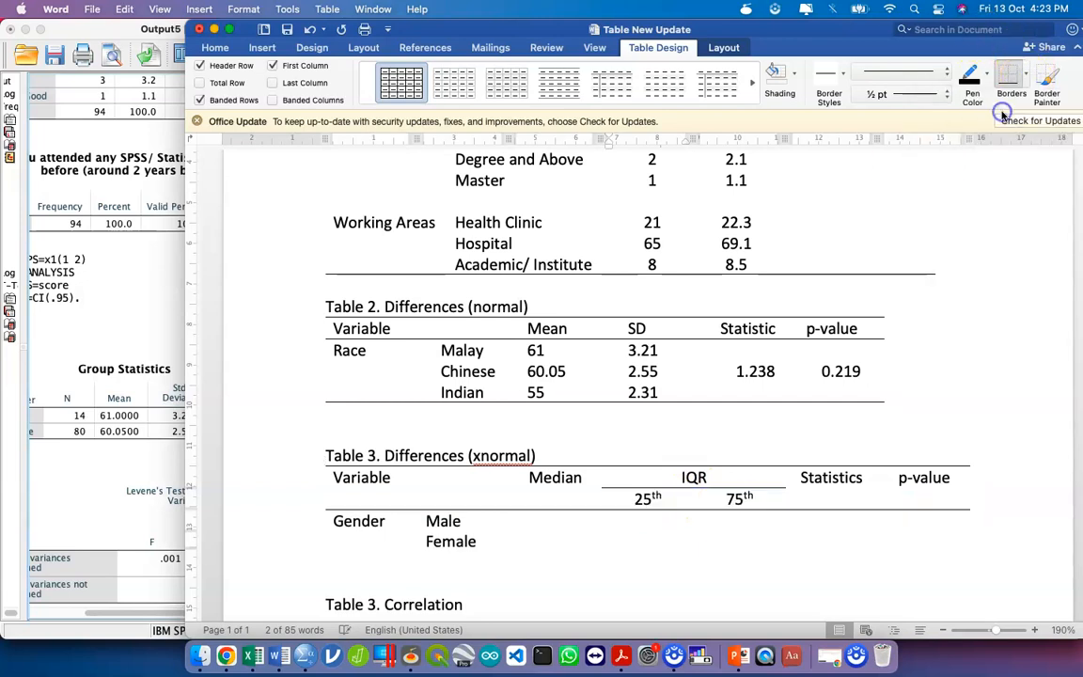
Add a bottom border to the Female row of Table 3 and delete one blank line below the table
click(749, 539)
scroll(724, 529, down, 3)
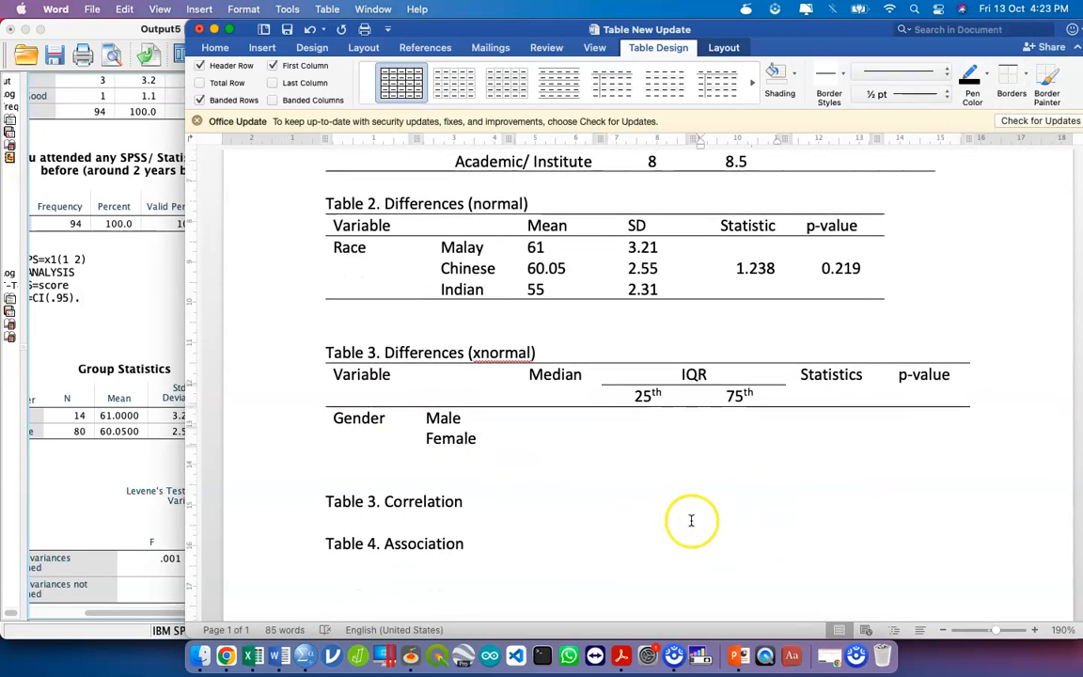
click(293, 456)
click(275, 440)
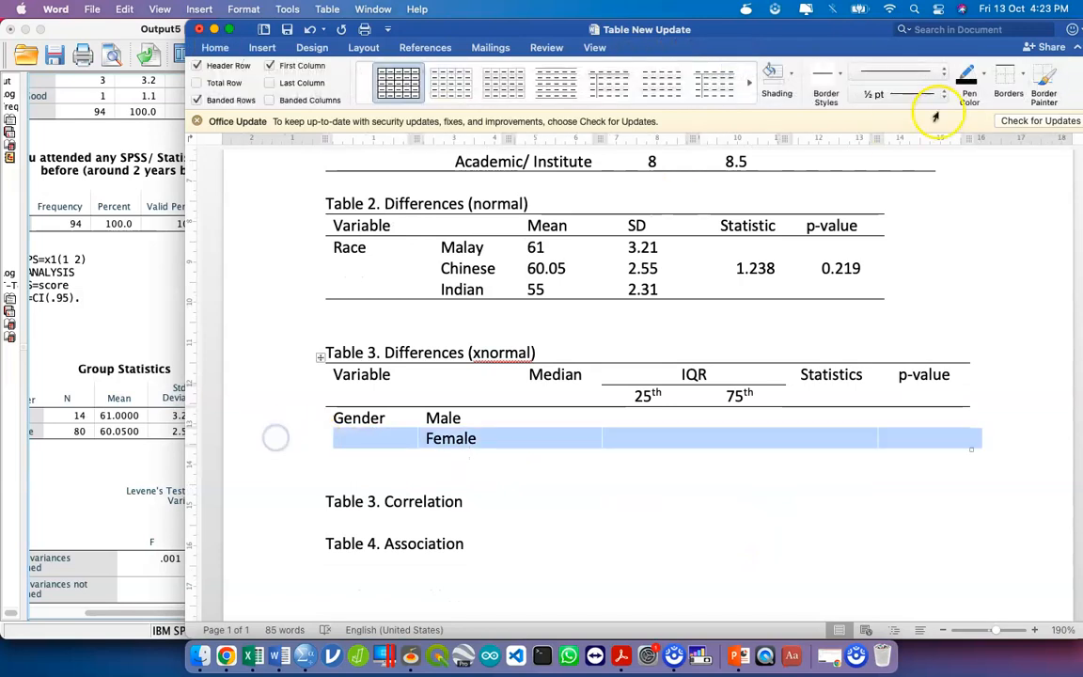
click(1025, 79)
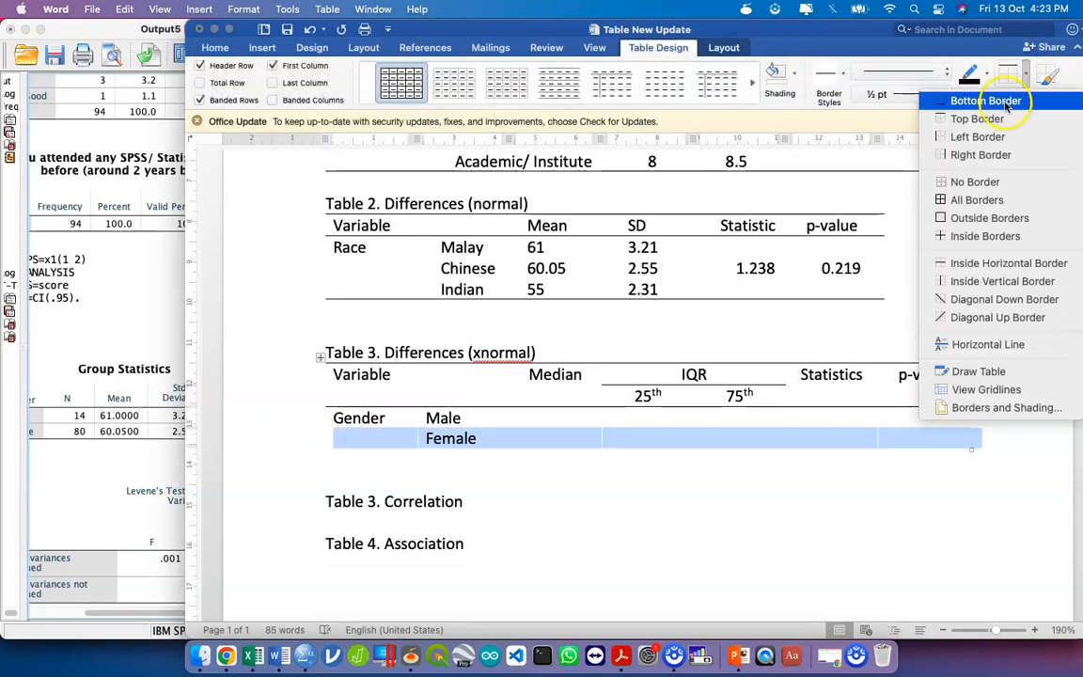
click(968, 102)
click(648, 483)
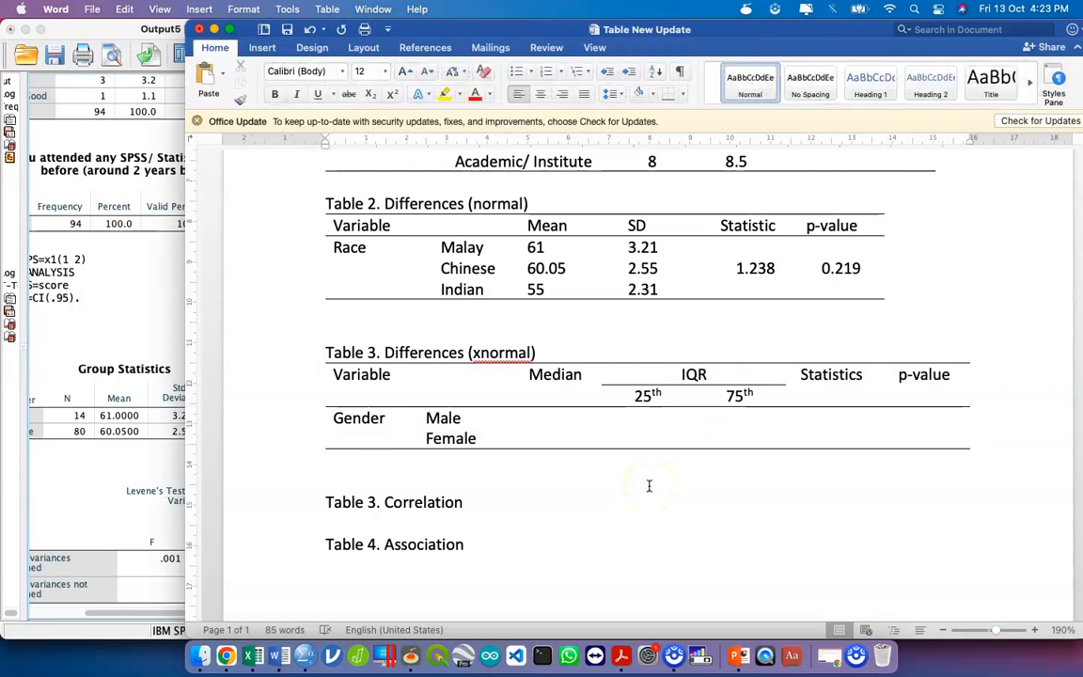
key(BackSpace)
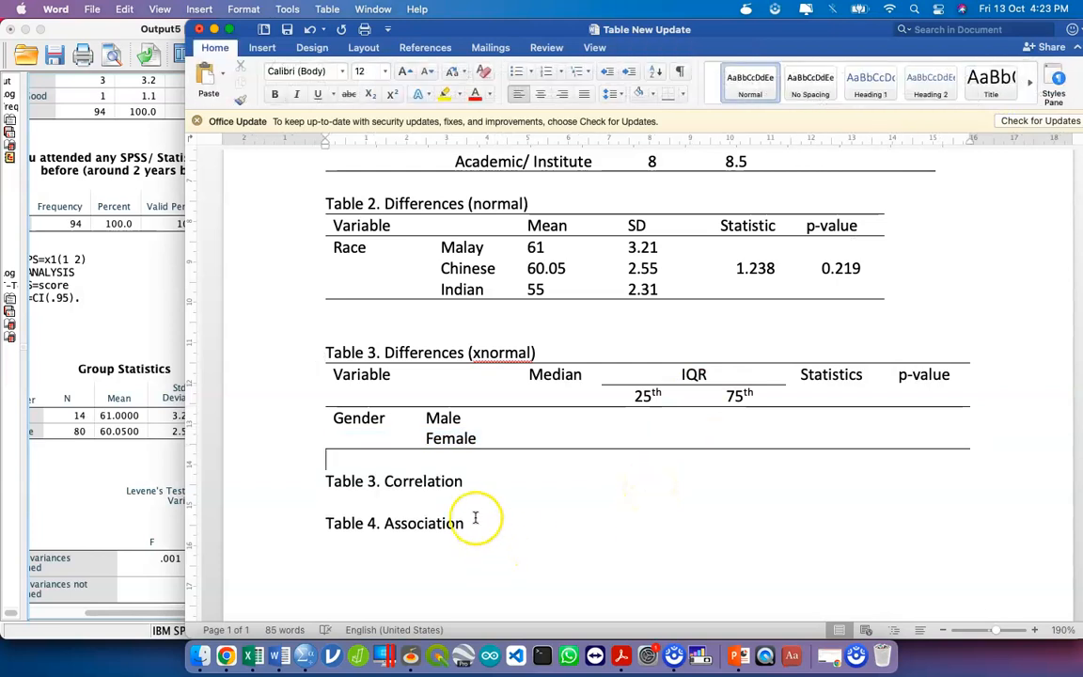
Add an empty row below the Female row in Table 3
click(484, 486)
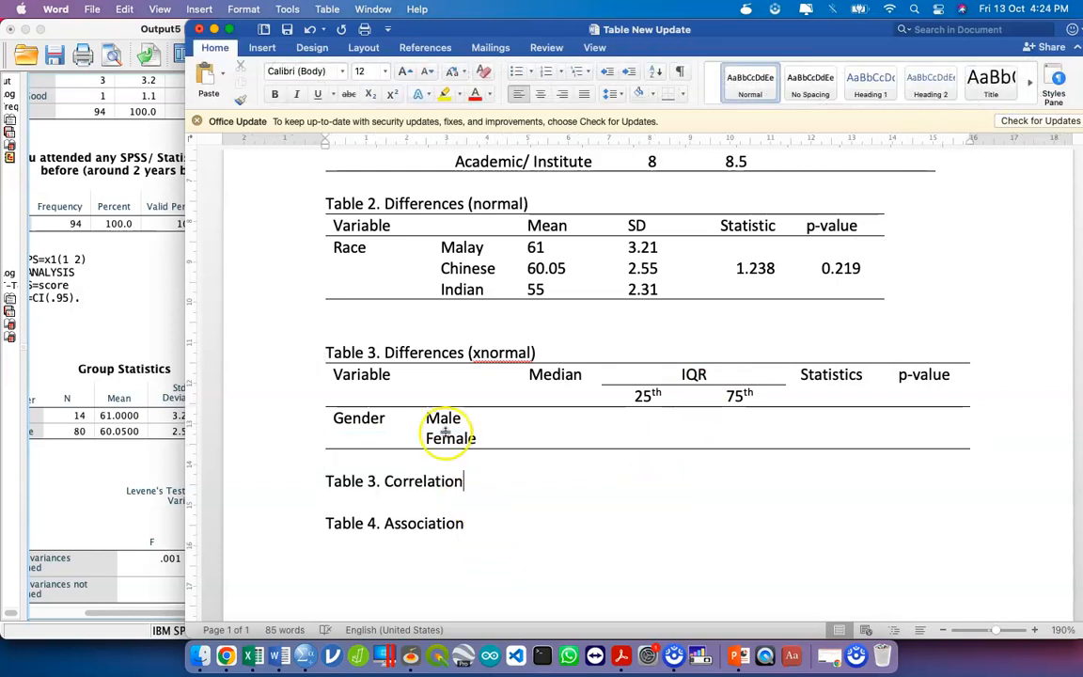
click(487, 438)
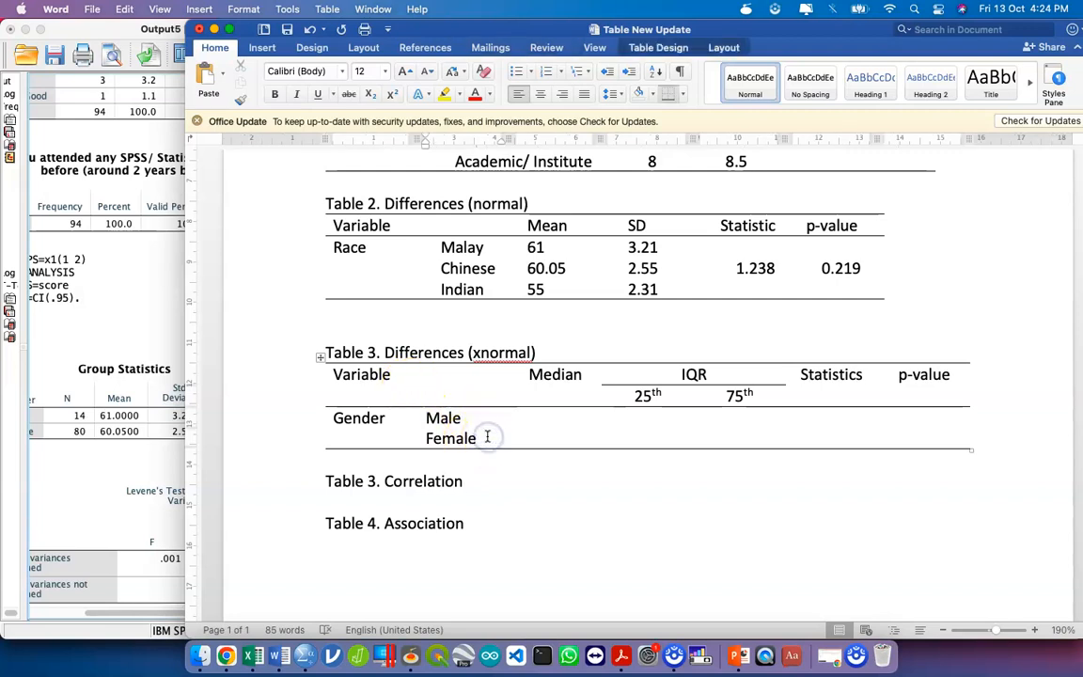
key(Return)
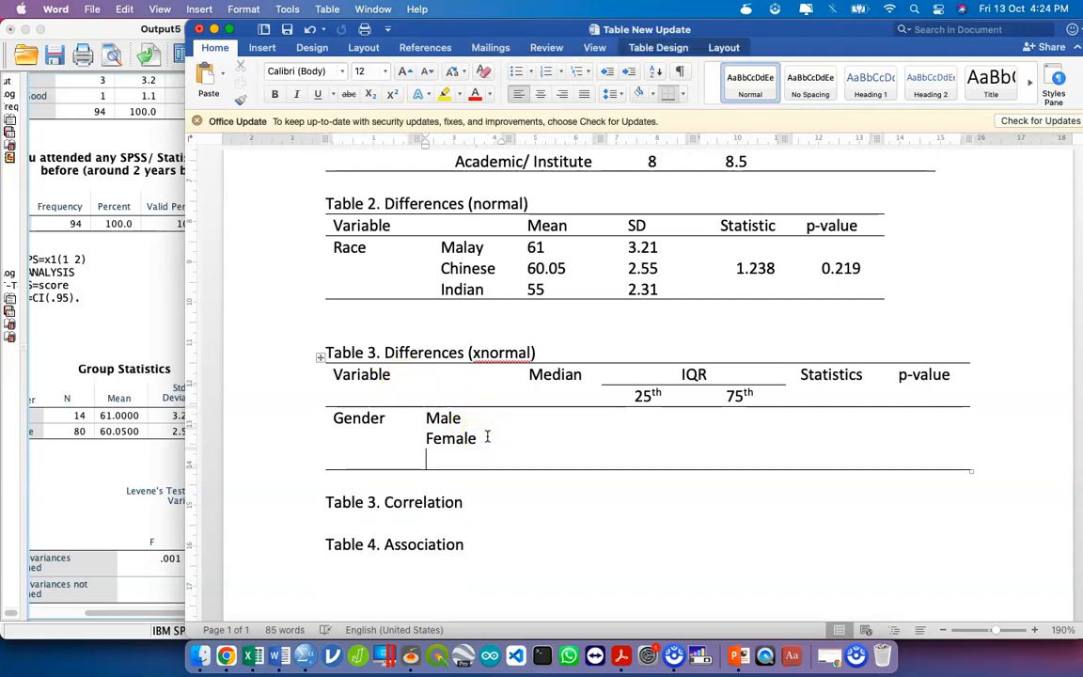
key(Up)
key(Up)
key(shift+Down)
key(shift+Down)
key(Left)
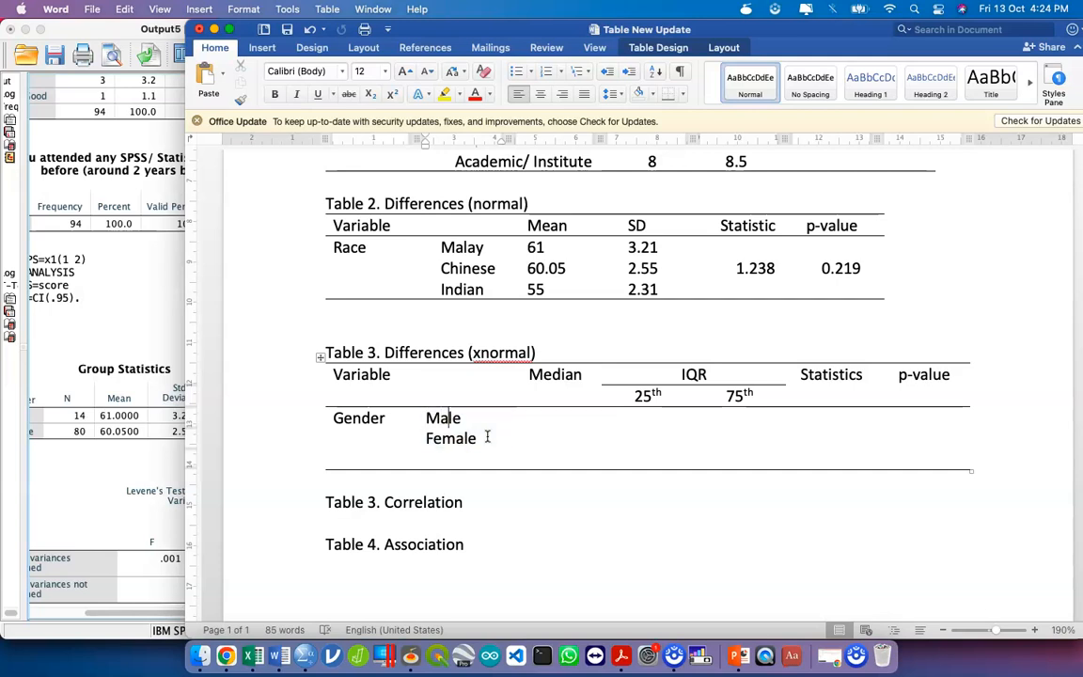
key(BackSpace)
key(BackSpace)
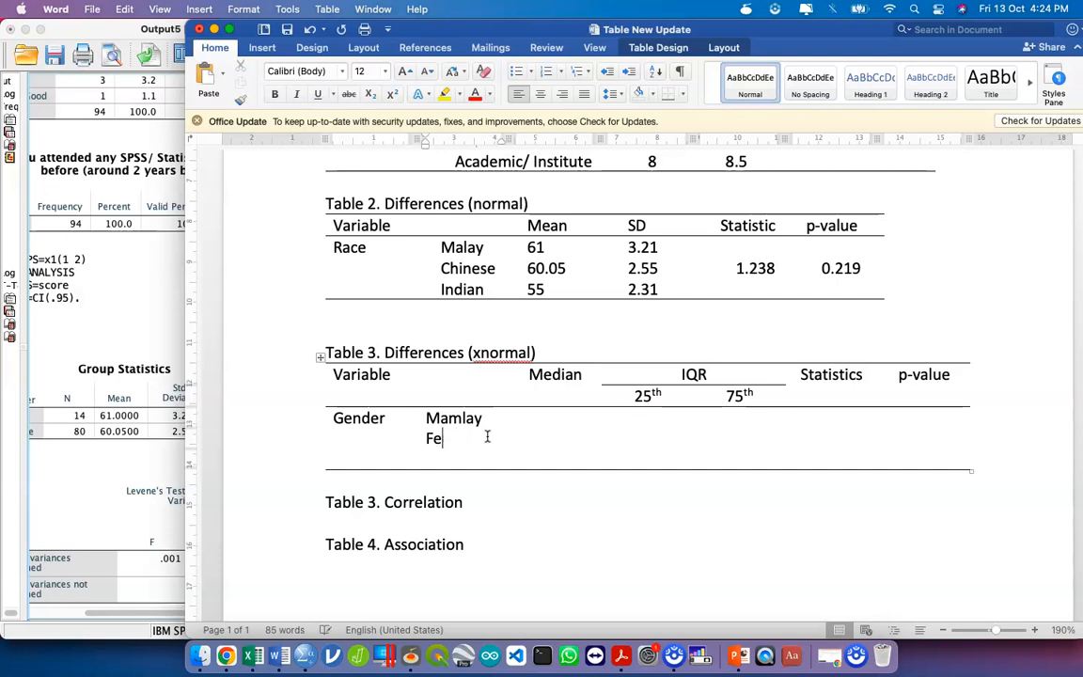
key(shift+Up)
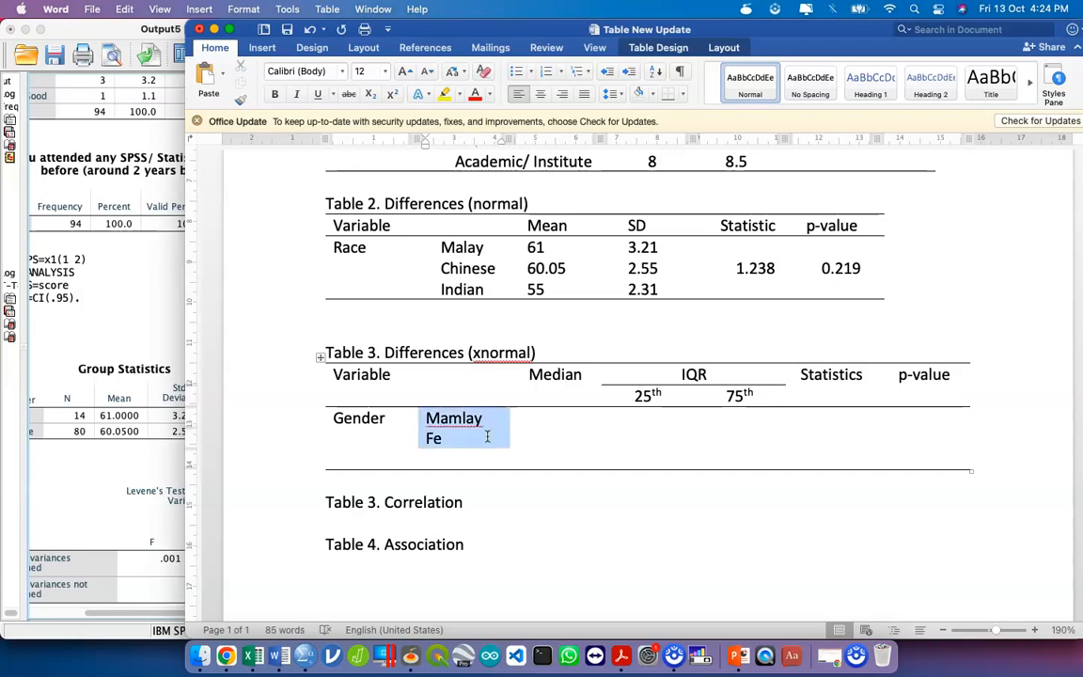
key(BackSpace)
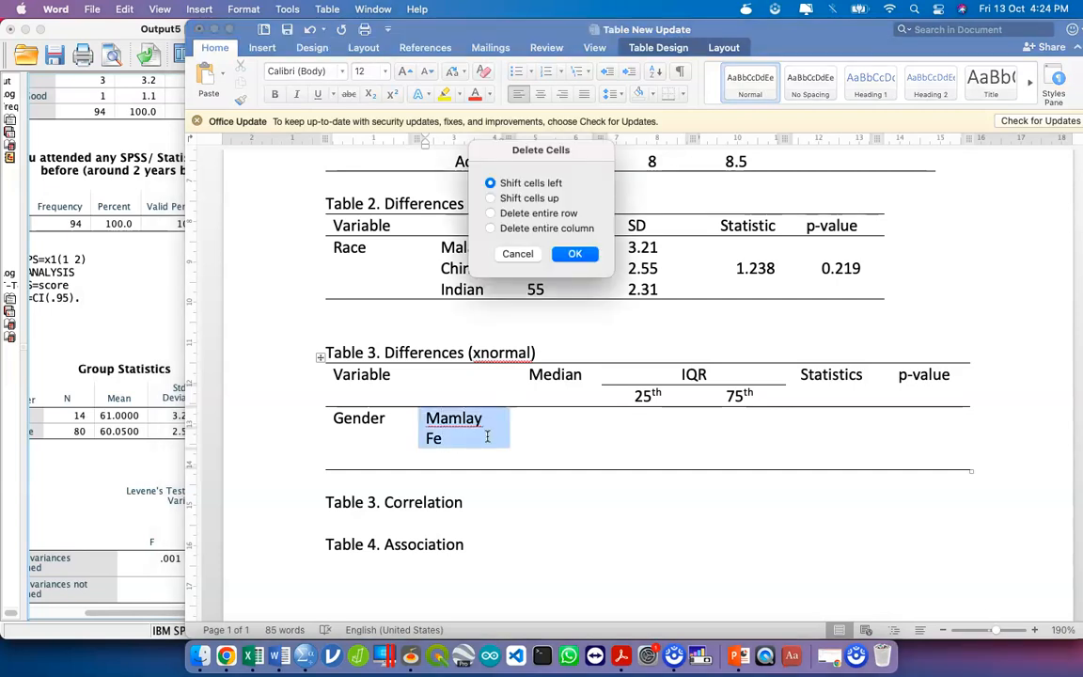
click(517, 253)
Replace the Gender category labels in Table 3 with A, B and C on three consecutive rows
click(394, 420)
key(Tab)
text(A)
key(Down)
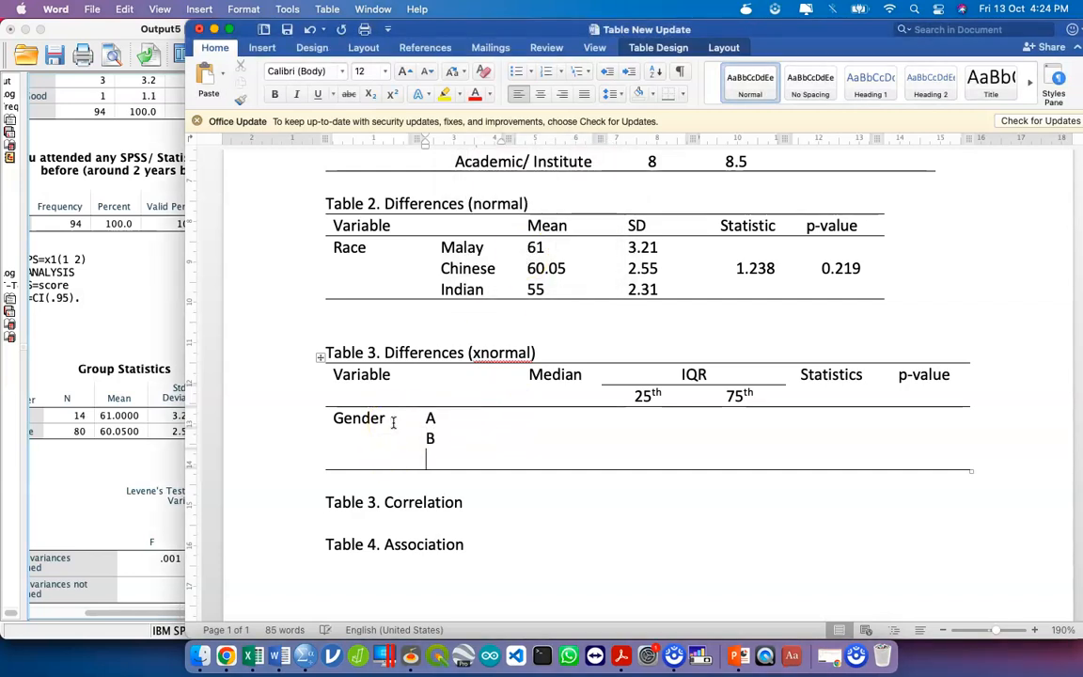
key(Tab)
key(Tab)
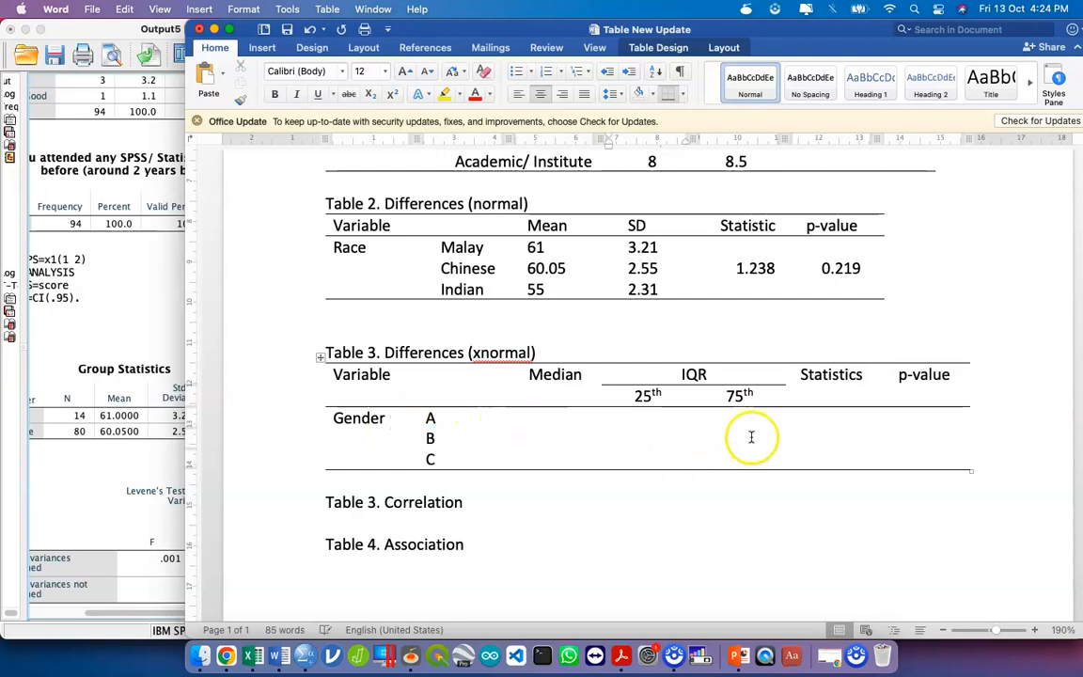
Insert a table of three columns and two rows directly below the Table 3 Correlation caption
click(527, 500)
key(Return)
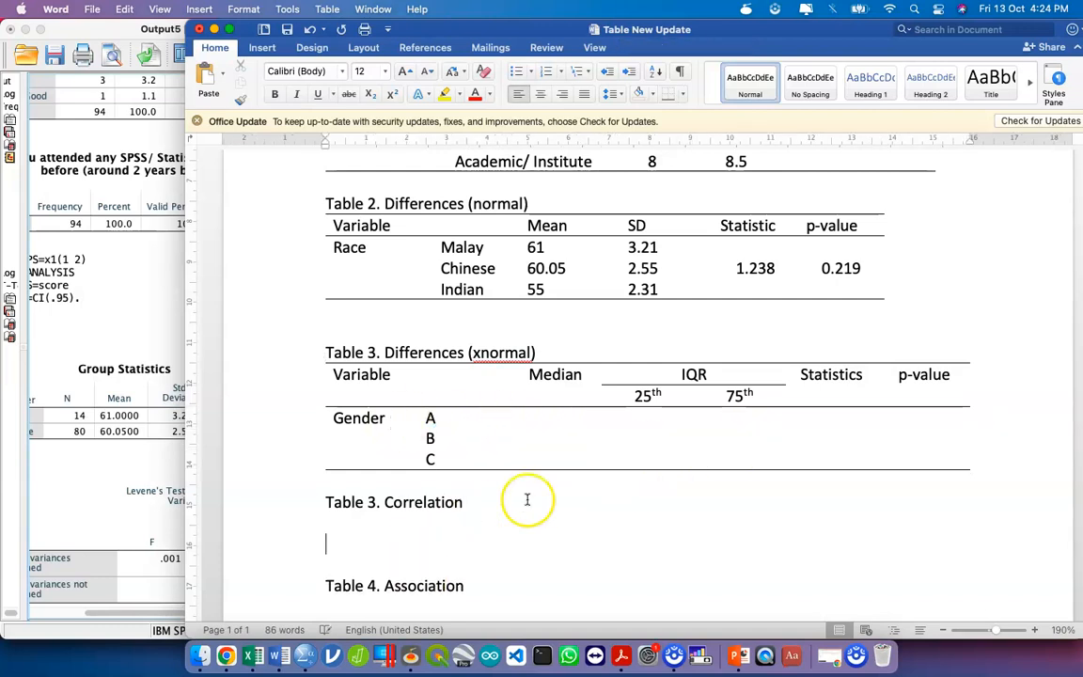
click(431, 528)
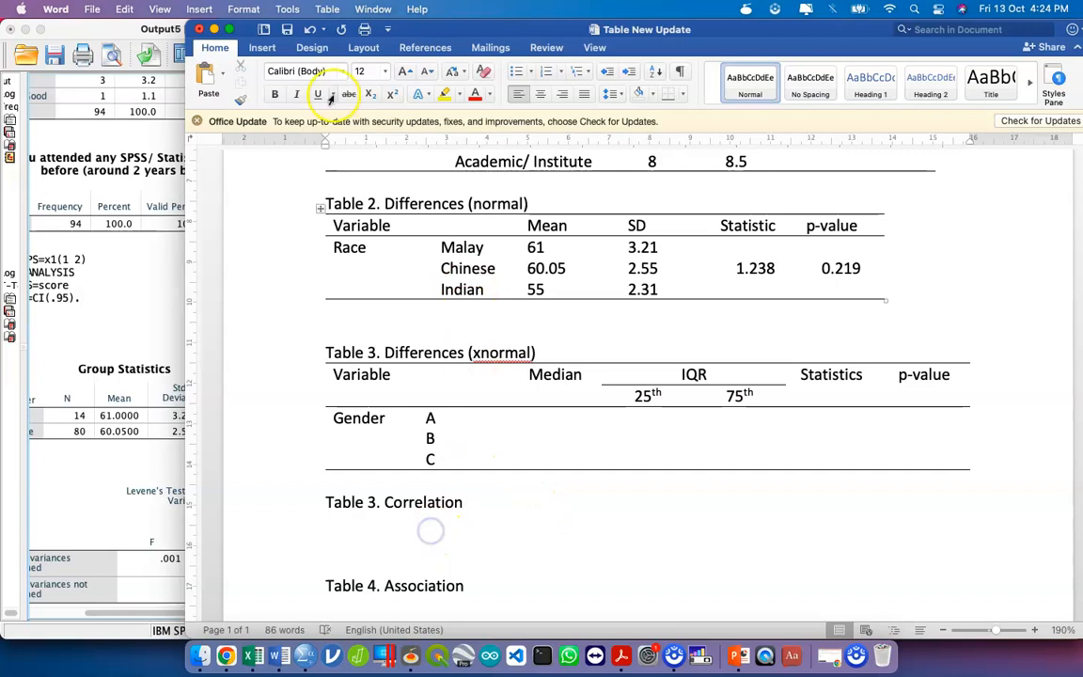
click(264, 47)
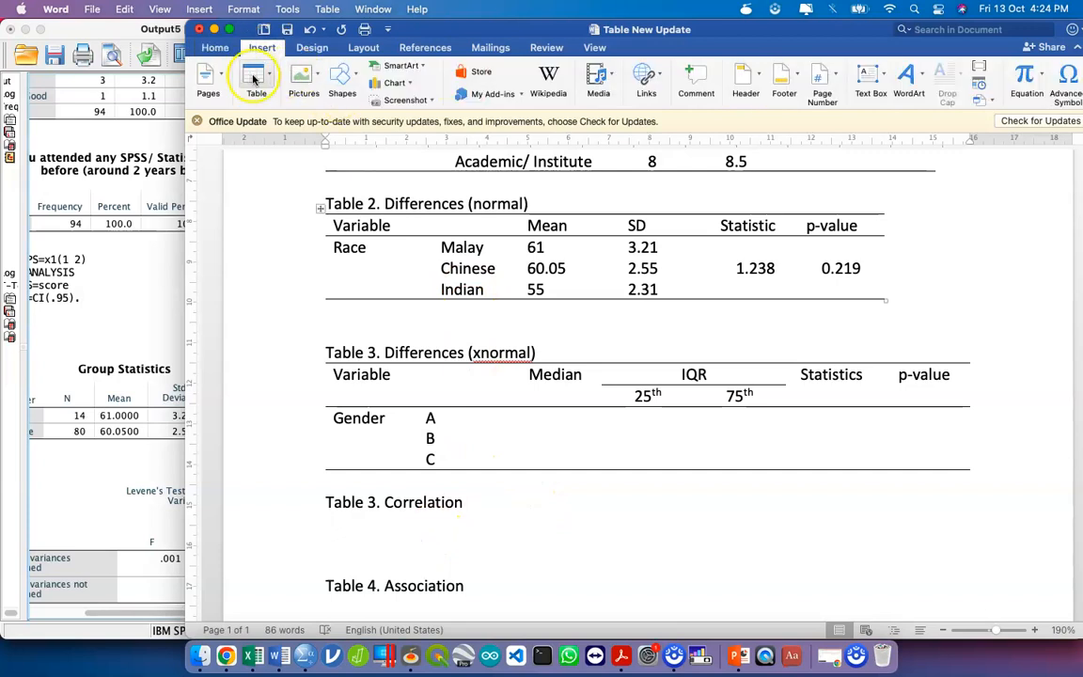
click(254, 75)
click(290, 135)
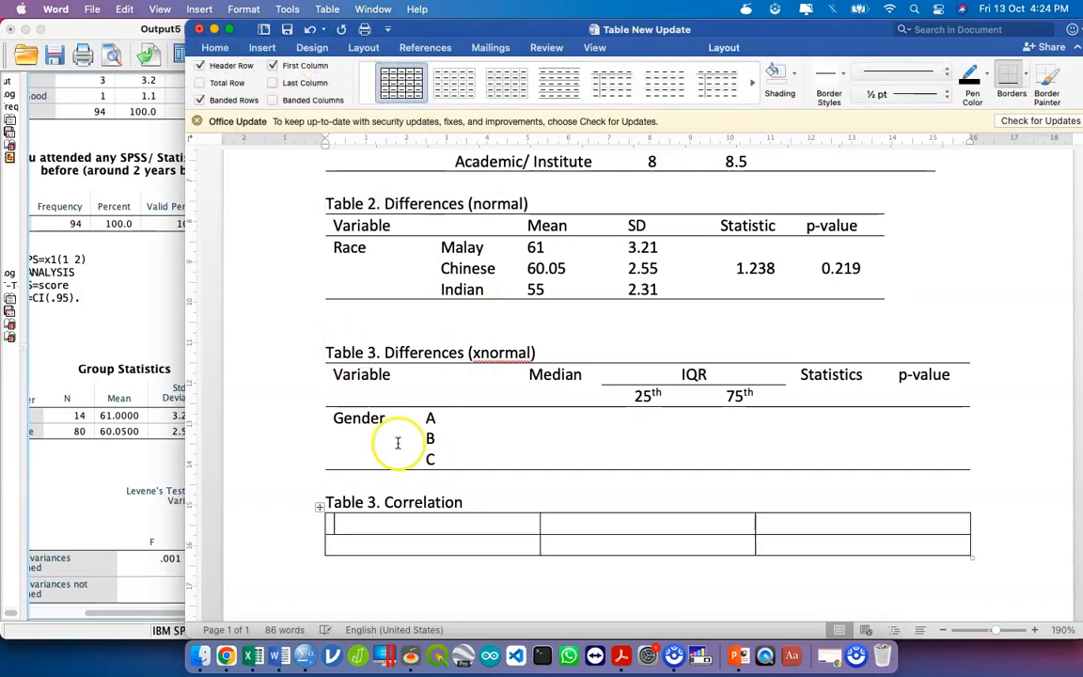
Extend the correlation caption to read "Table 3. Correlation between score of knowledge and demographic variables"
click(496, 507)
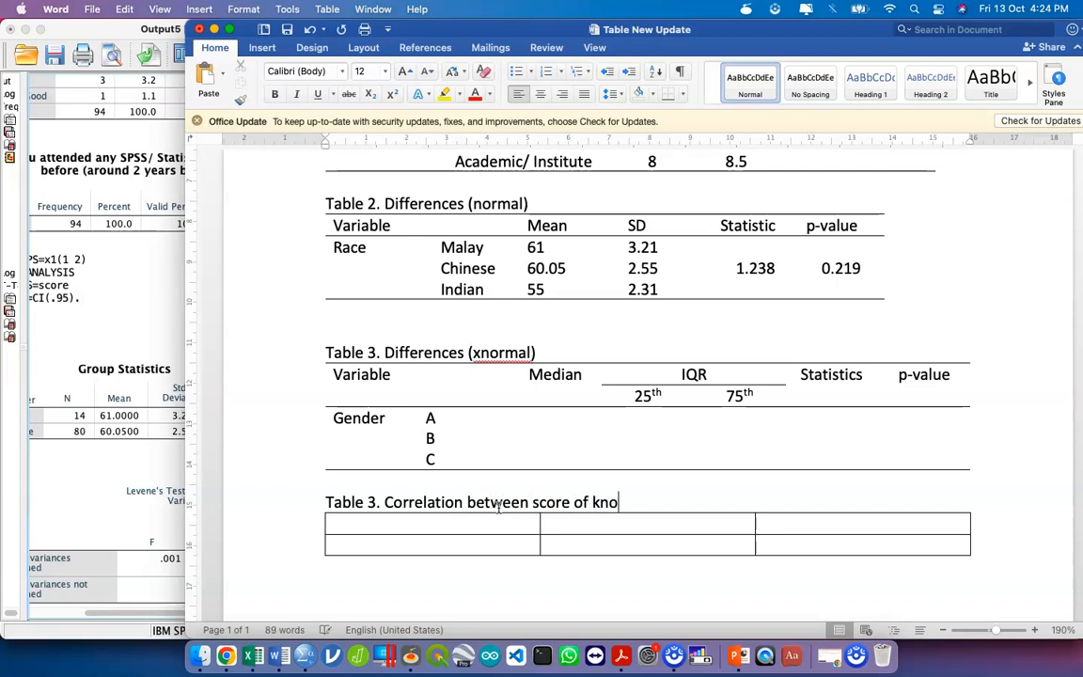
key(BackSpace)
key(BackSpace)
key(BackSpace)
key(BackSpace)
text(dge and demographic variabls)
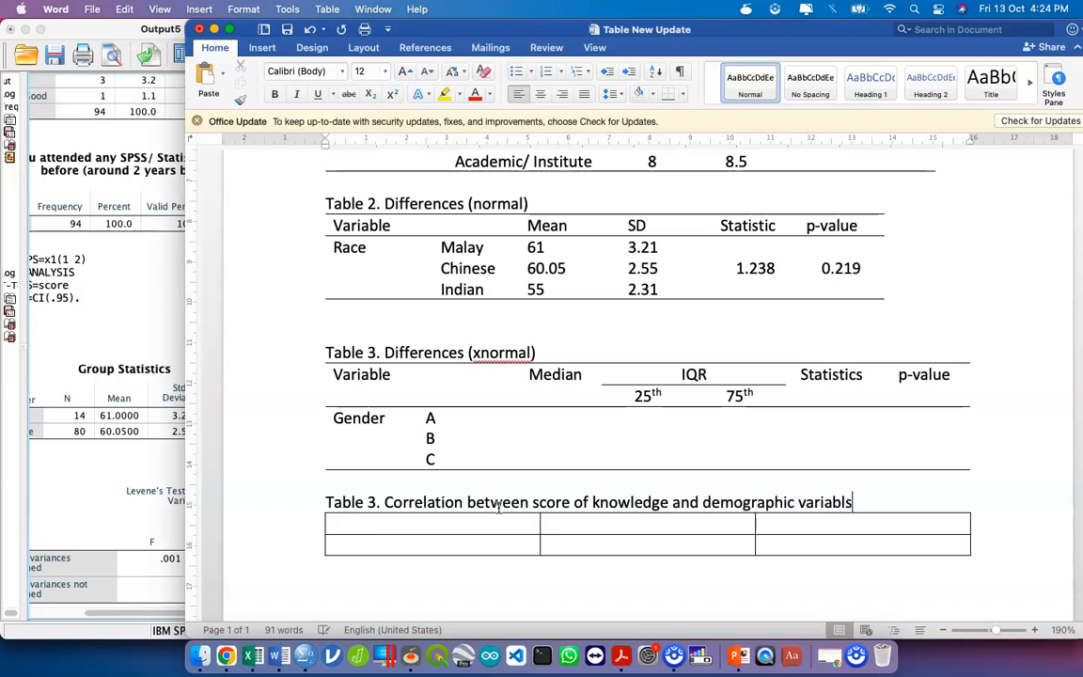
Head the correlation table's columns Variable, r-value and p-value, and add a fourth column headed Comment
click(376, 522)
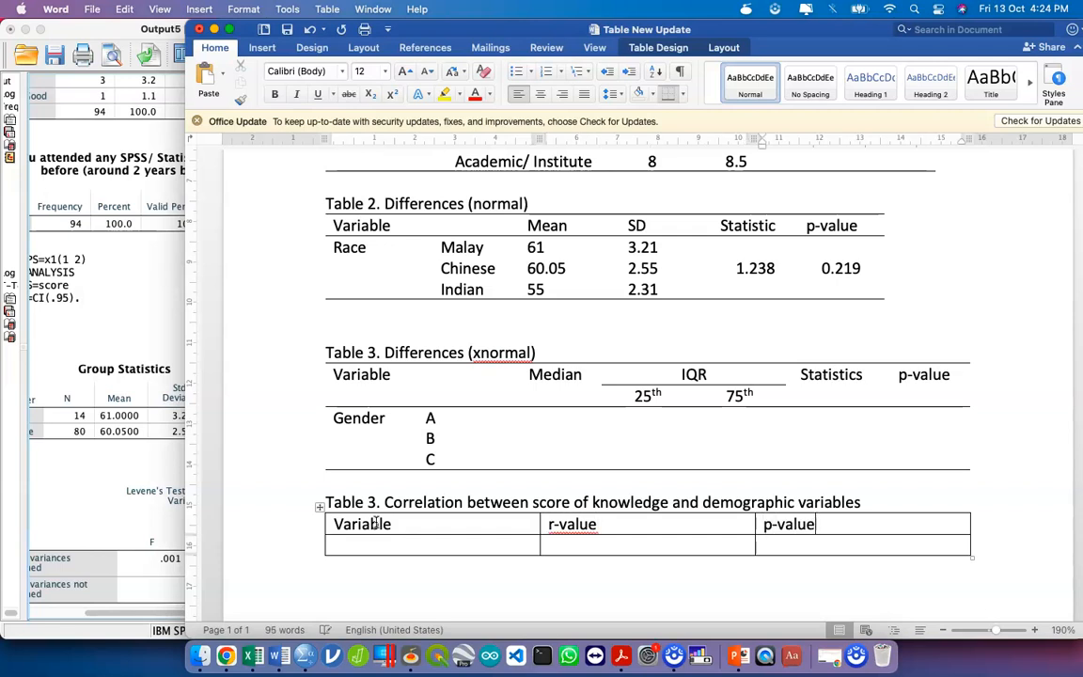
drag(799, 528, 820, 544)
right_click(820, 544)
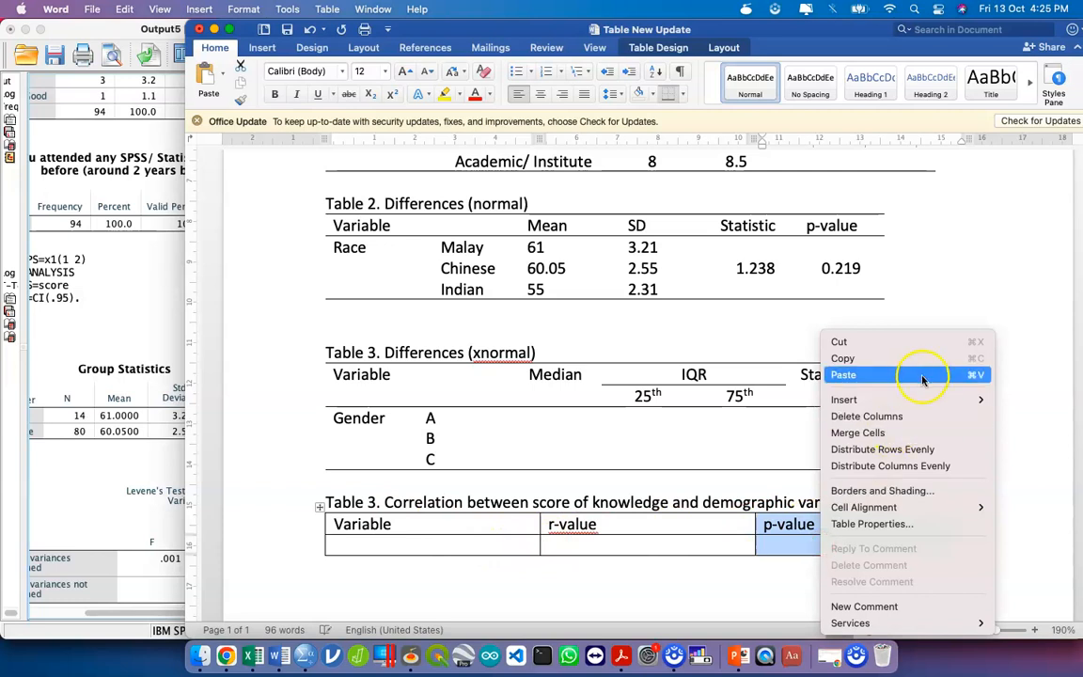
mouse_move(925, 400)
click(752, 416)
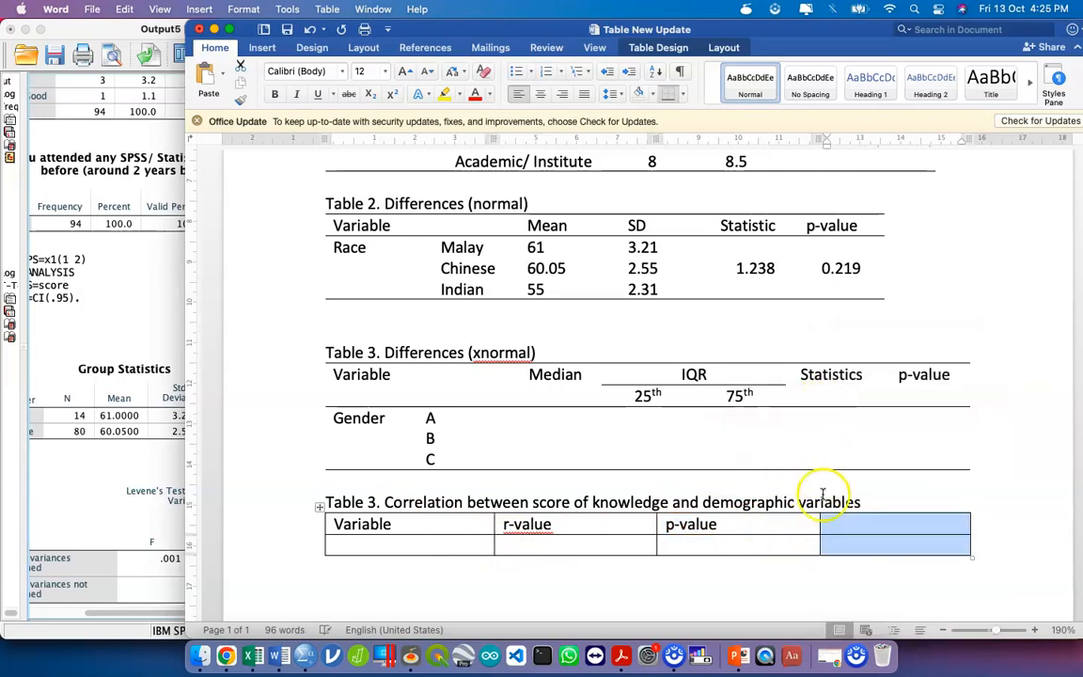
click(838, 524)
text(comment)
Enter Age and Working Experience as the row labels of the correlation table, adding a third row
key(Tab)
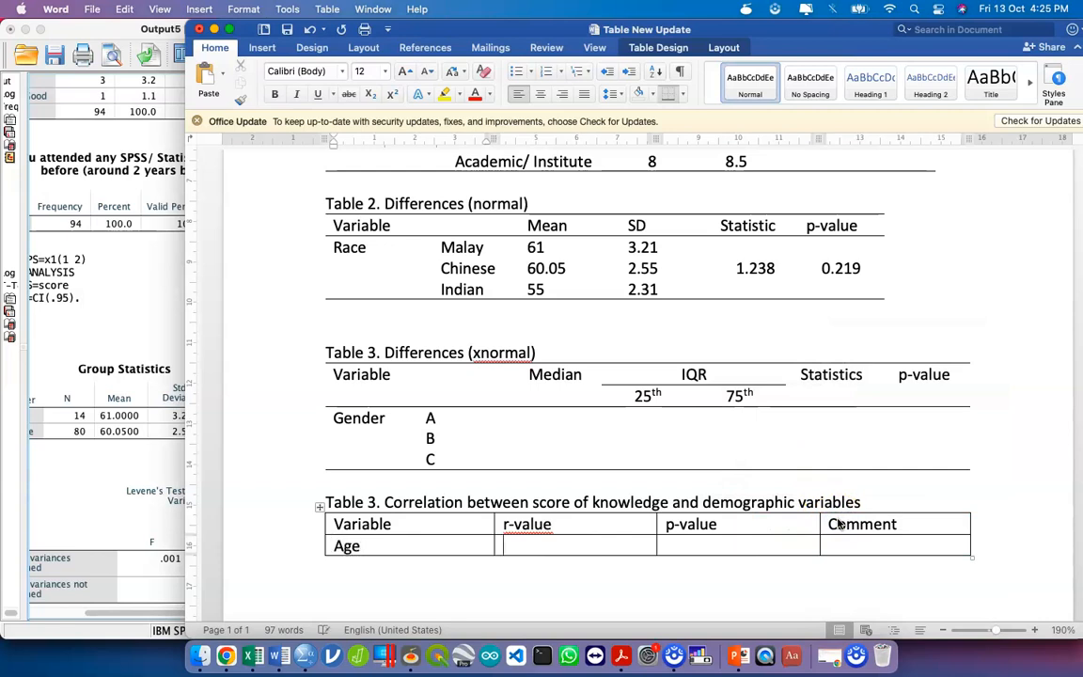
key(Tab)
key(Tab)
key(Tab)
text(Wo)
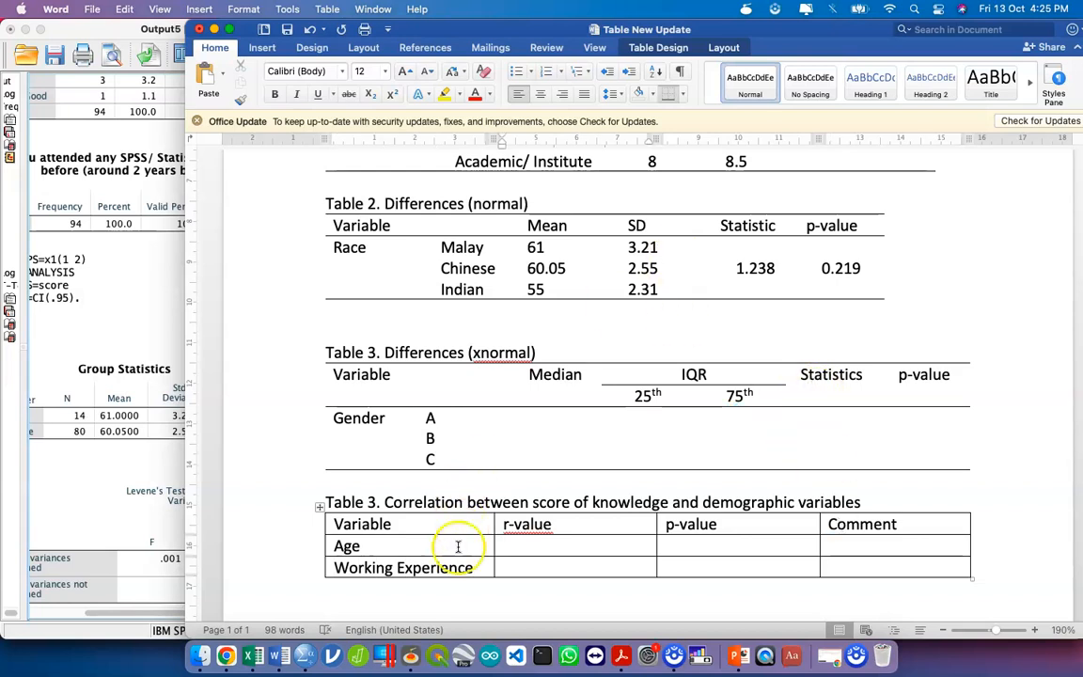
Add (unit) to the Variable heading and (y) to Age and Working Experience, and widen the first column so each label fits one line
click(414, 528)
text(())
key(Left)
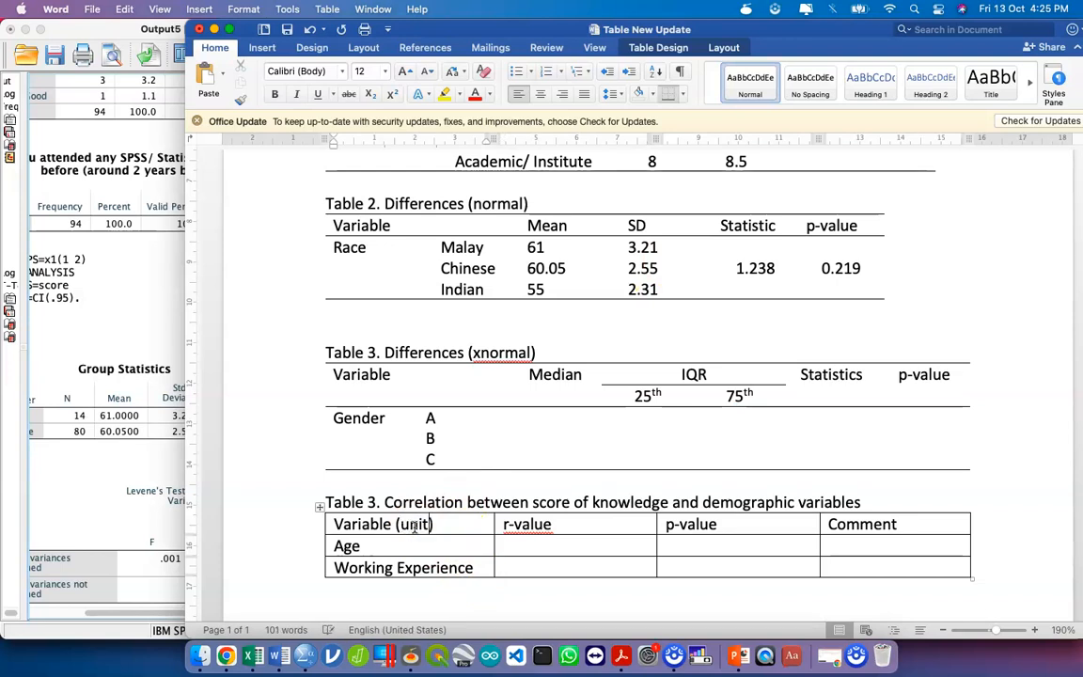
click(384, 544)
text(()
text(())
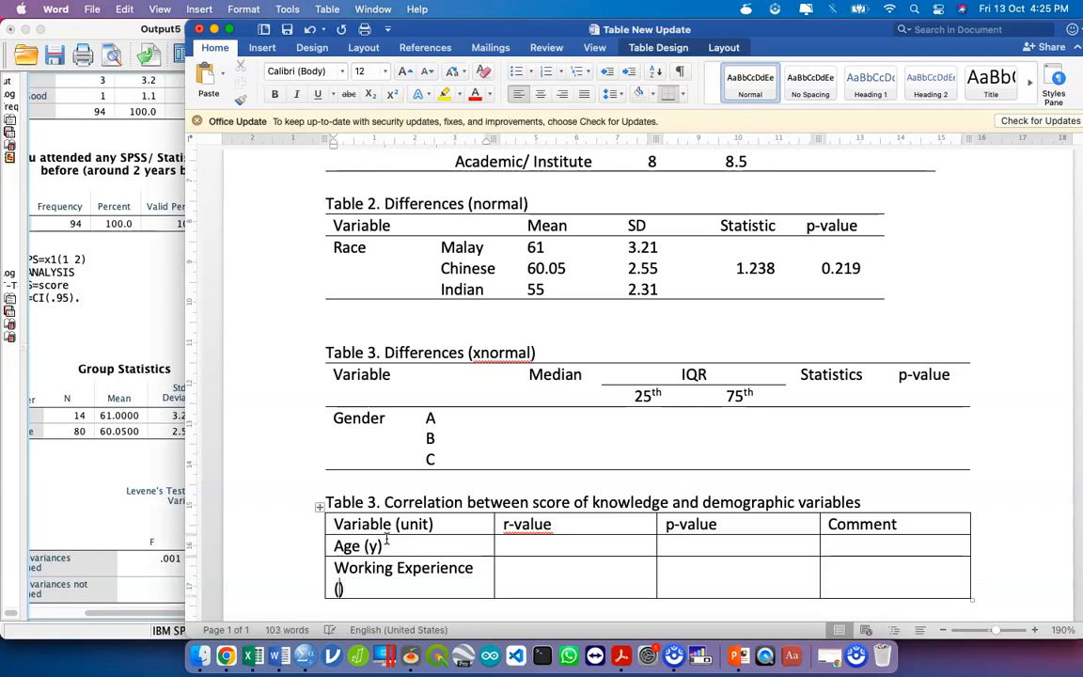
drag(493, 522, 513, 523)
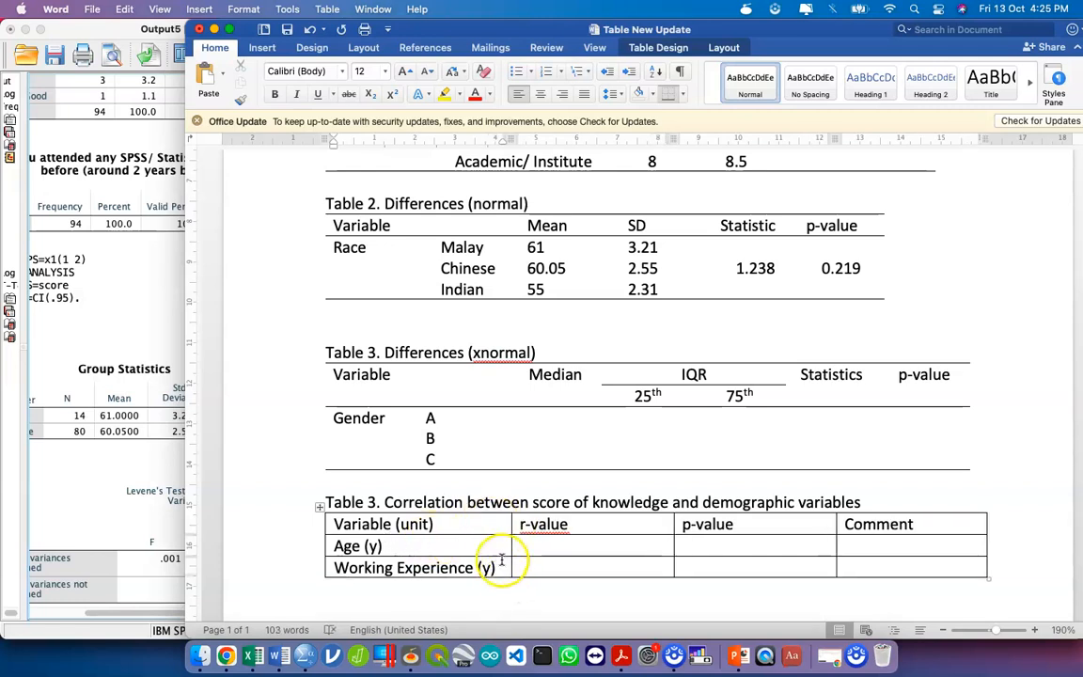
Enter r-values 0.898 and 0.123 and p-values 0.12 and 0.01 for Age and Working Experience, and centre the last three columns
click(498, 544)
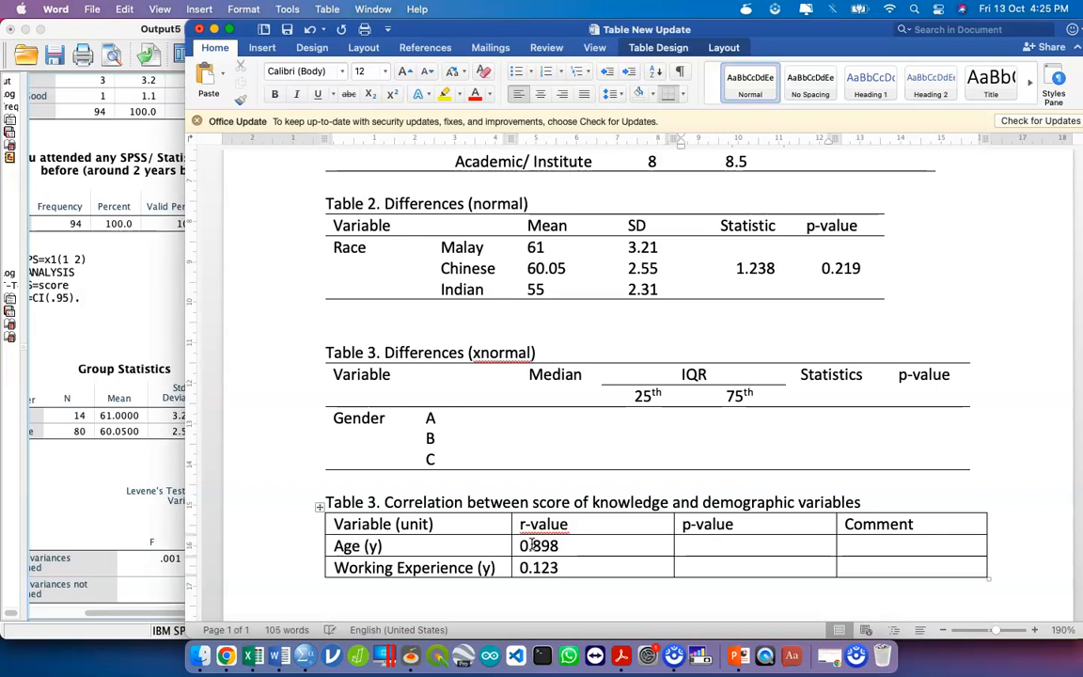
text(0.01)
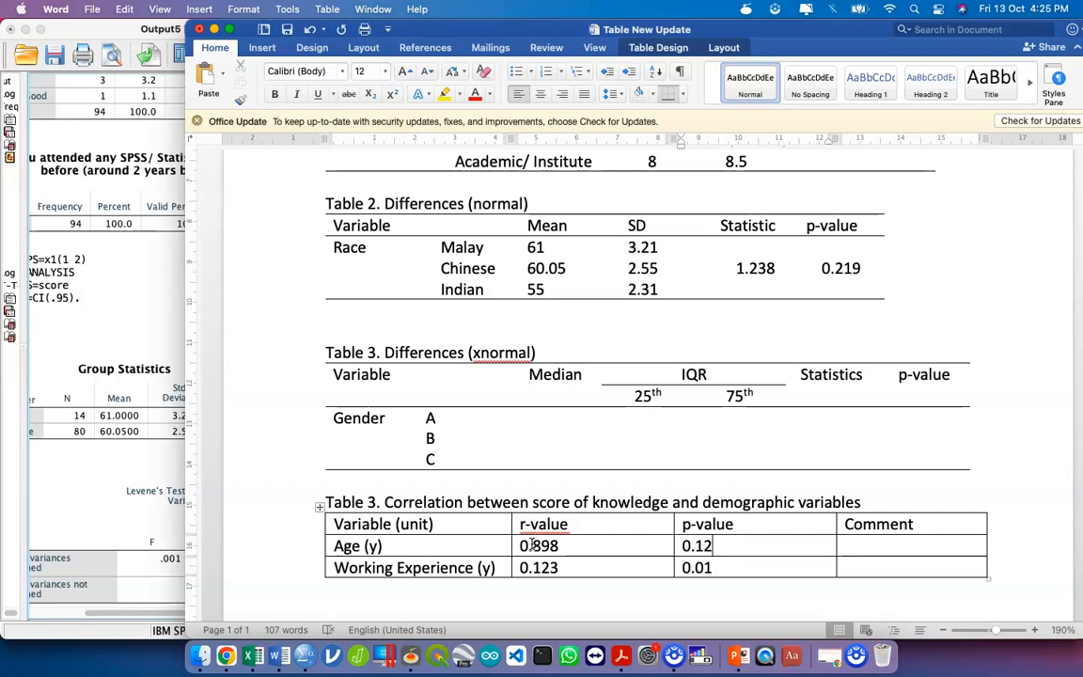
drag(639, 520, 853, 561)
click(541, 93)
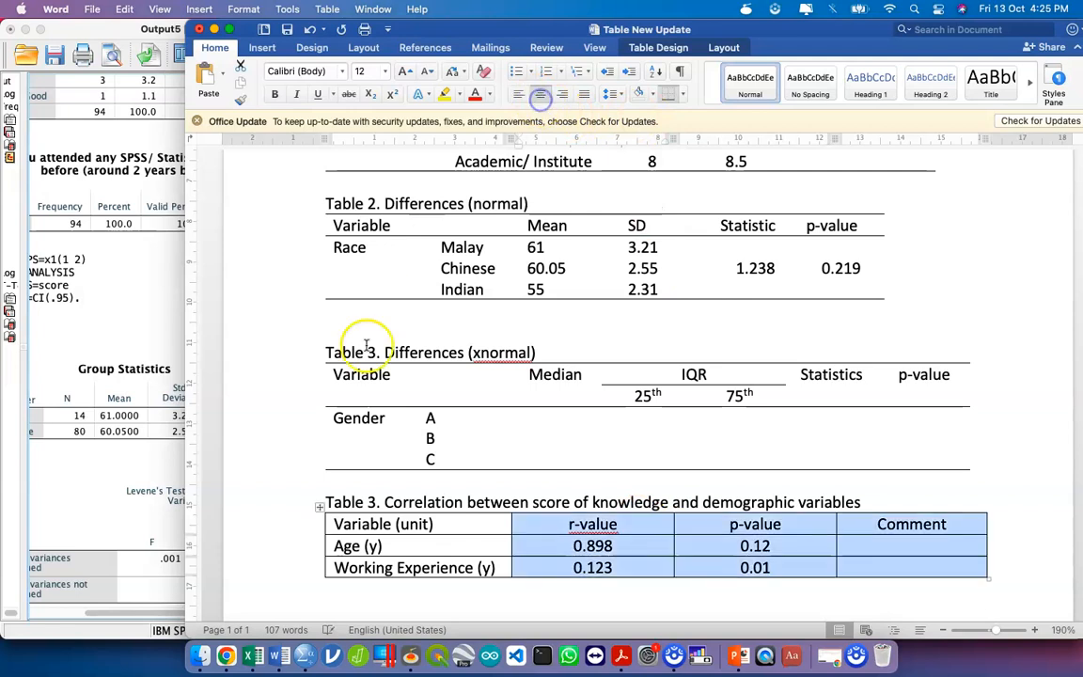
Remove all borders from the correlation table
click(319, 508)
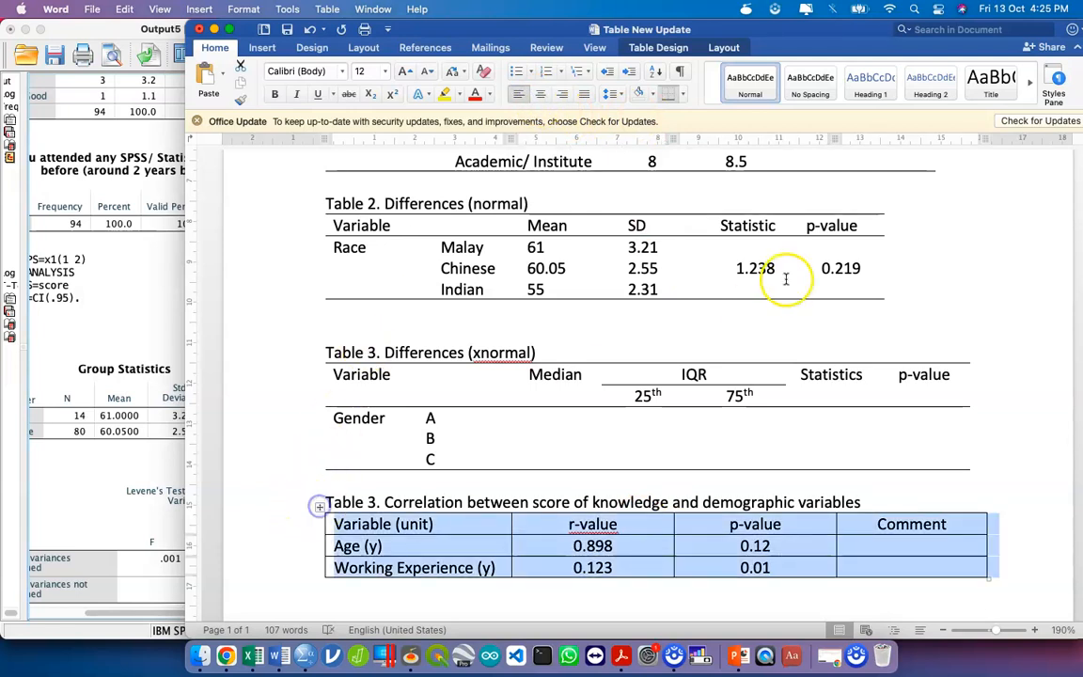
click(683, 52)
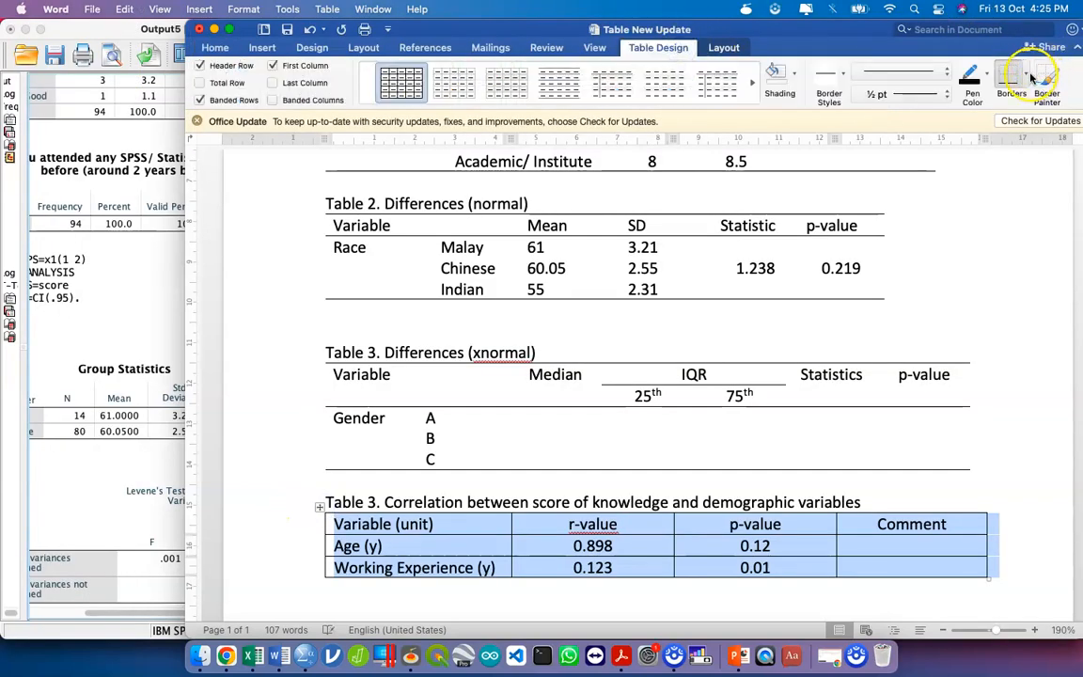
click(1027, 74)
click(954, 182)
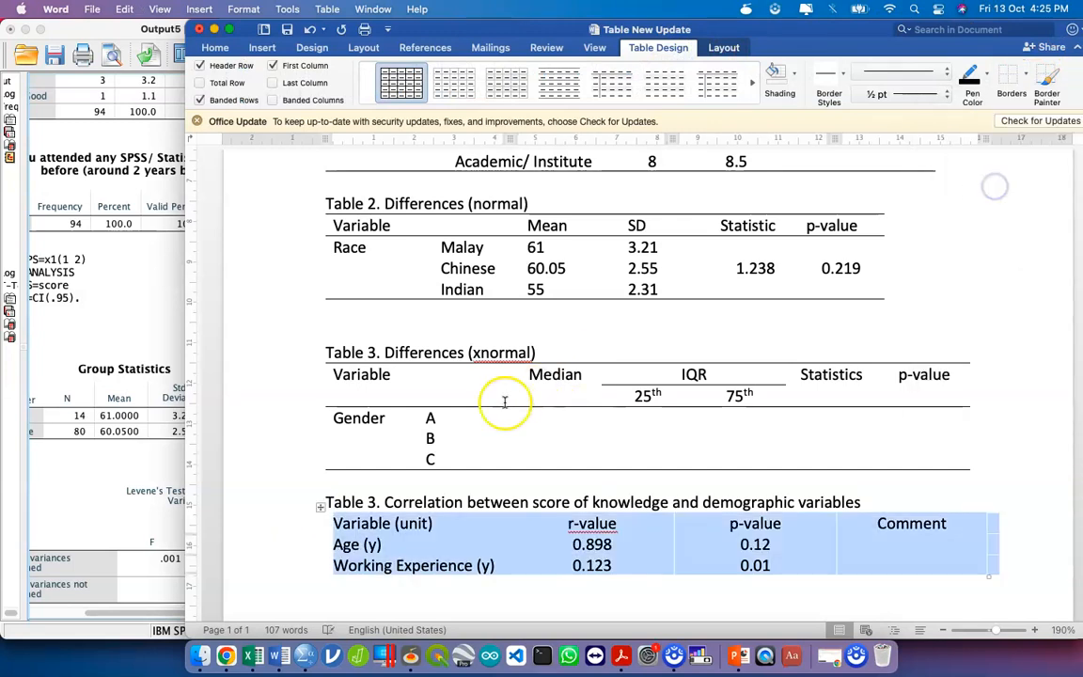
Add top and bottom borders to the correlation table's heading row and a bottom border to the Working Experience row
click(301, 523)
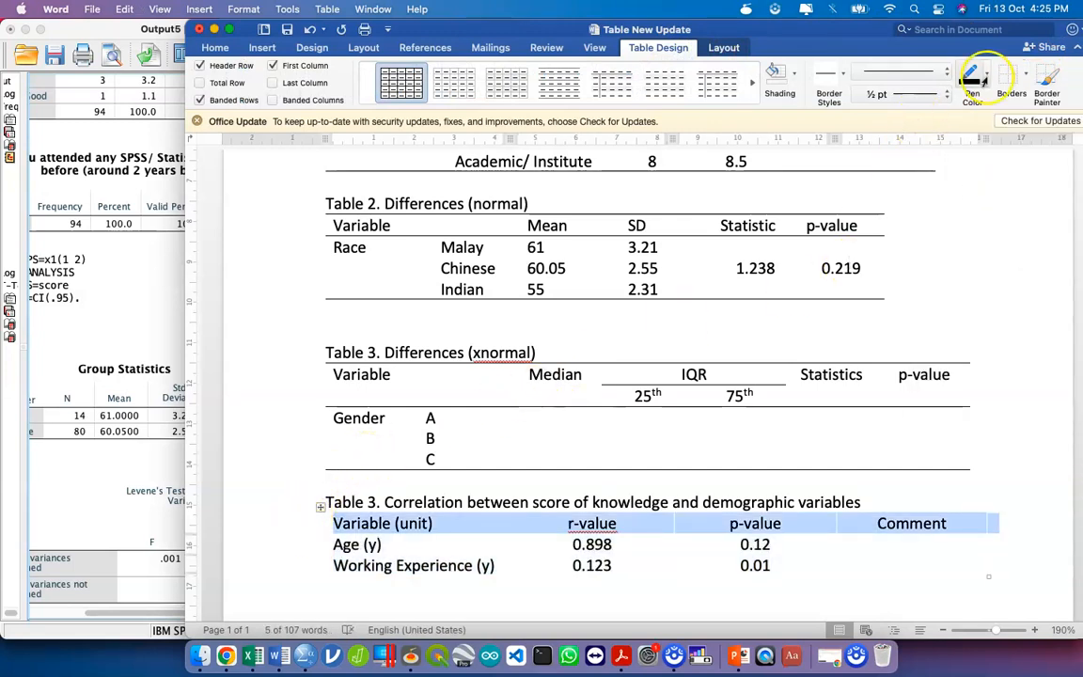
click(1025, 75)
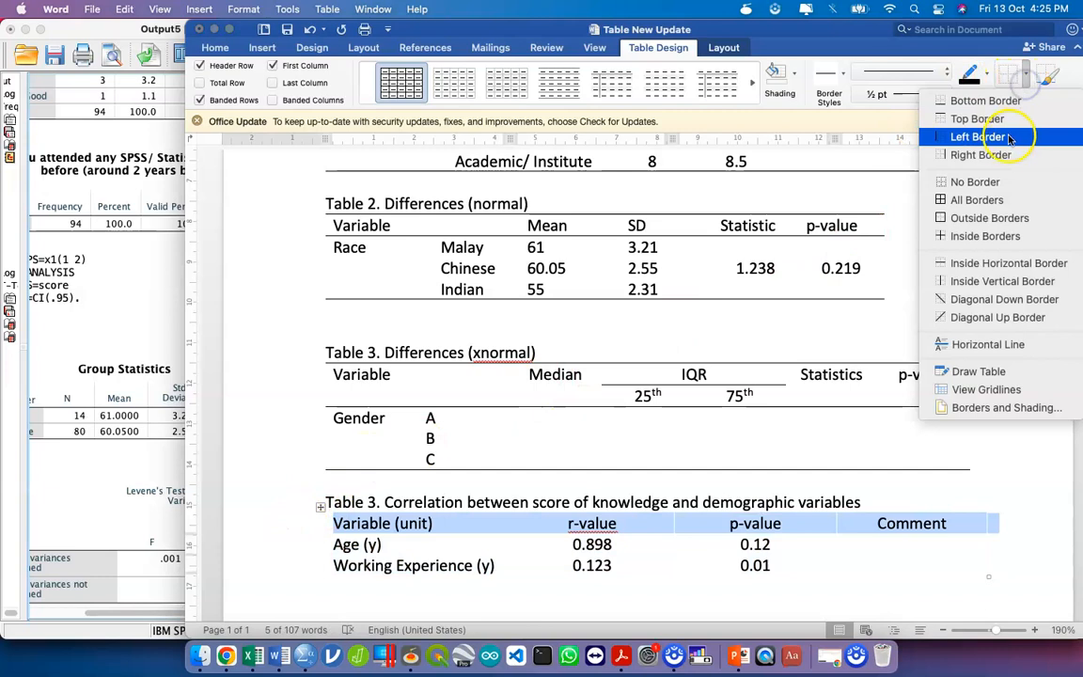
click(988, 118)
click(1025, 83)
click(995, 110)
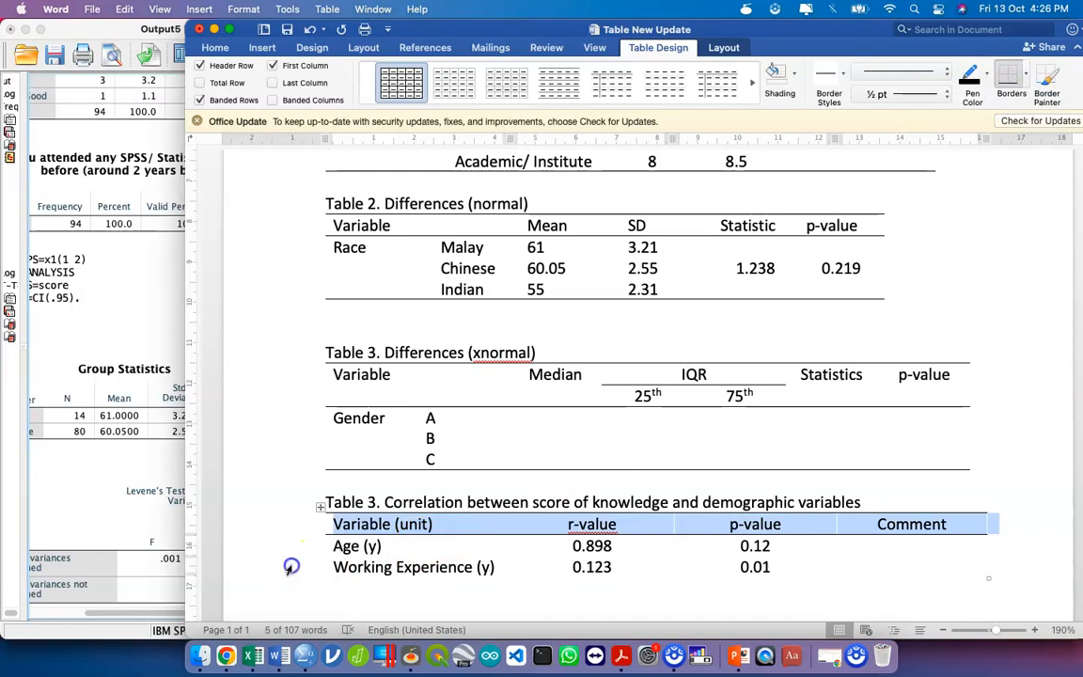
click(291, 564)
click(1010, 76)
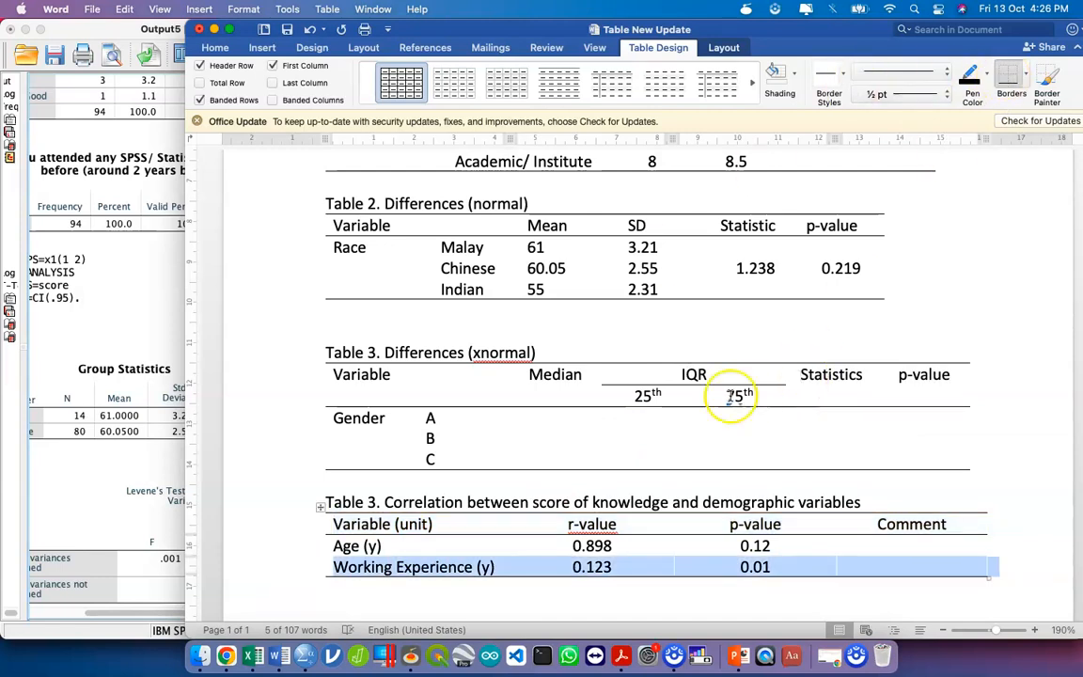
Change the r-value heading to rs-value, with the s formatted as subscript
scroll(725, 399, down, 5)
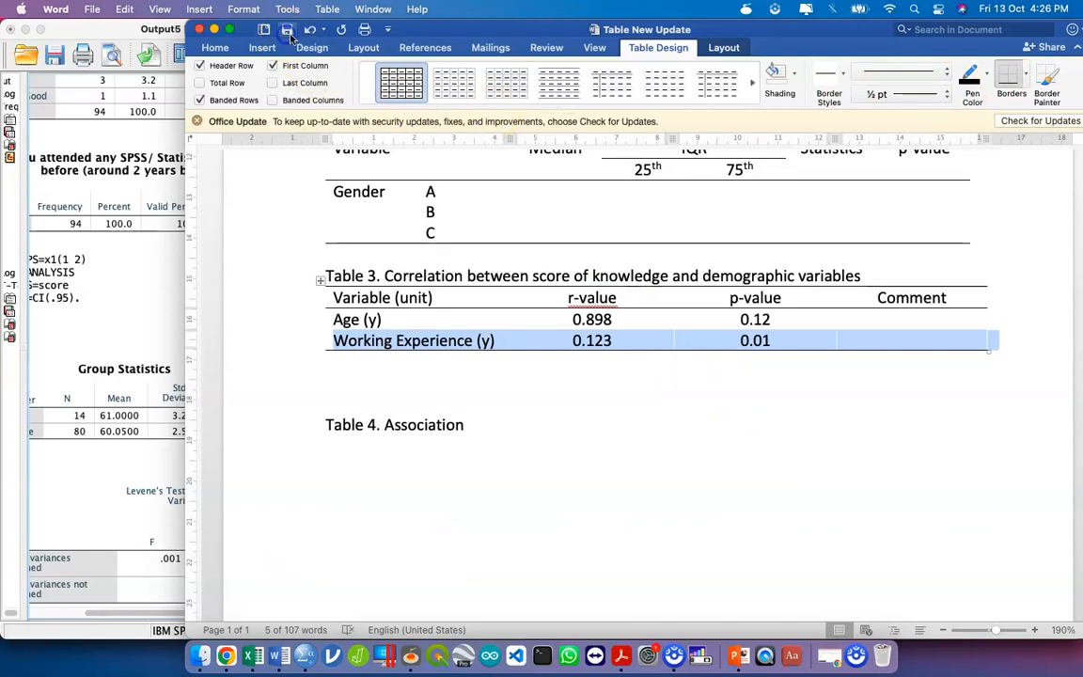
click(571, 298)
text(s)
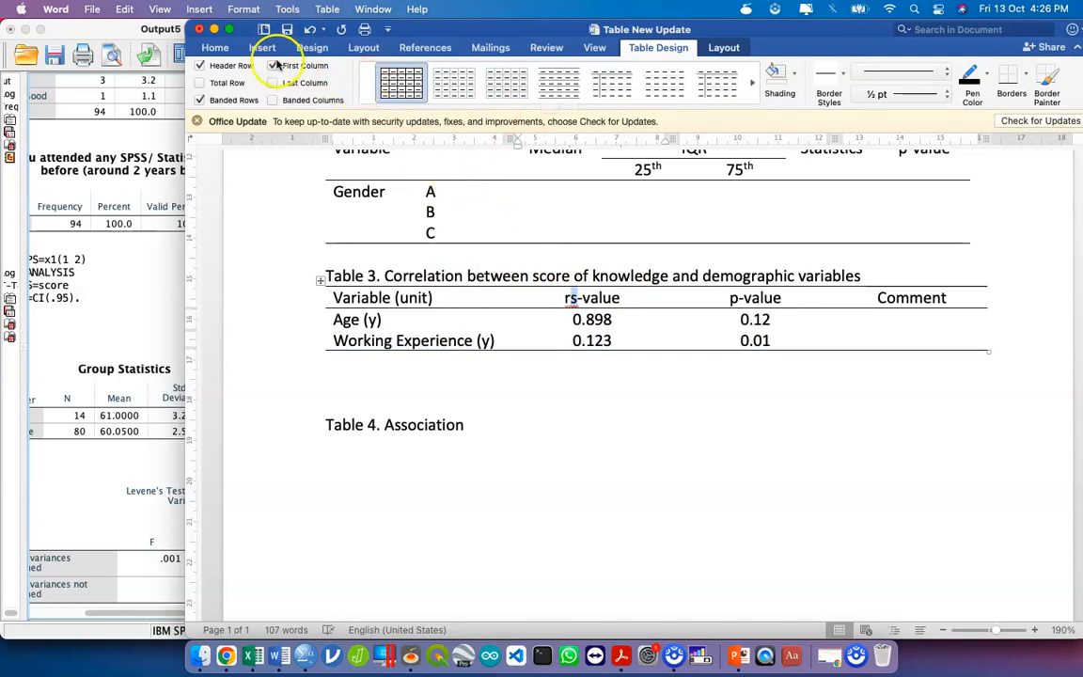
click(215, 47)
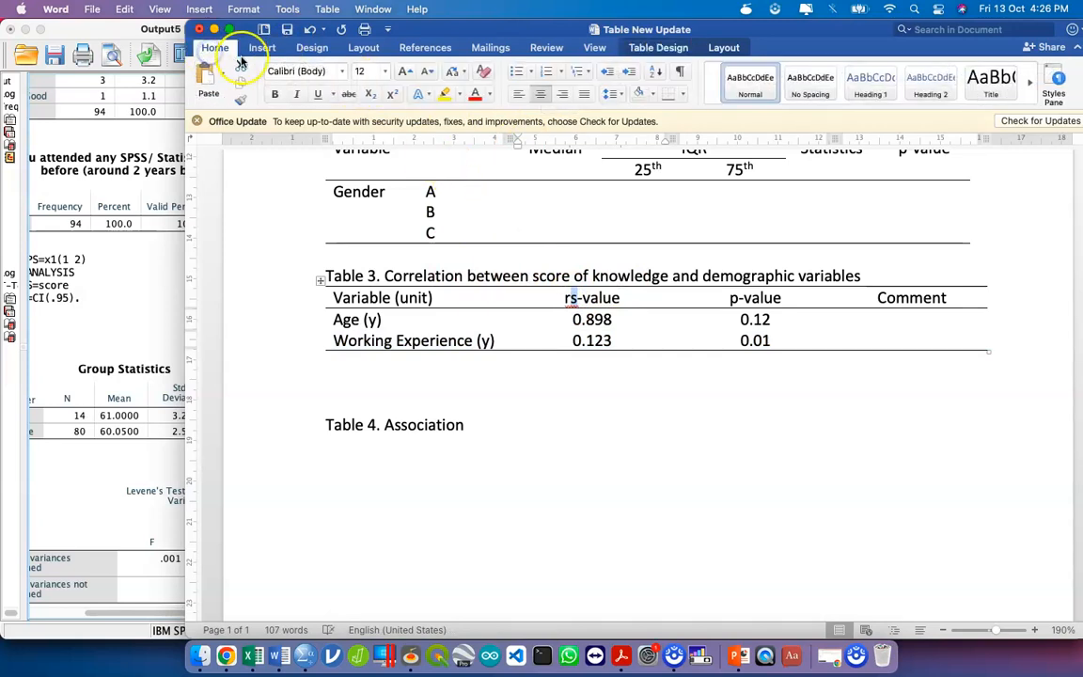
click(374, 98)
click(607, 377)
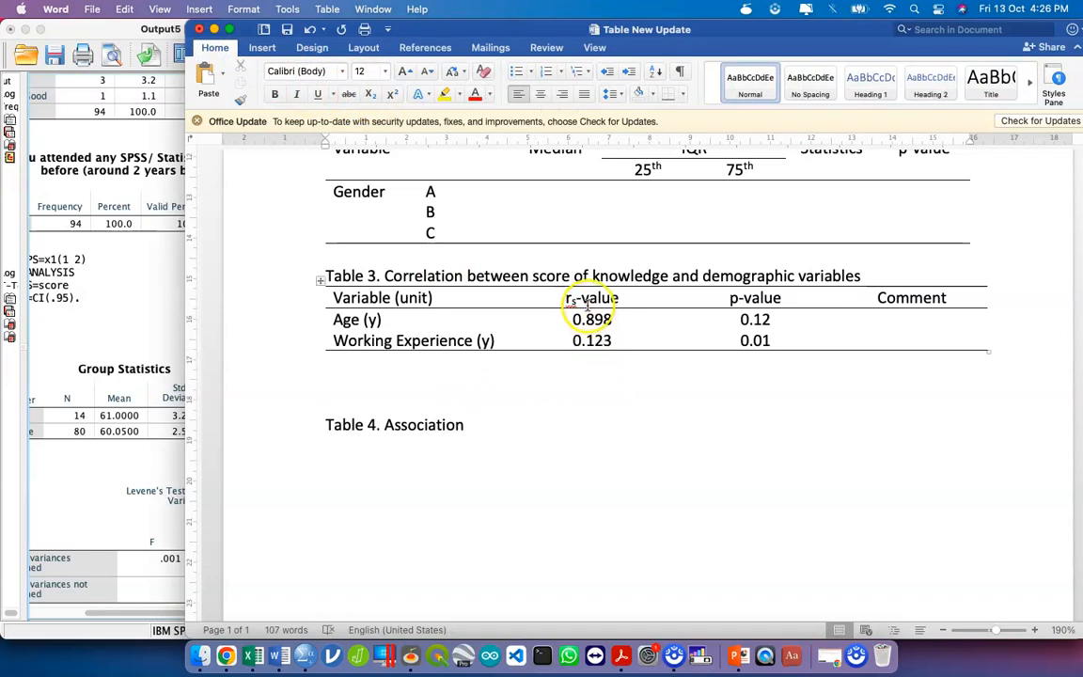
click(658, 311)
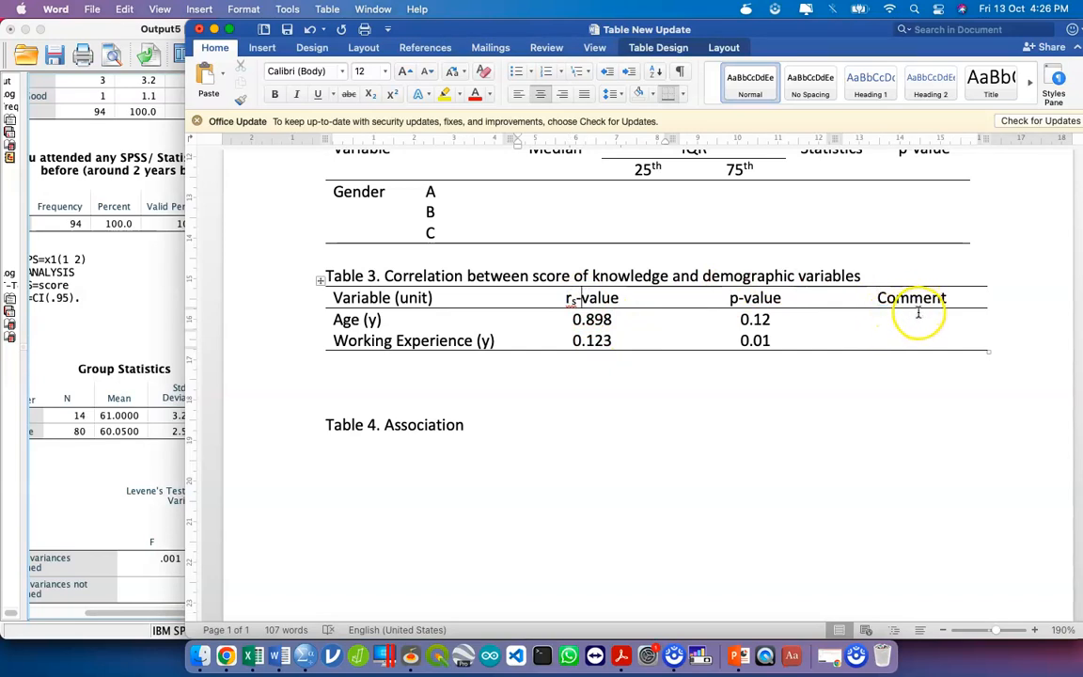
Add (NOR) to the Comment heading of the correlation table
drag(919, 316, 923, 334)
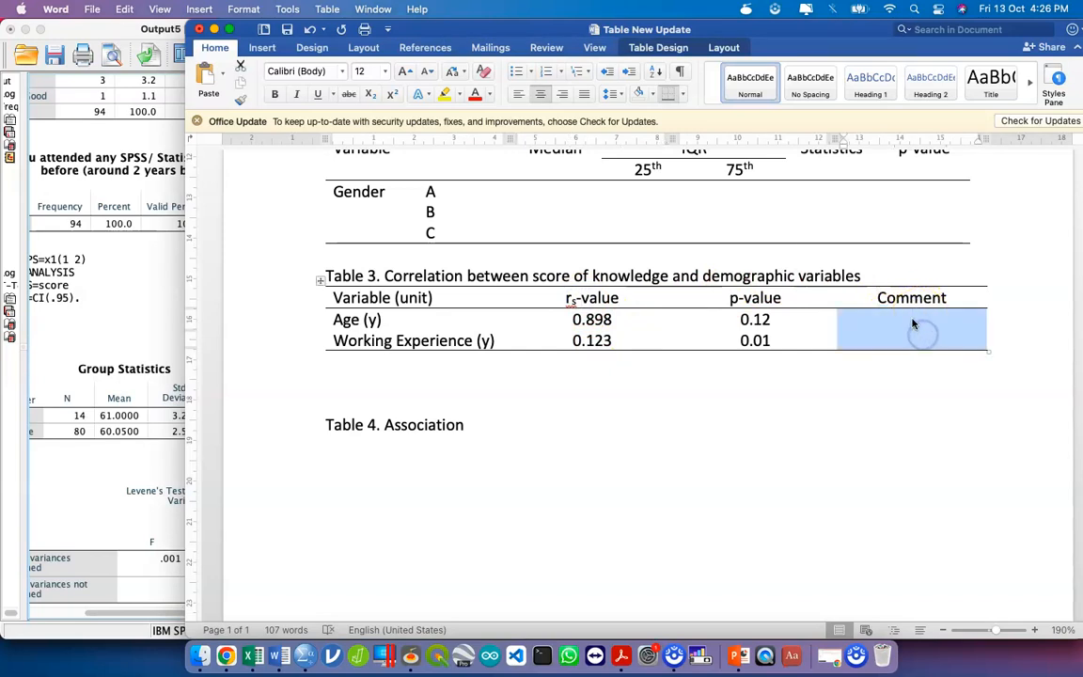
click(912, 324)
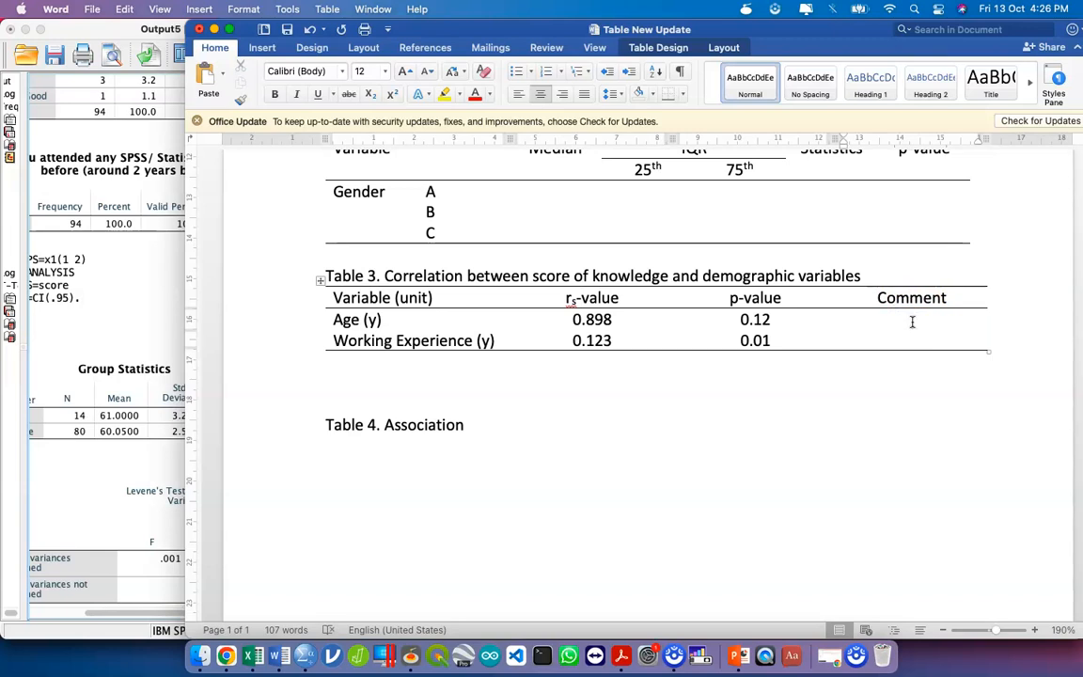
click(948, 299)
text(())
key(Left)
text(NOR)
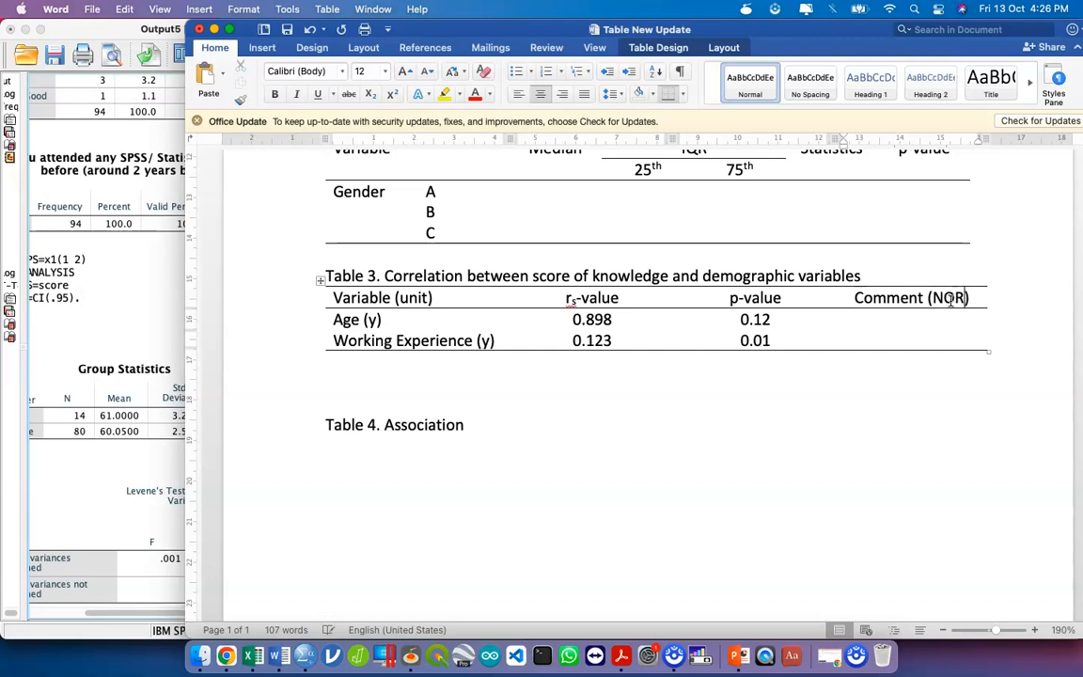
Insert a table with seven columns and four rows below the Table 4. Association caption
click(674, 432)
key(Return)
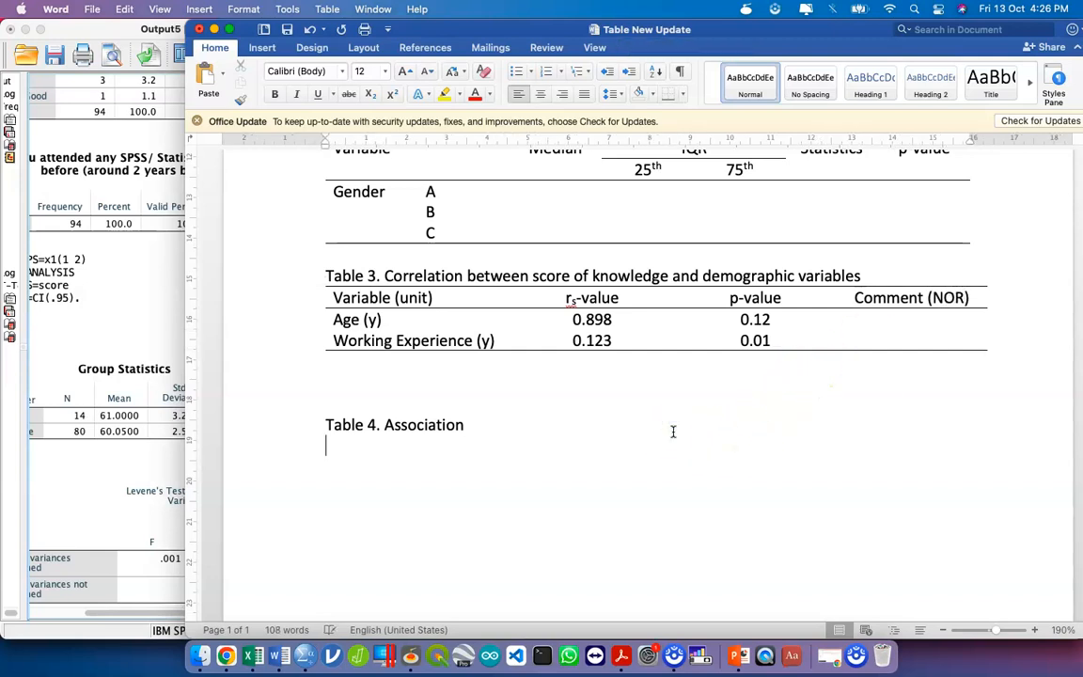
click(263, 47)
click(255, 75)
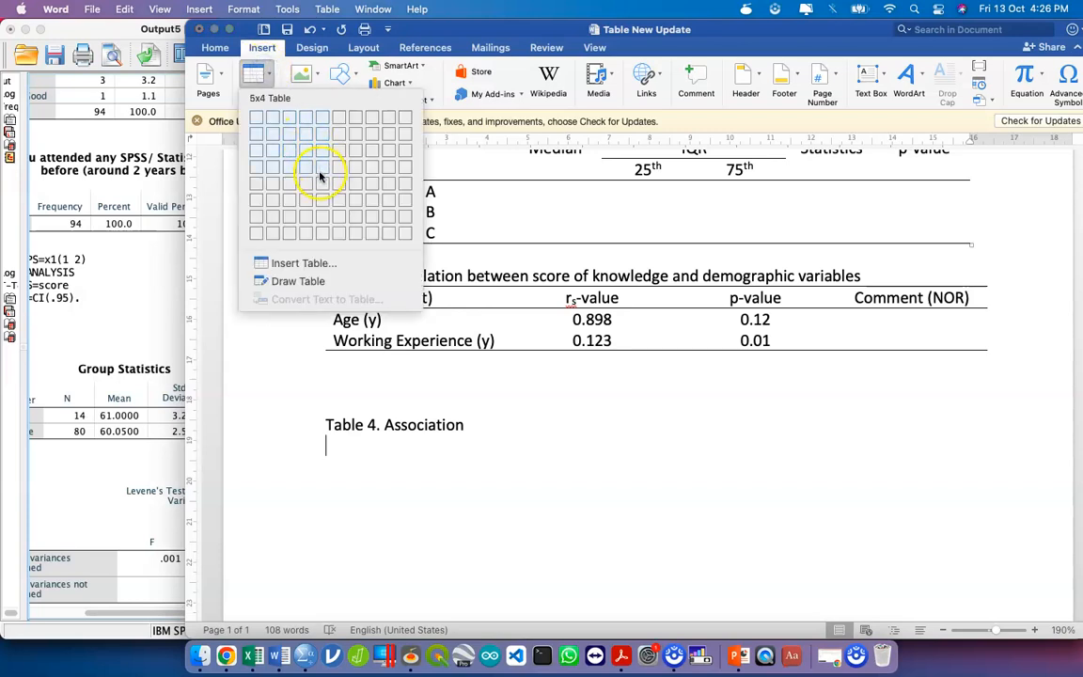
click(356, 166)
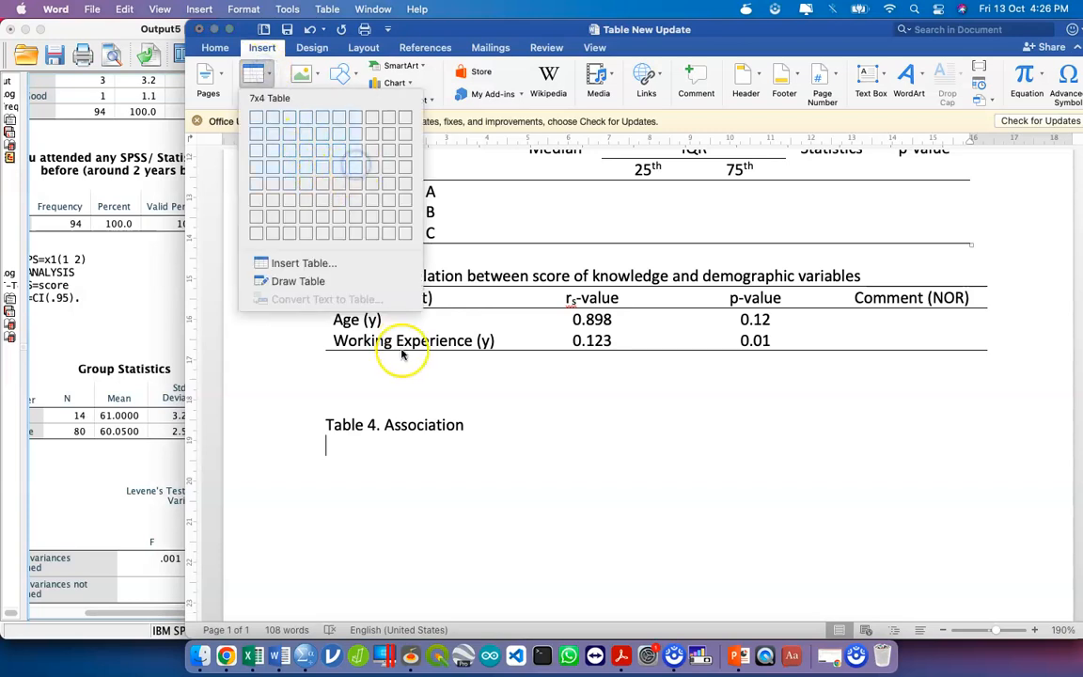
Fill the association table with a Variable heading, Job Status categories Clinic, Hospital and Institute, and two pairs of Freq and % headings
text(Variba)
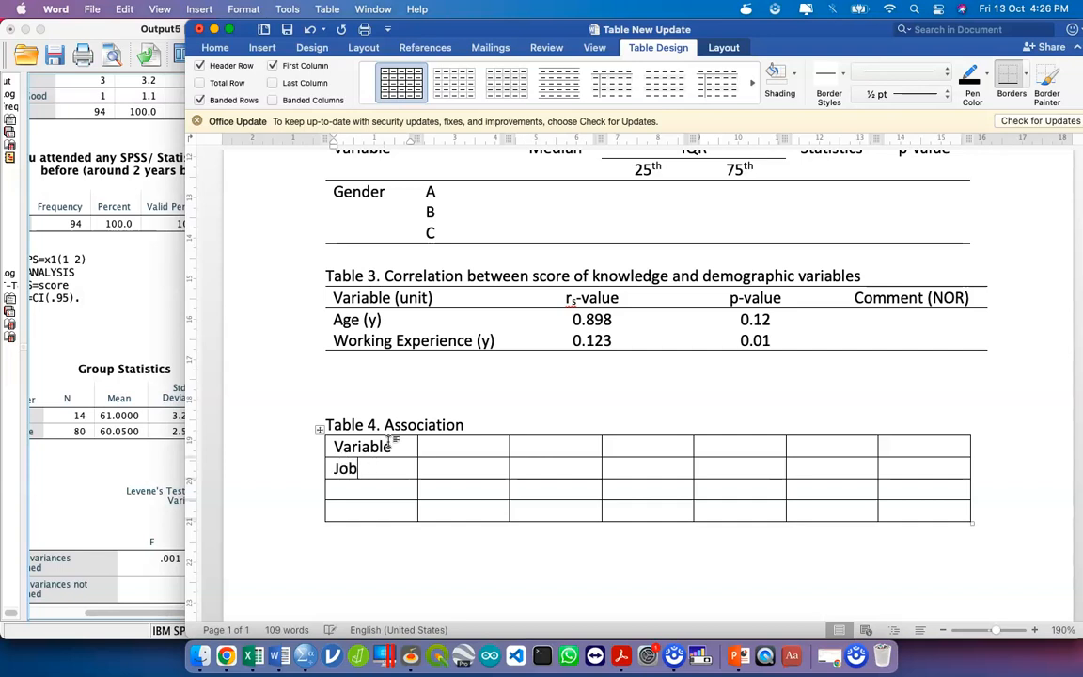
click(507, 447)
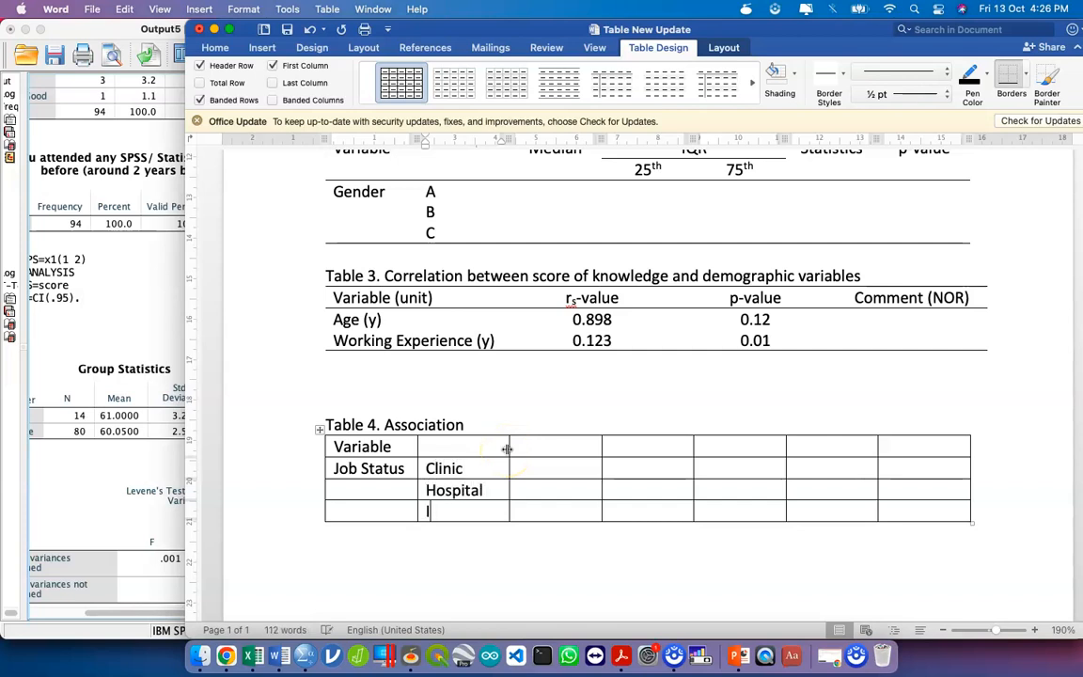
key(Up)
key(Up)
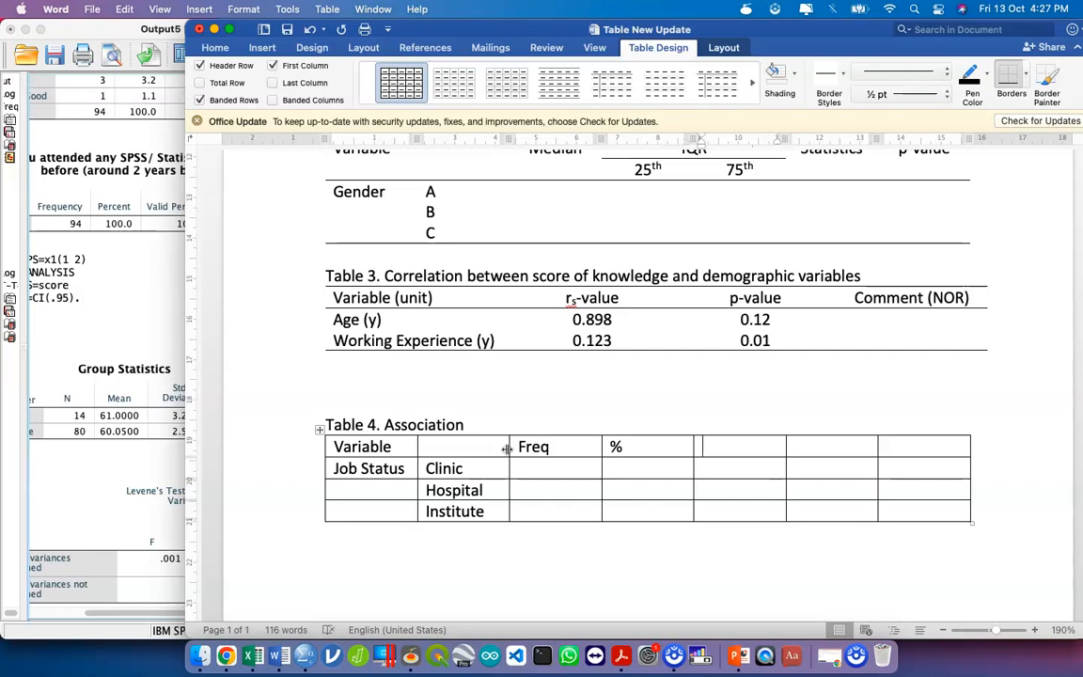
text(%)
key(Tab)
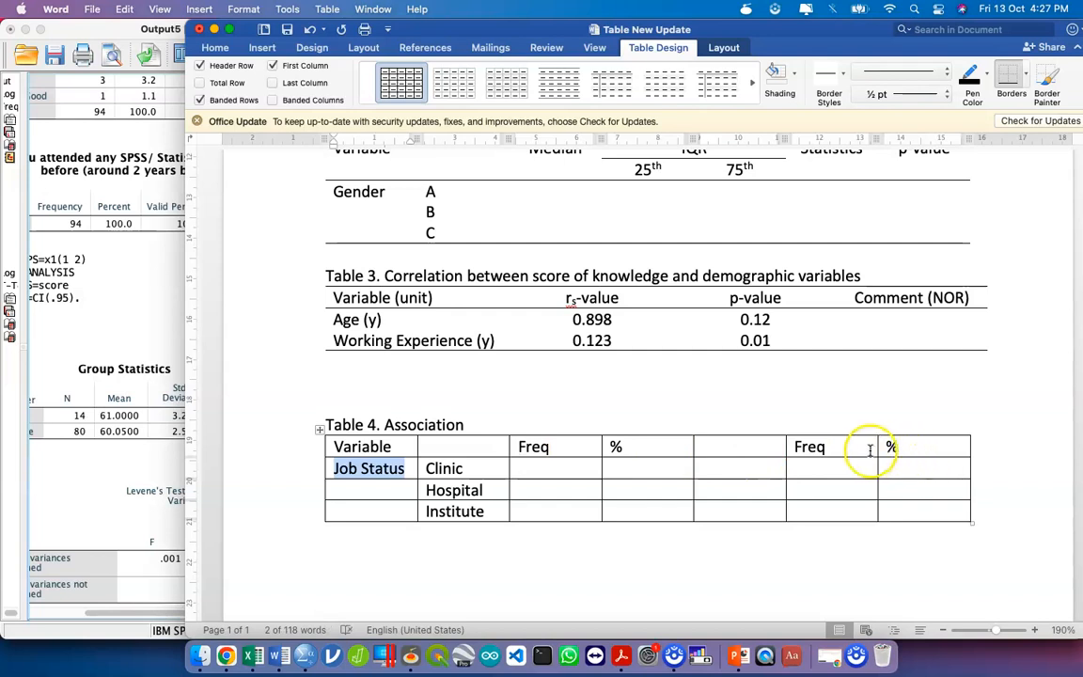
Add two columns to the right end of the association table
drag(863, 445, 902, 504)
right_click(904, 508)
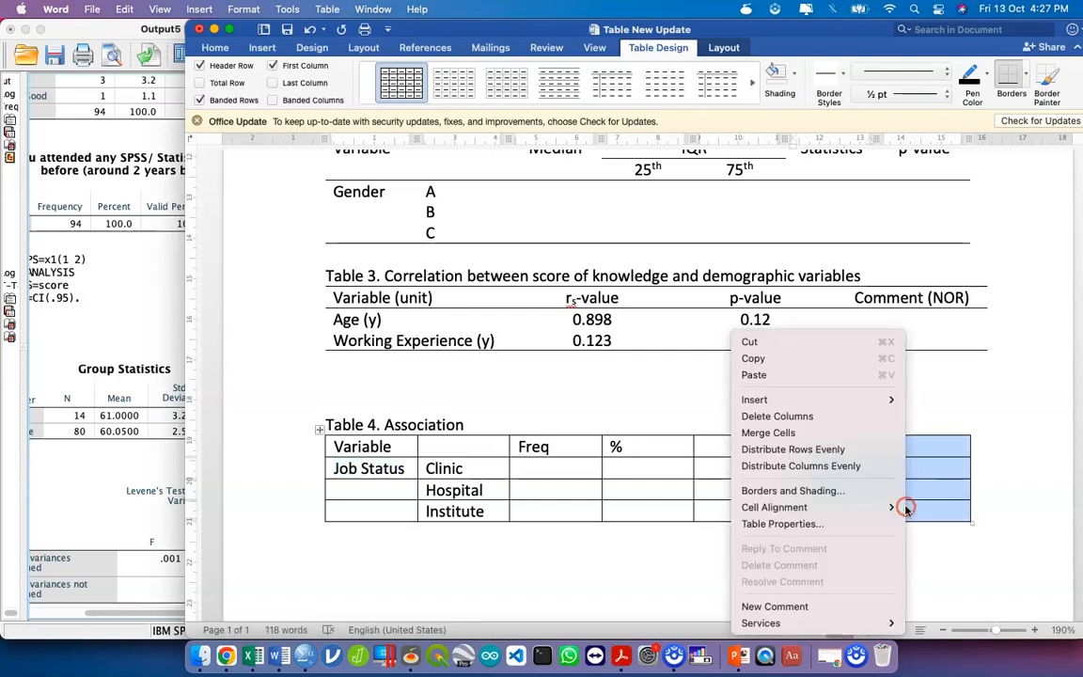
mouse_move(846, 406)
click(912, 420)
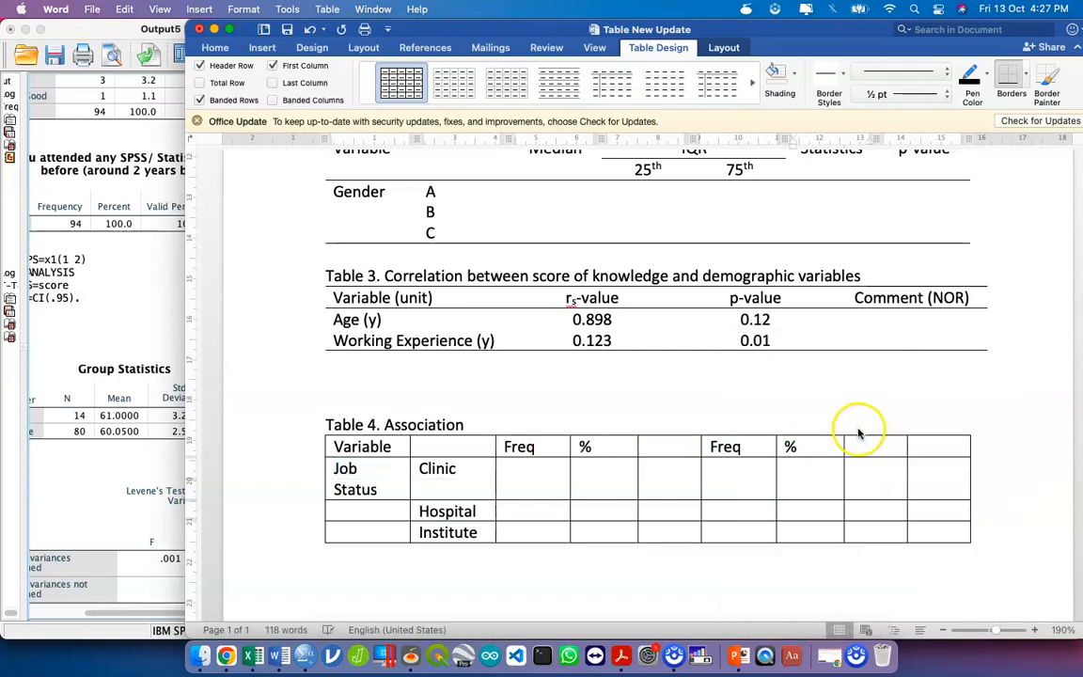
Head the two new columns Statistics and p-value, widening columns so Job Status and p-value each fit on one line
click(880, 447)
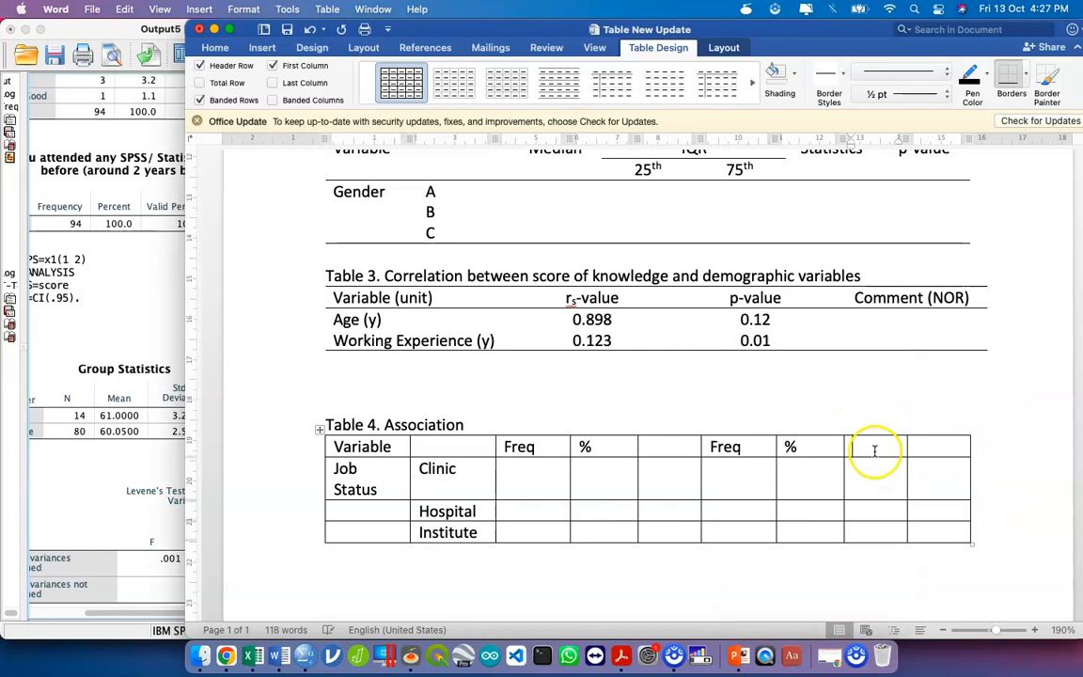
double_click(411, 447)
text(Statistics)
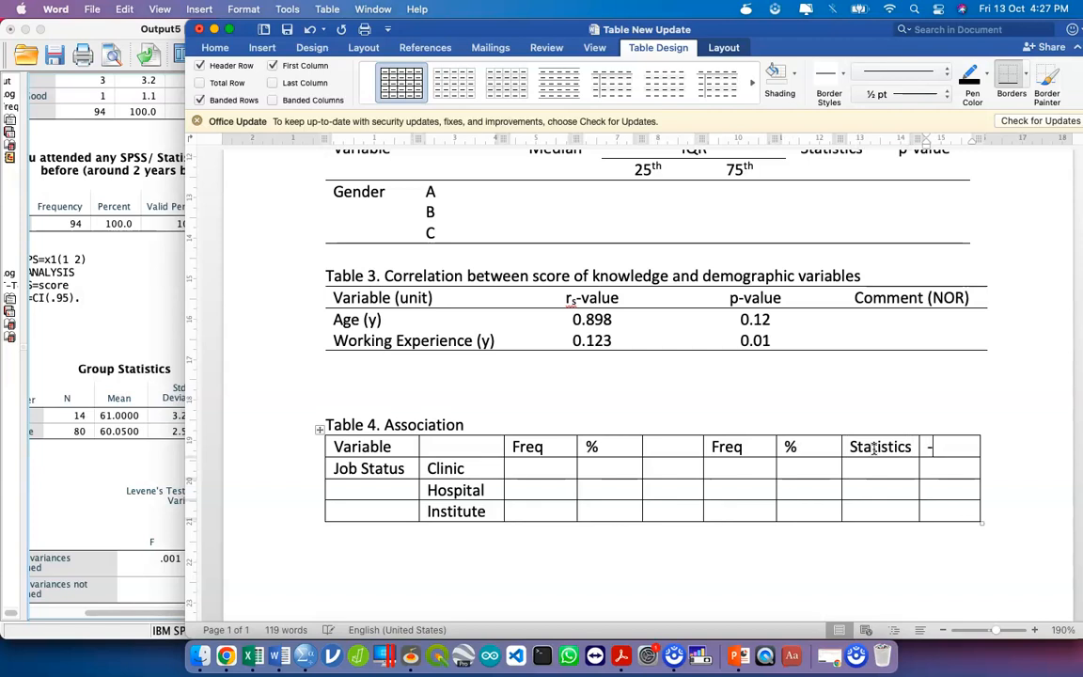
key(Tab)
text(p-value)
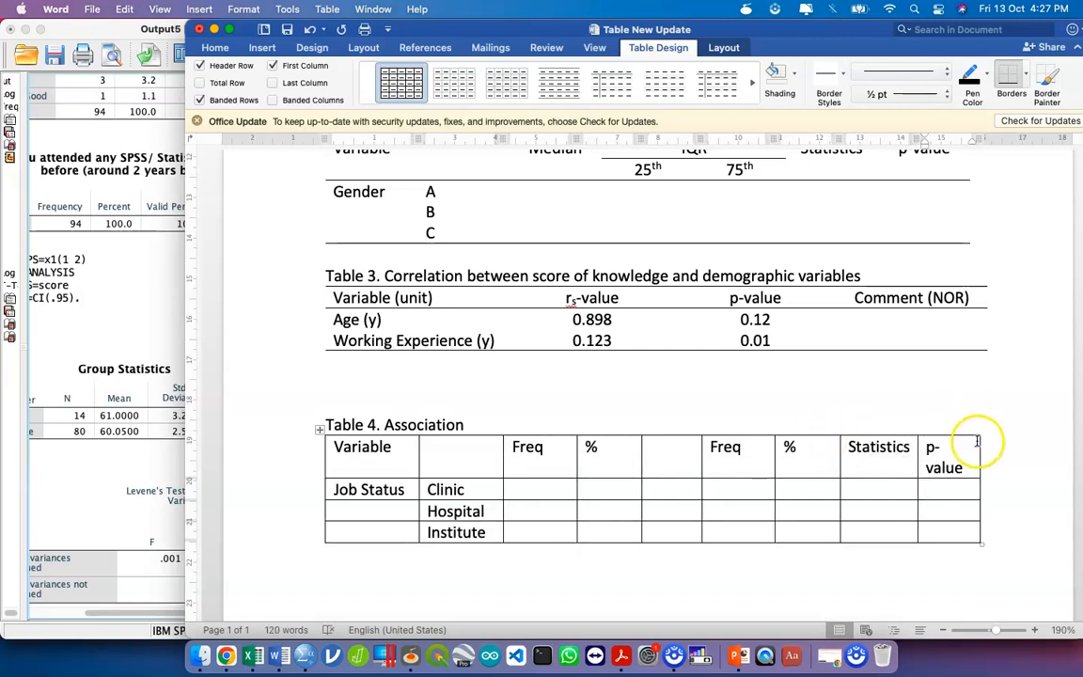
drag(979, 441, 994, 441)
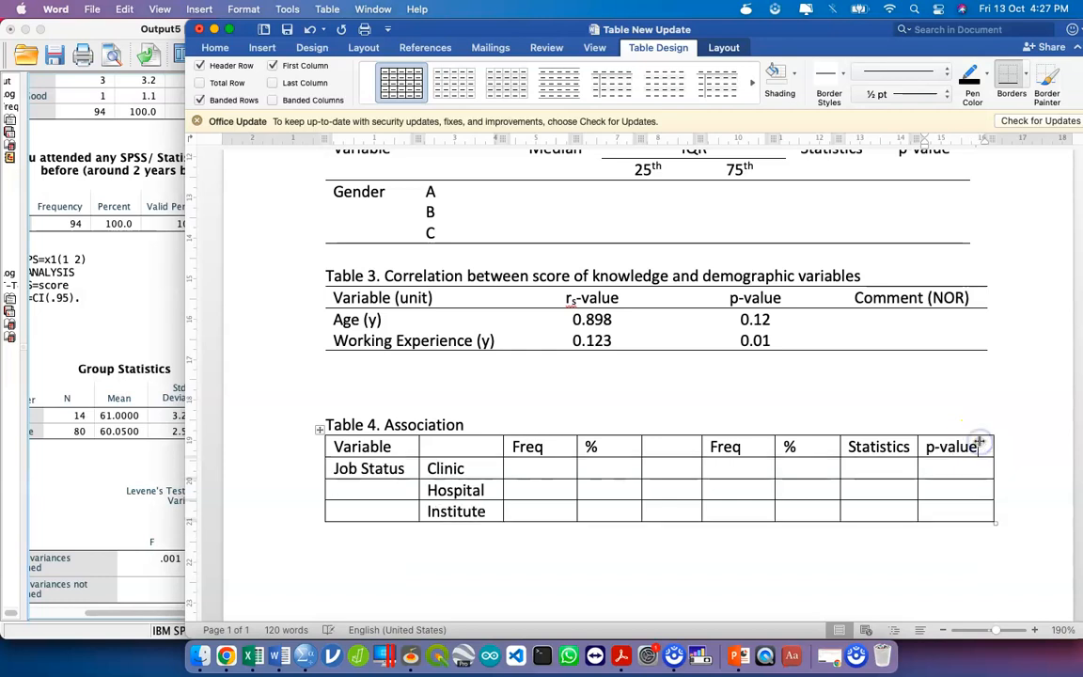
Narrow the empty spacer column between the two Freq and % pairs
click(551, 451)
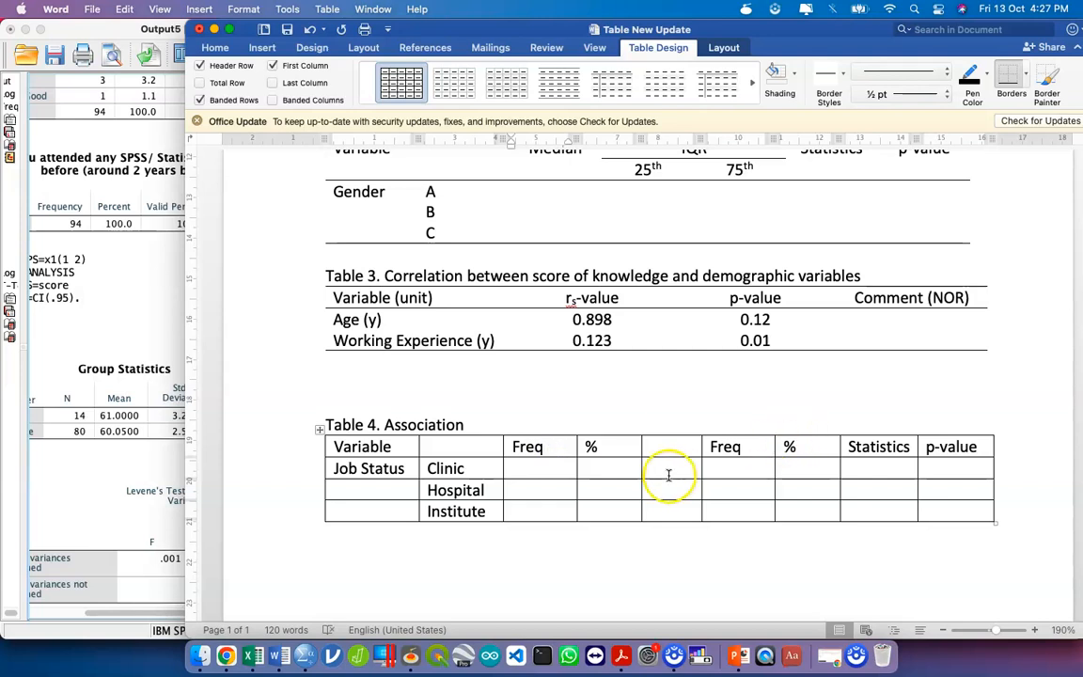
click(660, 445)
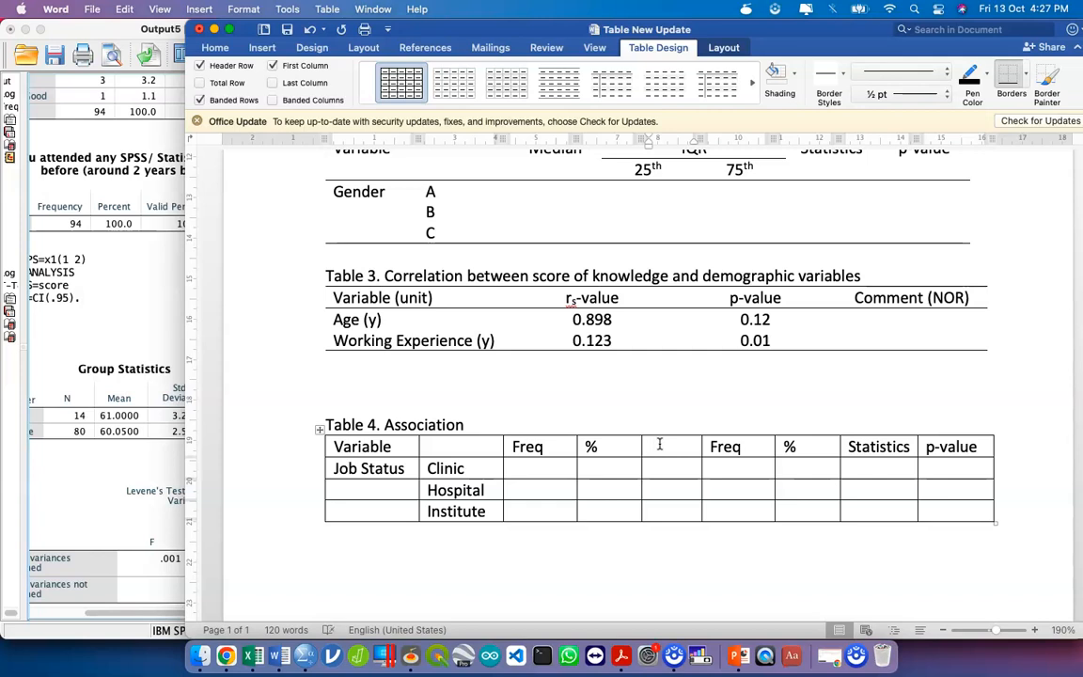
drag(660, 444, 702, 447)
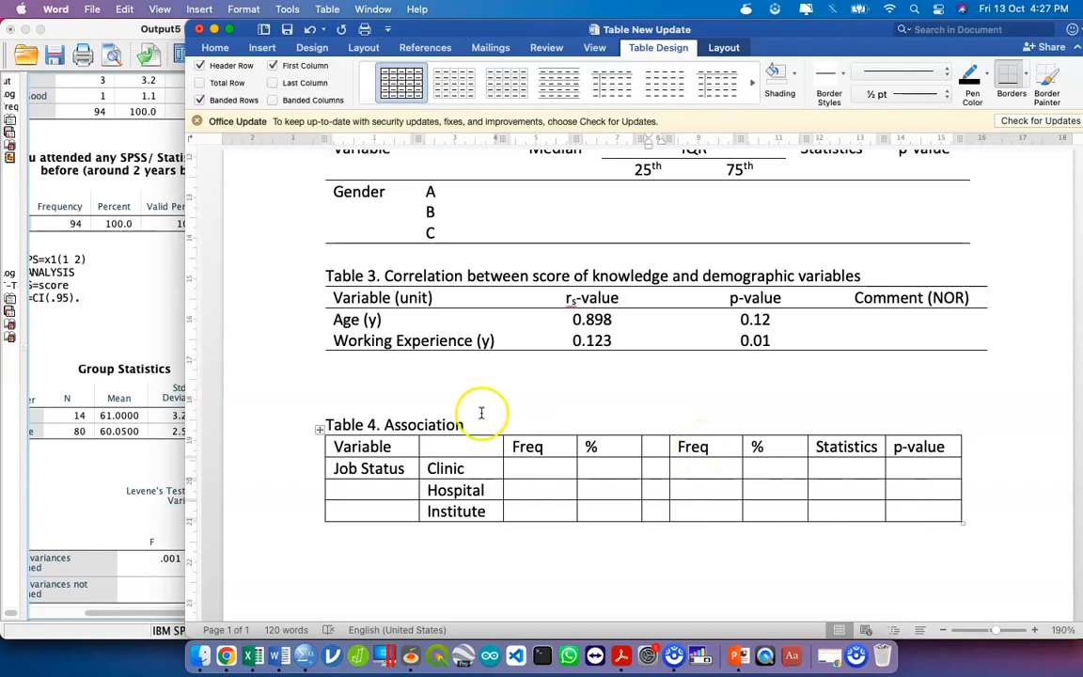
Insert a blank row above the Job Status row of the association table
click(319, 430)
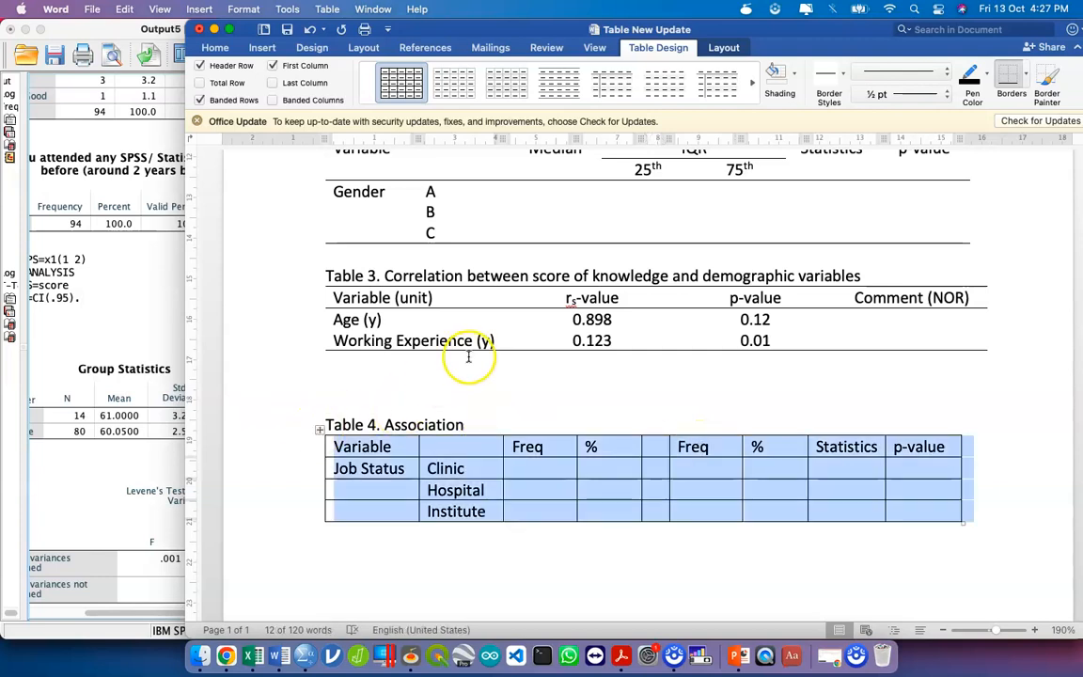
click(294, 469)
right_click(294, 468)
mouse_move(351, 399)
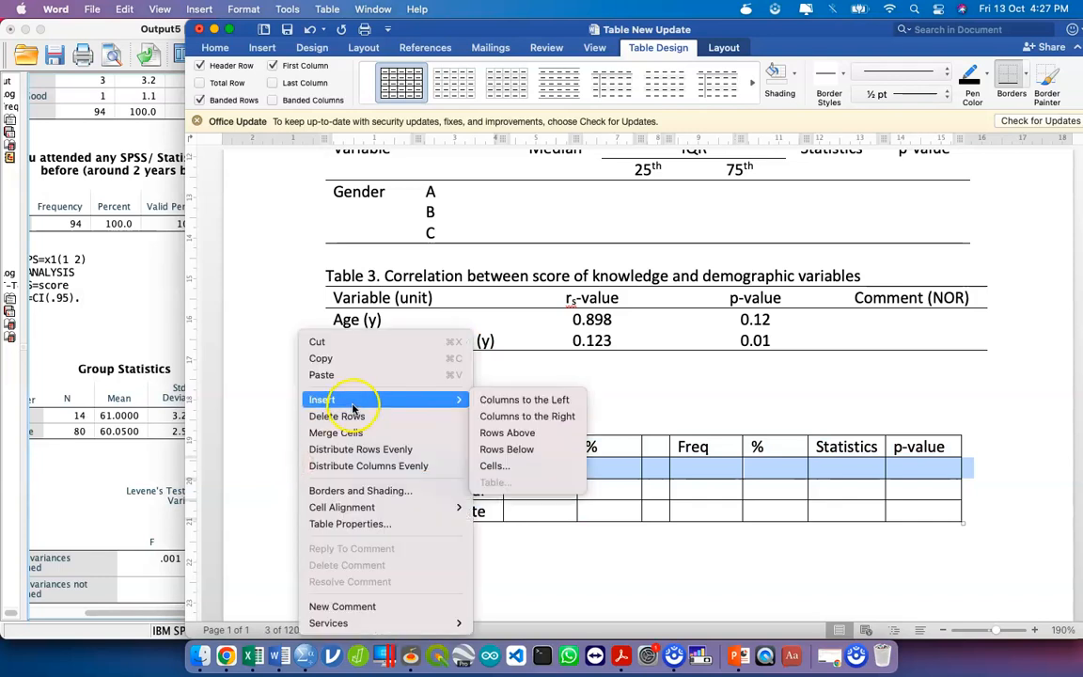
click(539, 433)
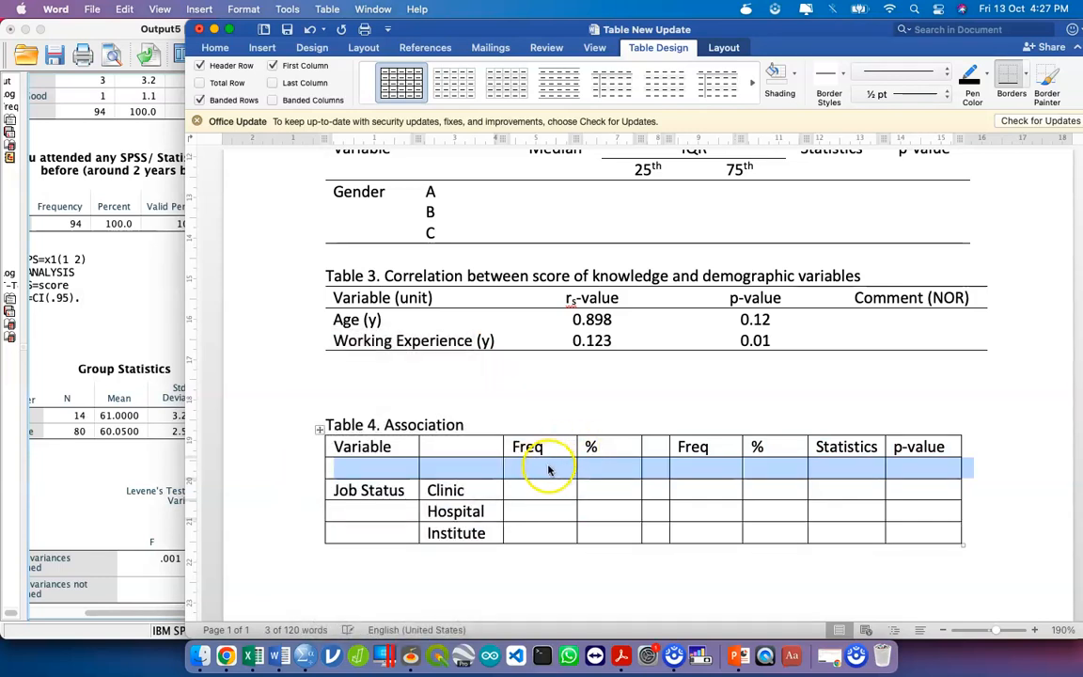
Move both pairs of Freq and % headings down into the new second row
click(549, 468)
click(560, 464)
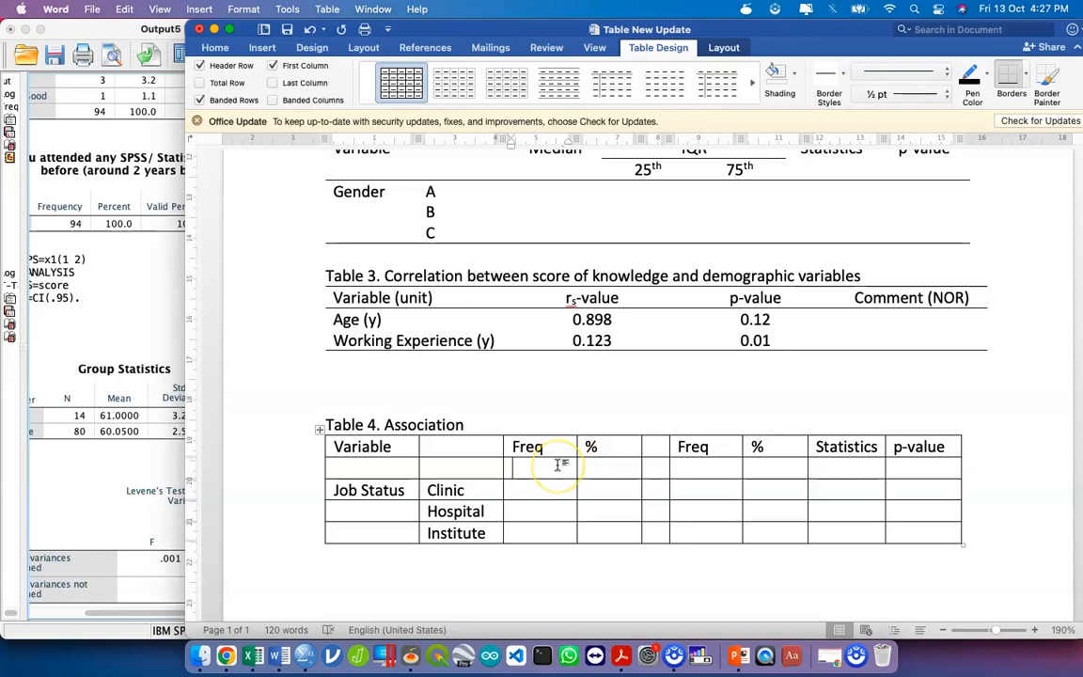
text(Hi)
drag(557, 466, 490, 468)
key(super+x)
key(Tab)
key(Tab)
key(Tab)
key(super+x)
drag(538, 446, 554, 469)
mouse_move(685, 449)
mouse_down()
mouse_move(759, 452)
mouse_move(698, 462)
mouse_up()
Enter the group headings Low and High above the Freq and % pairs and merge each heading's cells across its pair
click(542, 439)
text(Low)
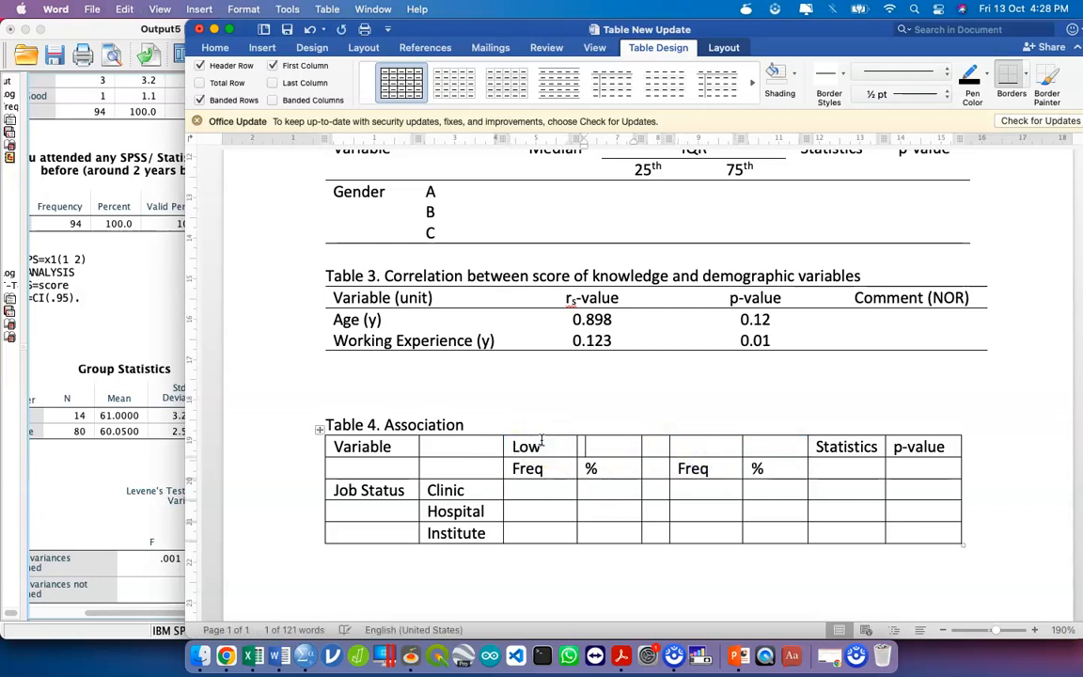
drag(500, 447, 580, 448)
right_click(589, 449)
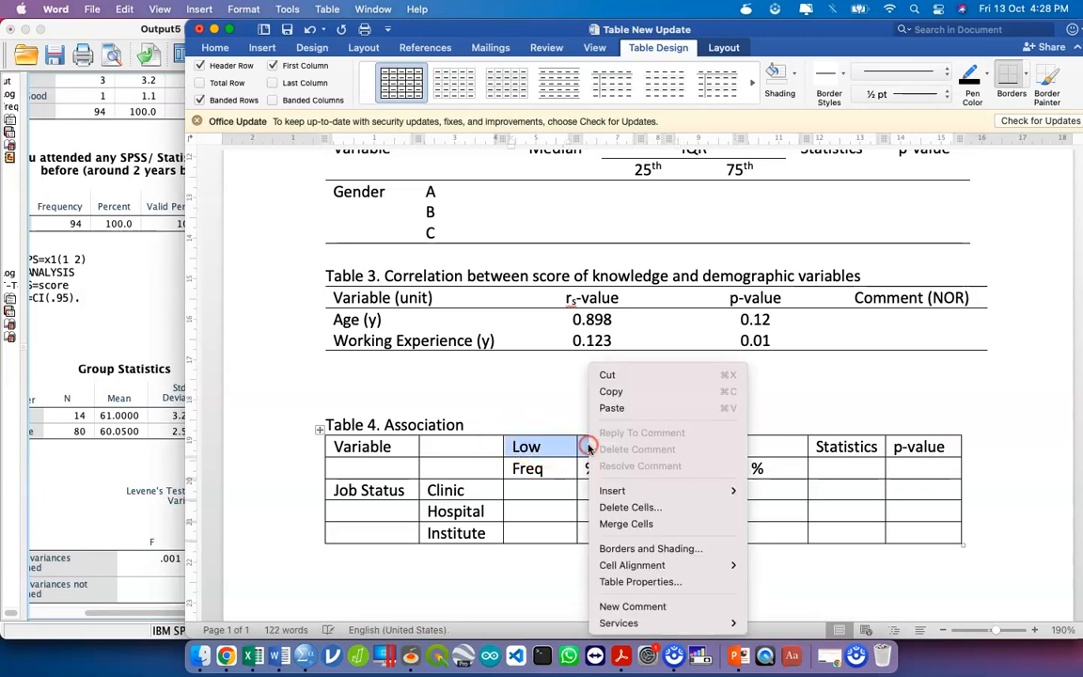
click(634, 527)
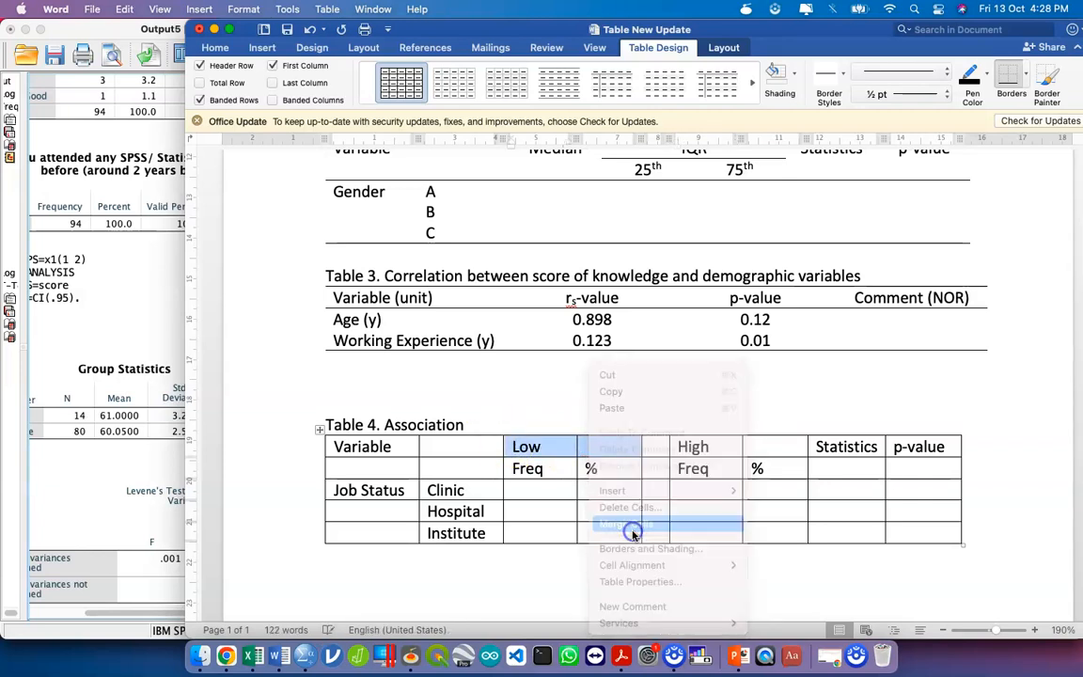
drag(705, 447, 759, 448)
right_click(758, 447)
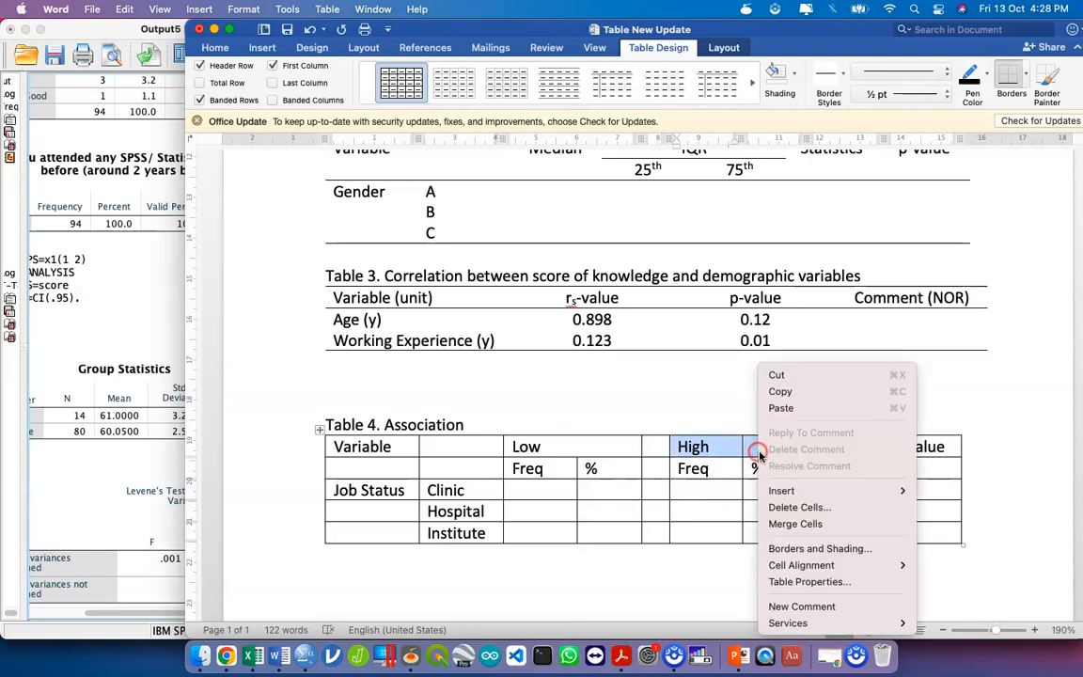
click(786, 525)
Center the text in all association table cells from the Low column through the p-value column
drag(559, 445, 911, 528)
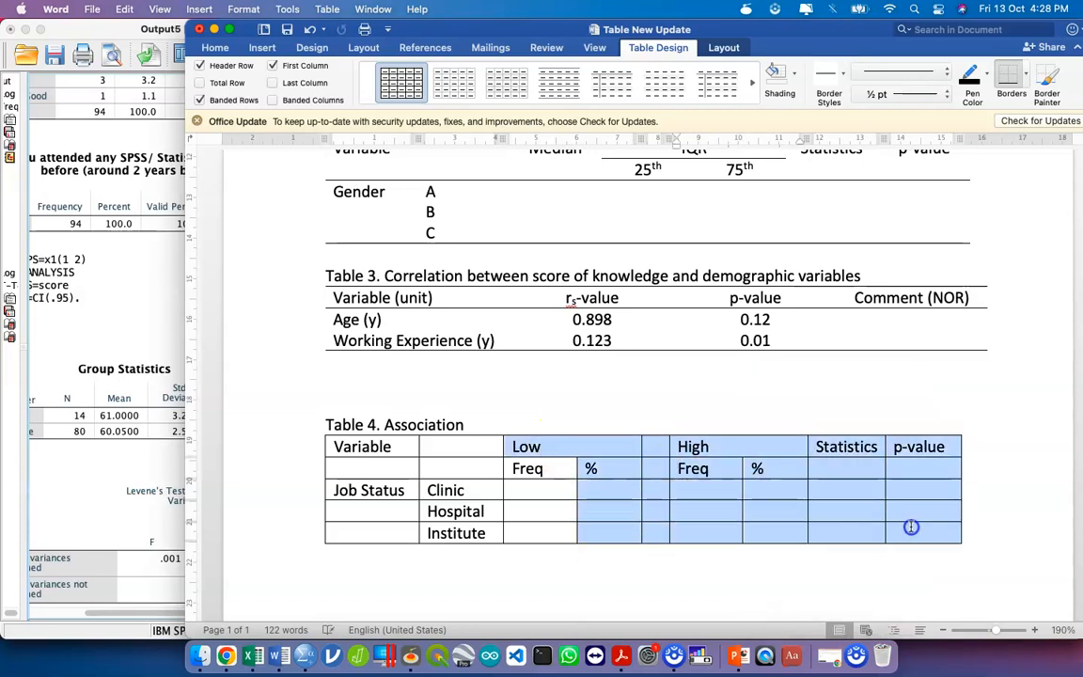
drag(548, 453, 901, 528)
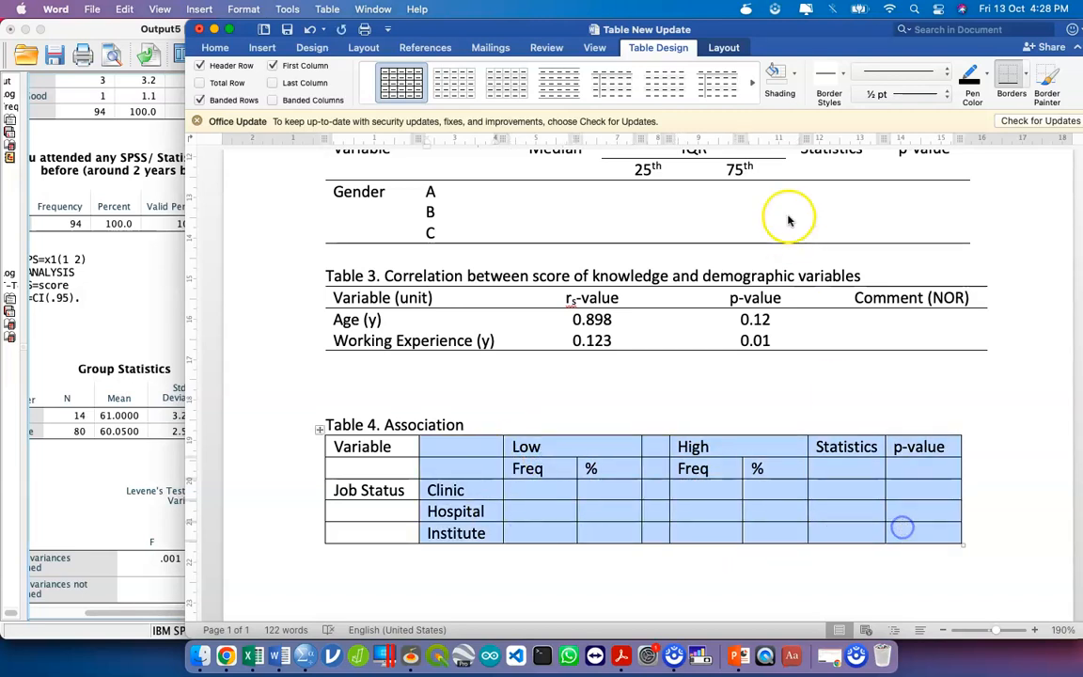
click(528, 447)
drag(528, 447, 890, 532)
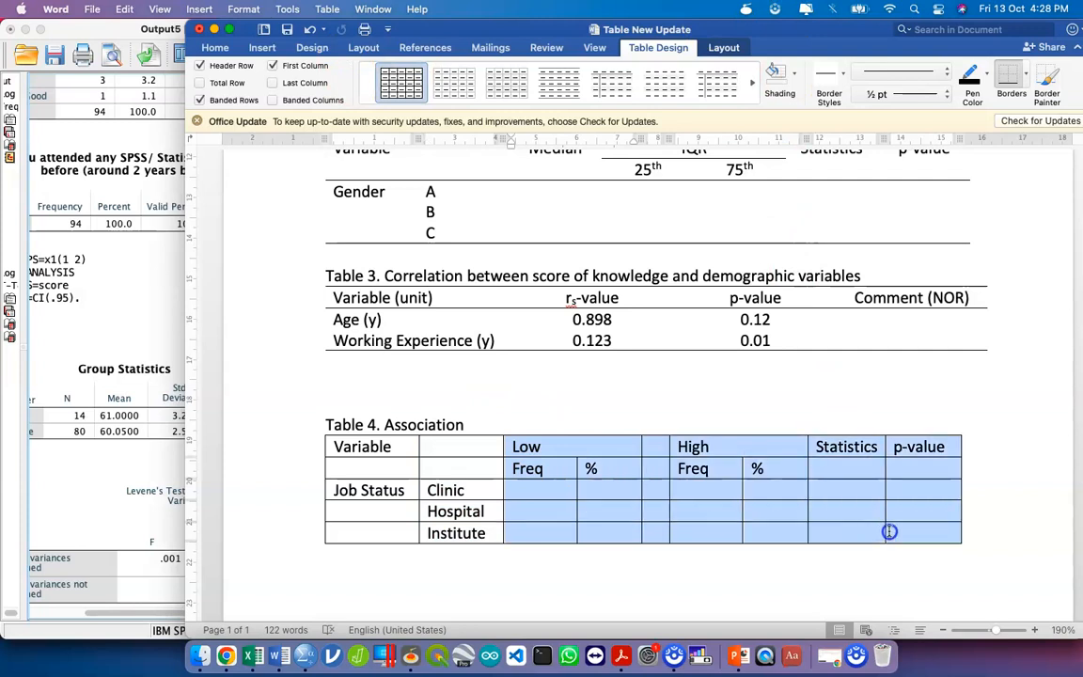
click(219, 46)
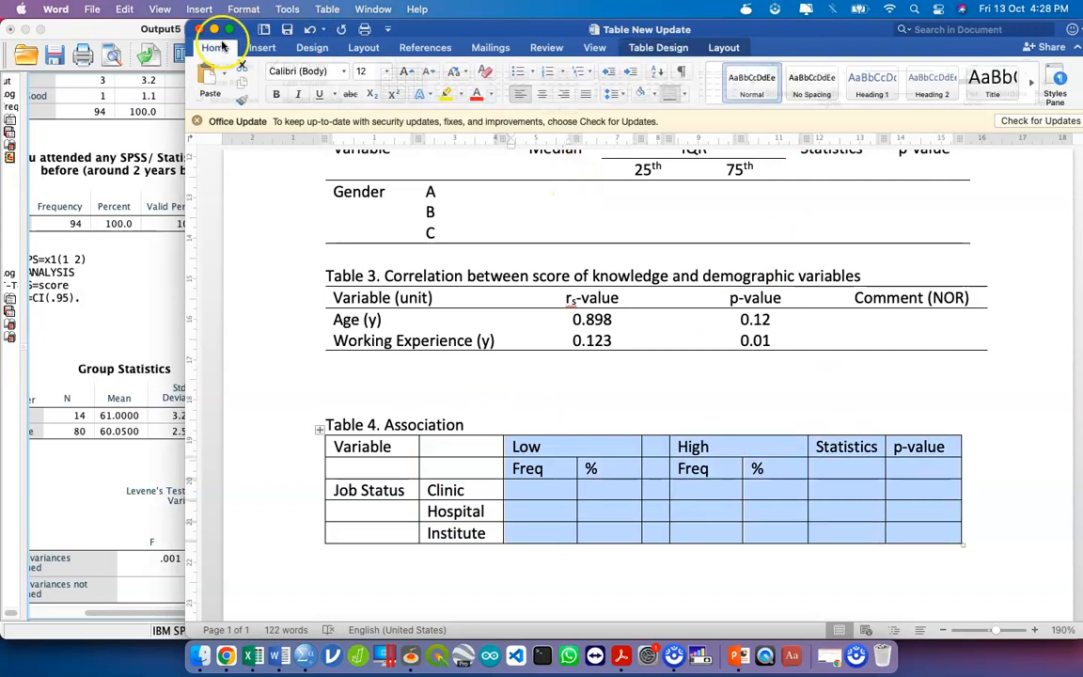
click(542, 94)
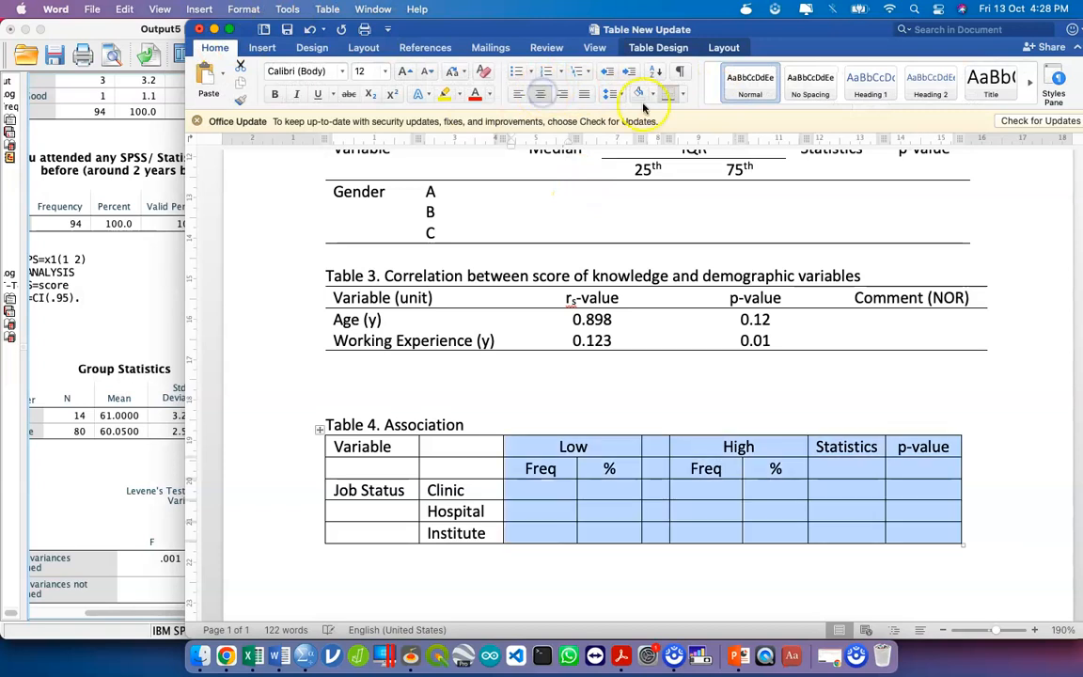
click(658, 457)
Merge the Statistics and p-value heading cells each with the empty cell beneath
drag(851, 447, 853, 468)
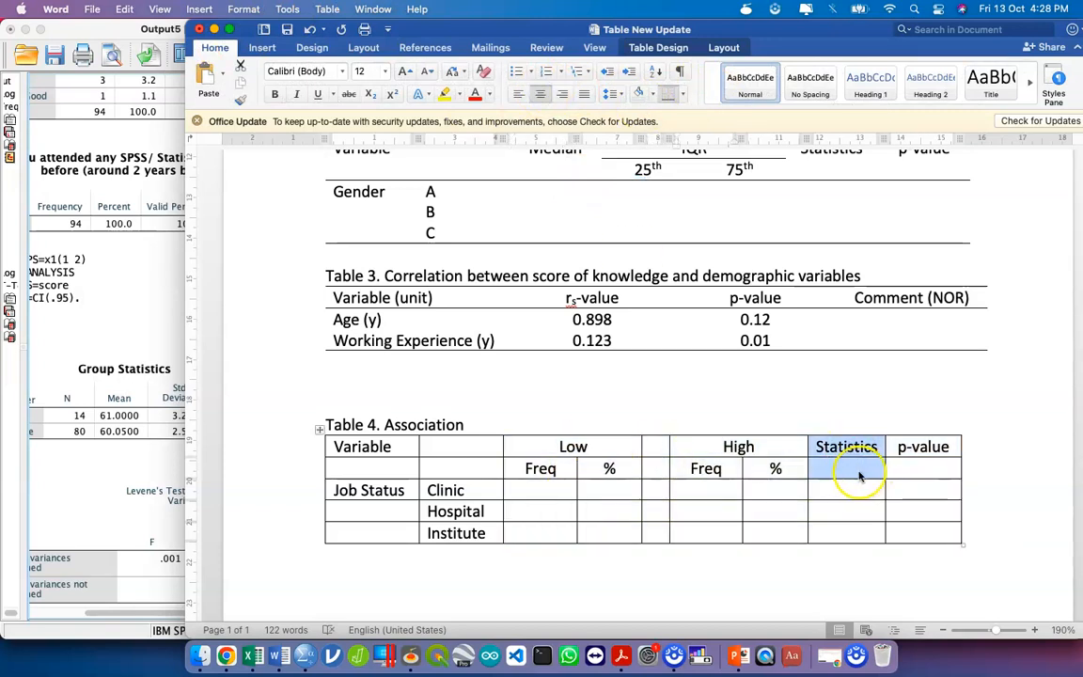
right_click(859, 470)
click(913, 525)
drag(921, 454, 925, 479)
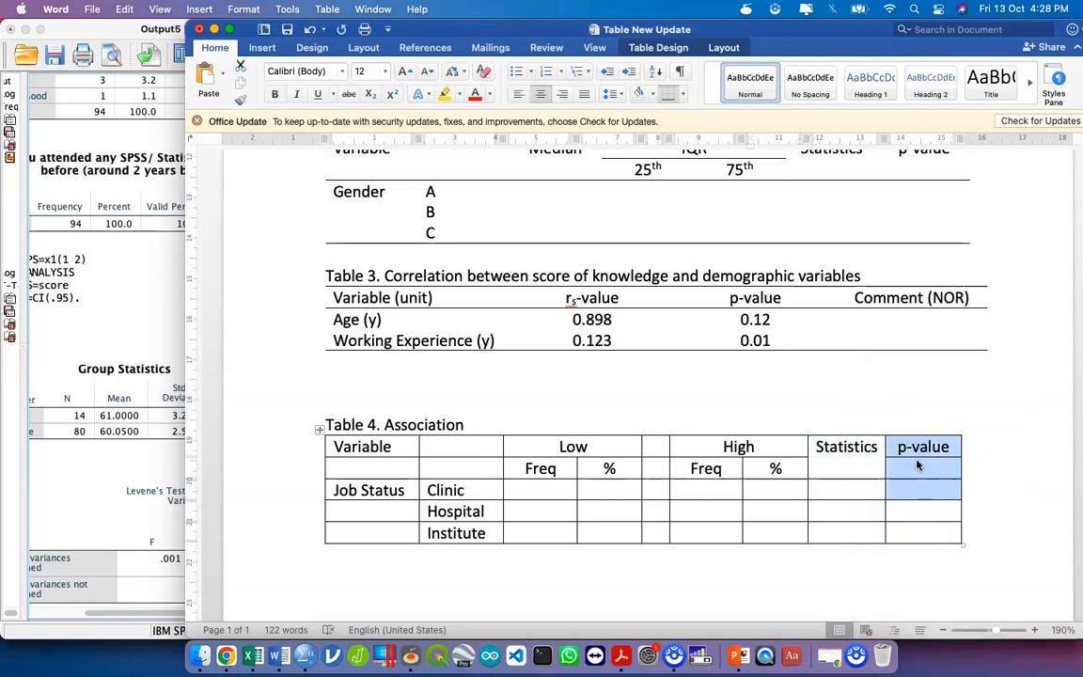
right_click(920, 465)
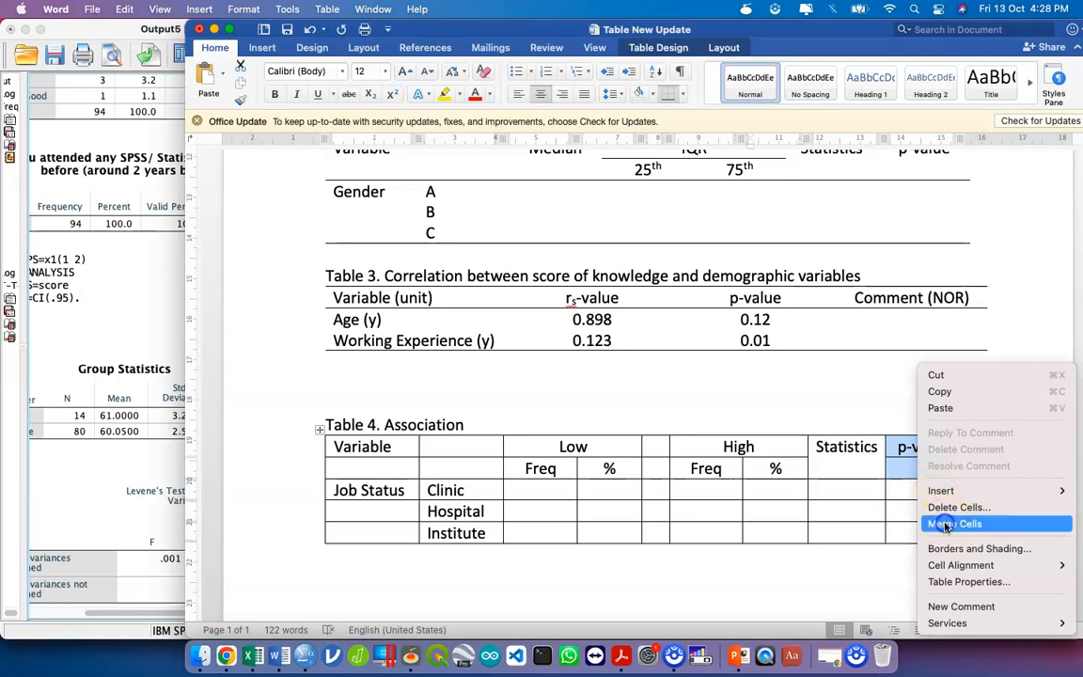
click(945, 525)
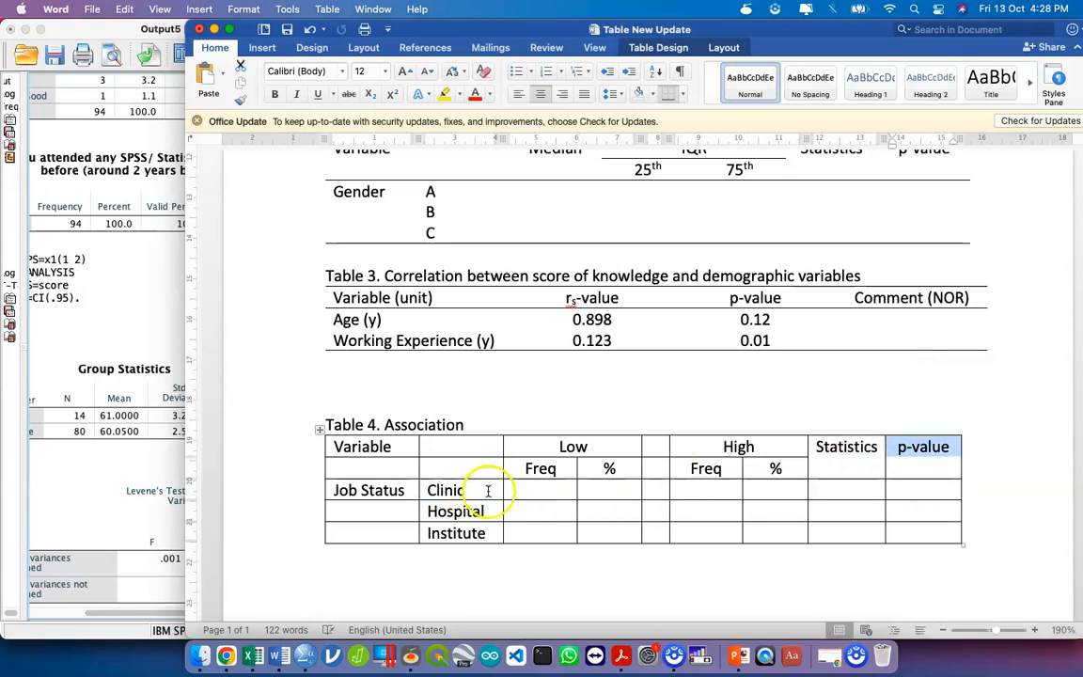
Remove all borders from the Table 4 association table
click(320, 430)
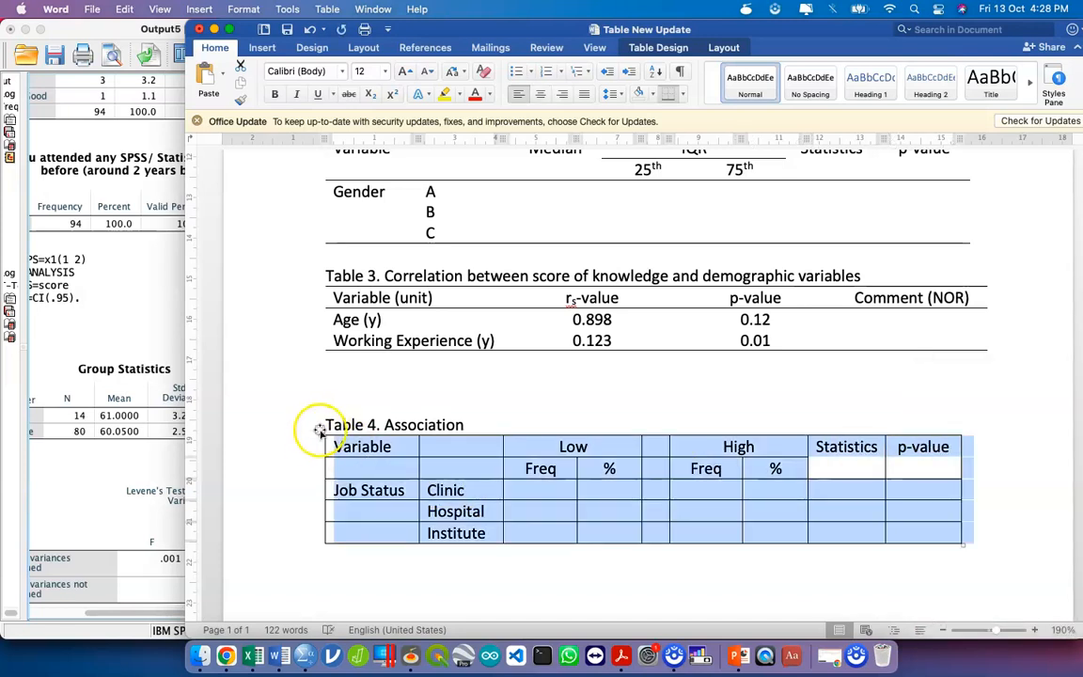
click(659, 48)
click(1027, 87)
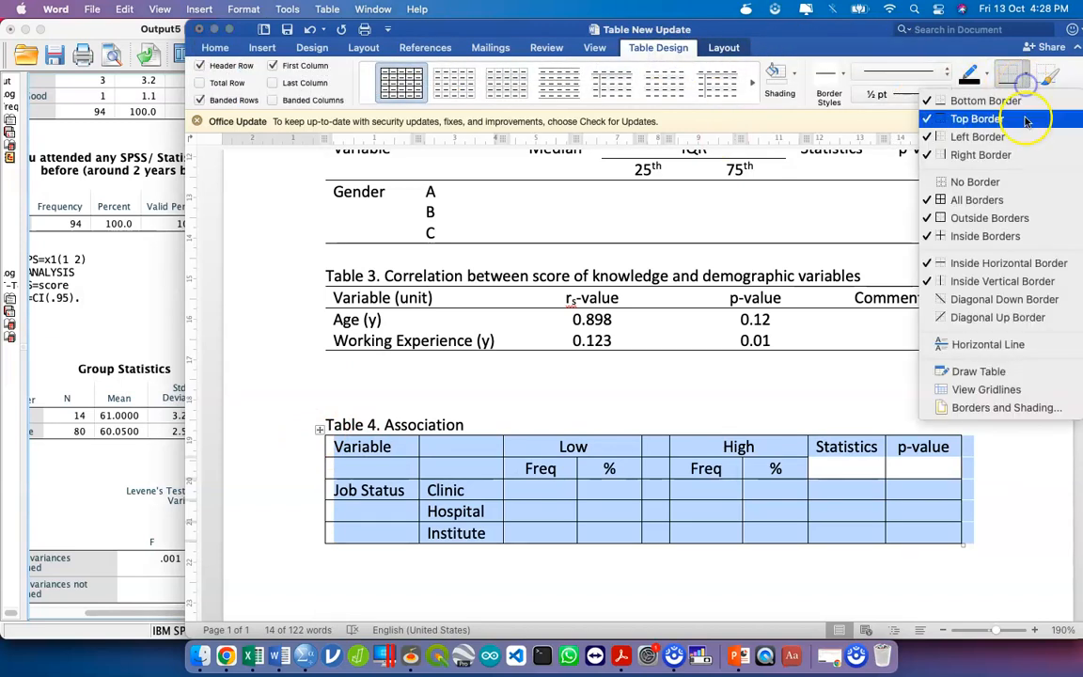
click(1018, 174)
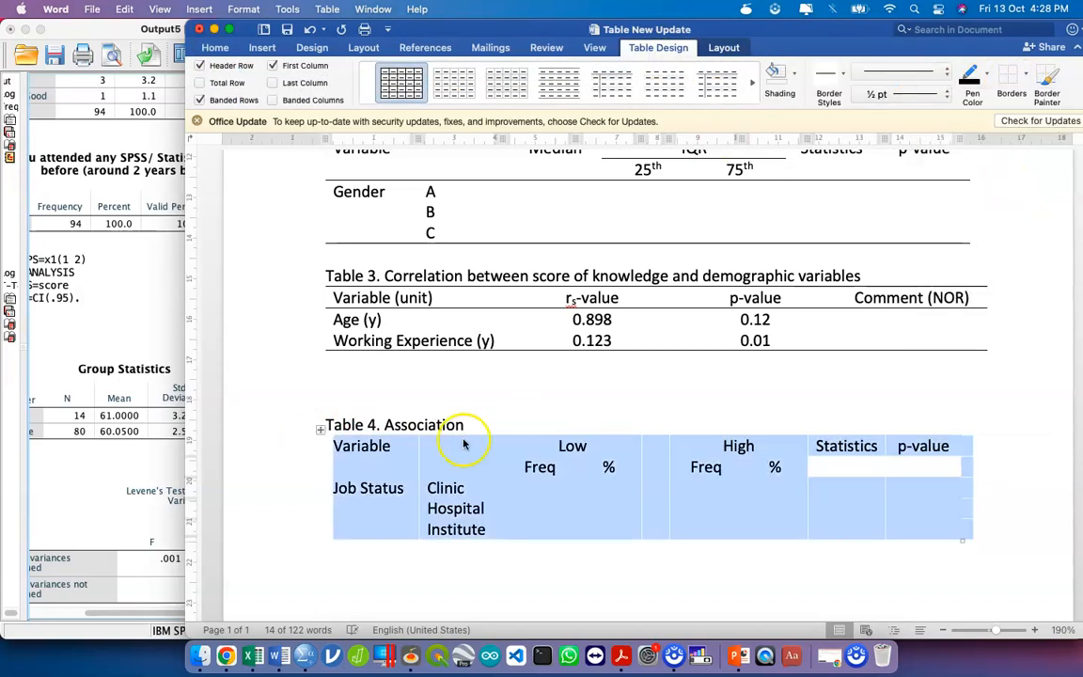
Add a top border to the association table's first heading row and a bottom border to its second heading row
click(293, 449)
click(1022, 75)
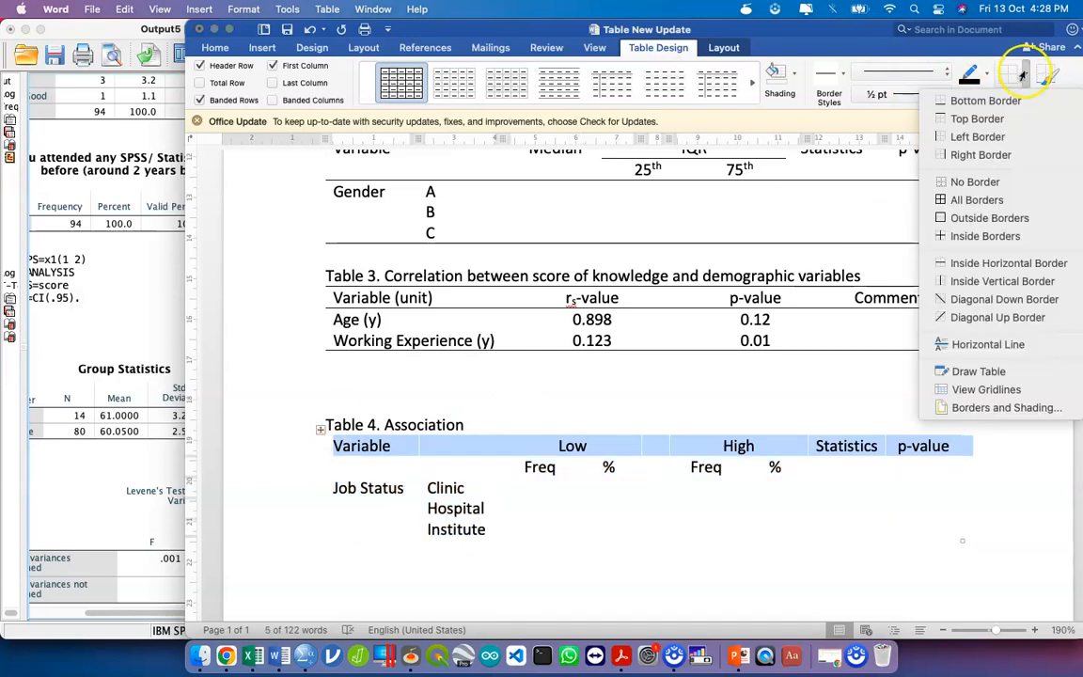
click(987, 116)
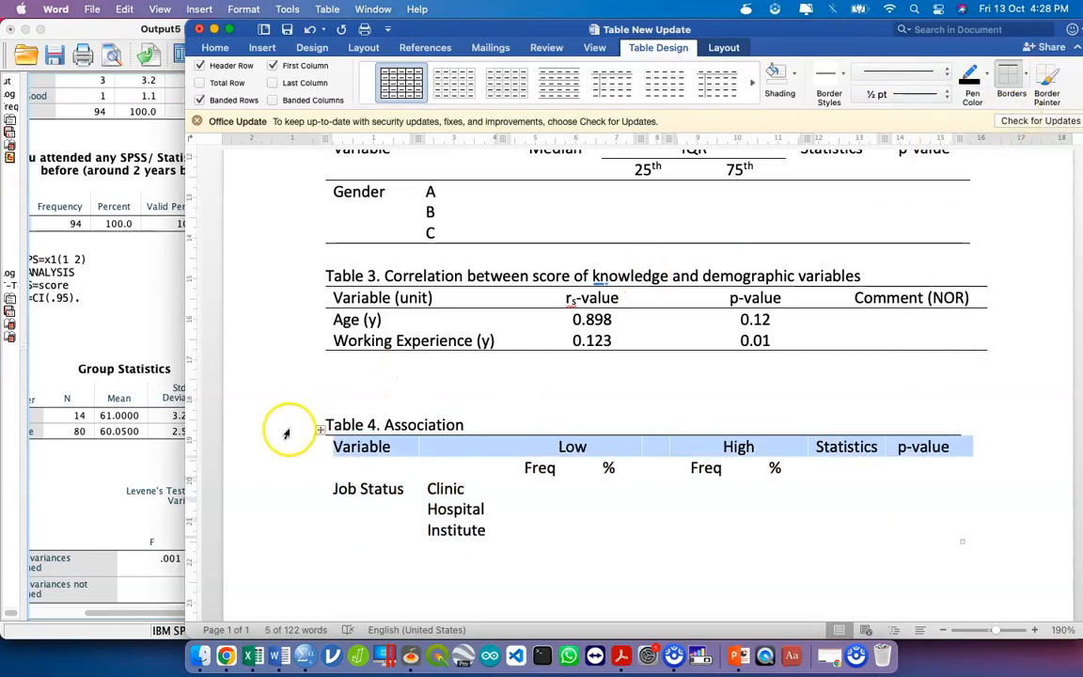
click(291, 467)
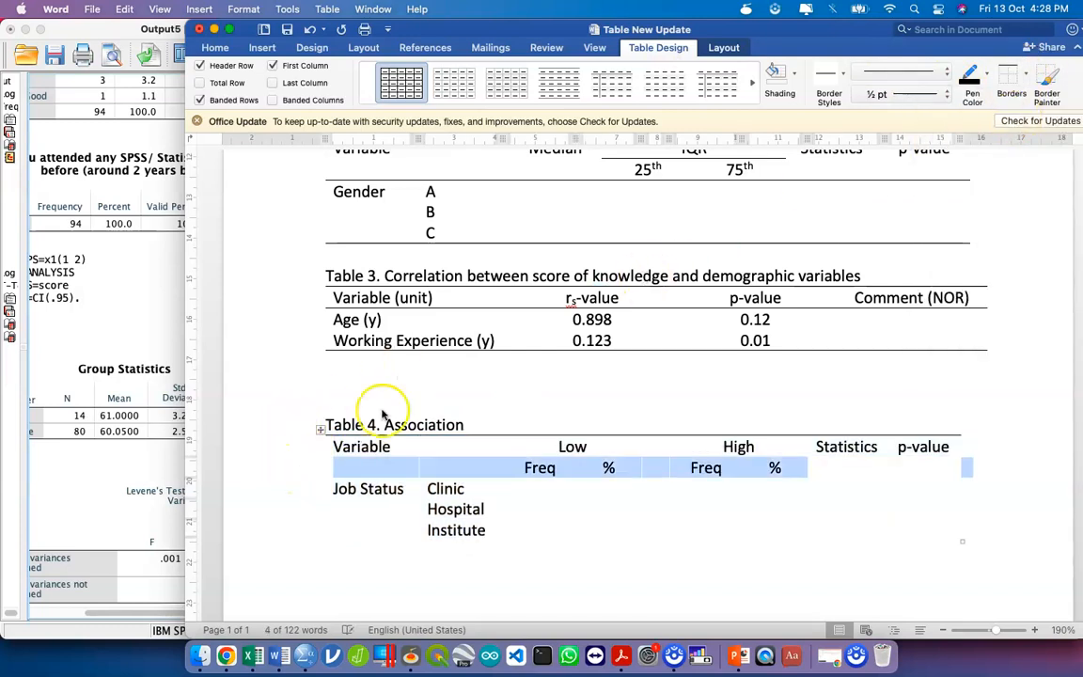
click(1015, 79)
click(1020, 95)
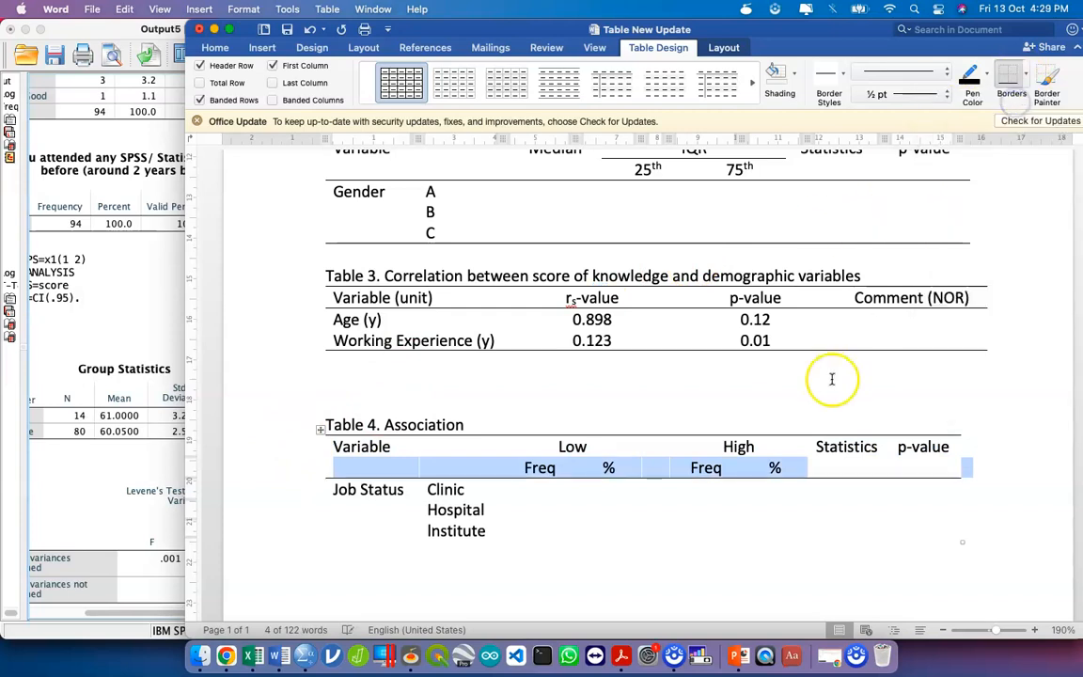
Add a top border above each Freq and % pair under the Low and High headings
click(604, 470)
drag(544, 468, 627, 470)
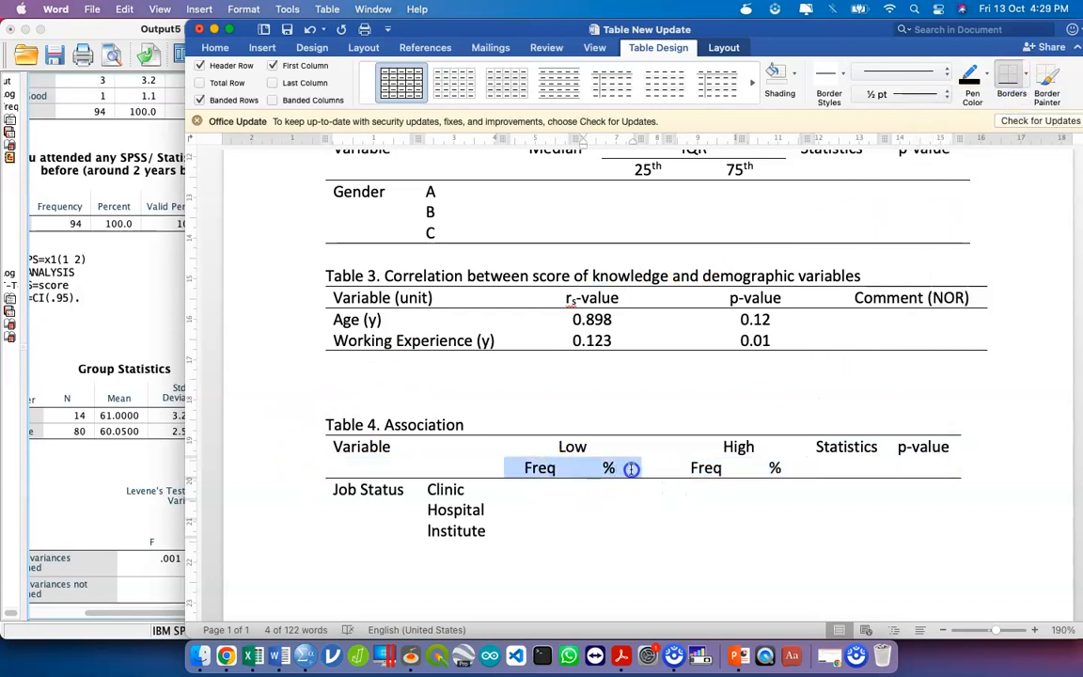
click(1024, 75)
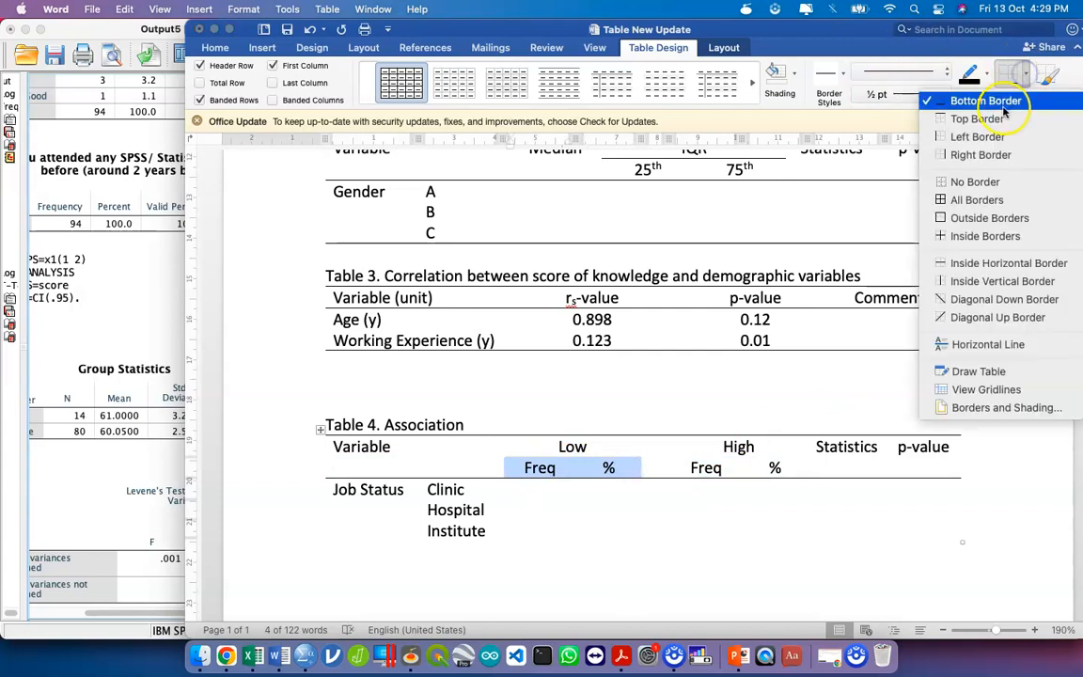
click(977, 115)
drag(727, 465, 777, 468)
click(1004, 77)
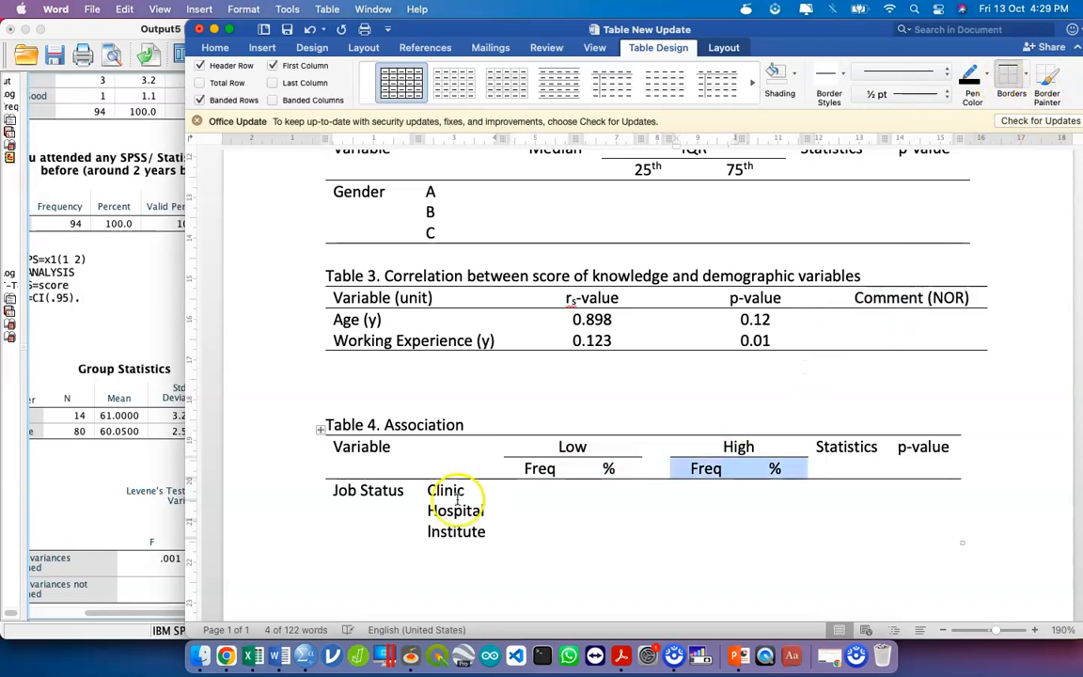
Add a bottom border to the association table's last row, Institute
drag(295, 550, 294, 543)
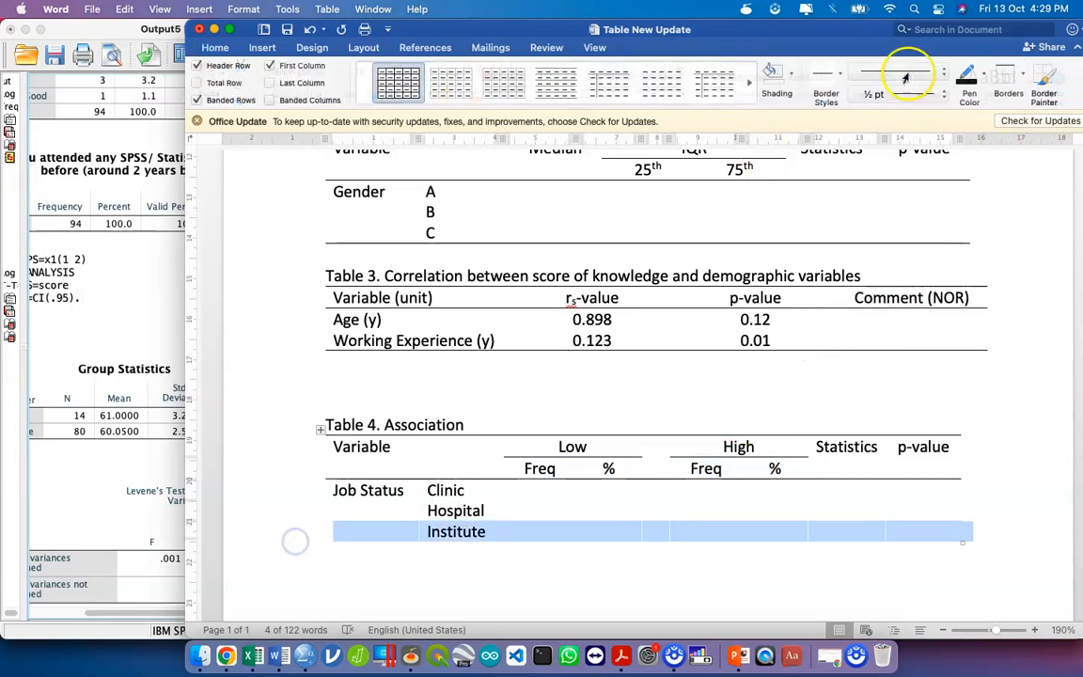
click(1025, 77)
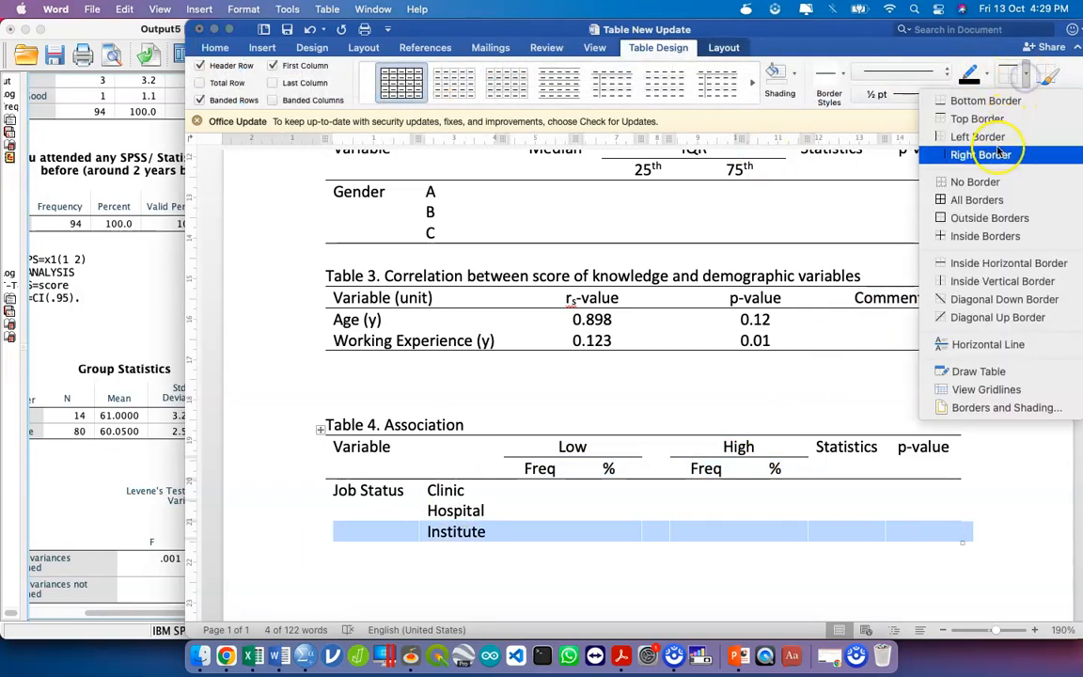
click(985, 100)
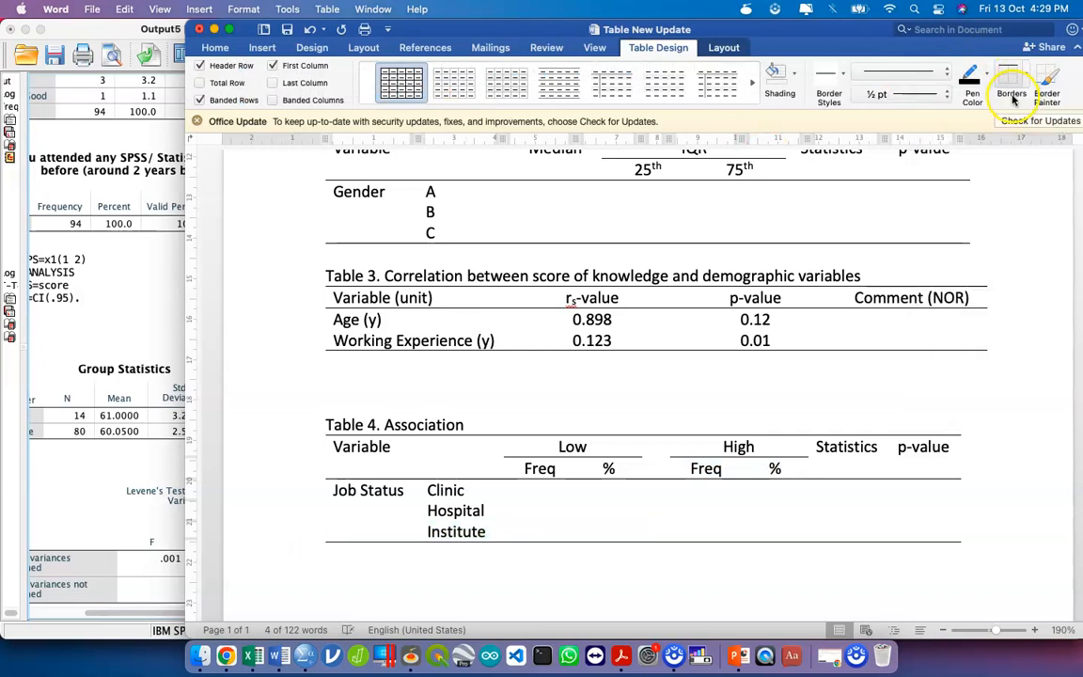
Write the note "Note: Freq = Frequency; Statistics = Chi Square" directly beneath the association table
click(461, 564)
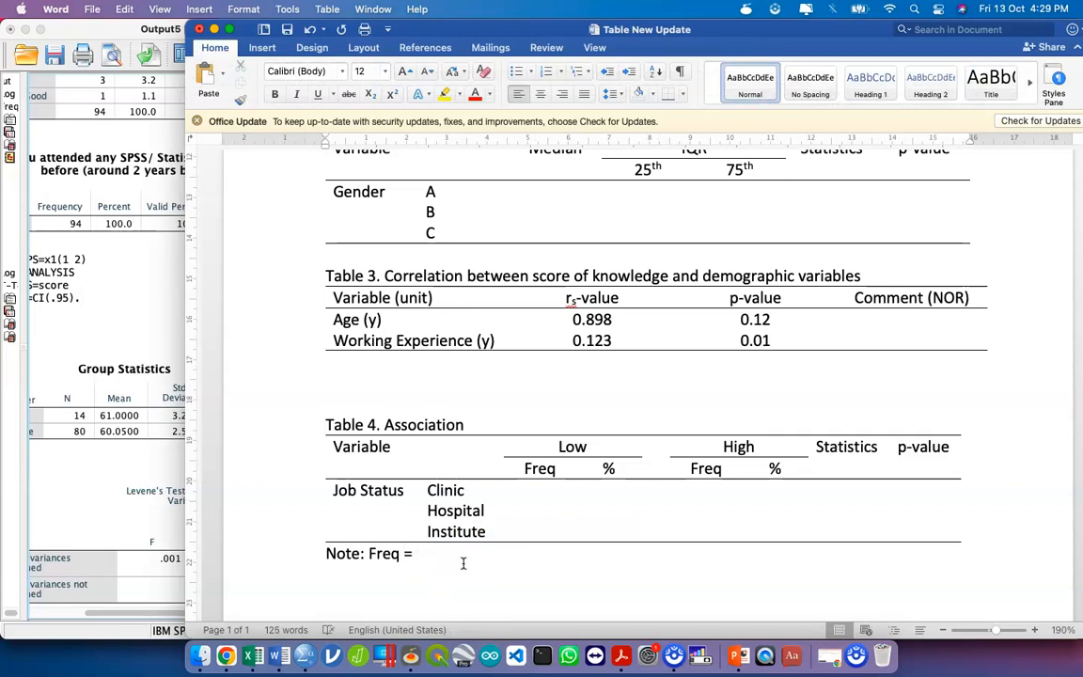
key(BackSpace)
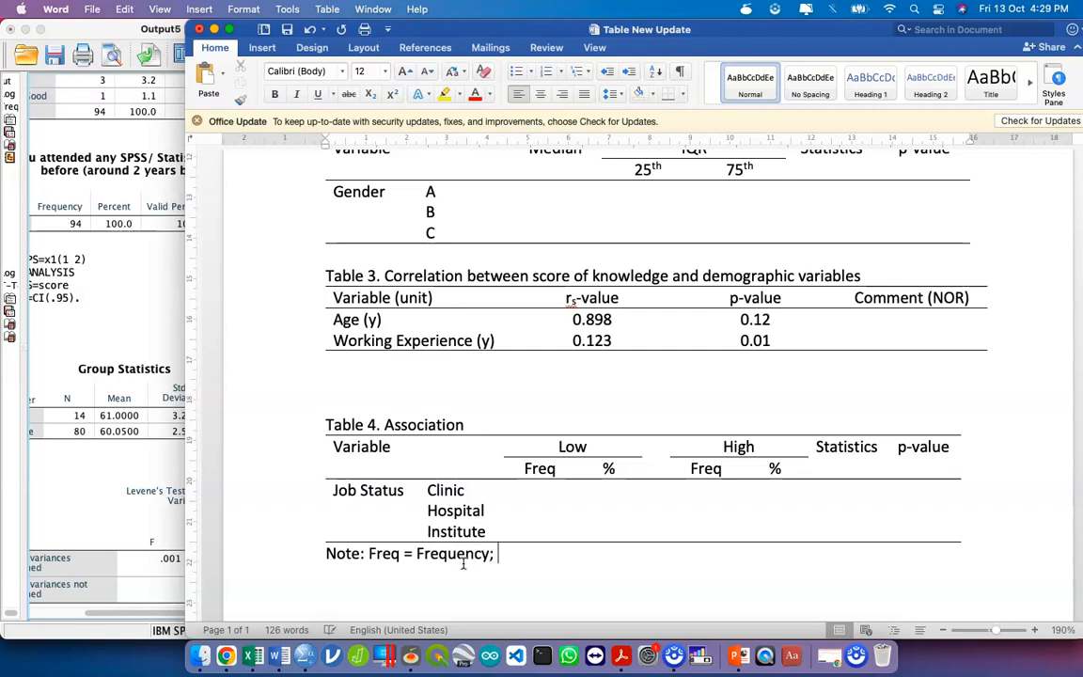
text(=)
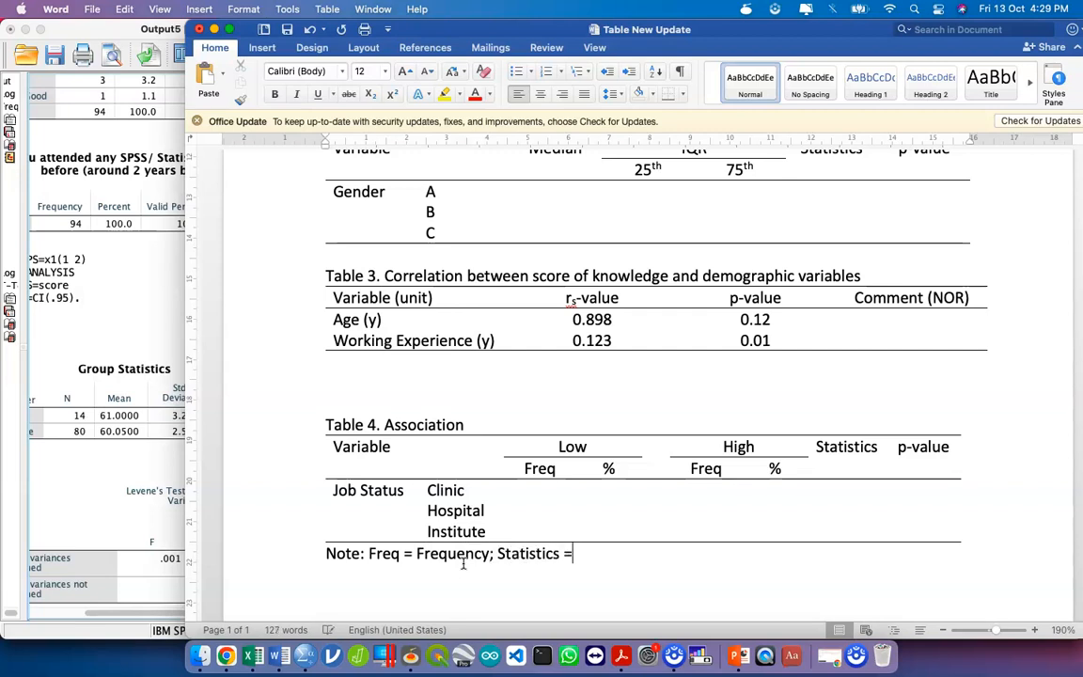
text( Chi Square)
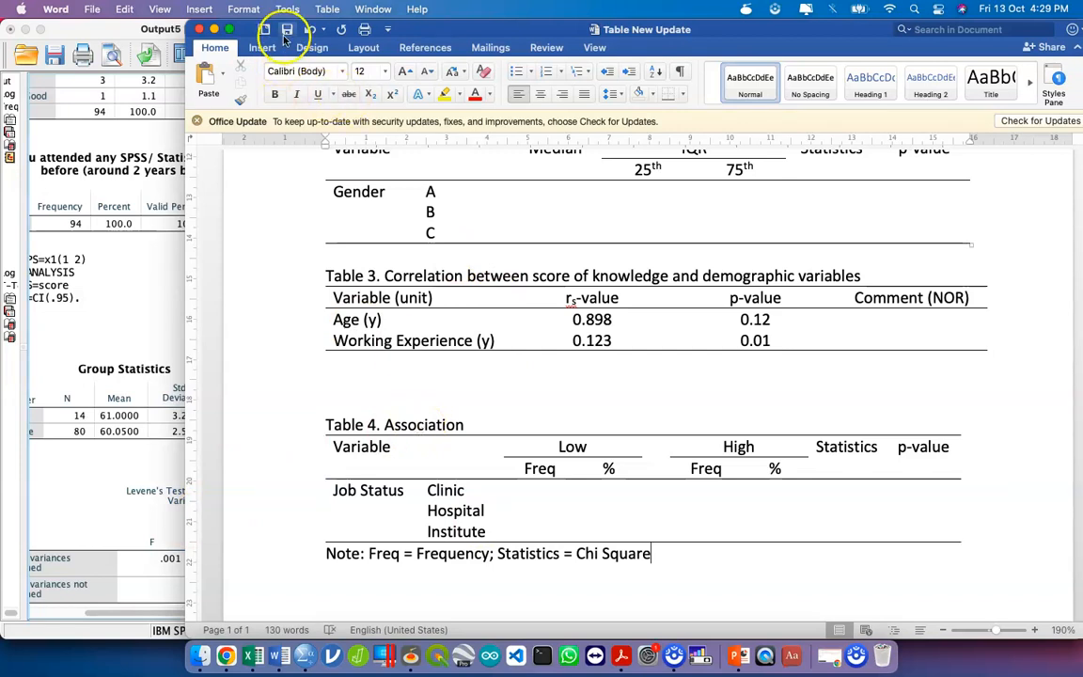
Minimize the Word document, switch to SPSS Statistics and close the Output5 viewer without saving its contents
click(213, 29)
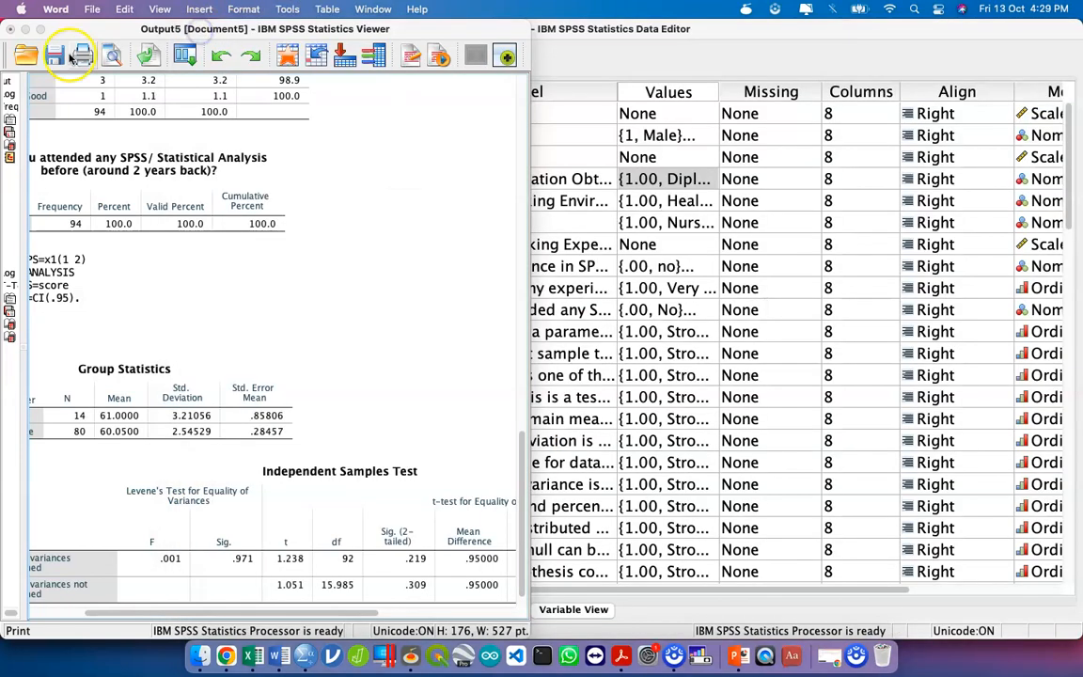
click(61, 57)
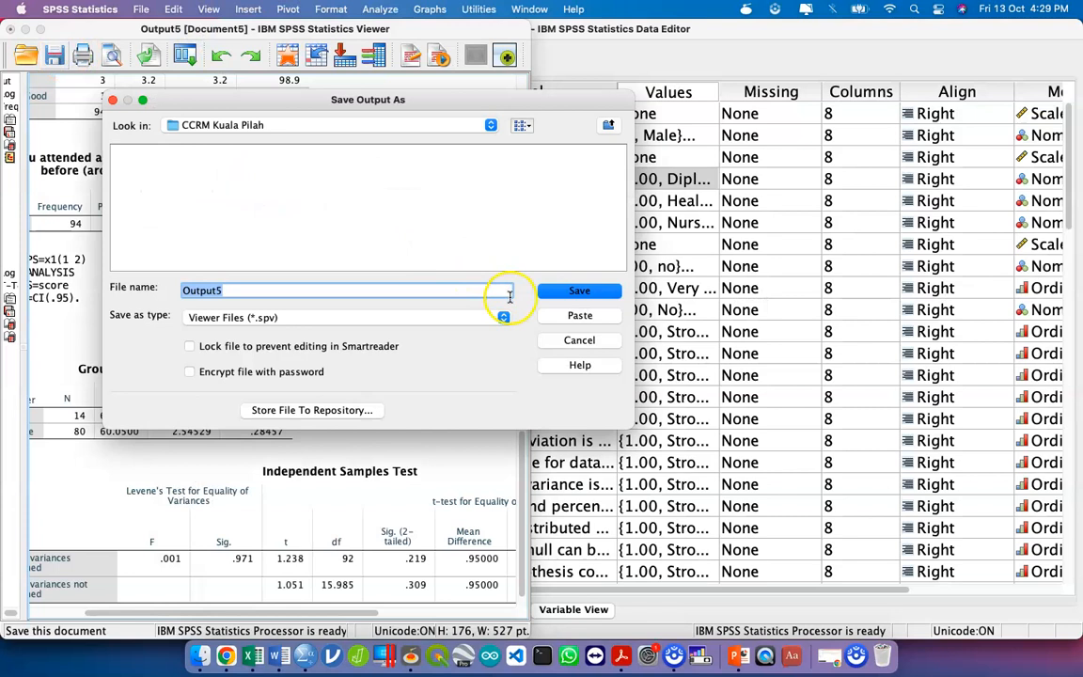
click(576, 340)
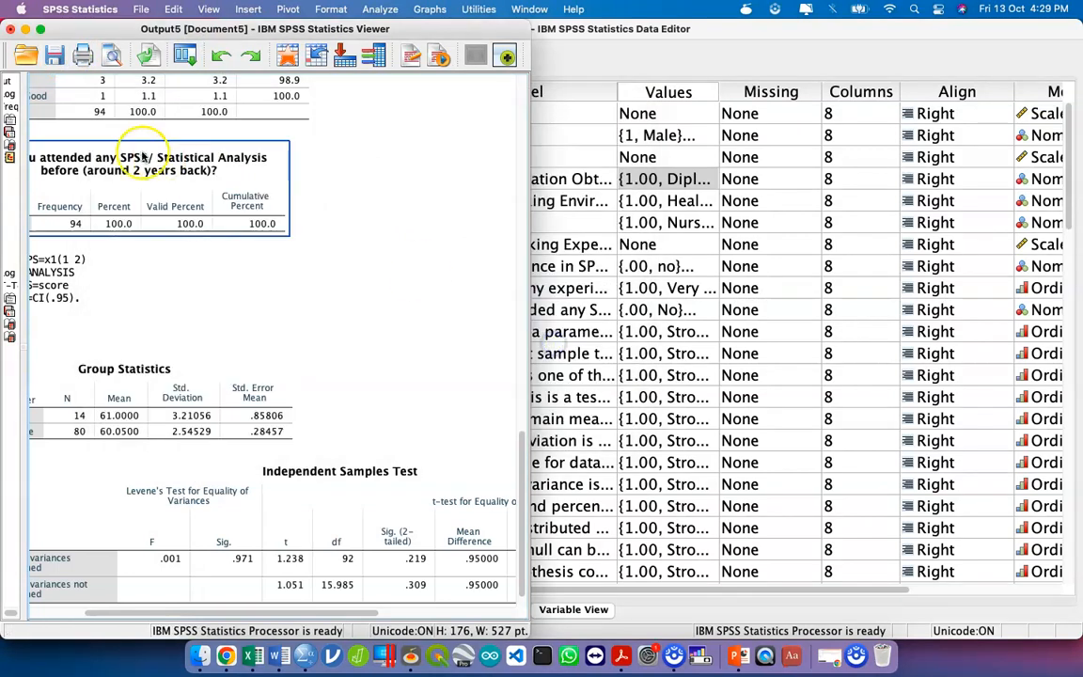
click(11, 30)
click(391, 366)
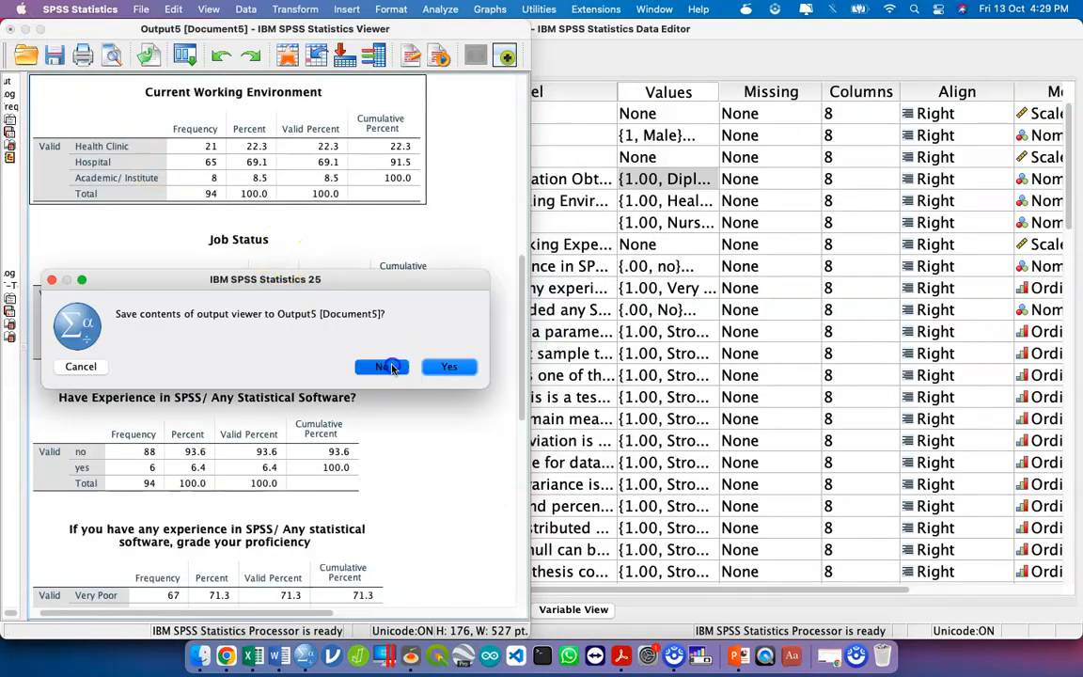